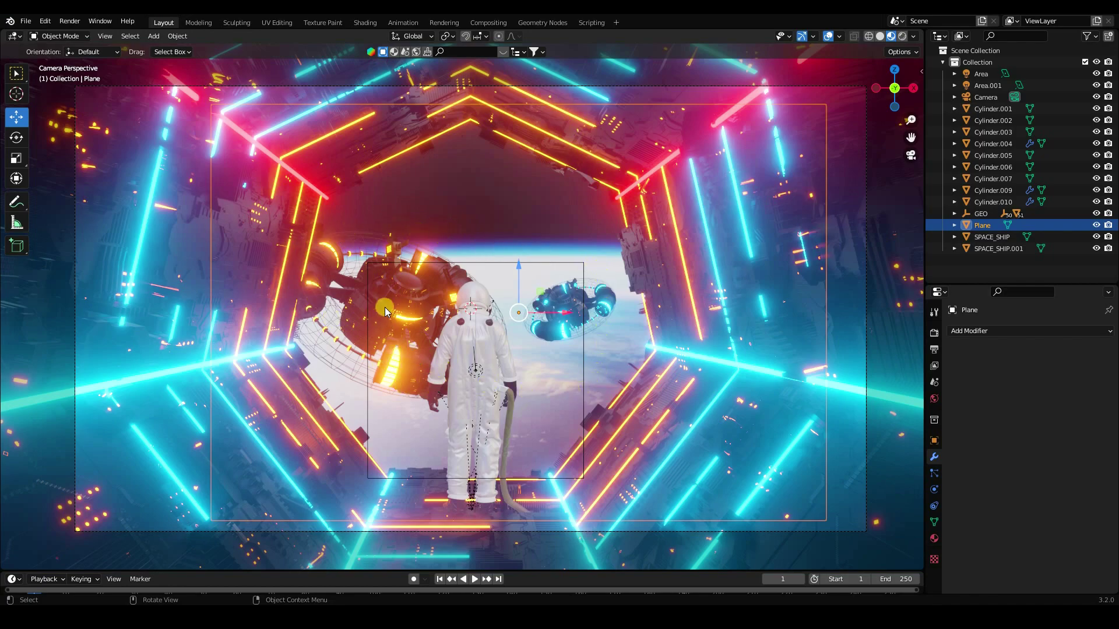
- Orbit and zoom around the existing tunnel and space station scene to inspect it
scroll(380, 296, down, 2)
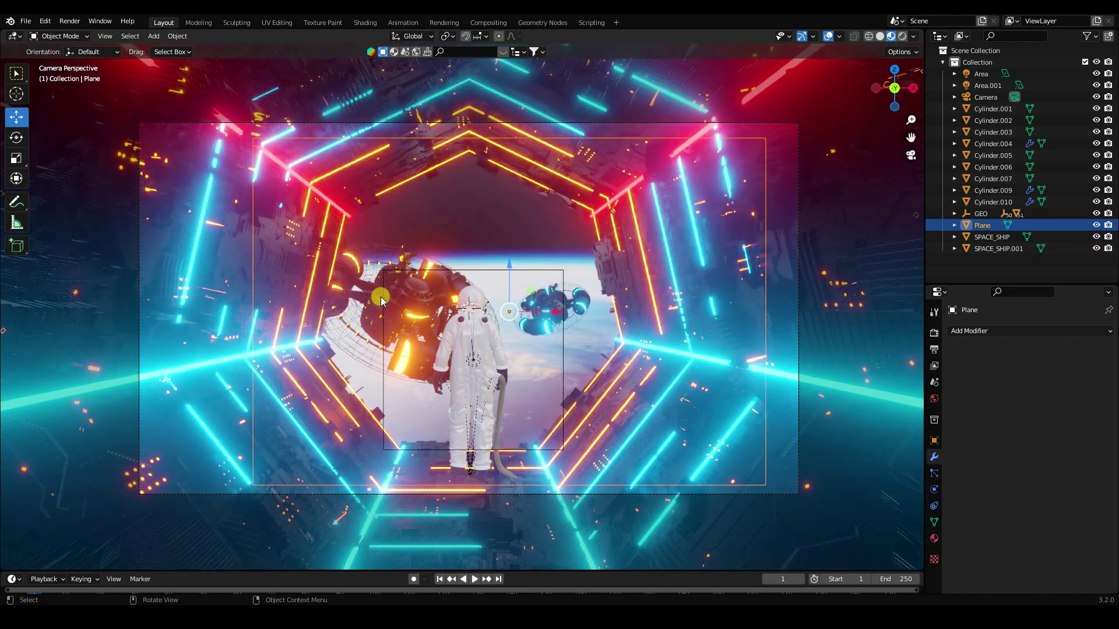
scroll(410, 294, up, 1)
scroll(410, 293, up, 1)
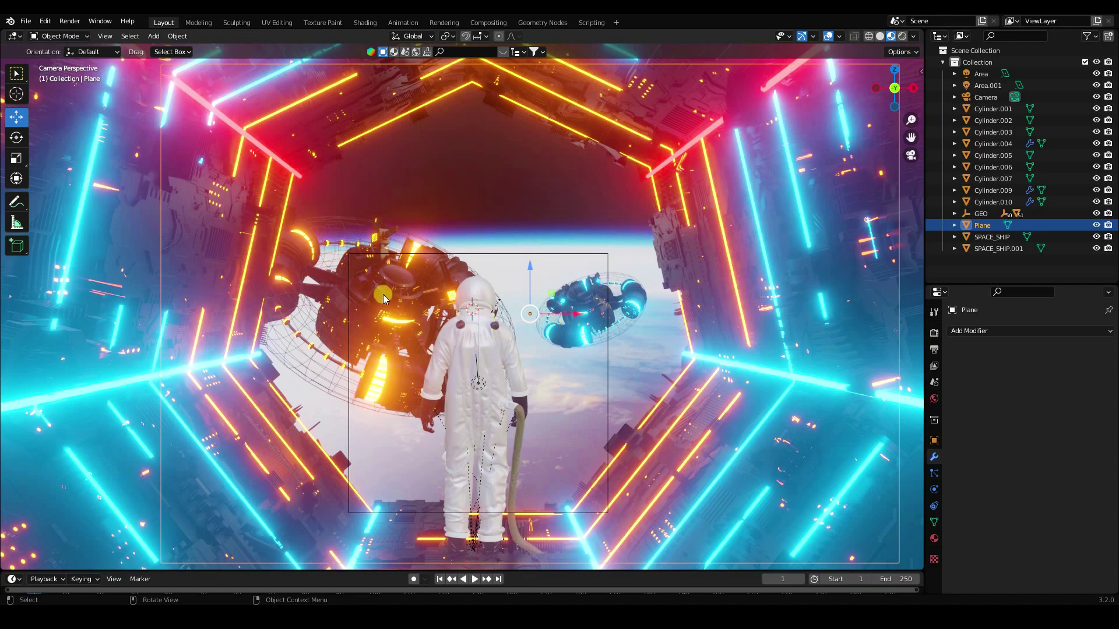
scroll(383, 295, down, 2)
middle_drag(403, 291, 465, 351)
scroll(461, 335, up, 4)
scroll(503, 341, down, 6)
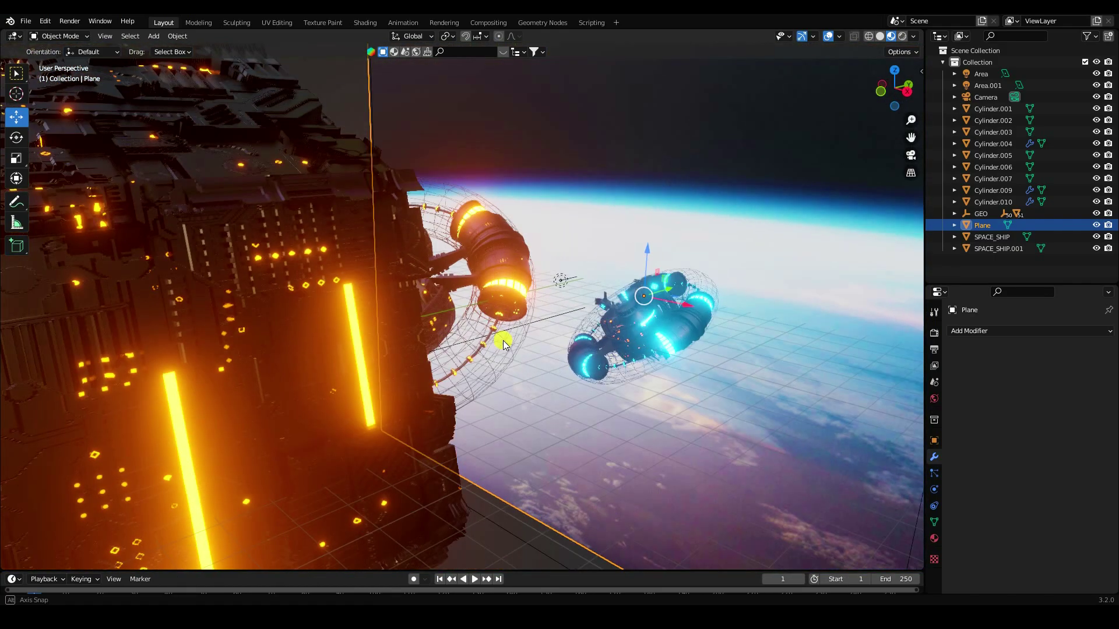
middle_drag(374, 348, 600, 379)
scroll(582, 357, up, 8)
scroll(571, 341, down, 8)
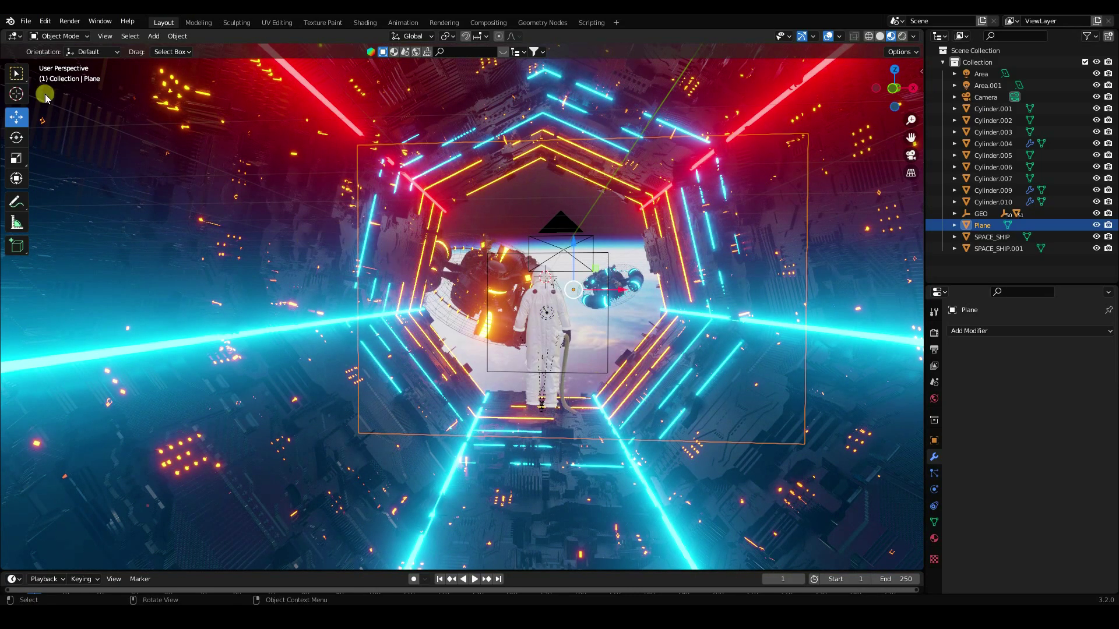
- Start a new General file without saving, then delete its default camera, cube and light
click(27, 24)
mouse_move(52, 47)
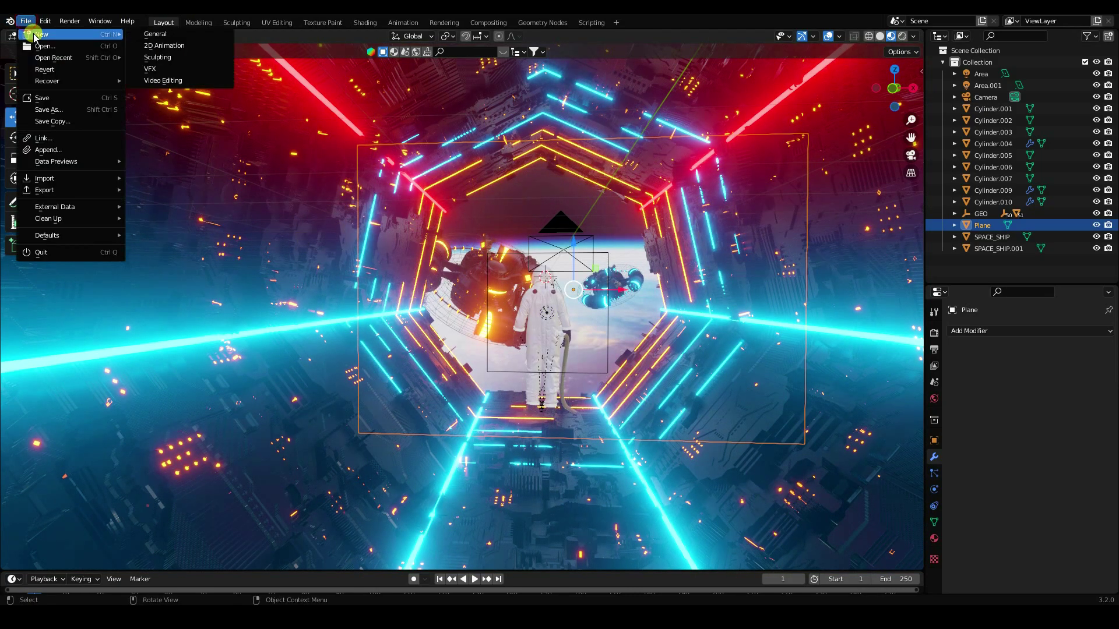
click(163, 37)
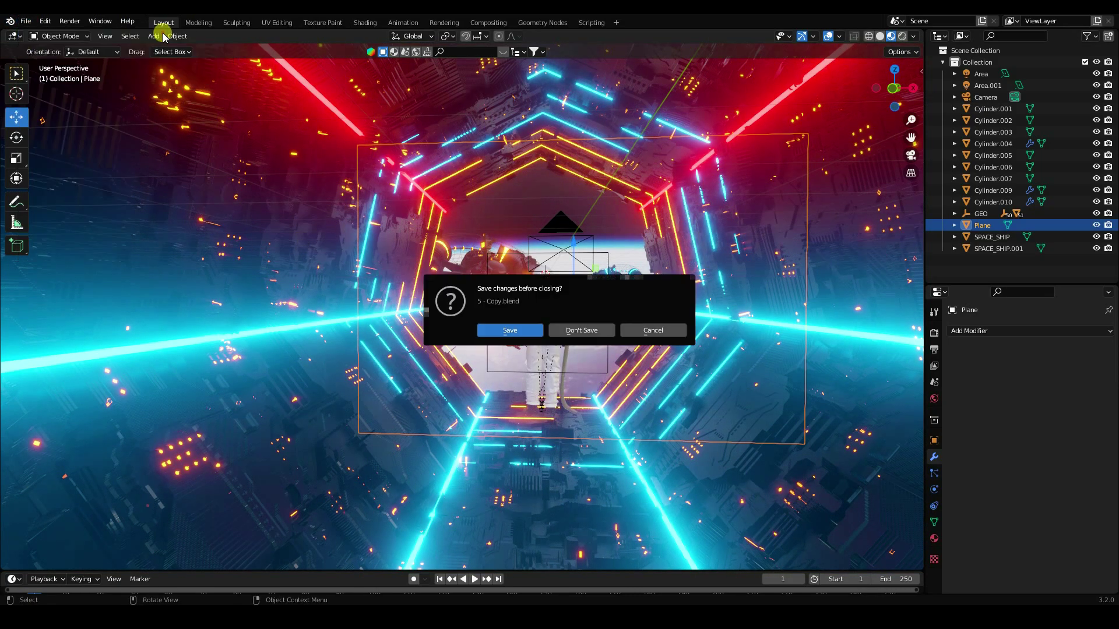
click(577, 329)
drag(154, 173, 774, 456)
key(Delete)
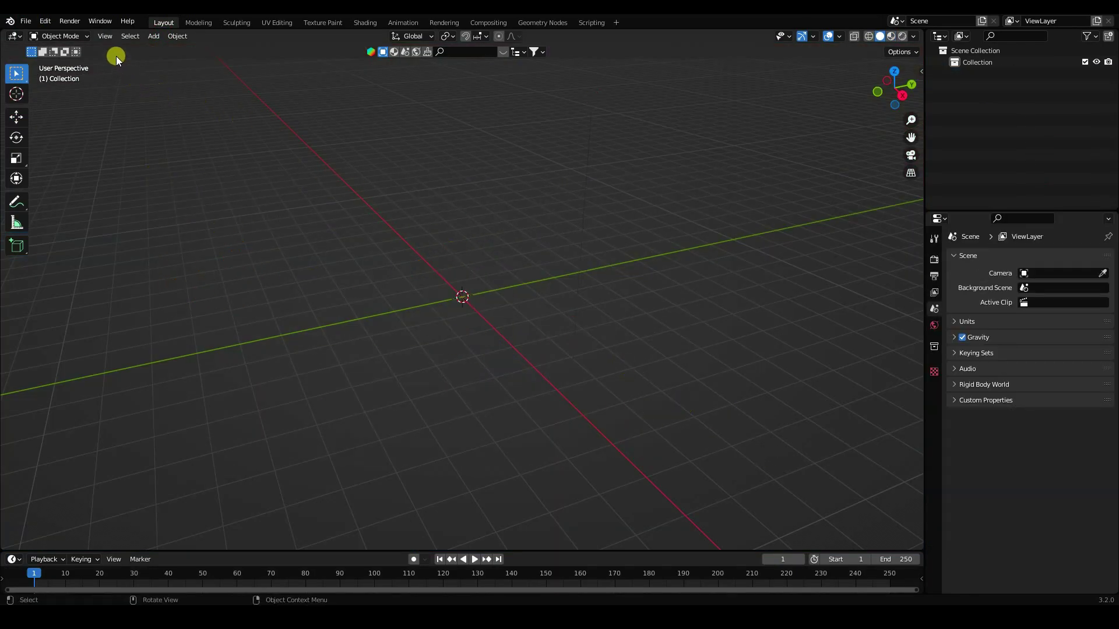
- Add a mesh cylinder at the origin and expand its creation settings
click(156, 41)
mouse_move(211, 47)
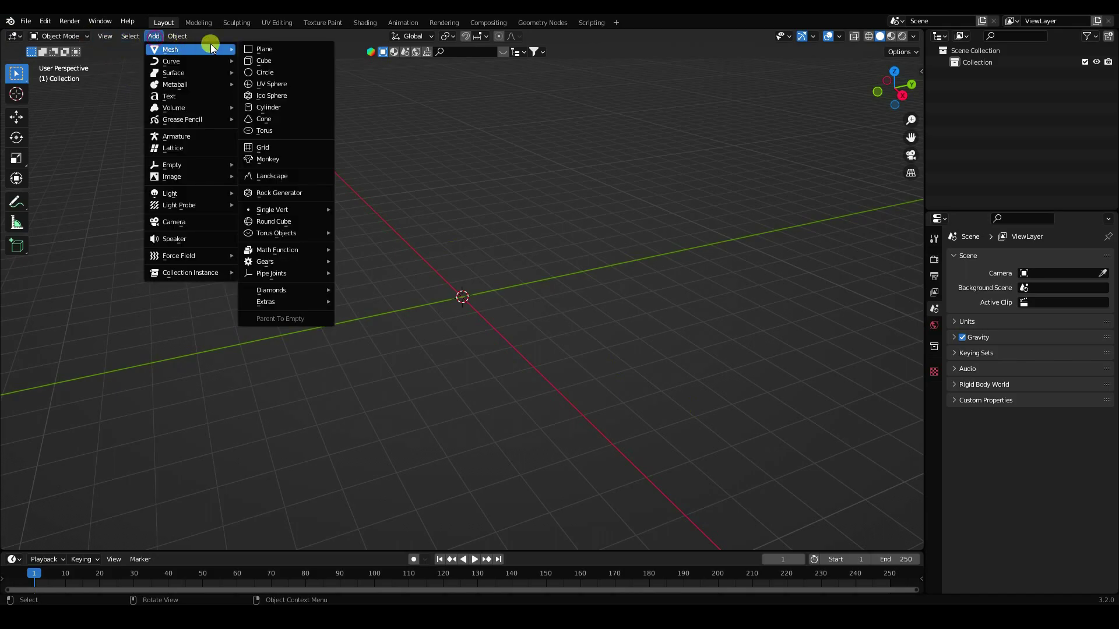
click(285, 106)
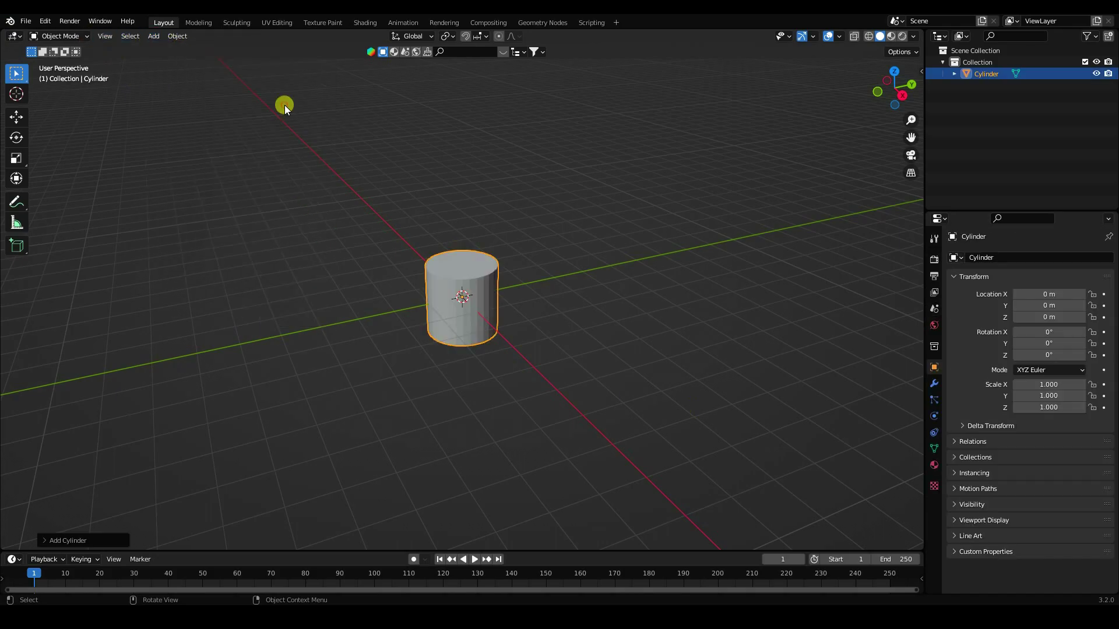
click(49, 541)
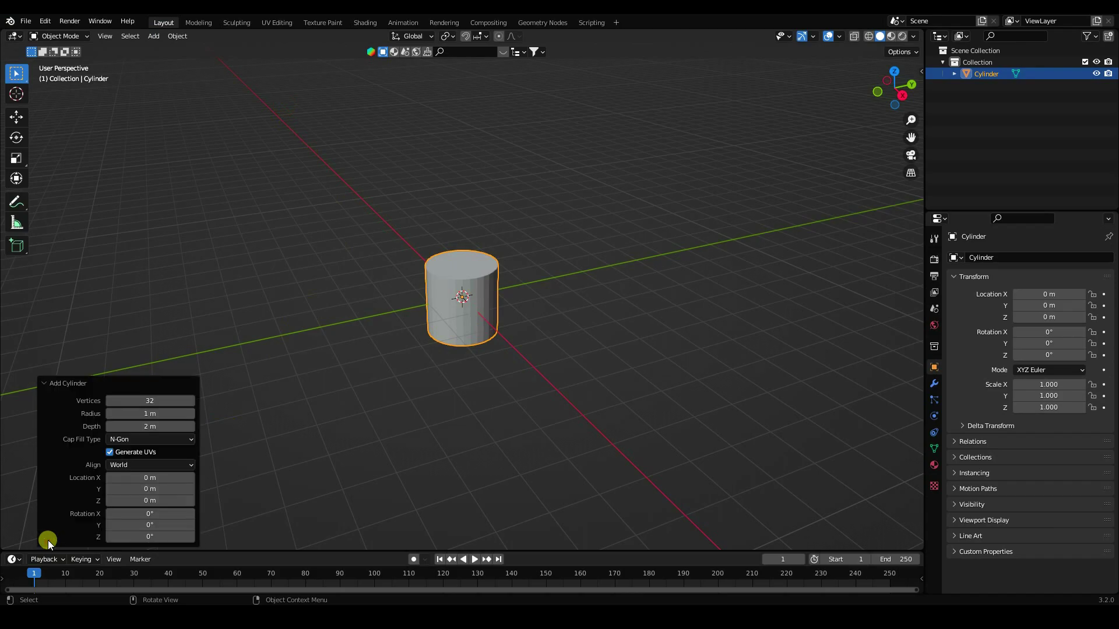
- Rotate the cylinder 90° on X and reduce it to 7 vertices
click(159, 513)
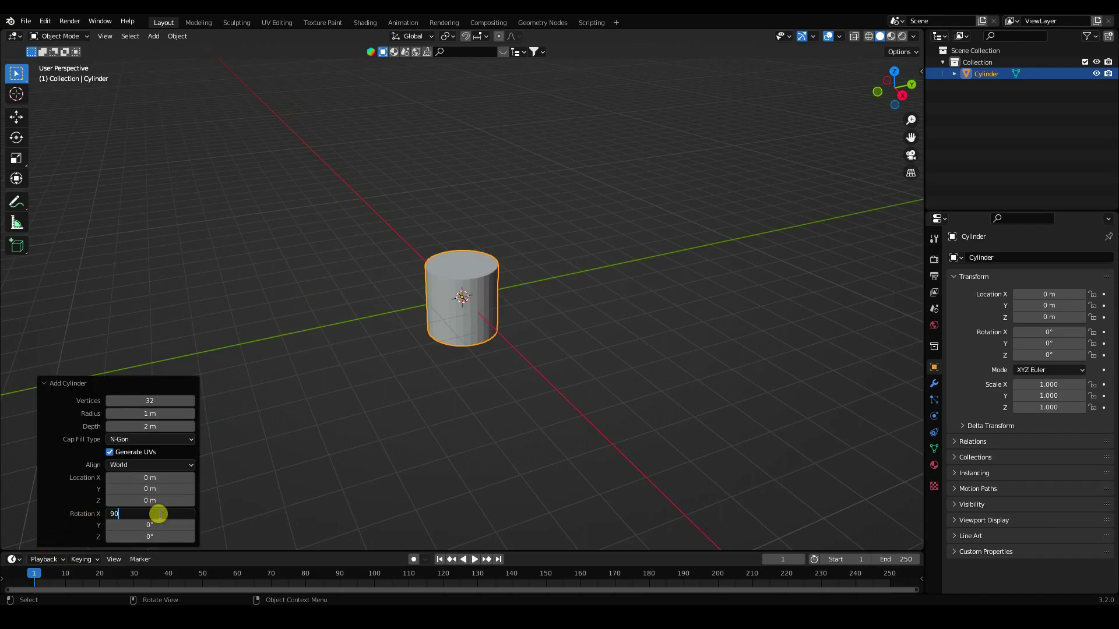
text(90)
key(Return)
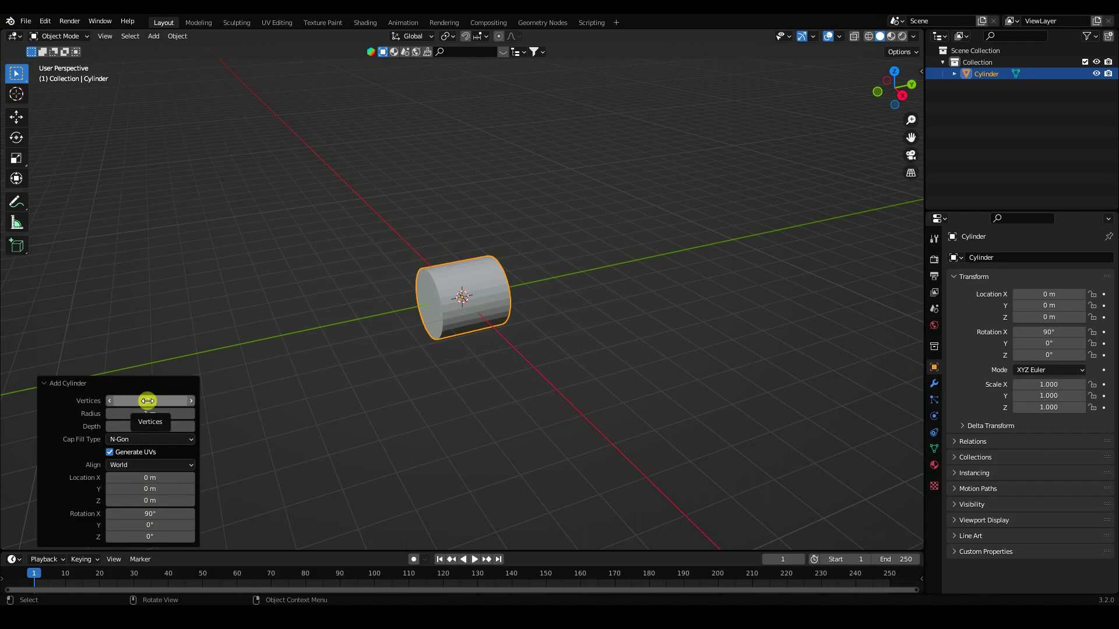
drag(148, 401, 113, 401)
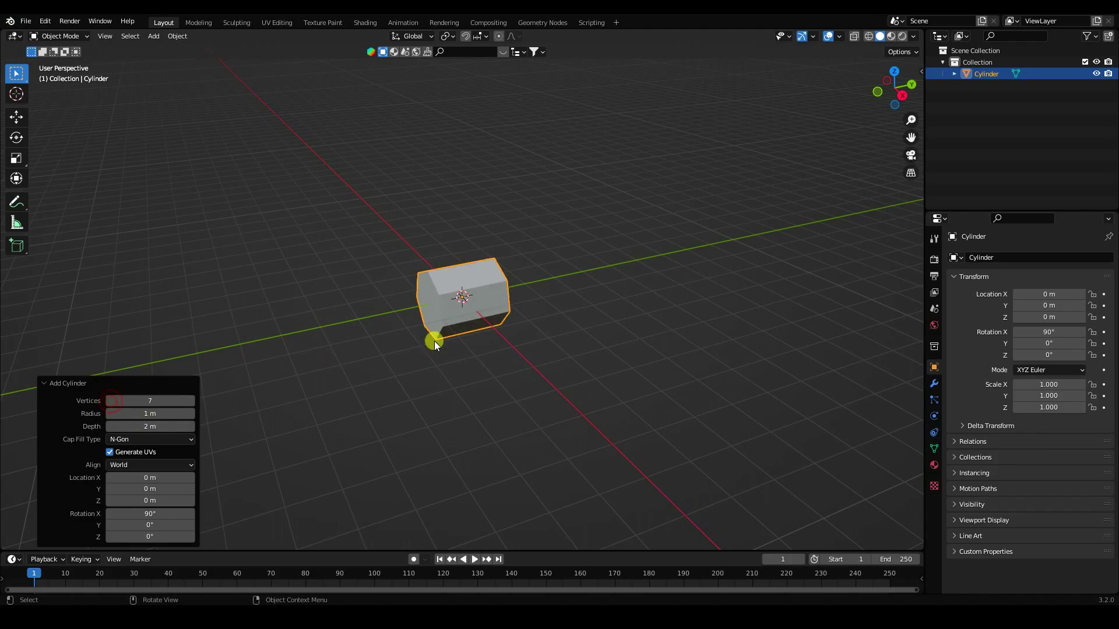
- Set the prism's radius to 8 m and its depth to 30 m
middle_drag(434, 341, 492, 353)
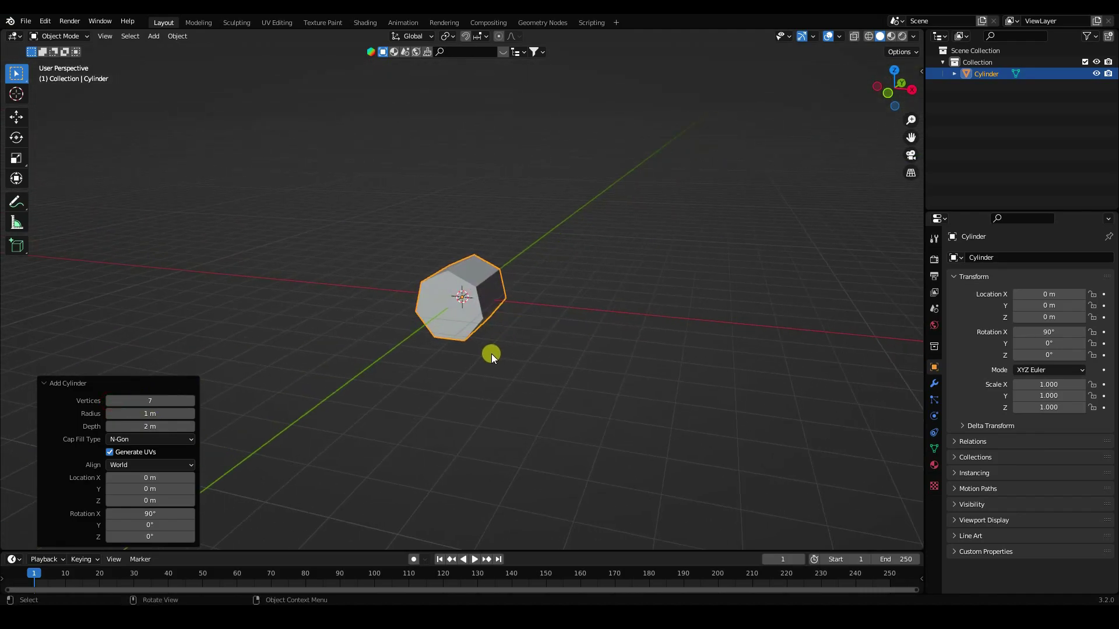
drag(150, 413, 428, 407)
click(151, 414)
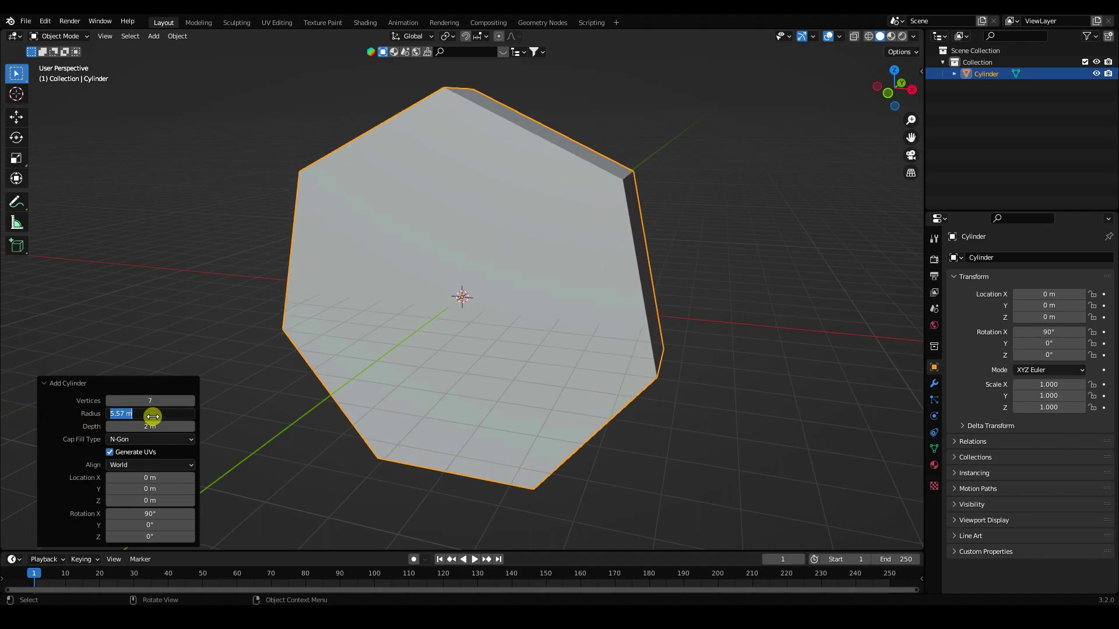
text(8)
key(Return)
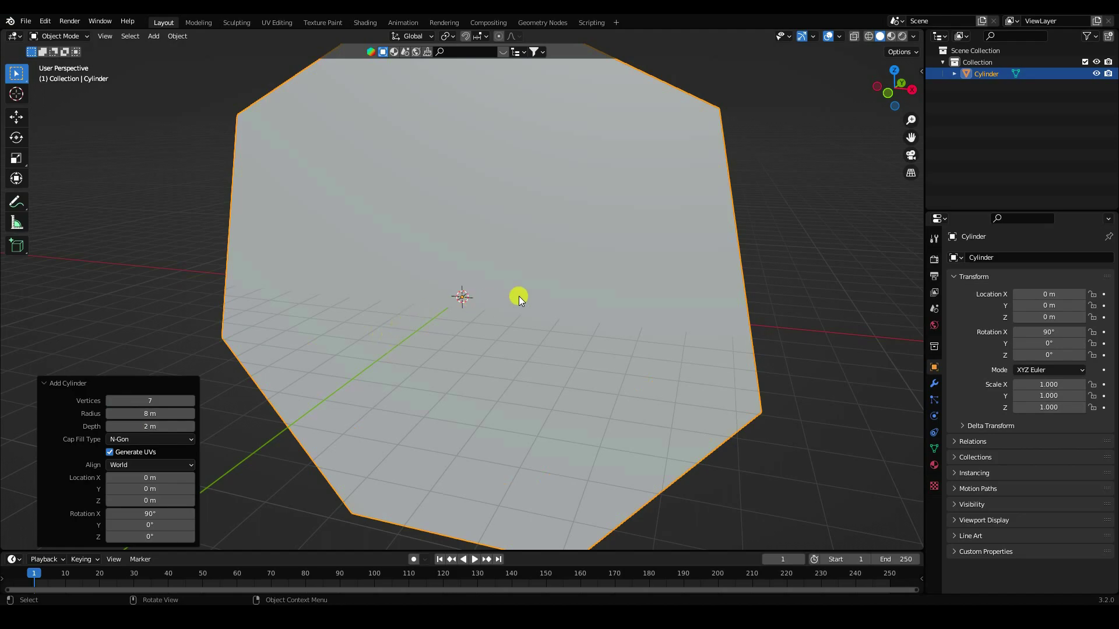
middle_drag(519, 298, 449, 320)
scroll(449, 319, down, 5)
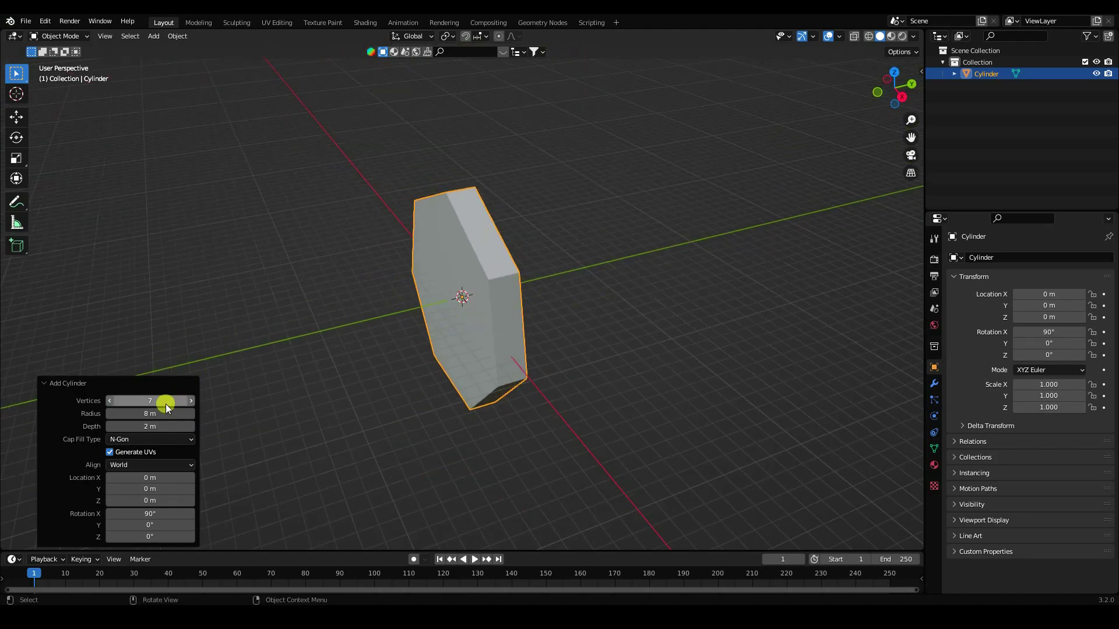
mouse_move(166, 426)
mouse_down()
mouse_move(829, 387)
mouse_move(128, 438)
mouse_move(164, 429)
mouse_up()
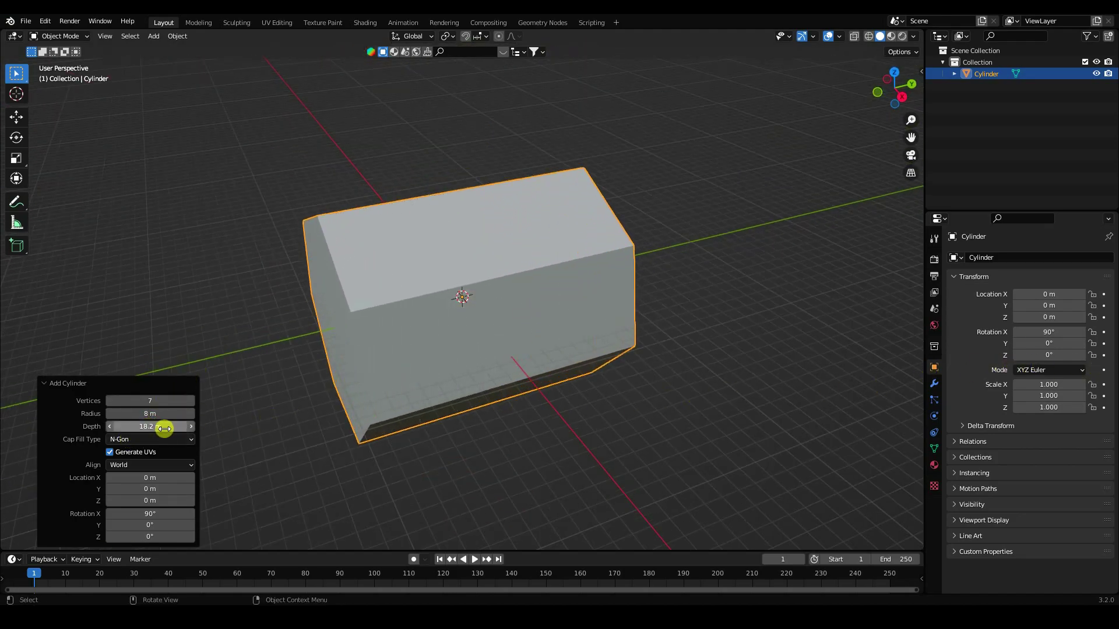
click(158, 427)
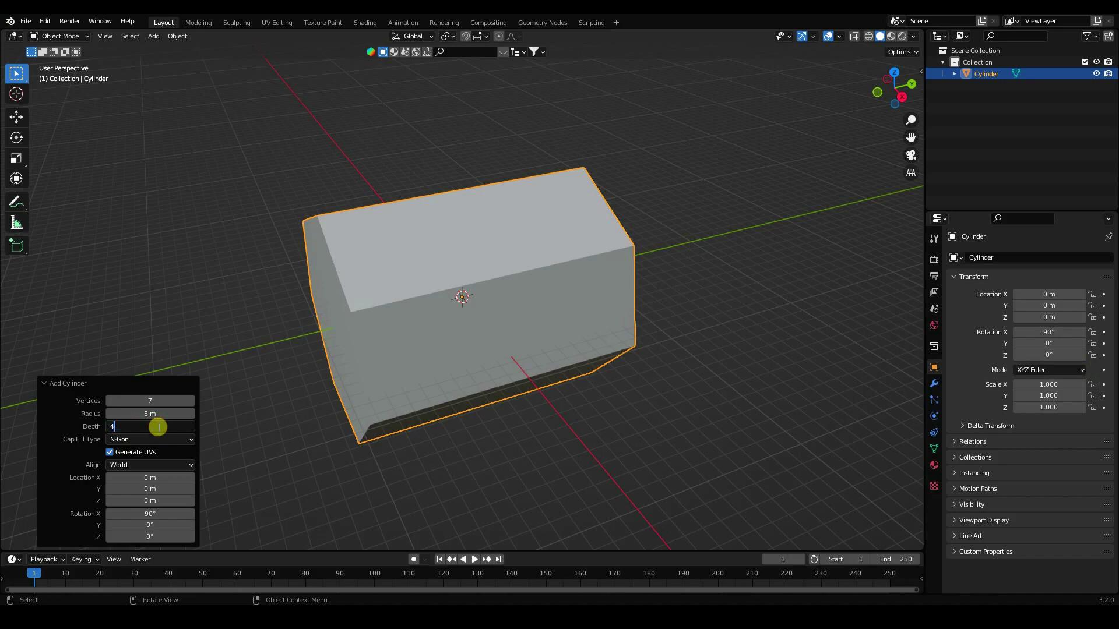
text(30)
key(Return)
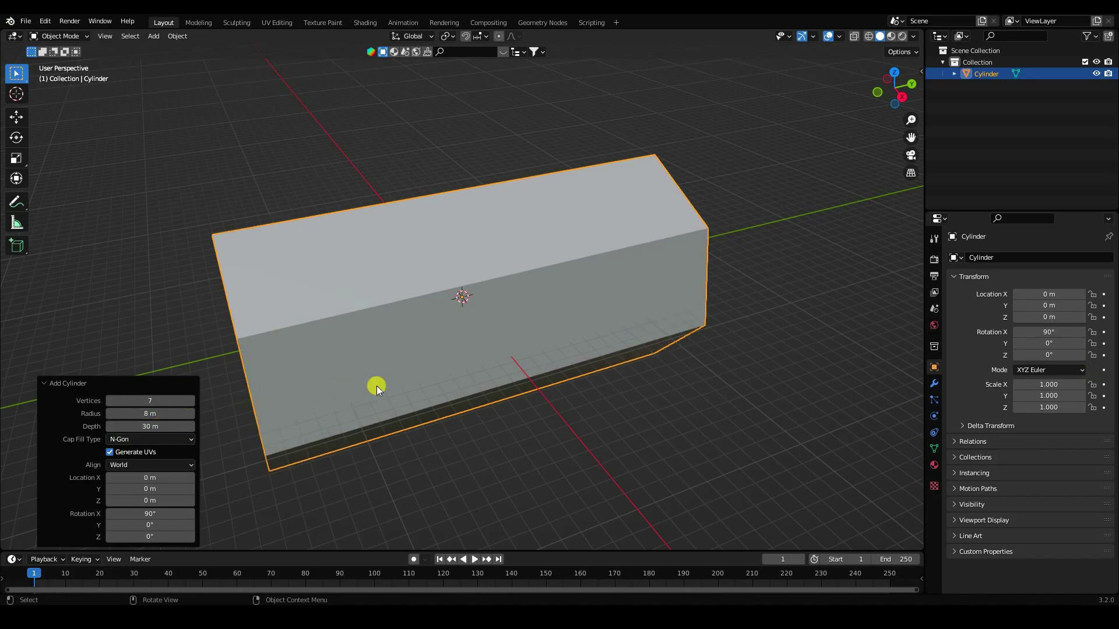
middle_drag(376, 385, 530, 340)
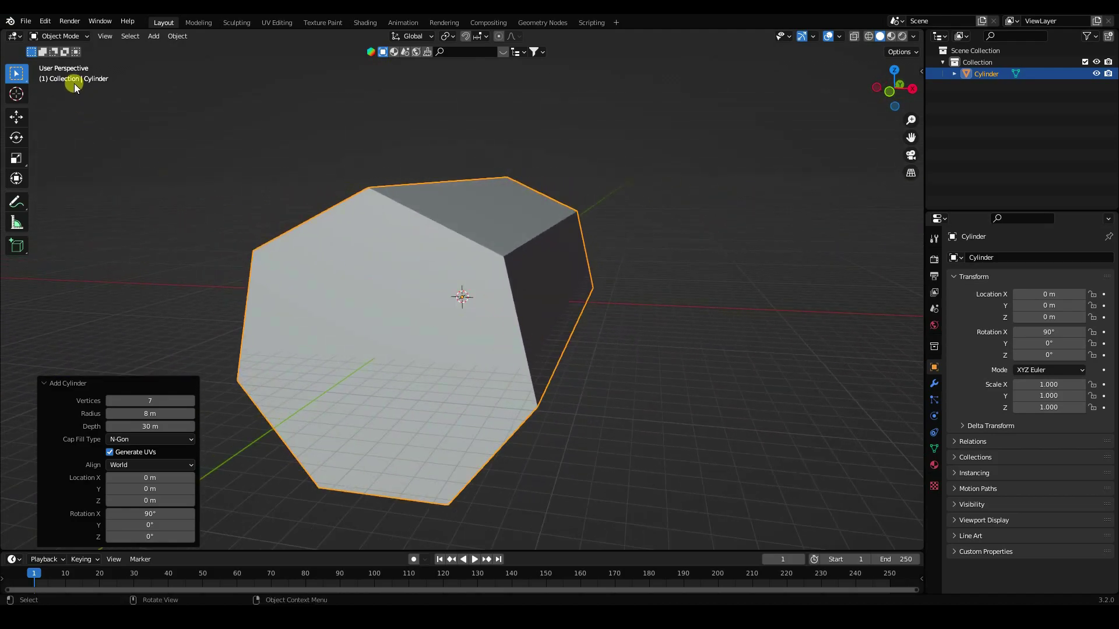
- In Edit Mode, delete the prism's front and back cap faces to leave an open tube
click(58, 36)
click(61, 64)
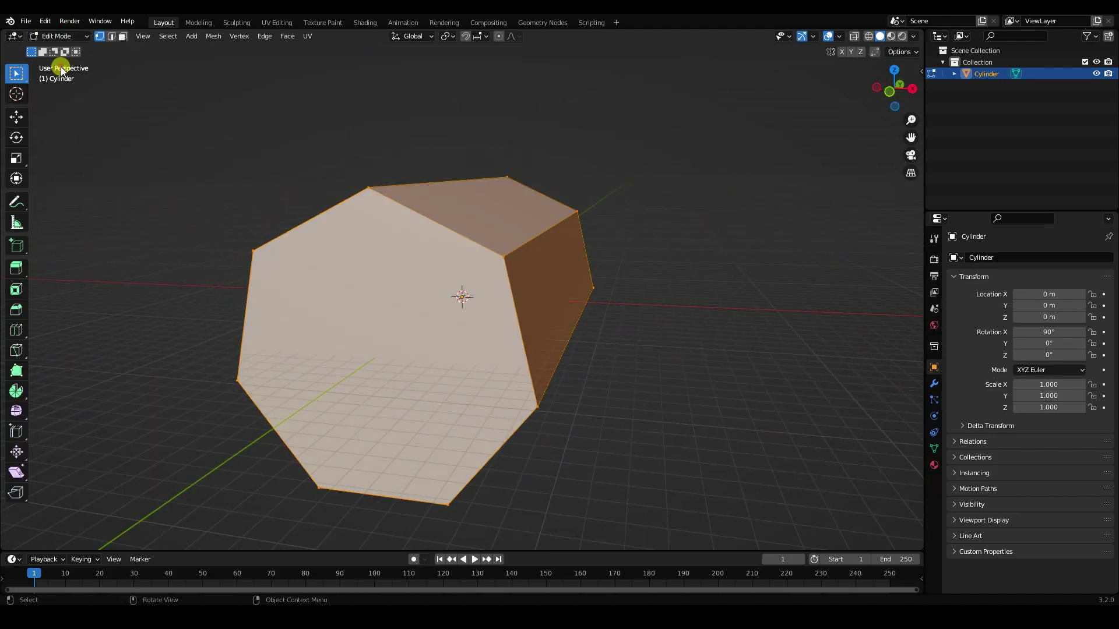
click(372, 334)
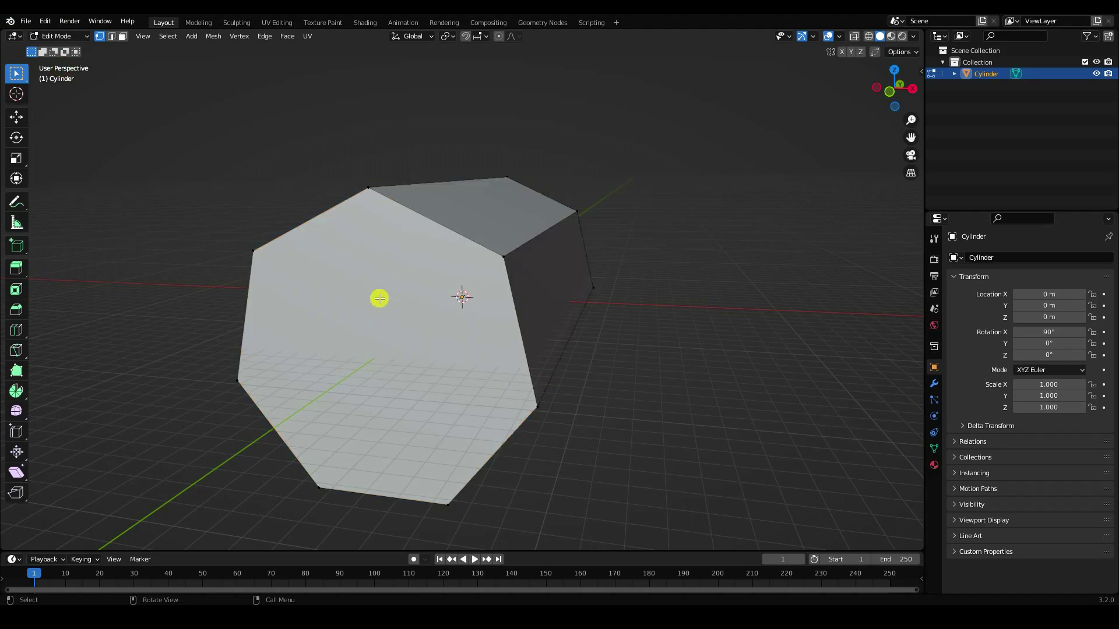
click(123, 36)
click(476, 397)
key(x)
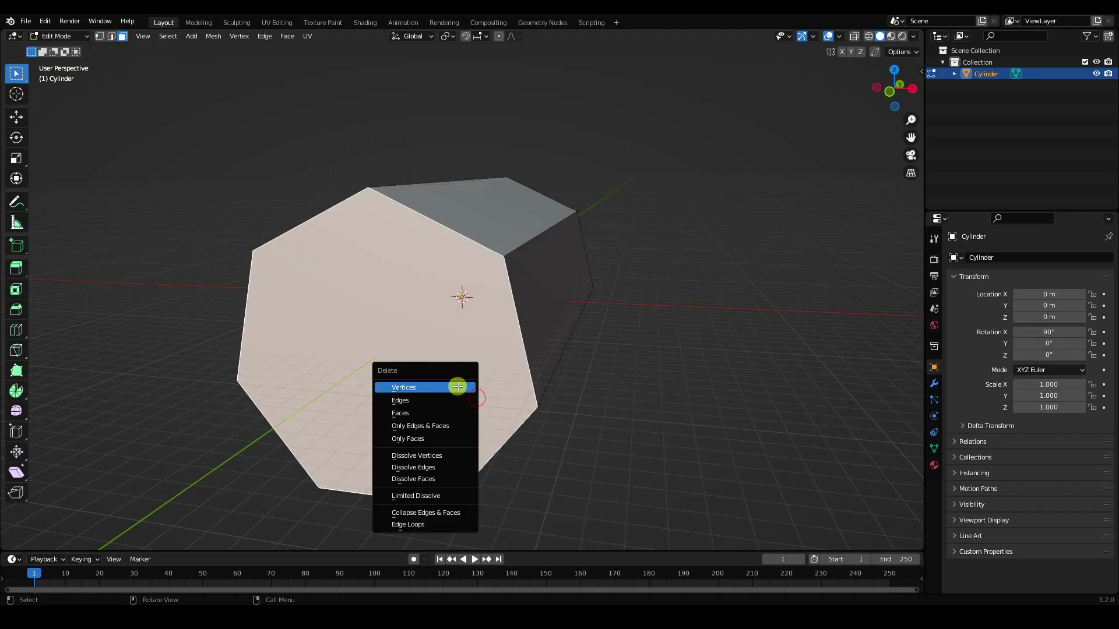
click(408, 418)
middle_drag(410, 410, 449, 361)
click(444, 287)
key(x)
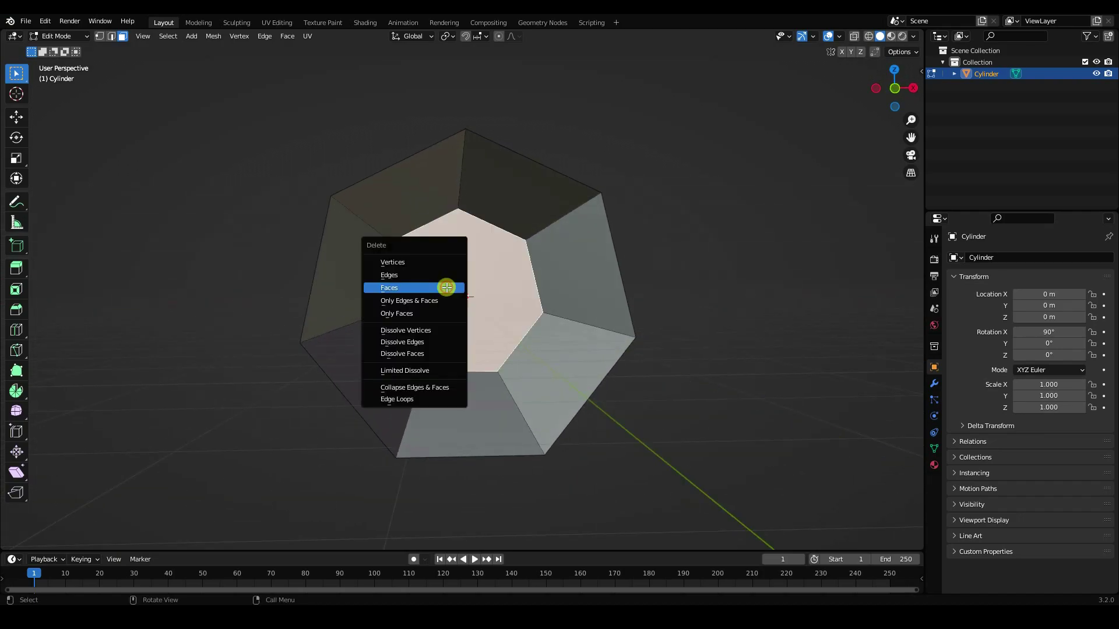
click(399, 288)
middle_drag(437, 325, 317, 299)
- Select all tube faces and subdivide them with 10 cuts
click(16, 116)
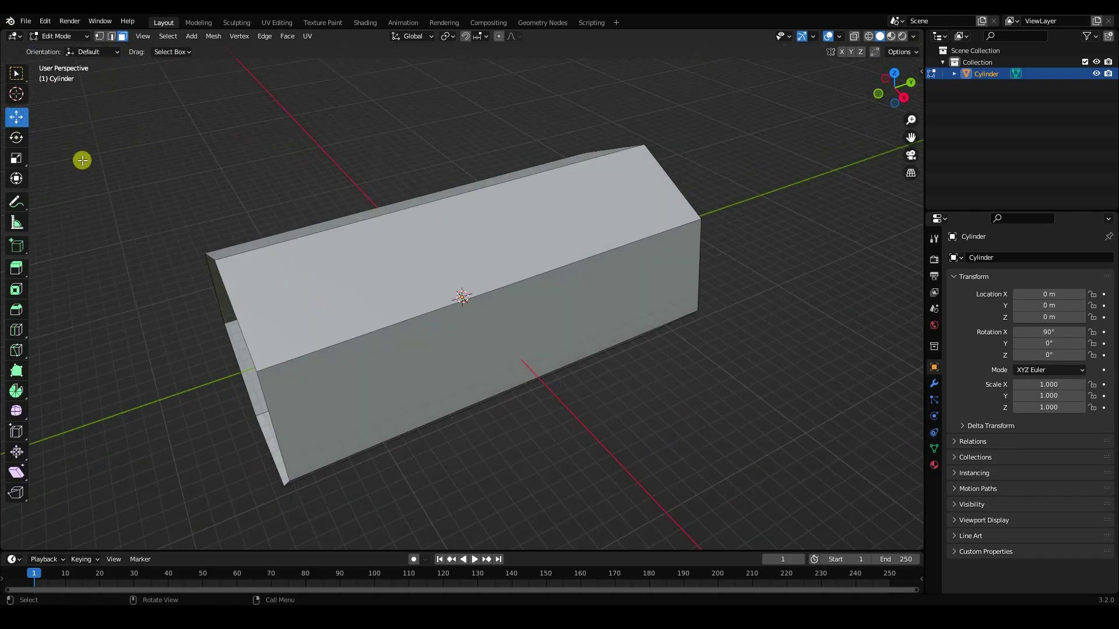
key(a)
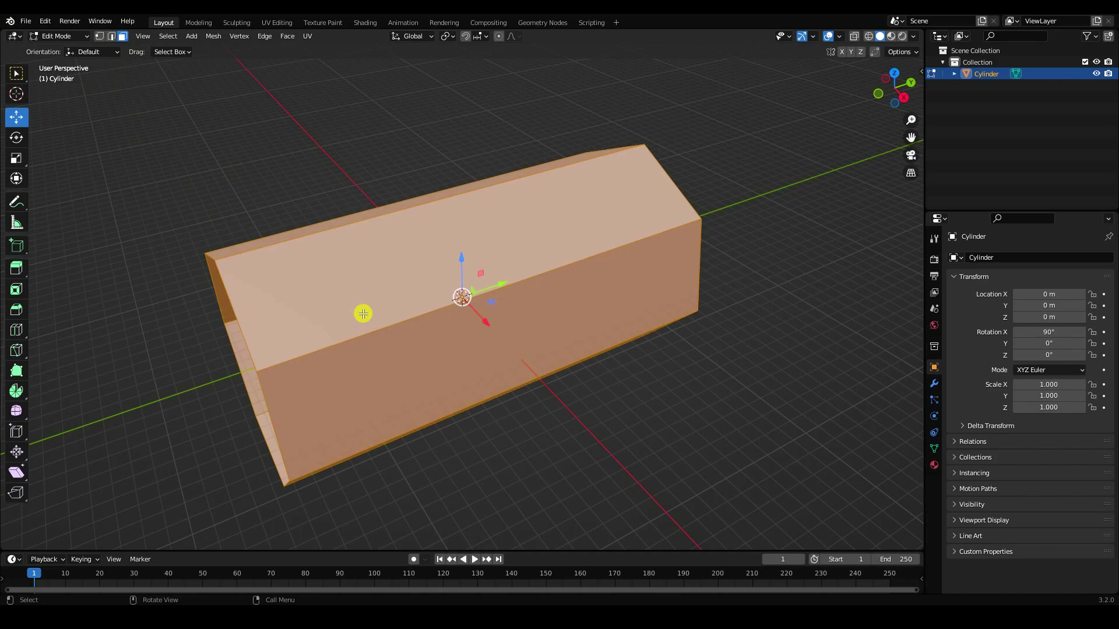
right_click(362, 303)
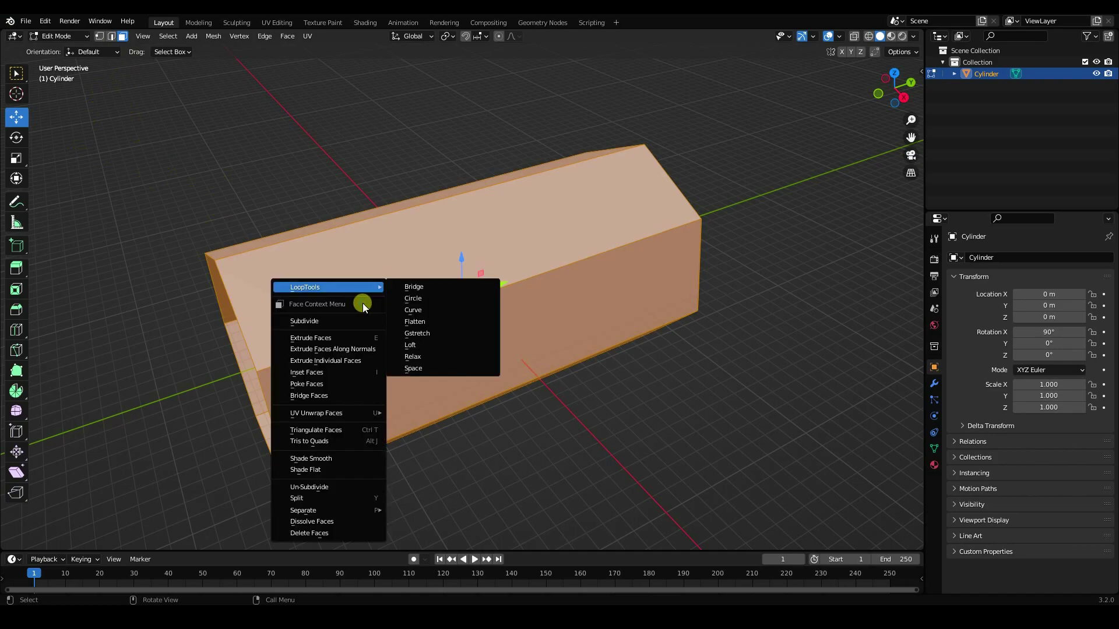
click(318, 323)
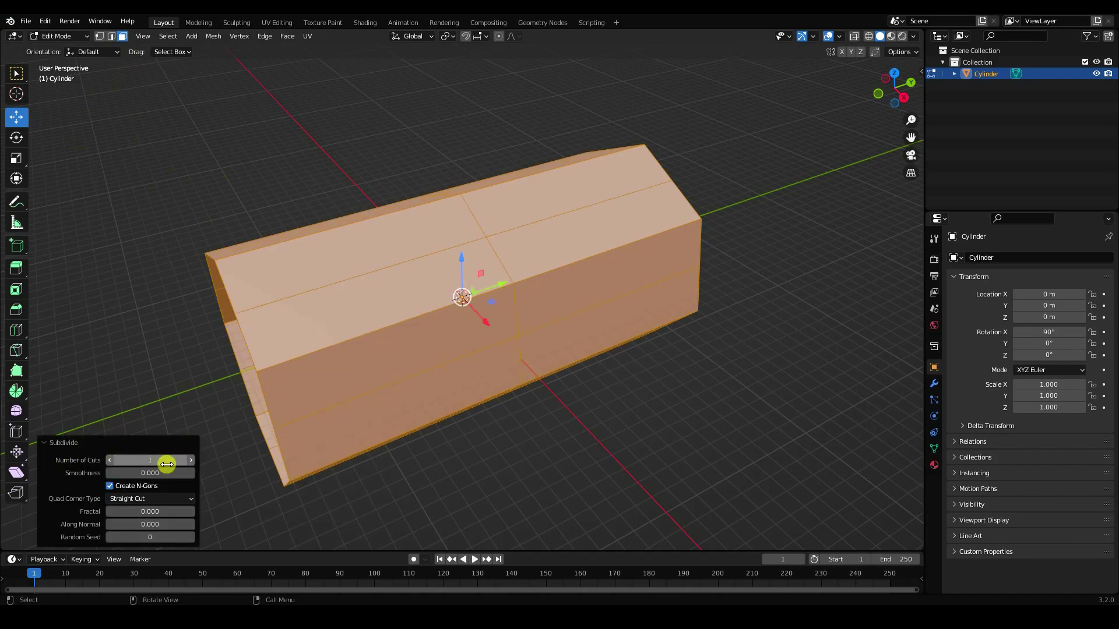
click(189, 461)
click(189, 461)
click(189, 460)
click(189, 461)
click(189, 461)
click(189, 460)
click(189, 460)
click(189, 460)
click(188, 460)
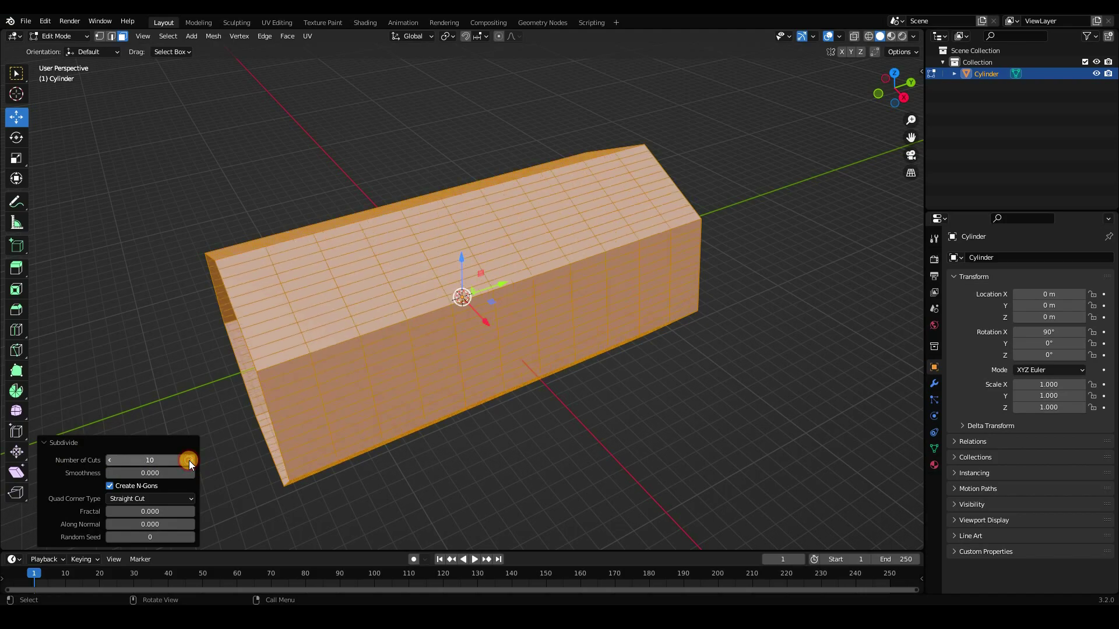
- Subdivide the tube again with 5 cuts and return to Object Mode
right_click(297, 305)
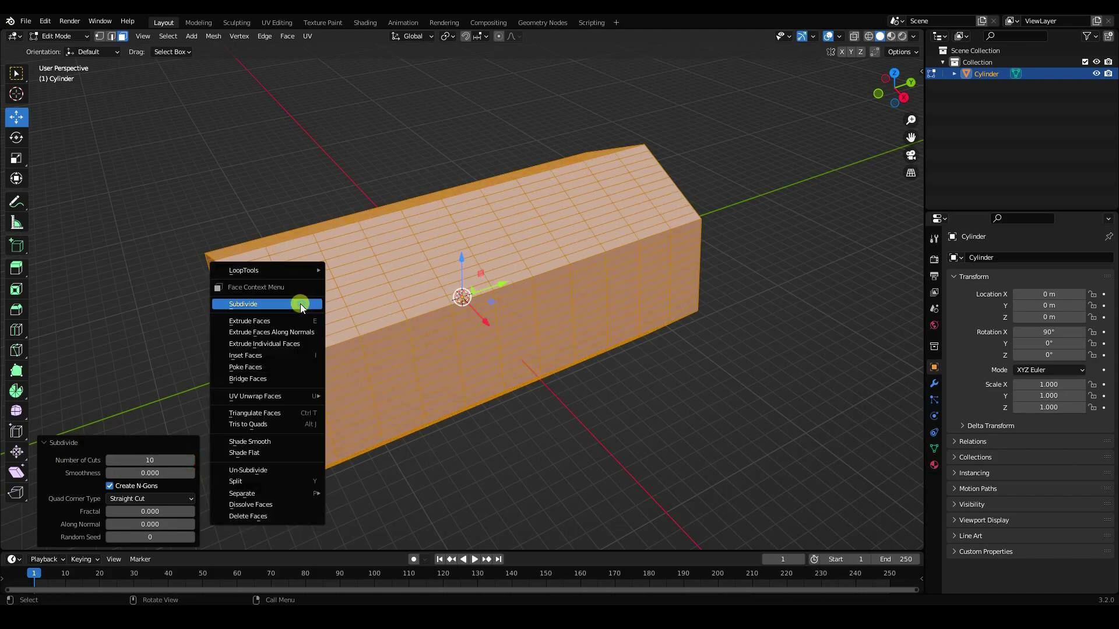
click(249, 303)
click(190, 460)
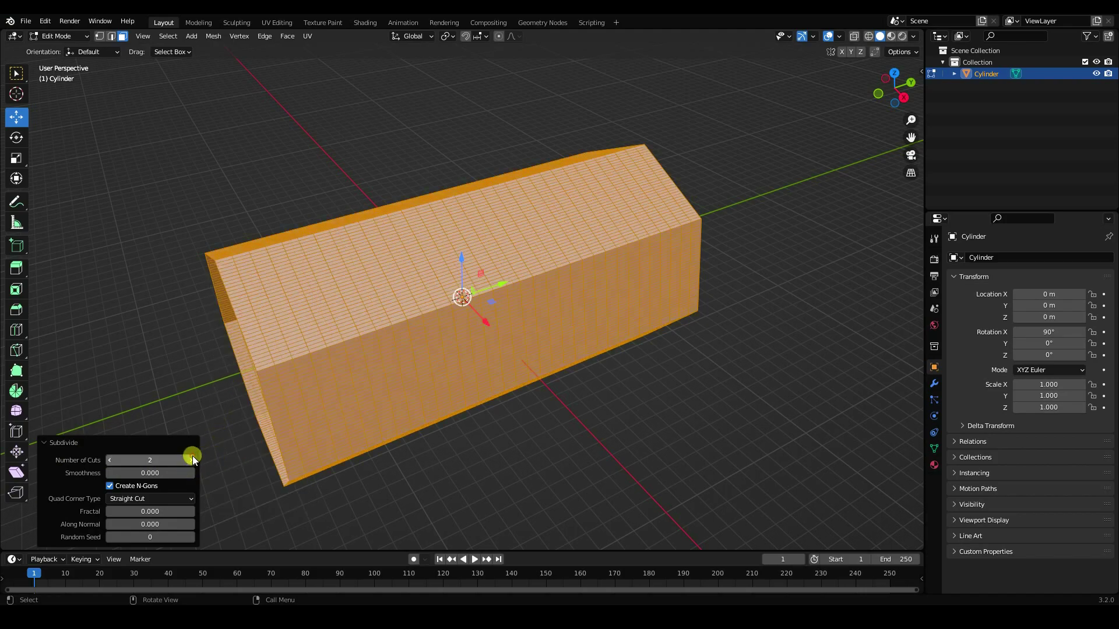
click(190, 460)
click(191, 460)
click(191, 460)
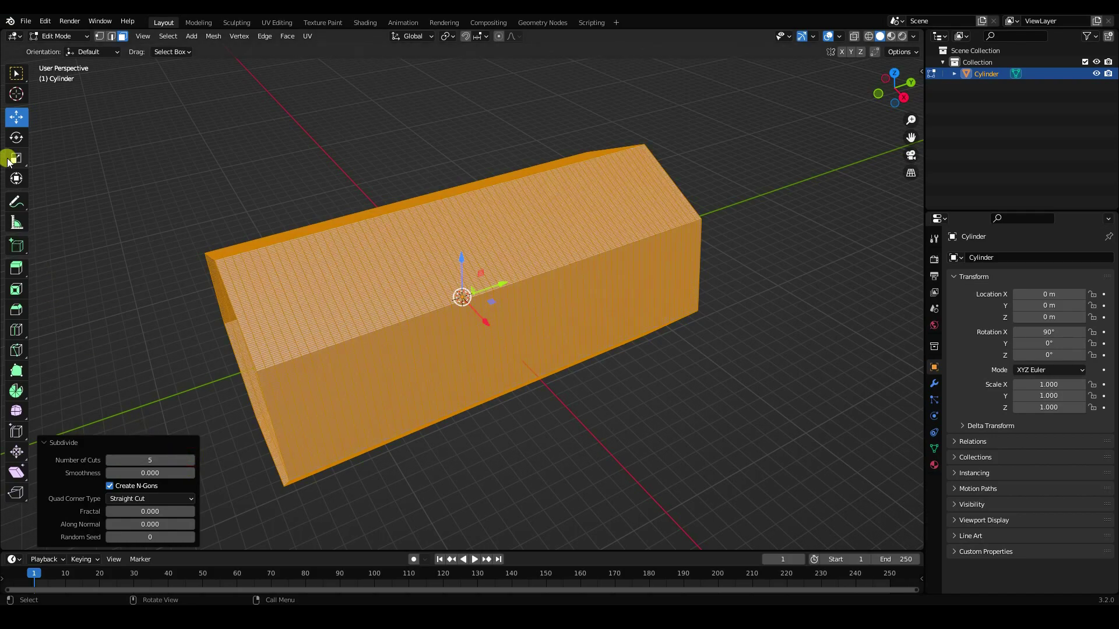
click(51, 37)
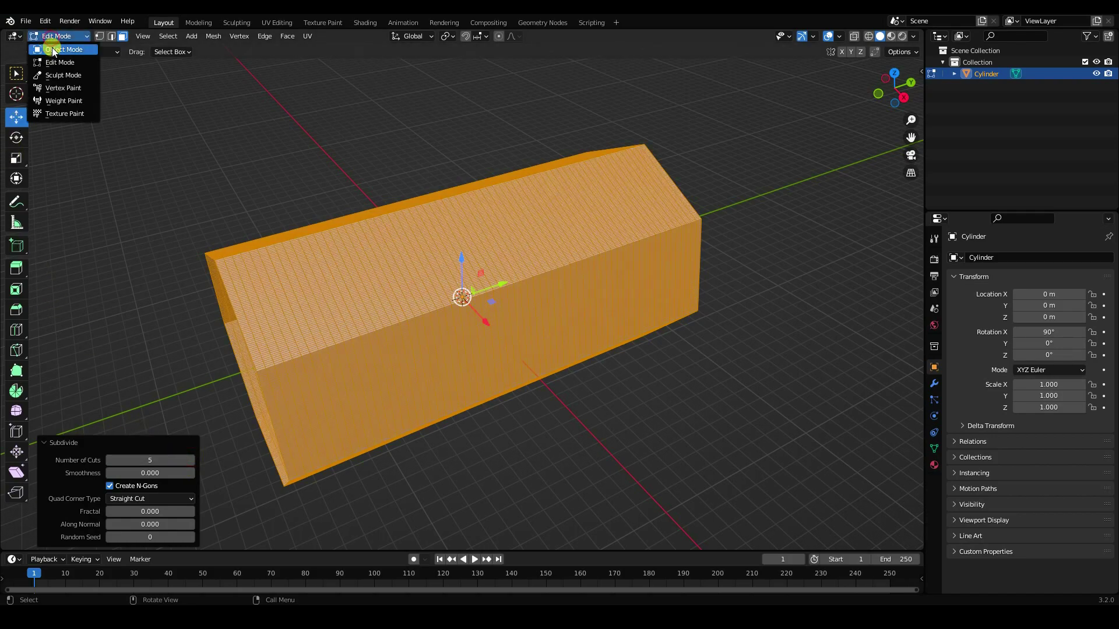
click(53, 45)
- Turn on the wireframe overlay and deselect the tunnel mesh
click(841, 36)
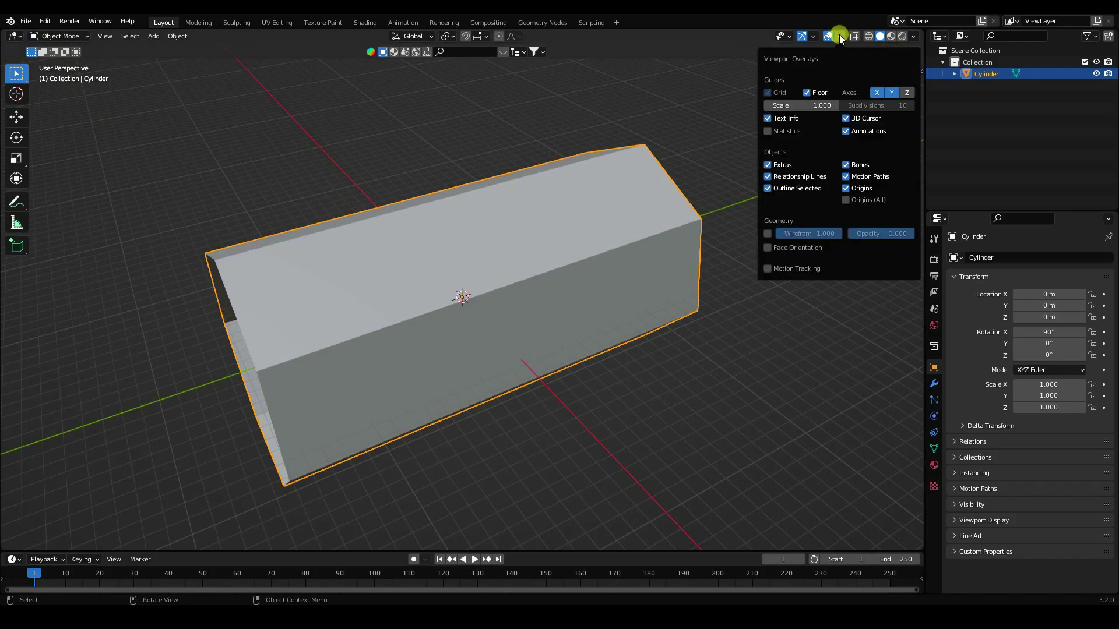
click(768, 233)
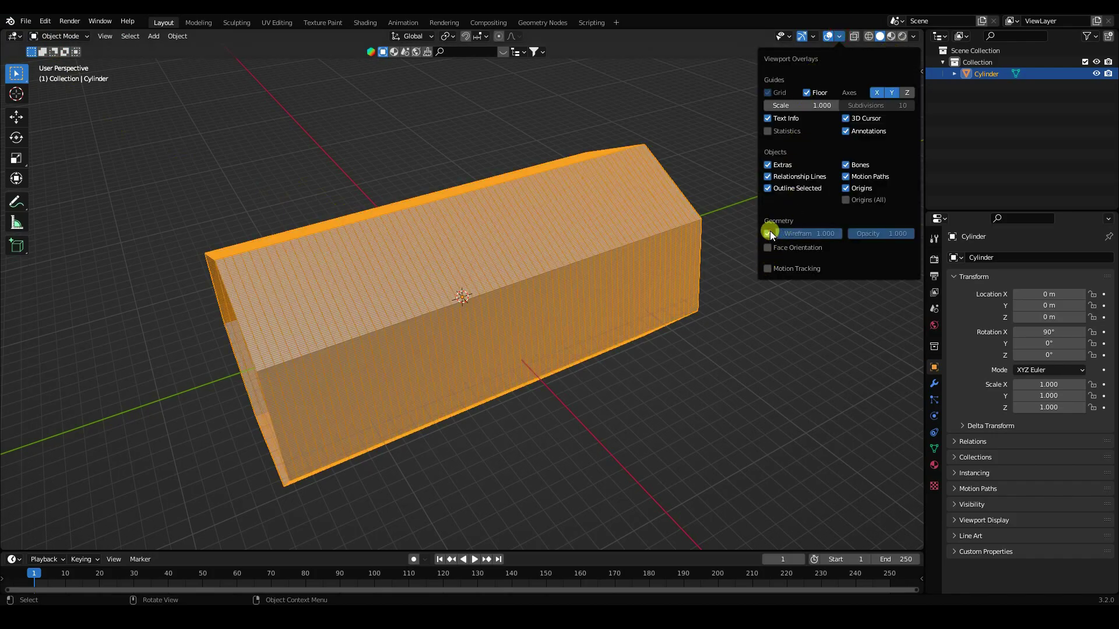
click(608, 111)
scroll(466, 278, up, 5)
middle_drag(467, 278, 570, 221)
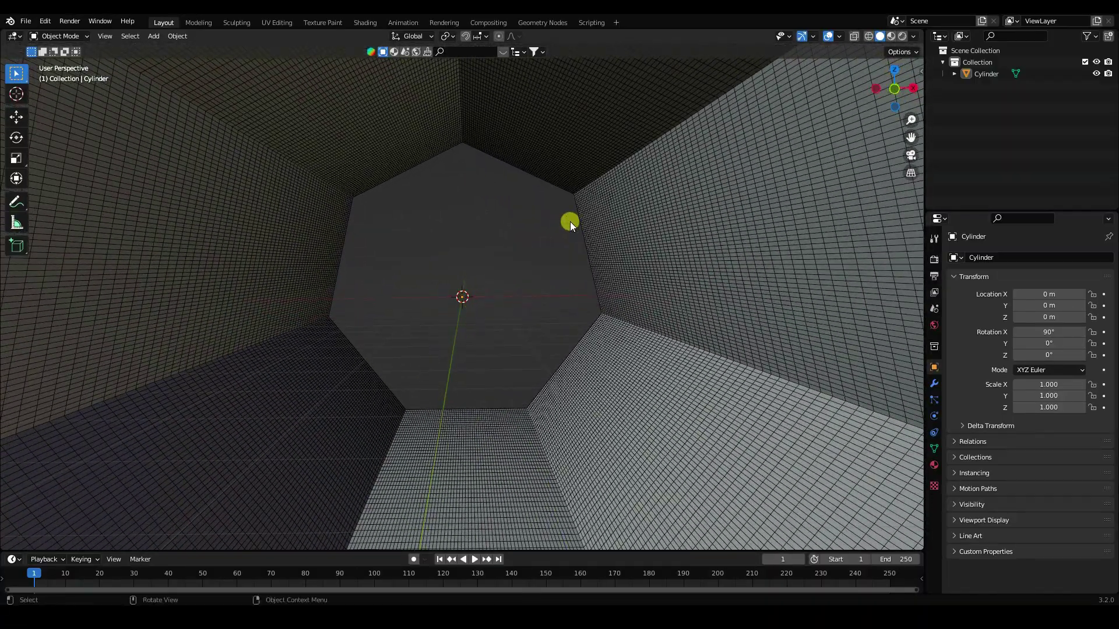
- Add a Subdivision Surface modifier with render level 5 and viewport level 4
click(935, 383)
click(974, 258)
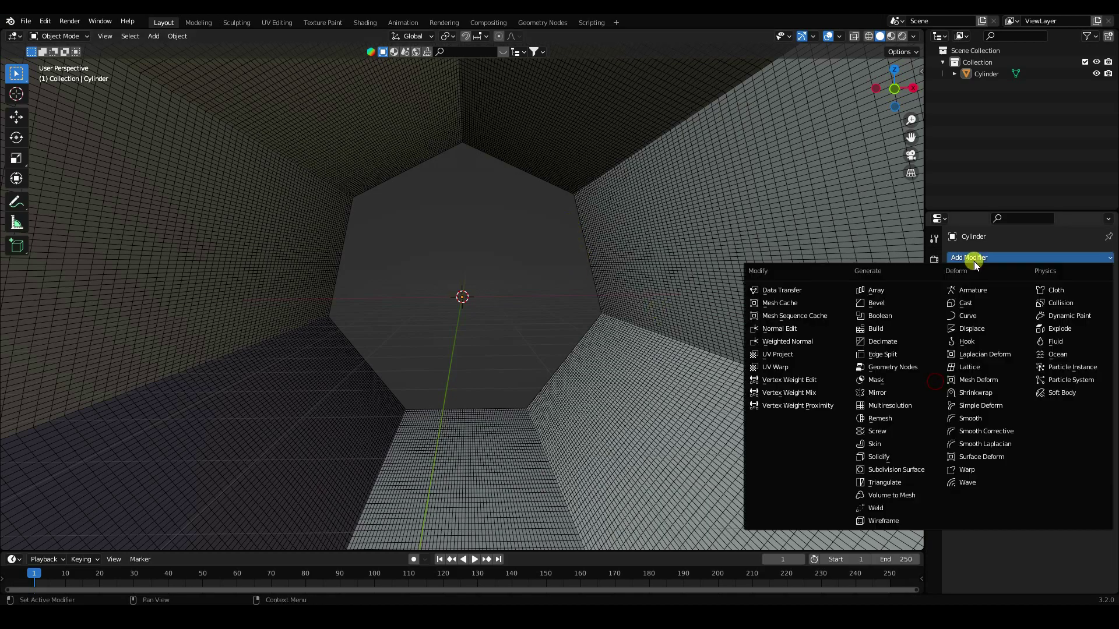
click(897, 469)
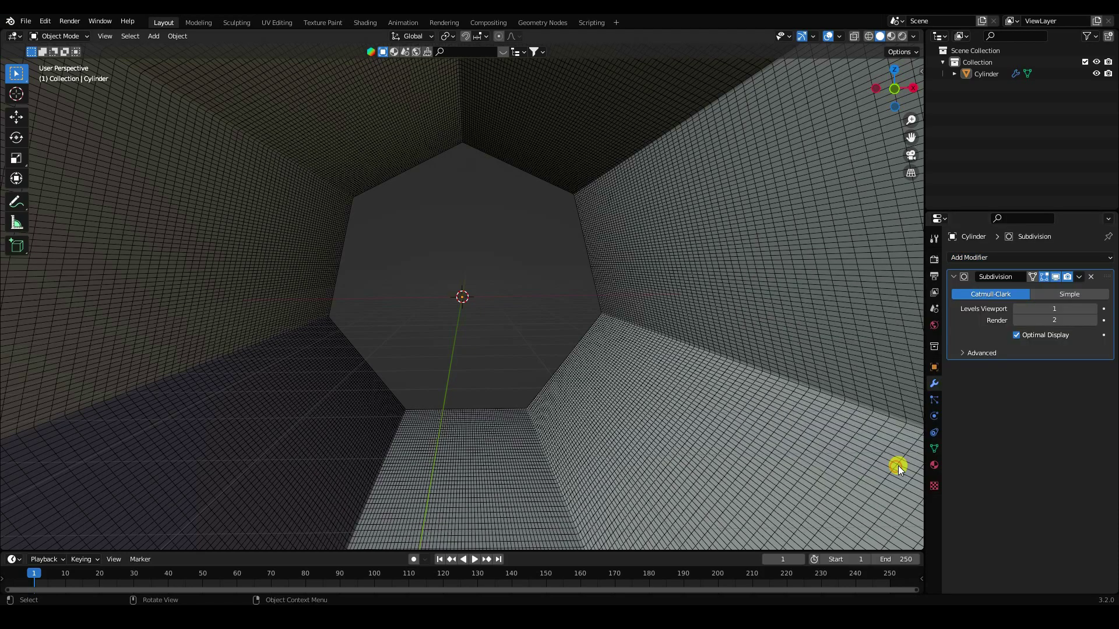
click(1091, 319)
click(1091, 320)
click(1091, 320)
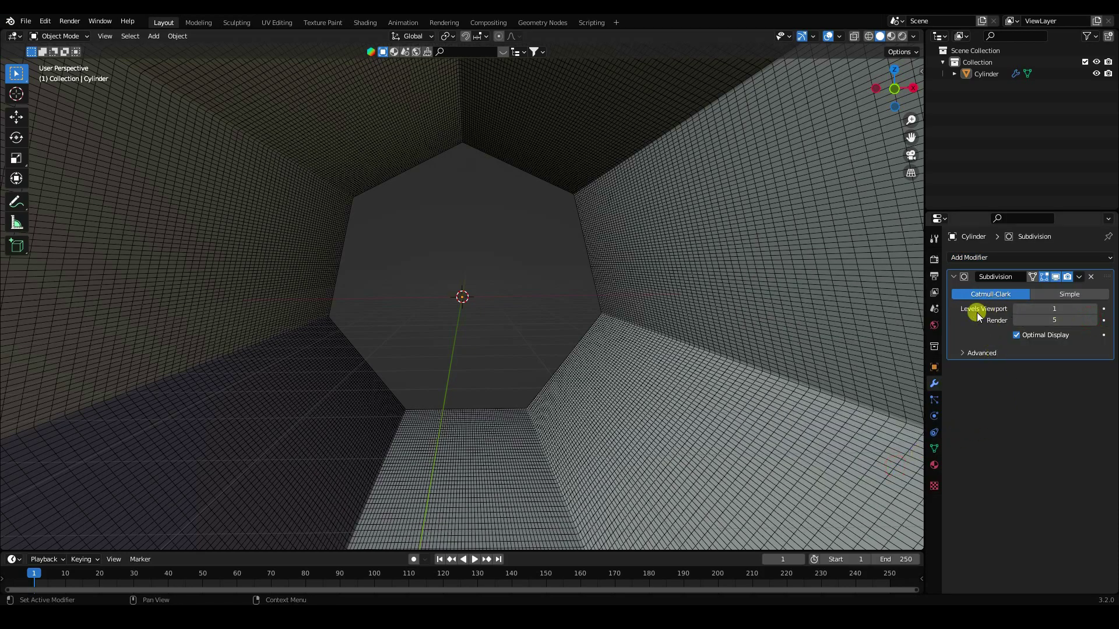
click(1094, 309)
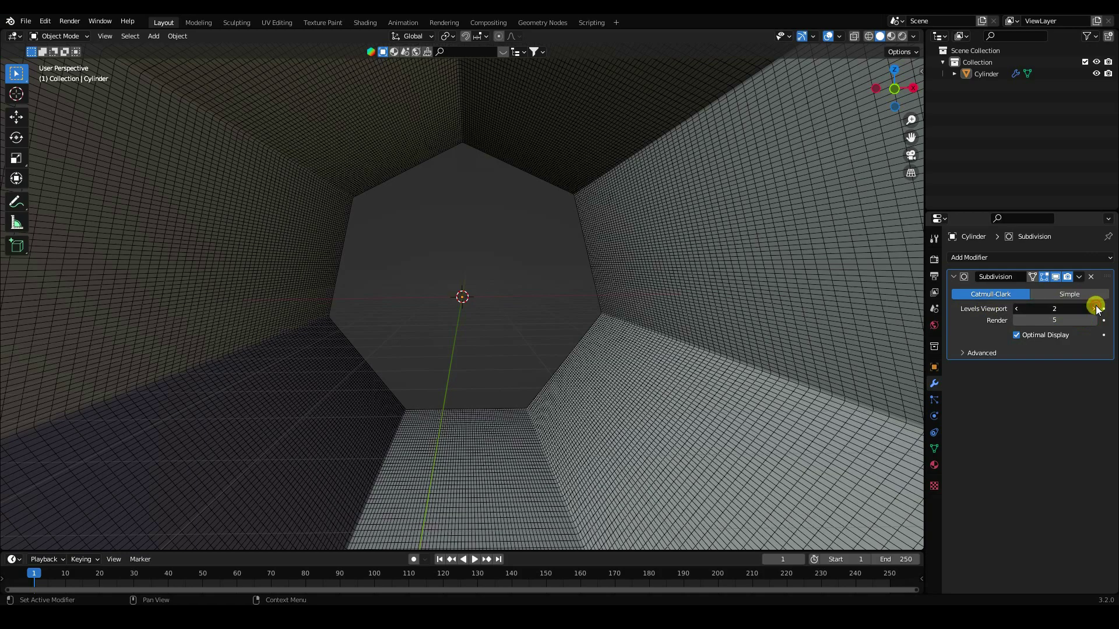
click(1095, 309)
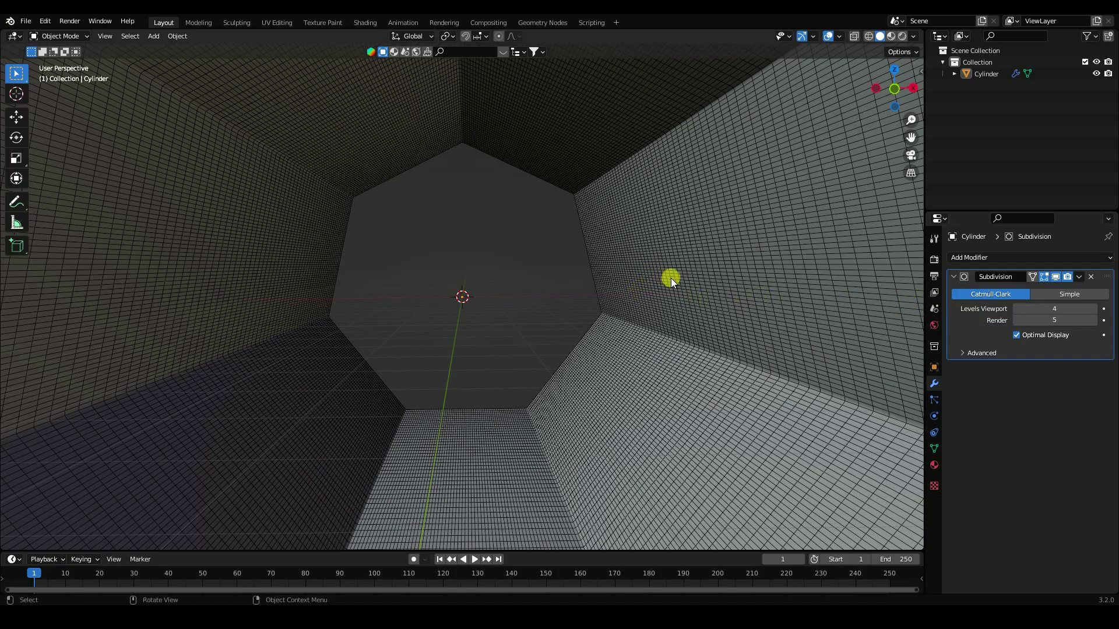
click(980, 255)
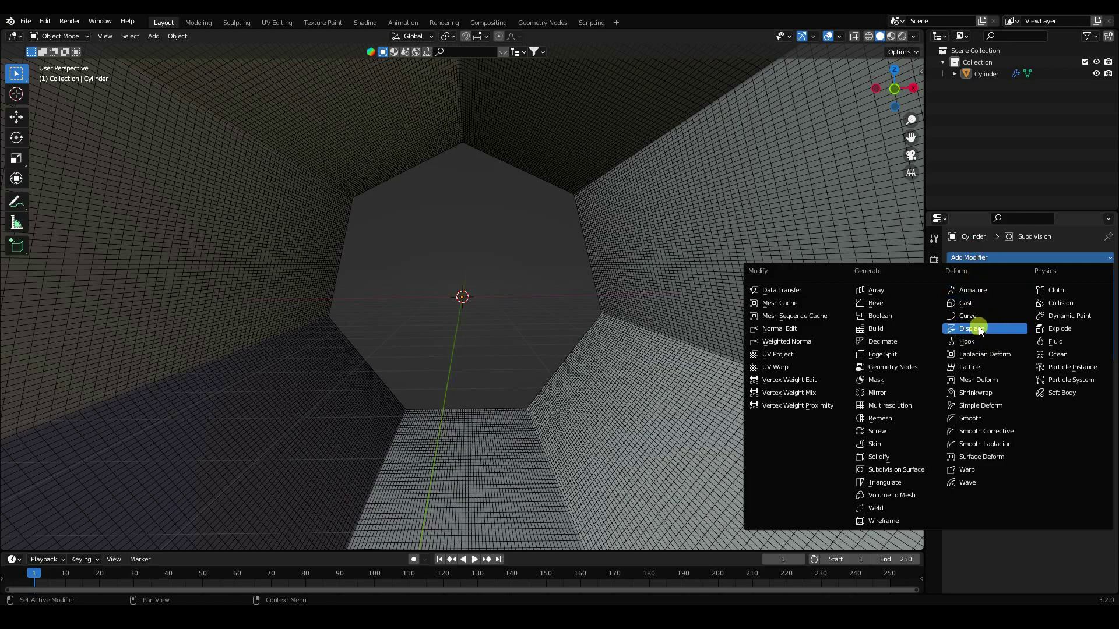
- Add a Displace modifier, save the file, and create a new texture for it
click(999, 330)
key(ctrl+s)
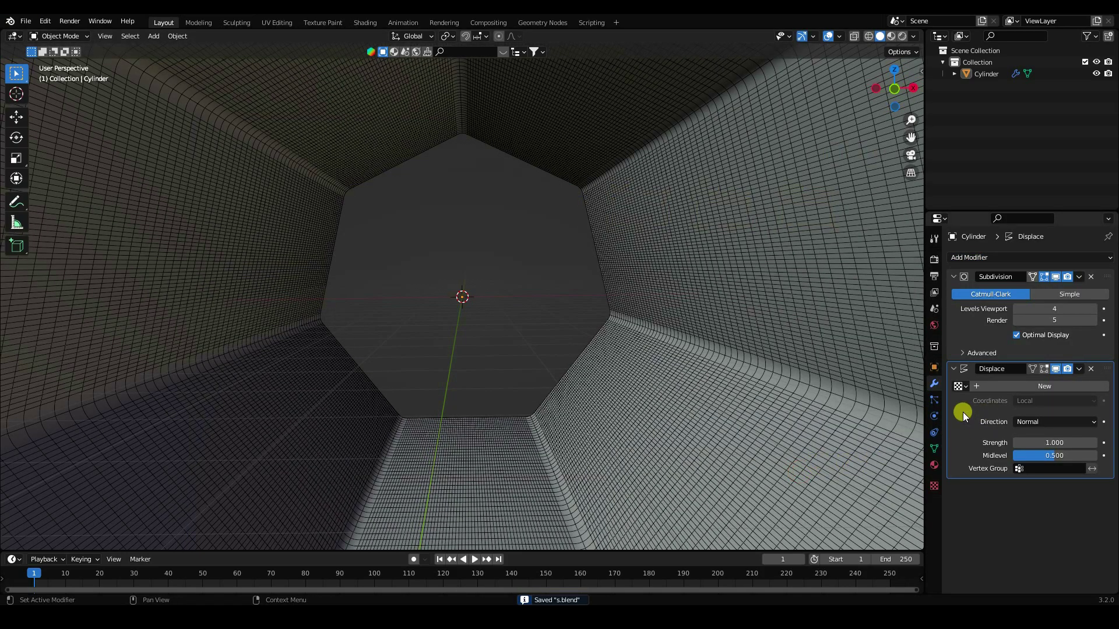
click(1046, 389)
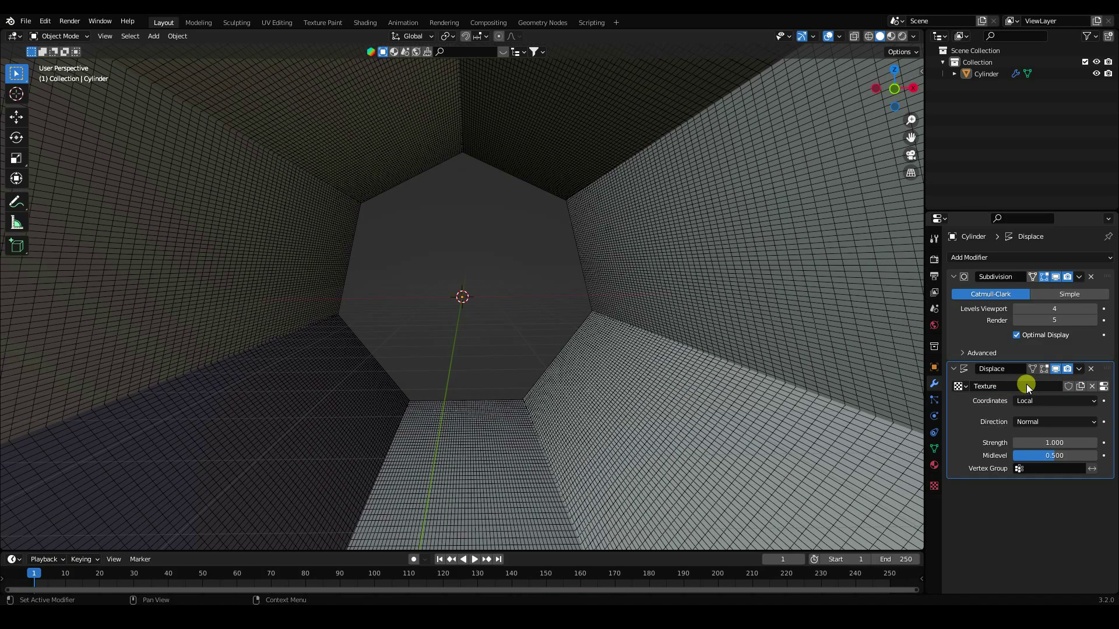
click(934, 487)
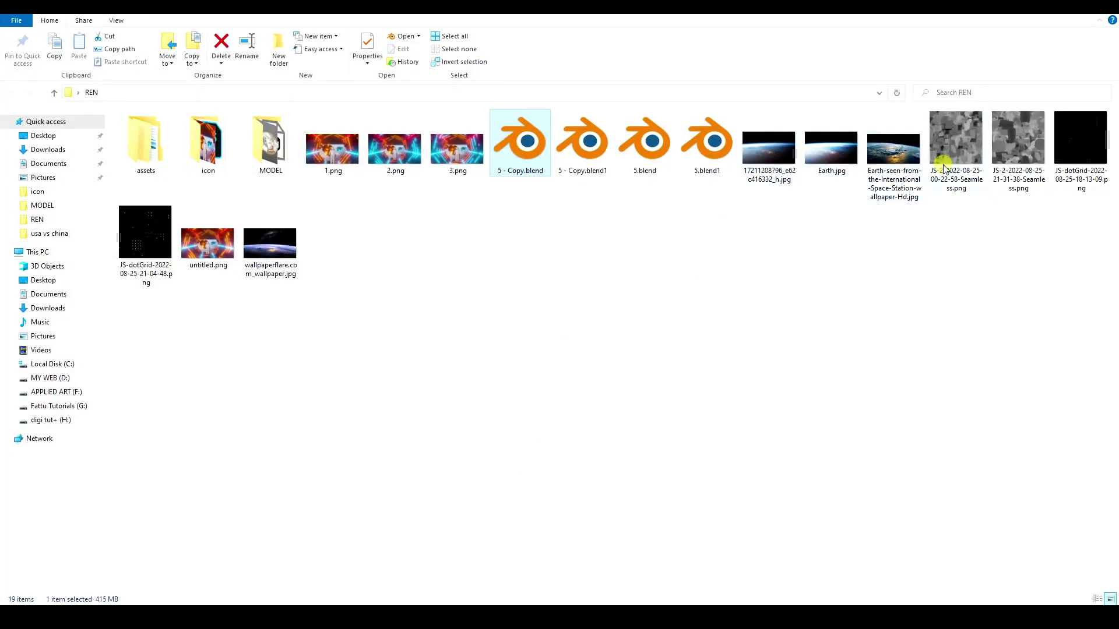
- Open the JS-2 seamless height map in Photos and move on to the next image
click(953, 166)
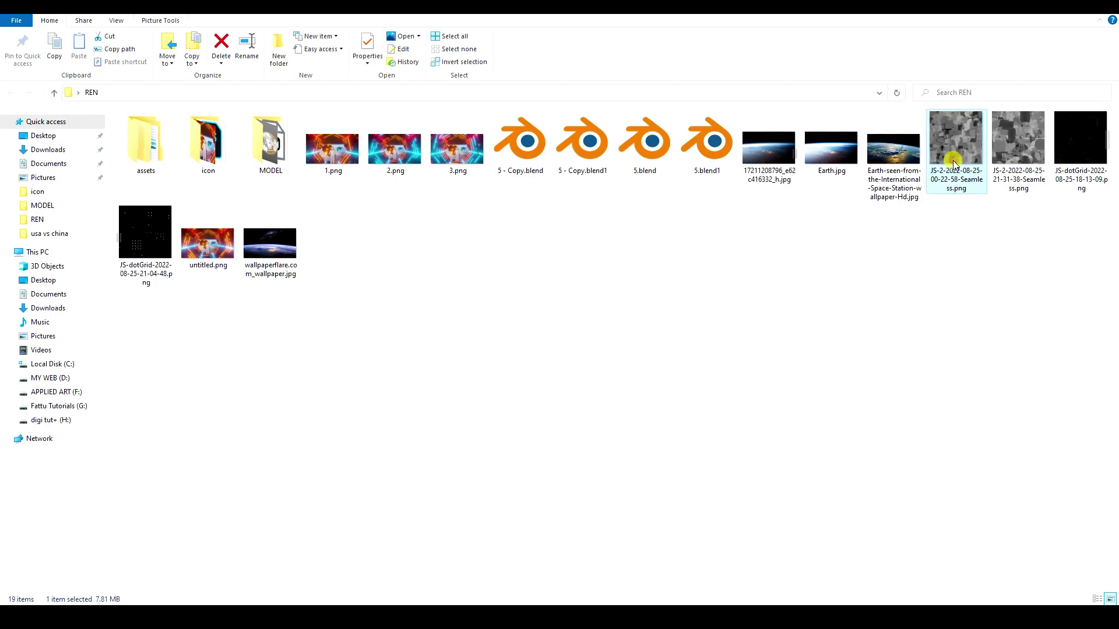
double_click(953, 165)
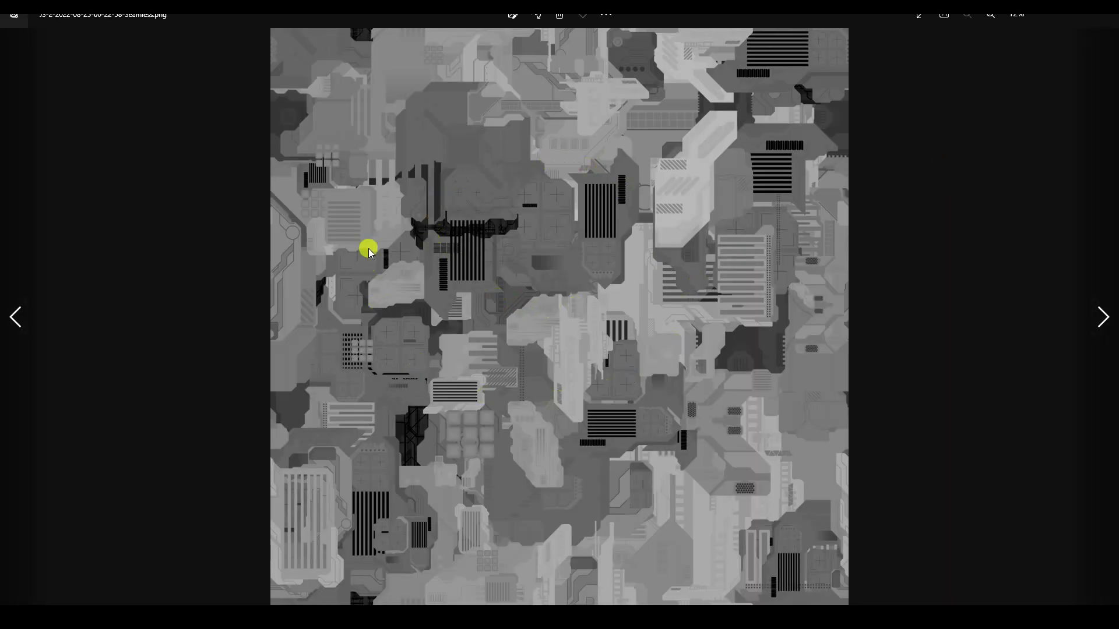
ctrl+scroll(524, 219, up, 1)
click(1103, 314)
- Launch JSplacement and generate a map with the JSplacement 2 generator
click(1103, 314)
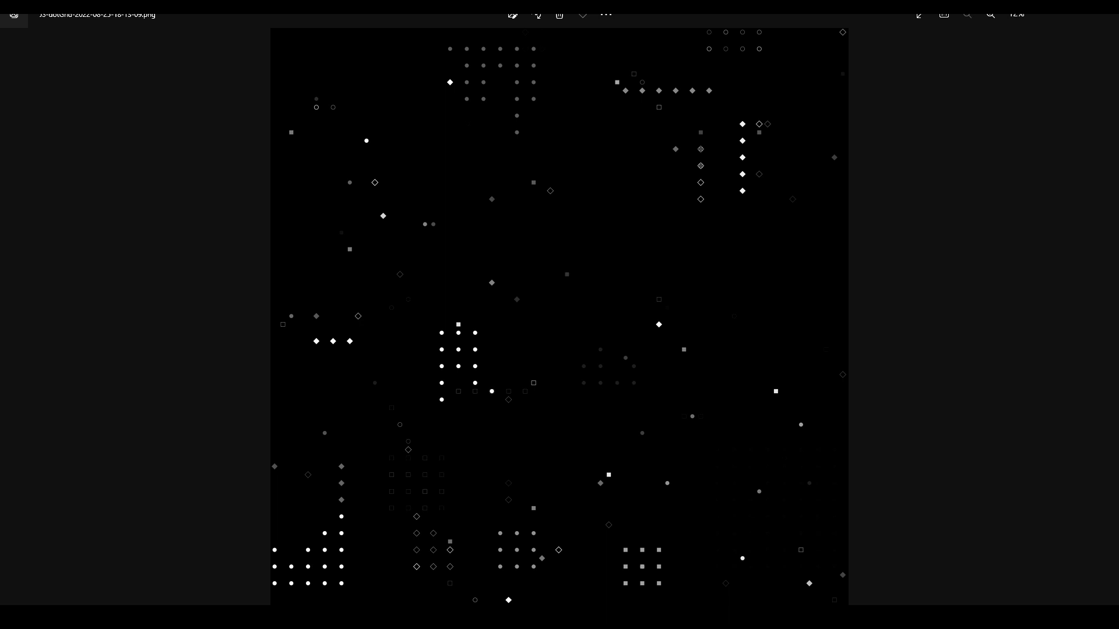
key(super)
scroll(280, 408, down, 5)
click(241, 421)
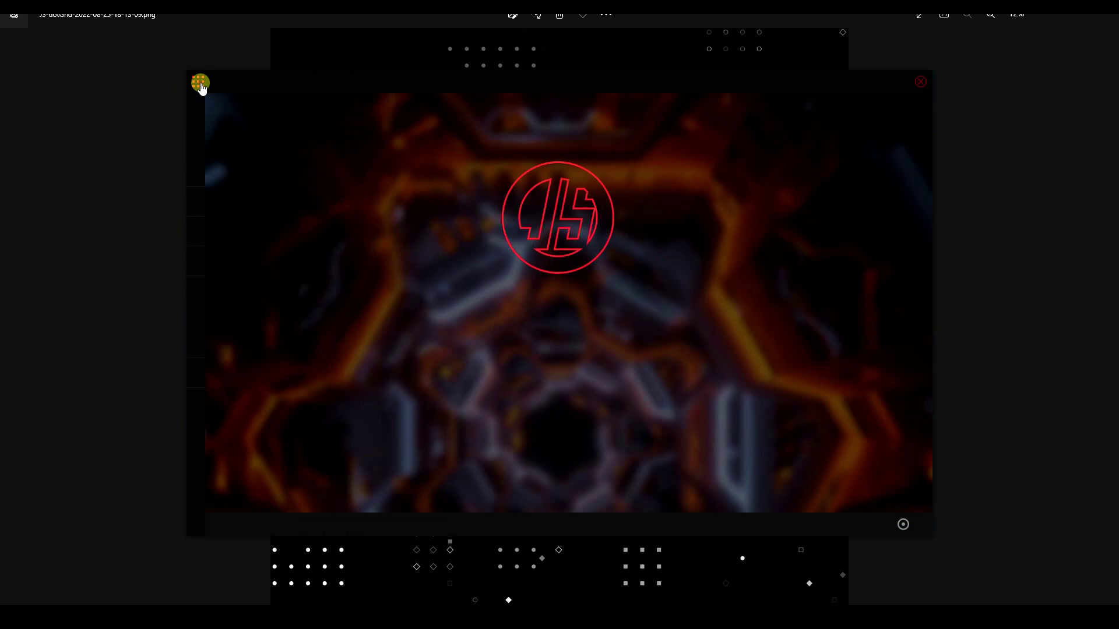
click(199, 81)
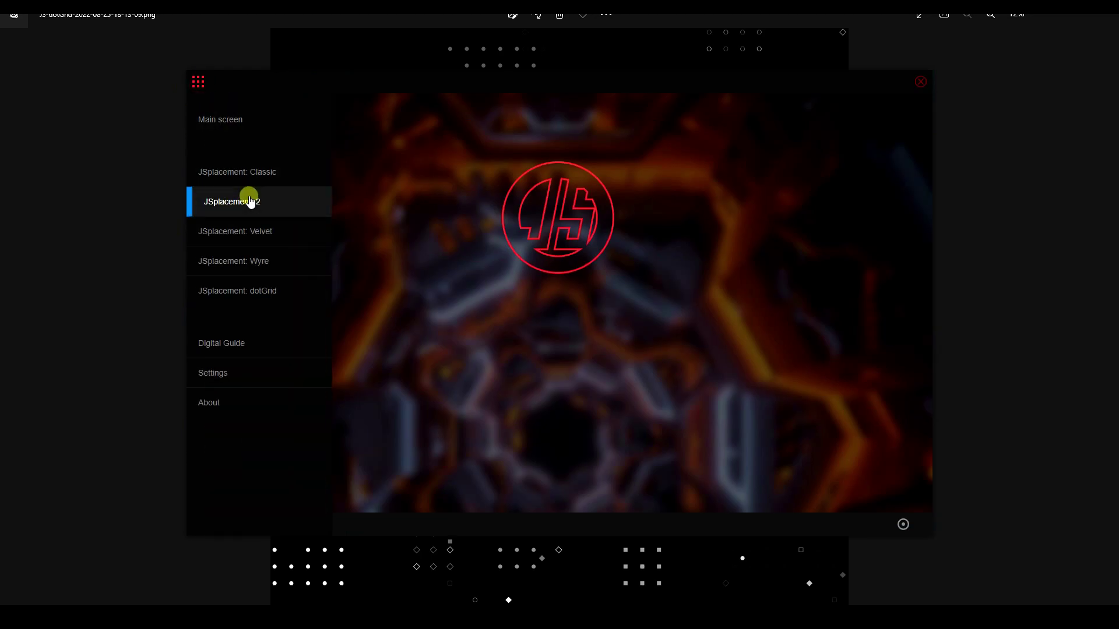
click(249, 201)
click(344, 254)
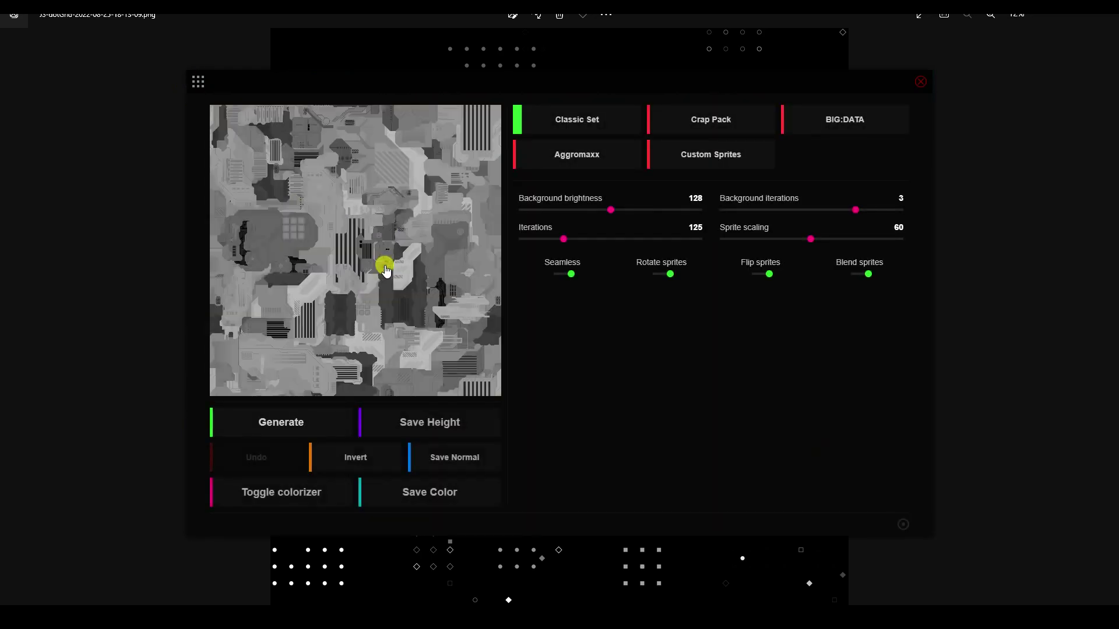
- Generate a dotGrid displacement map, then close JSplacement
click(199, 81)
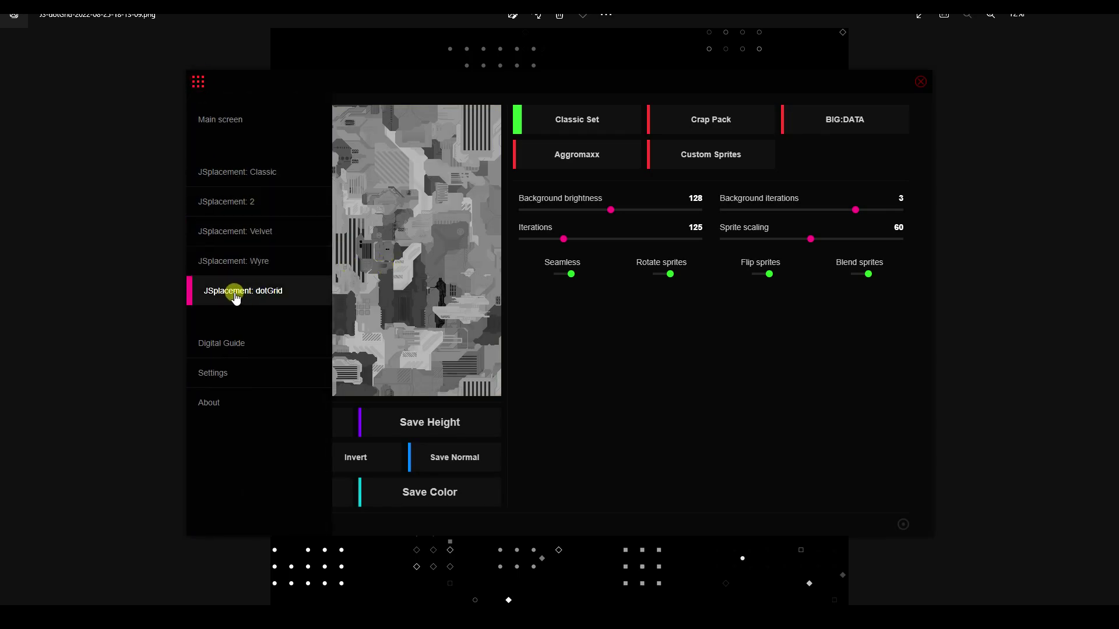
click(275, 295)
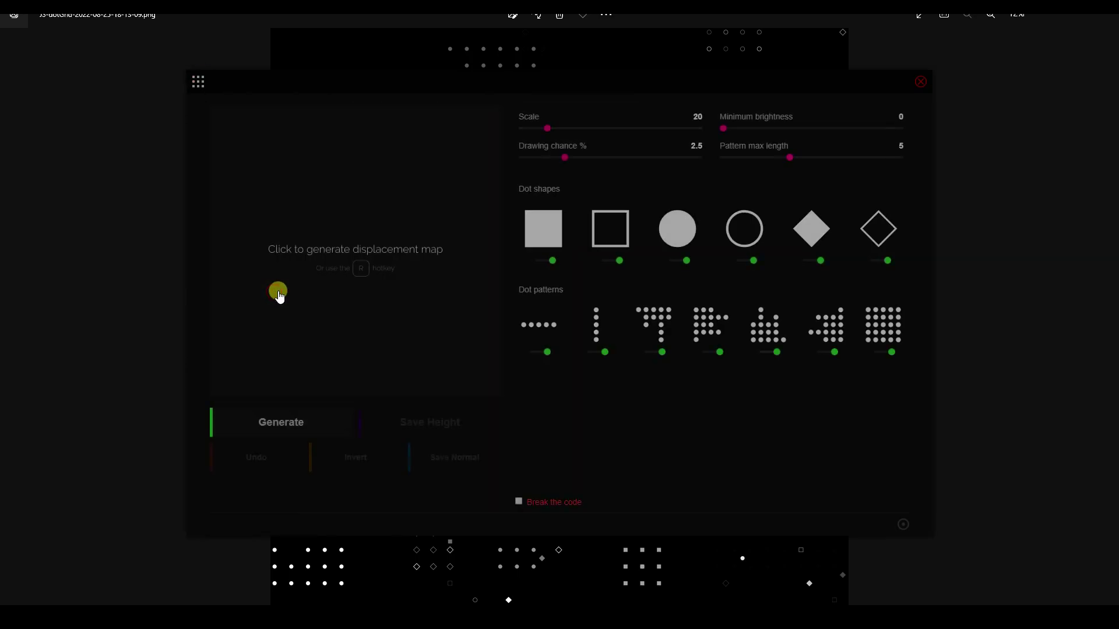
click(390, 300)
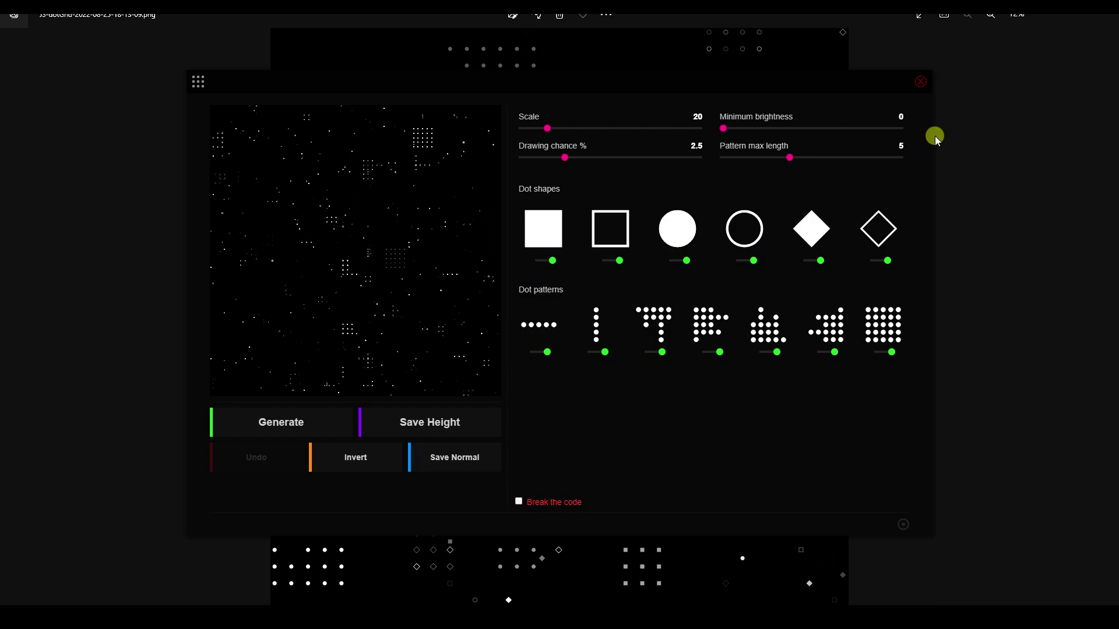
click(921, 81)
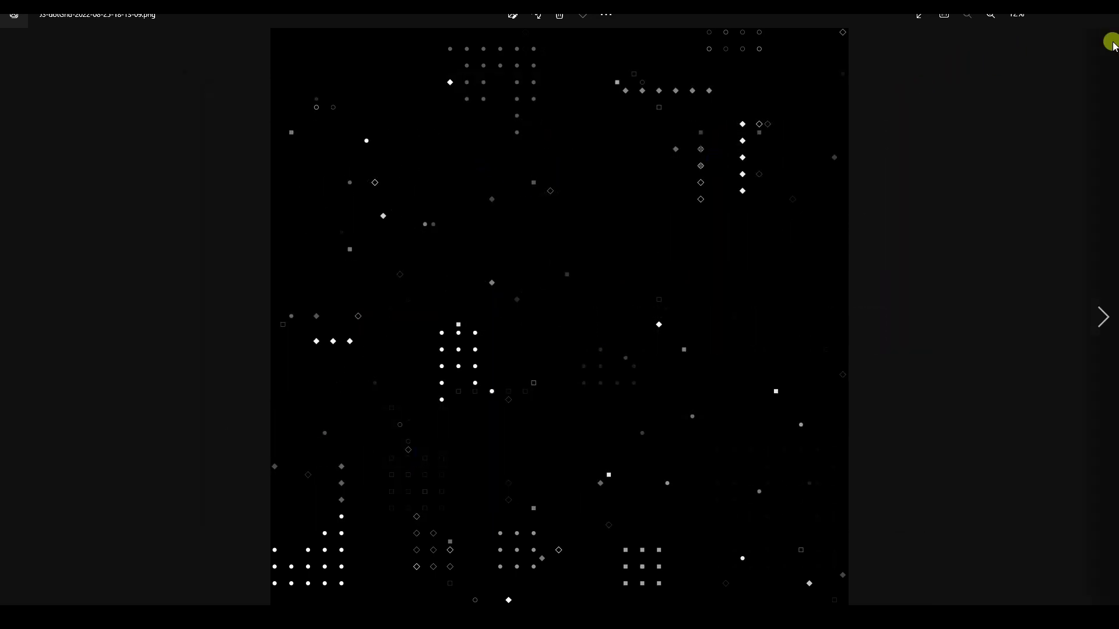
- Close the image viewer and load the JS-2 seamless png from Desktop\REN as the texture image
click(1109, 14)
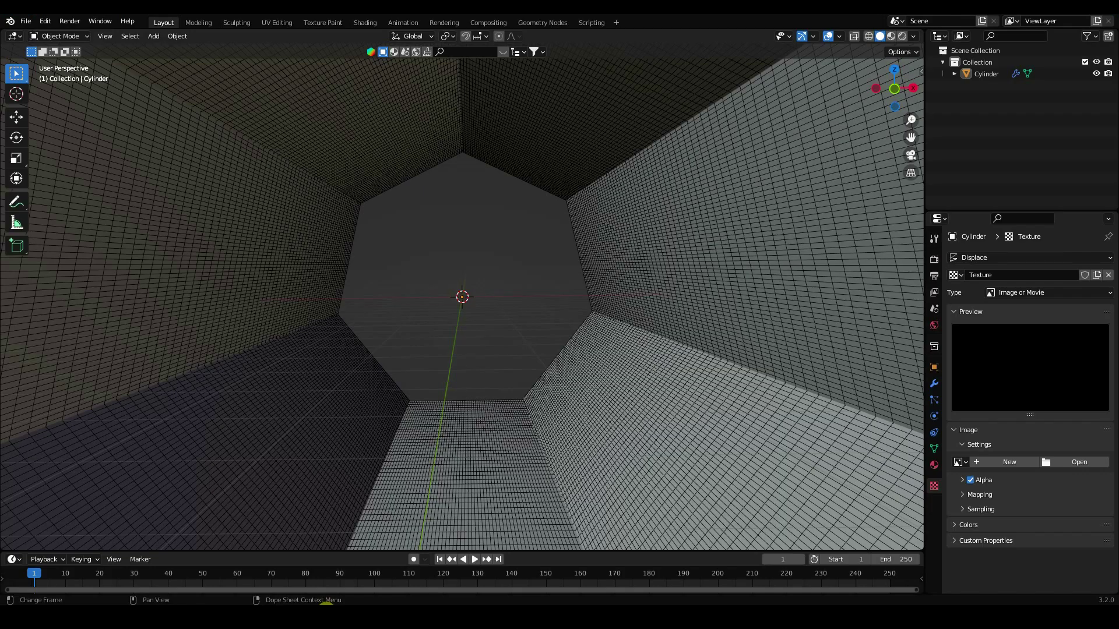
click(1077, 464)
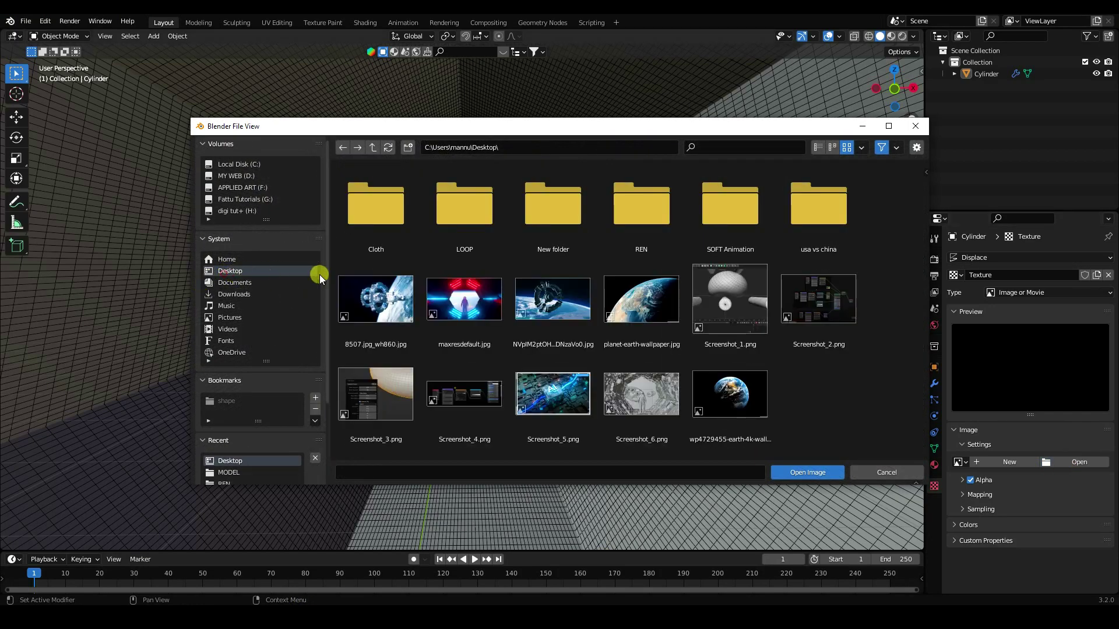
click(658, 205)
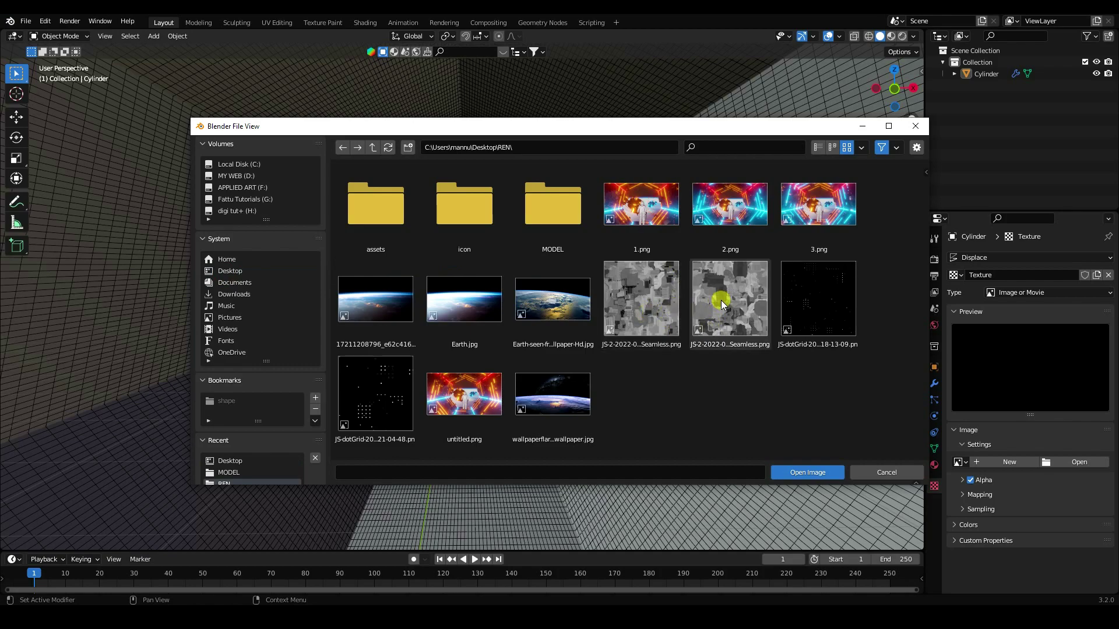
click(663, 295)
click(807, 473)
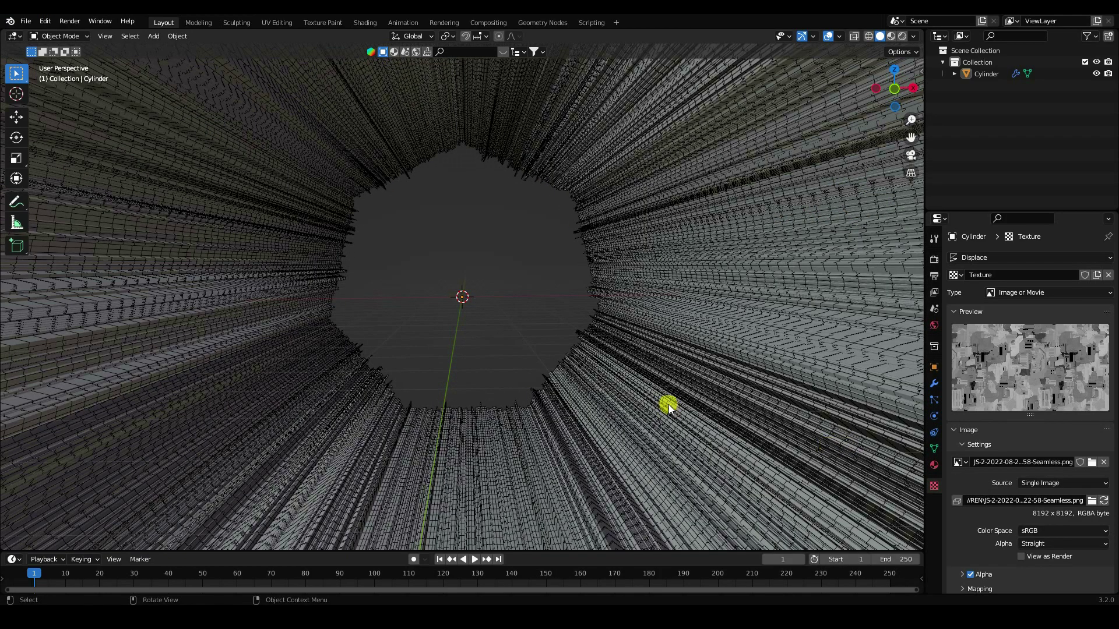
- Set the texture mapping's Repeat X and Repeat Y both to 3
scroll(555, 343, down, 5)
middle_drag(579, 354, 395, 280)
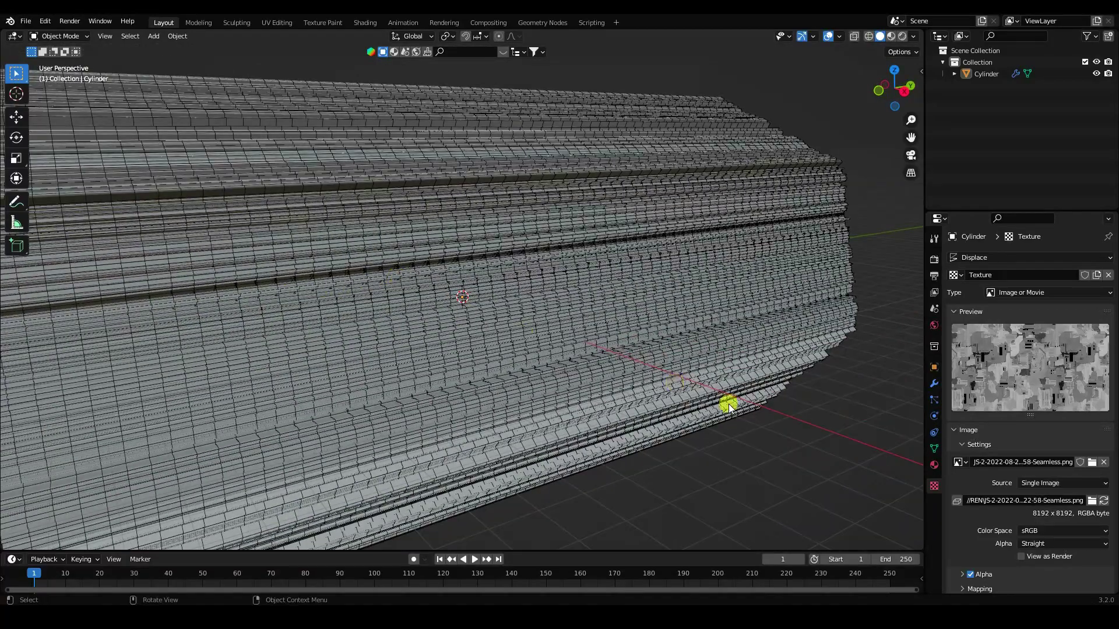
scroll(971, 516, down, 2)
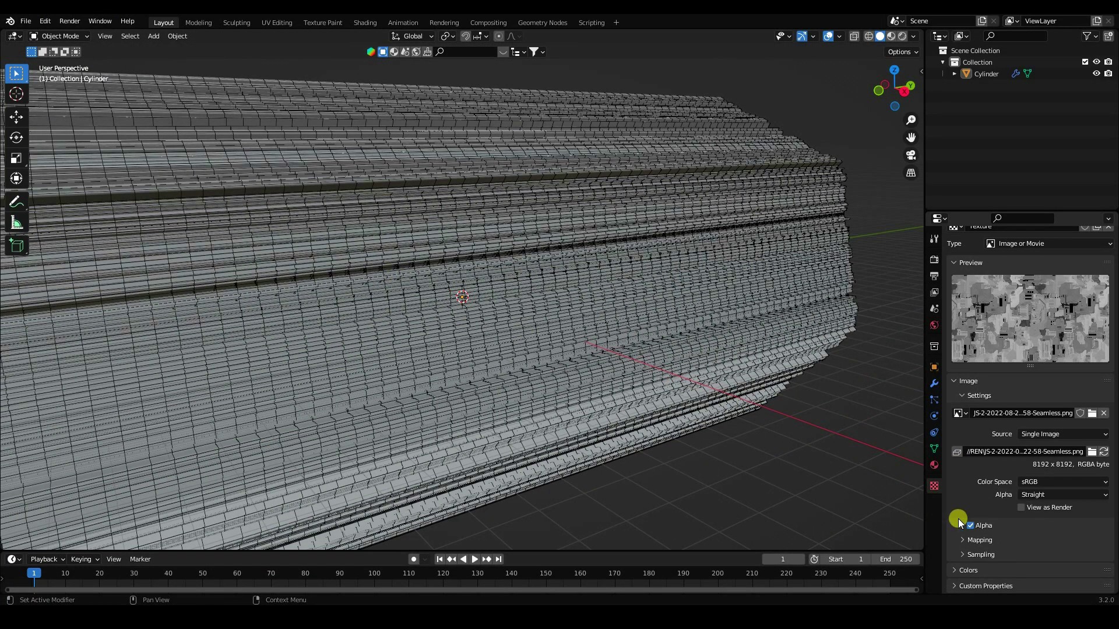
click(961, 545)
scroll(973, 550, down, 4)
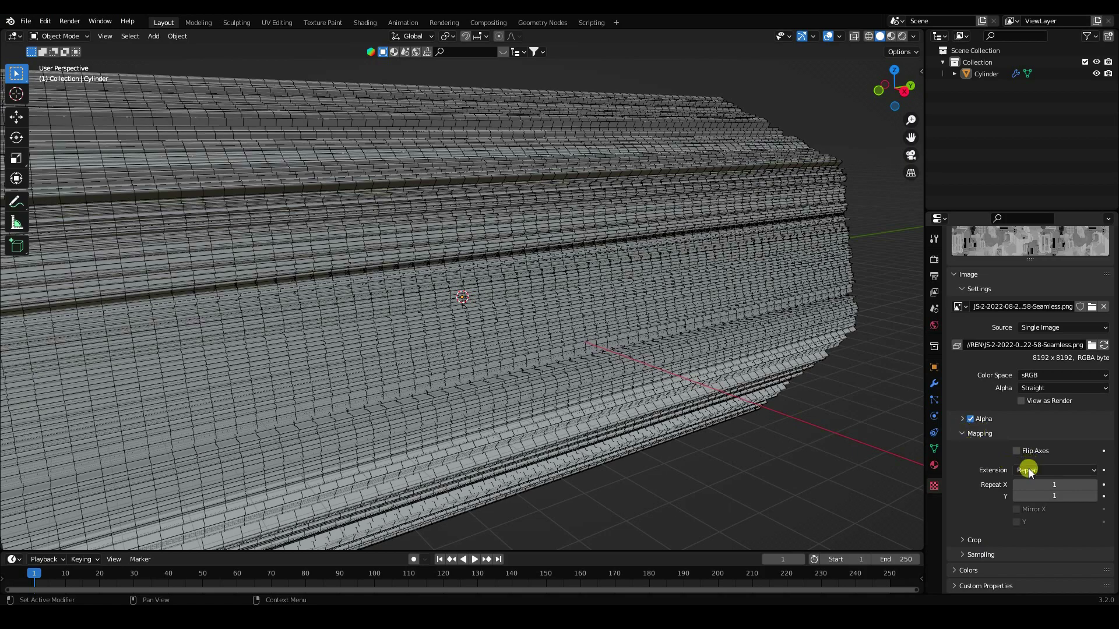
click(1051, 485)
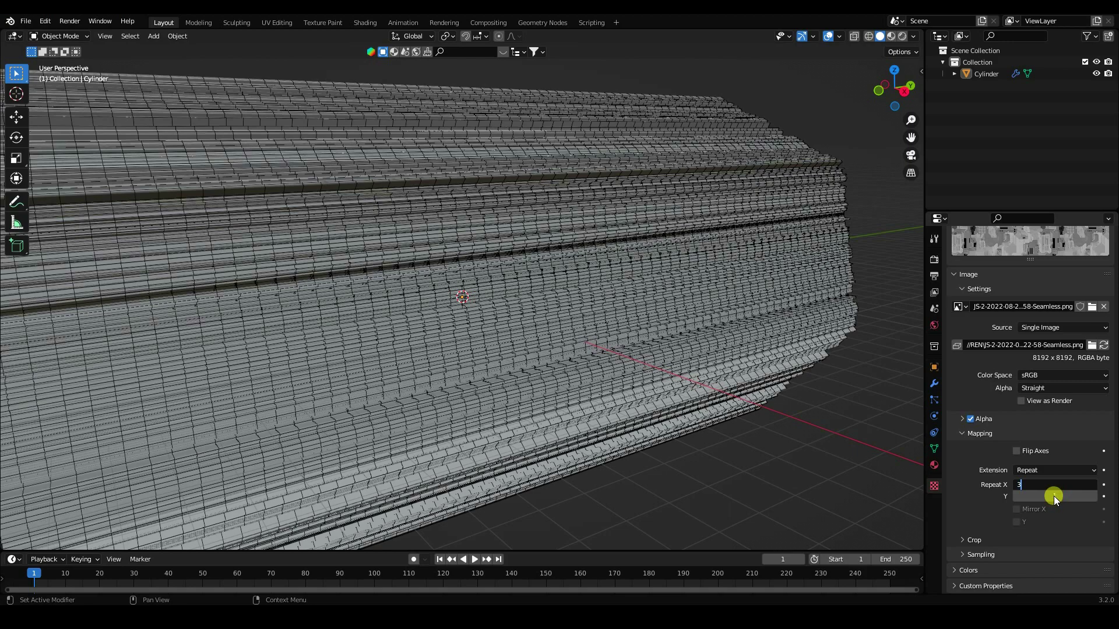
text(3)
click(1054, 497)
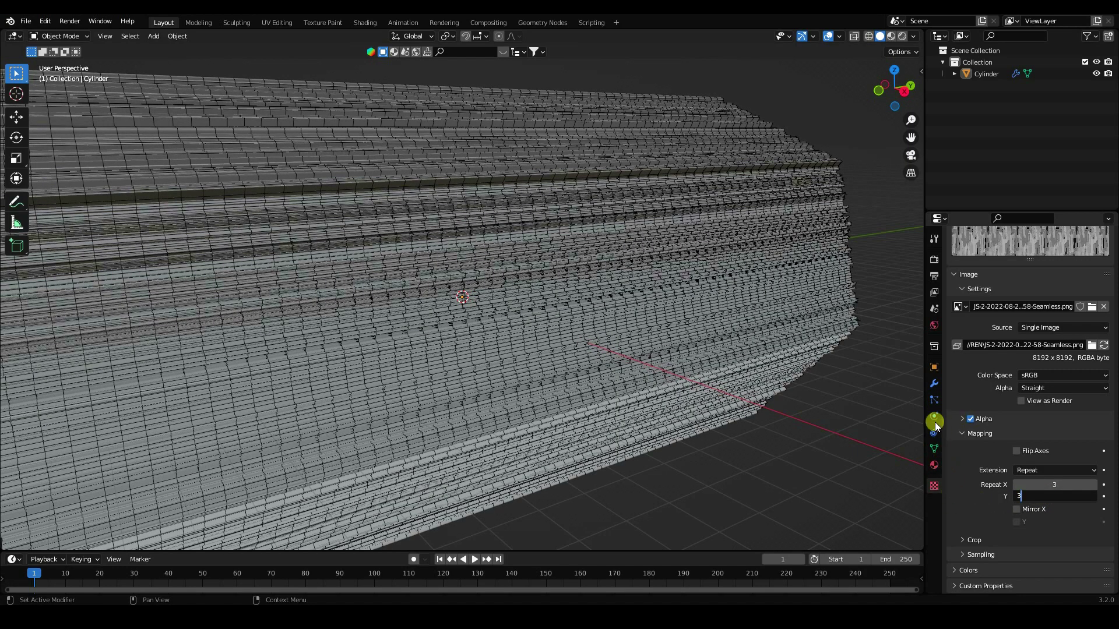
click(933, 383)
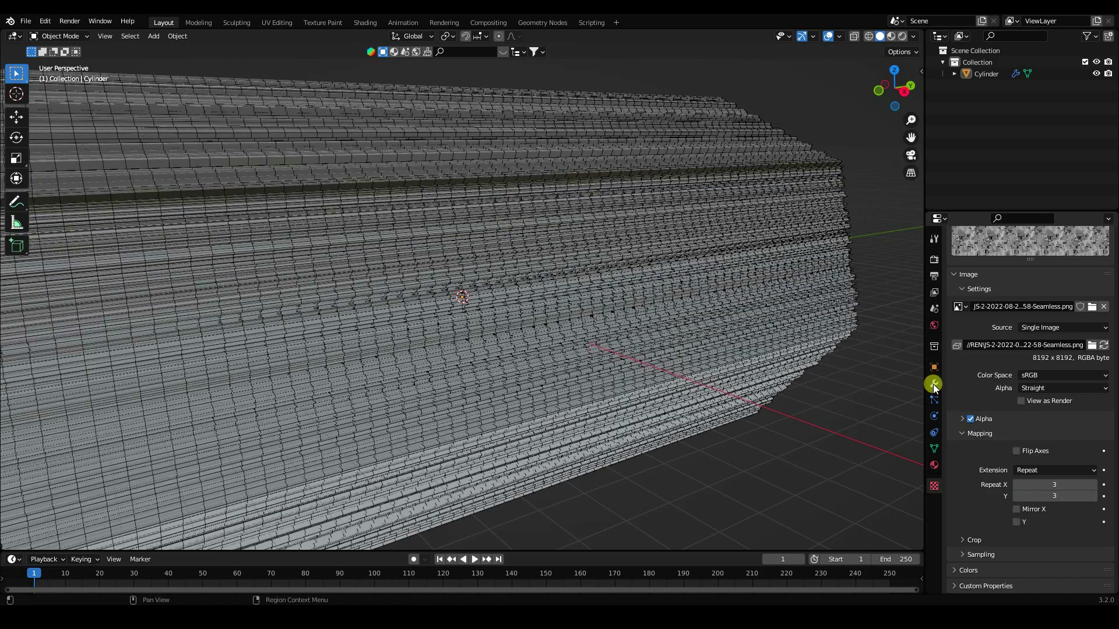
- Switch the Displace modifier's texture coordinates to UV
click(932, 383)
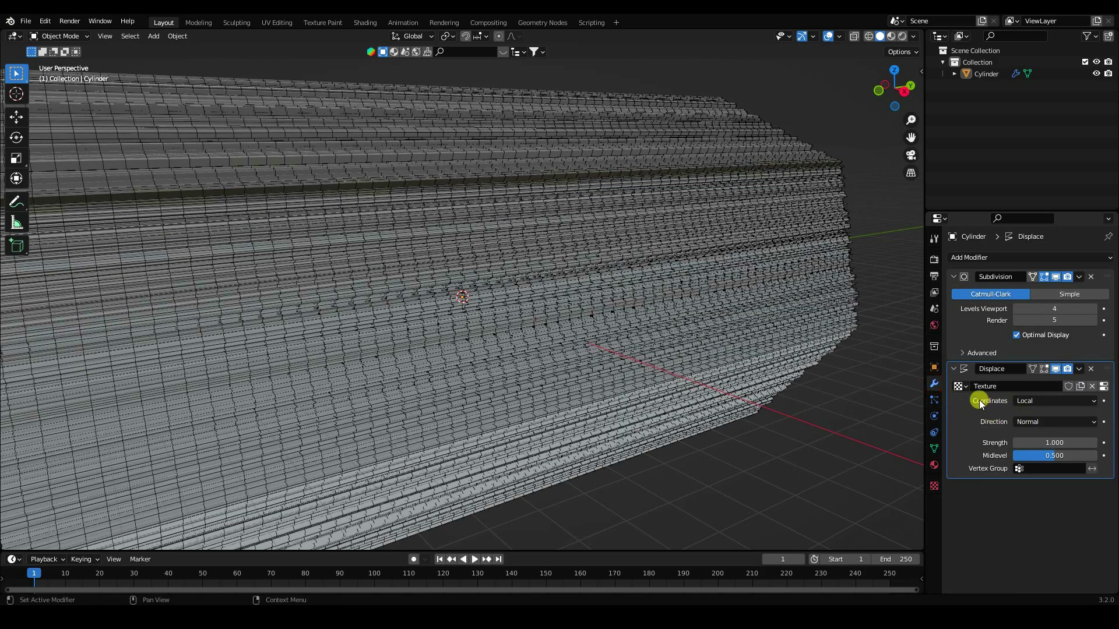
click(1030, 401)
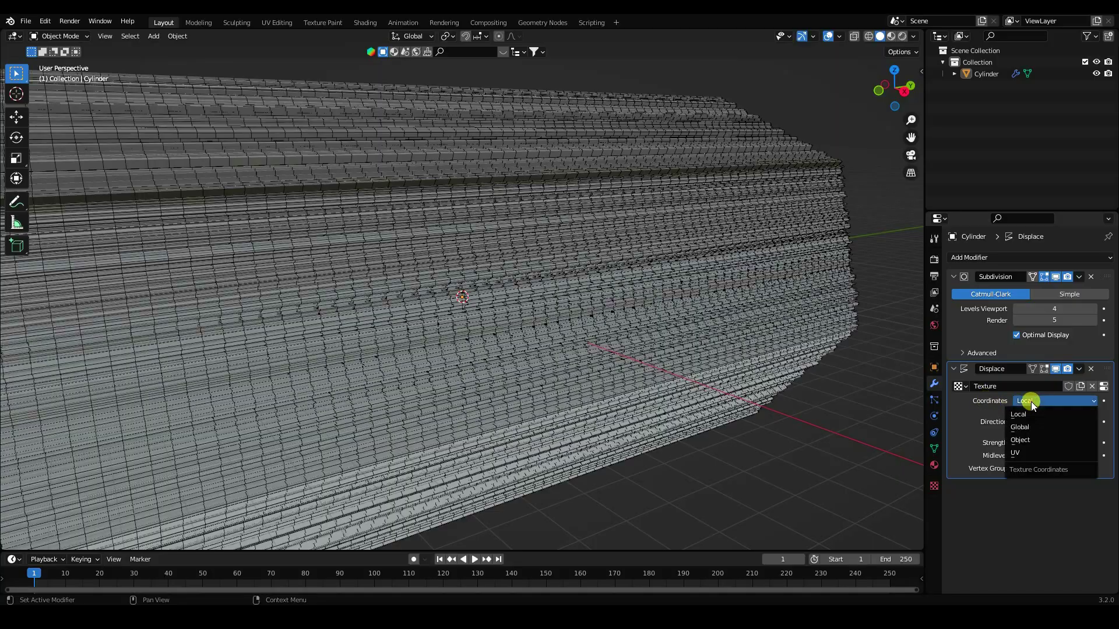
click(1017, 453)
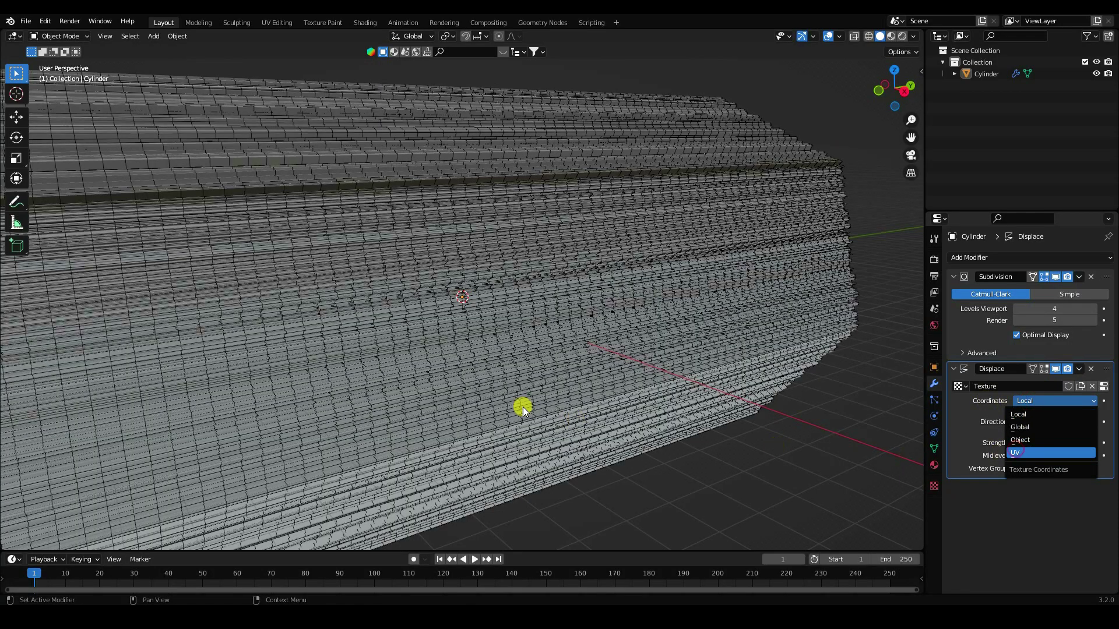
middle_drag(456, 357, 421, 382)
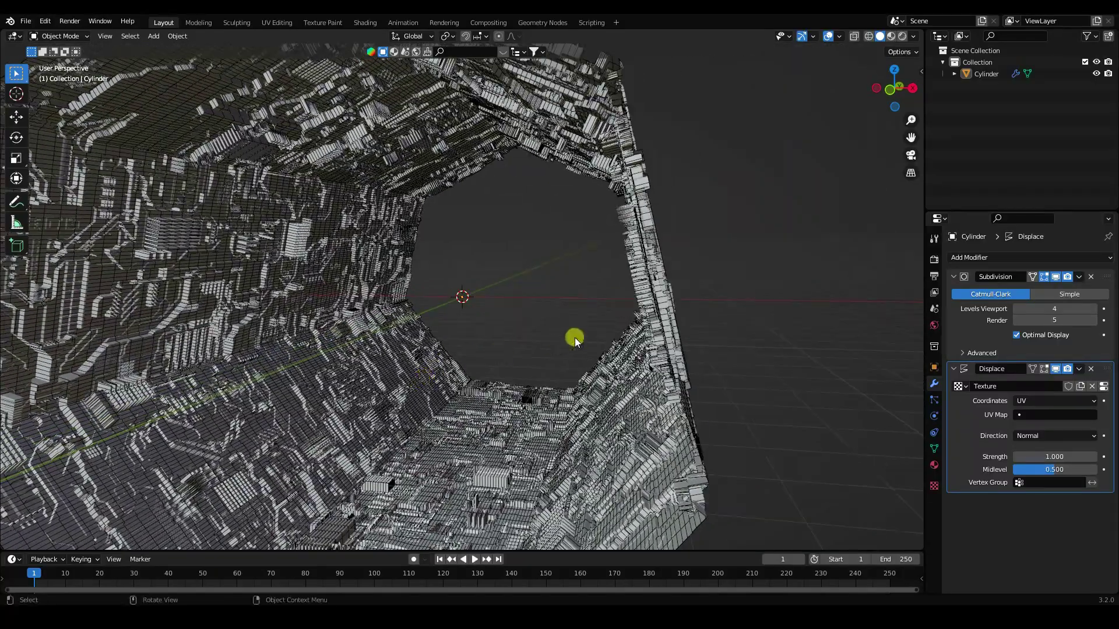
mouse_move(575, 334)
middle_down()
mouse_move(456, 361)
mouse_move(564, 327)
mouse_move(572, 347)
middle_up()
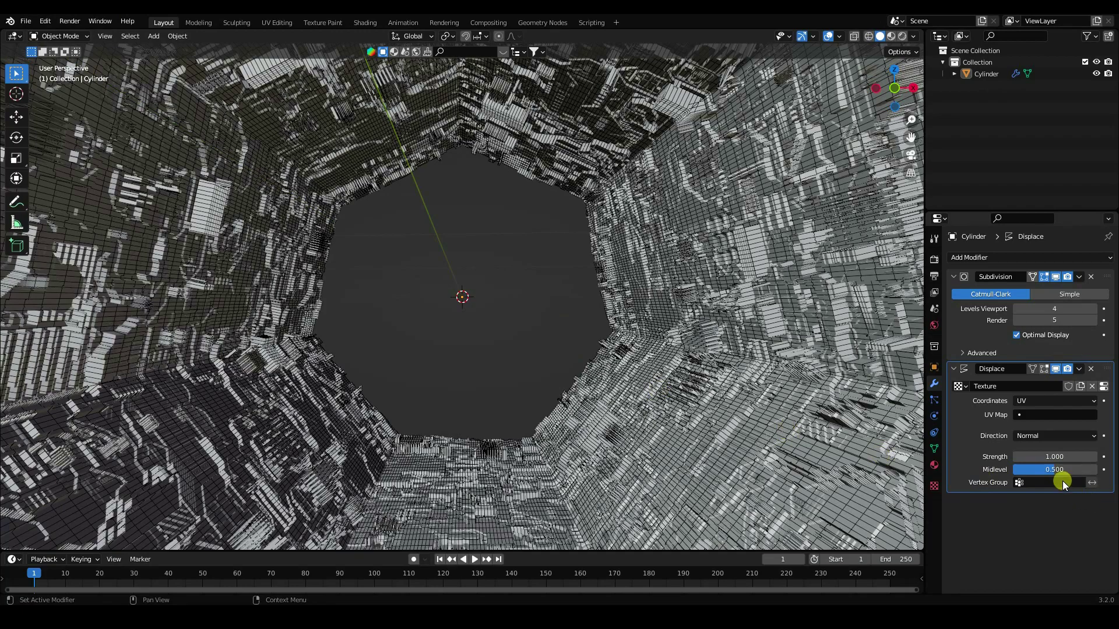
- Try a displacement strength of 2, then set it back to 1
click(1046, 456)
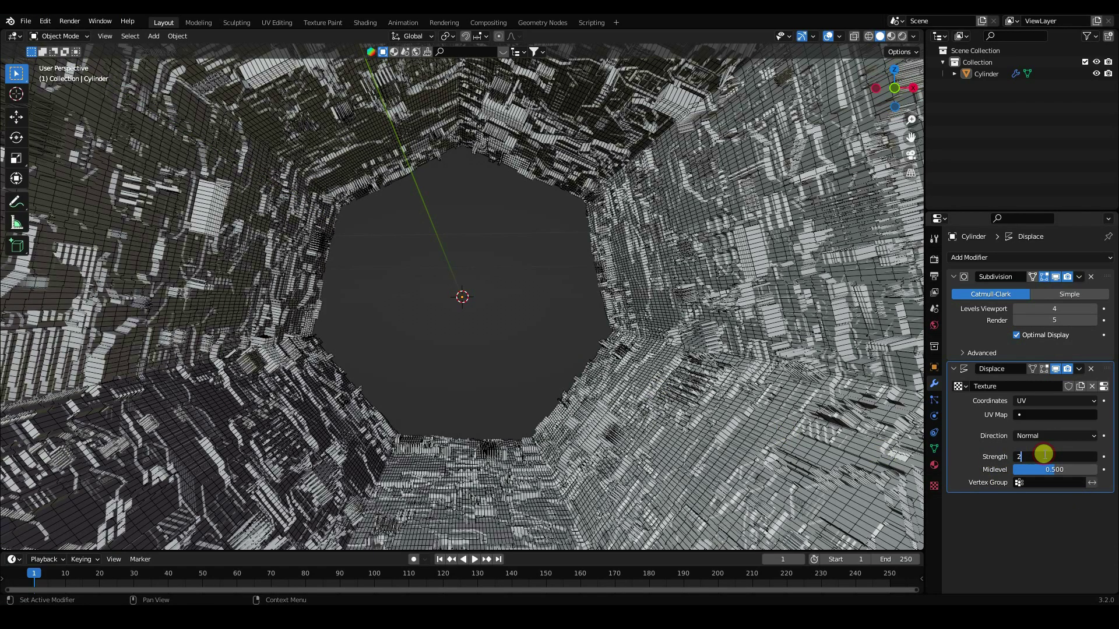
text(2)
key(Return)
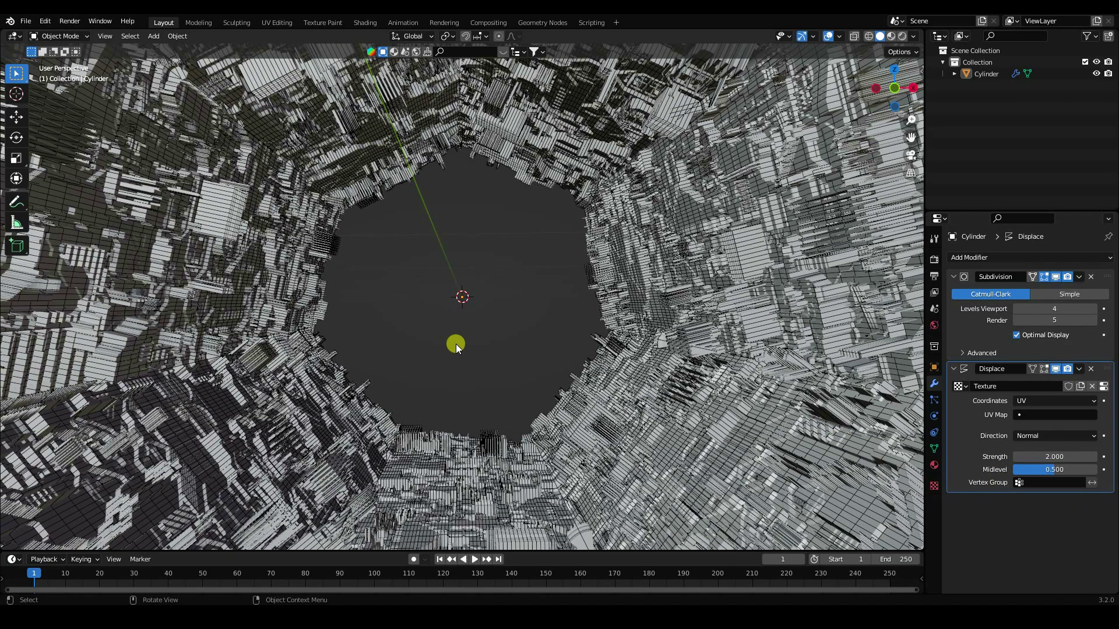
middle_drag(441, 390, 373, 323)
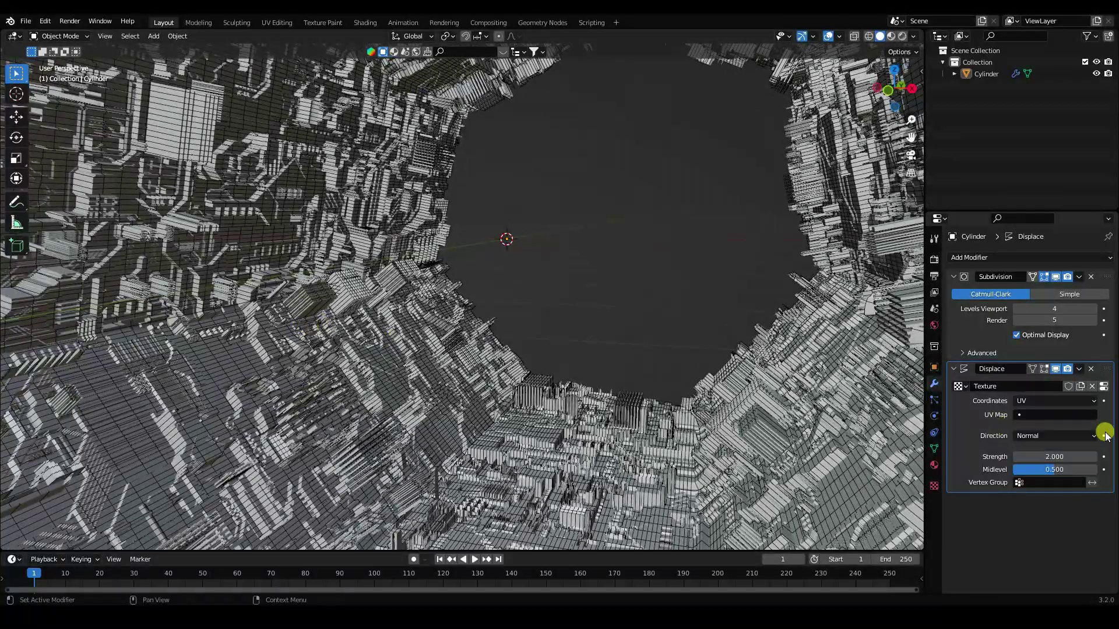
click(1067, 457)
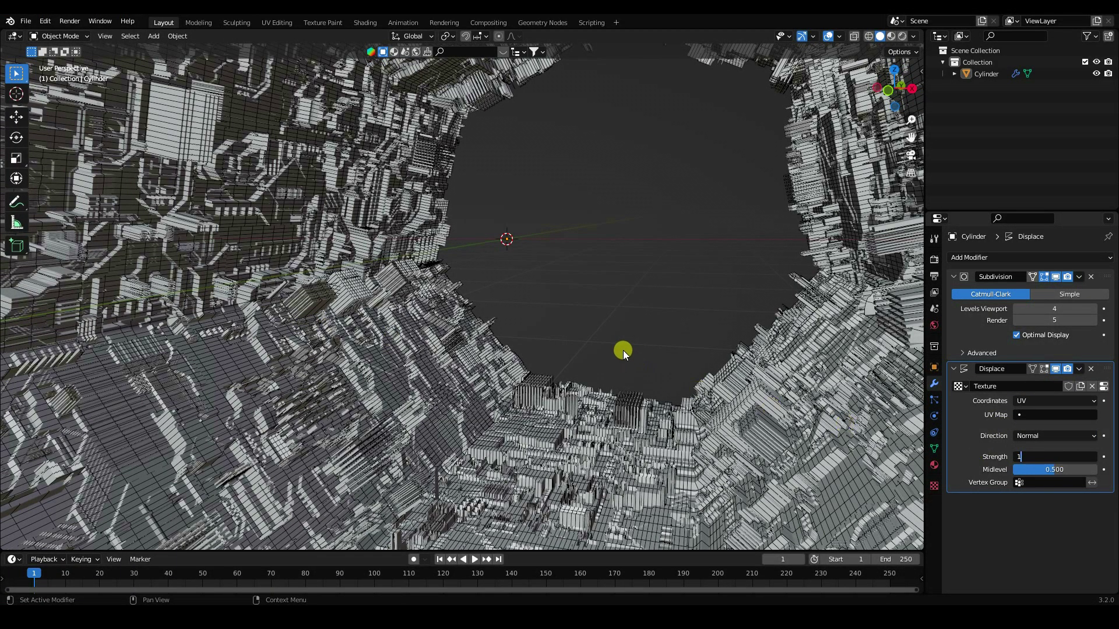
text(1)
key(Return)
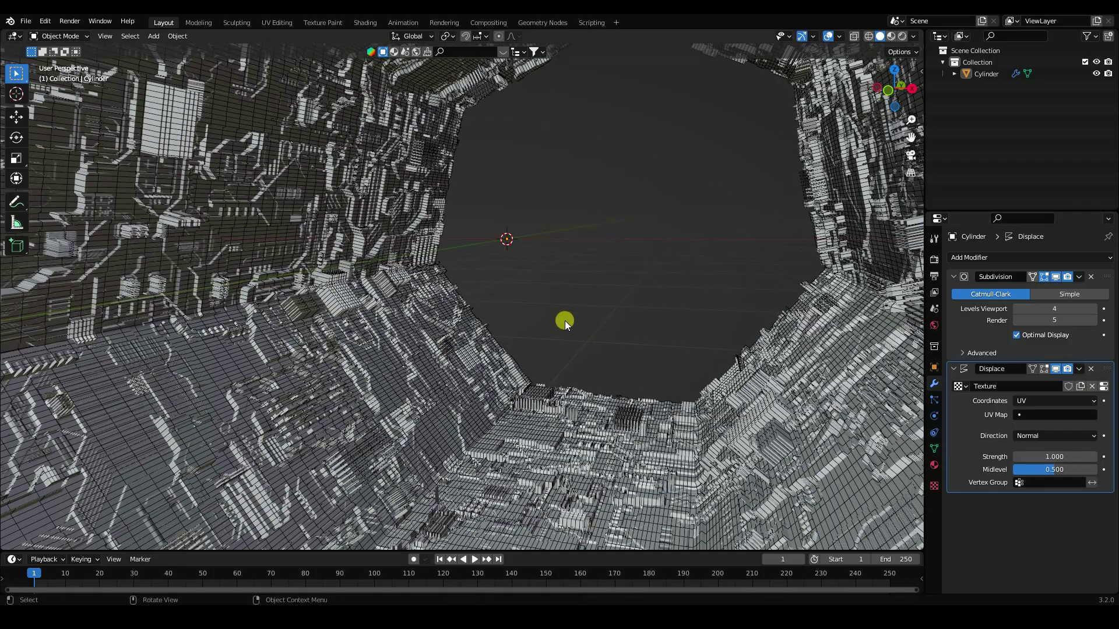
scroll(473, 293, down, 8)
middle_drag(474, 296, 429, 327)
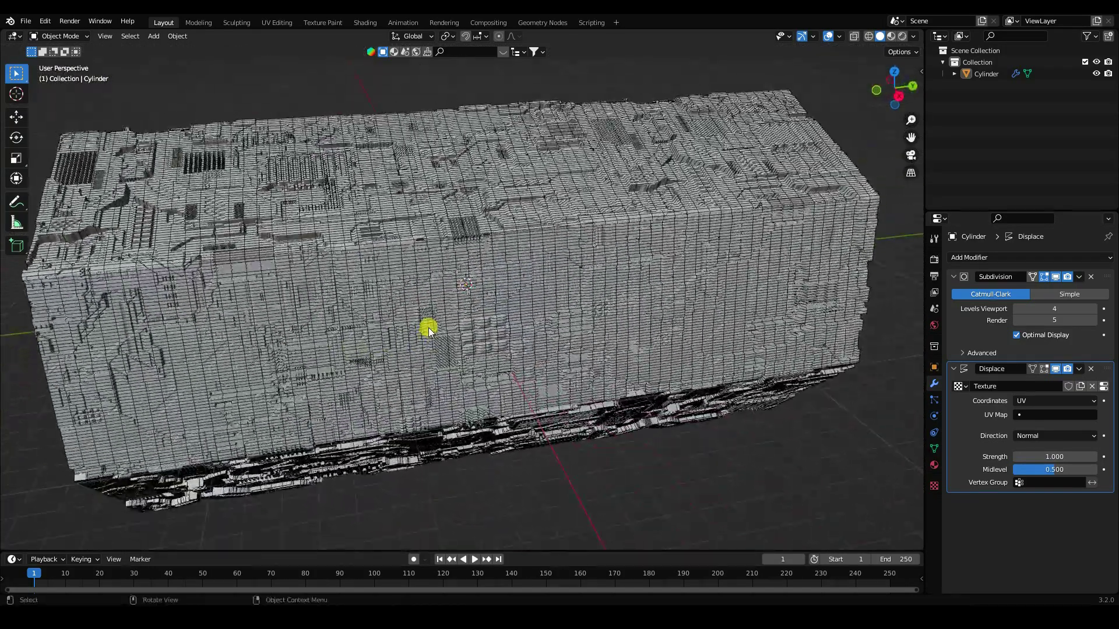
- Paste a copy of the tunnel as Cylinder.001 and remove its Subdivision and Displace modifiers
click(411, 303)
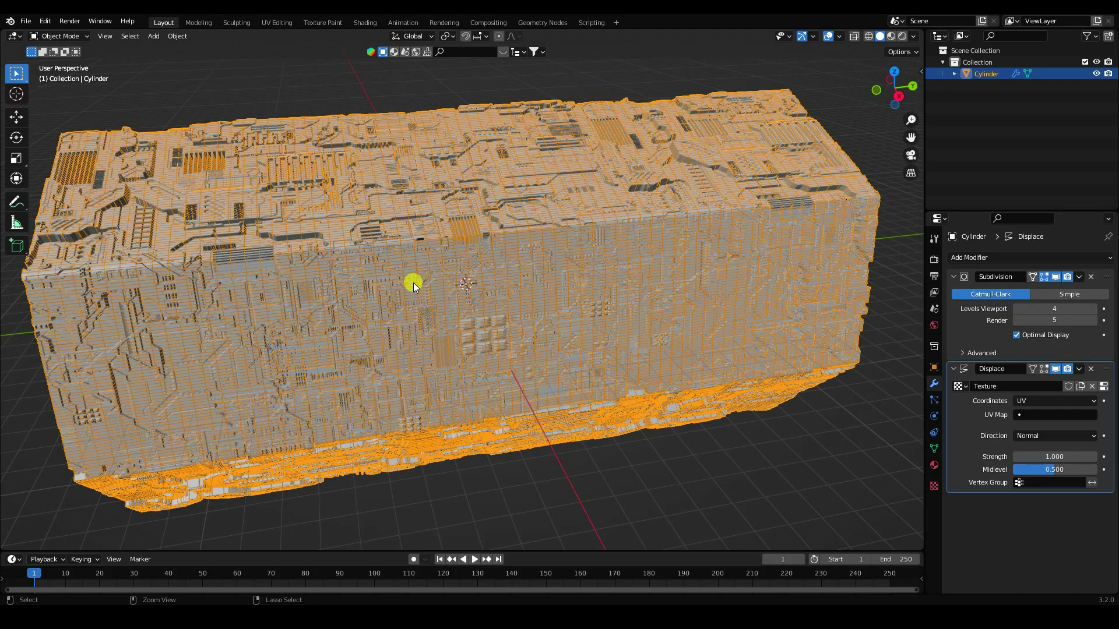
key(ctrl+v)
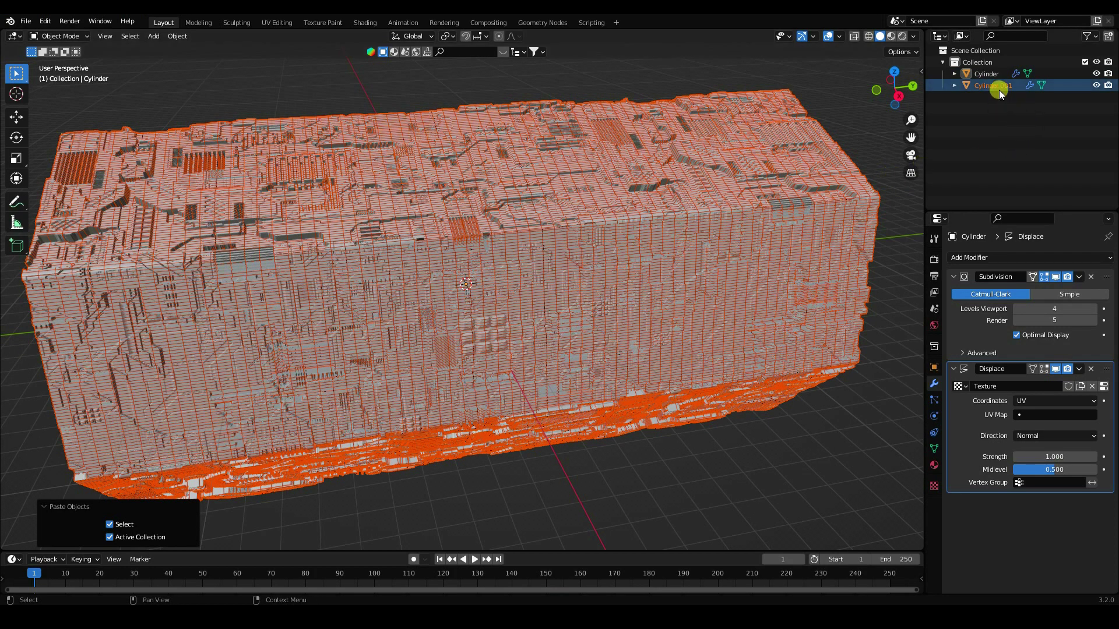
click(971, 89)
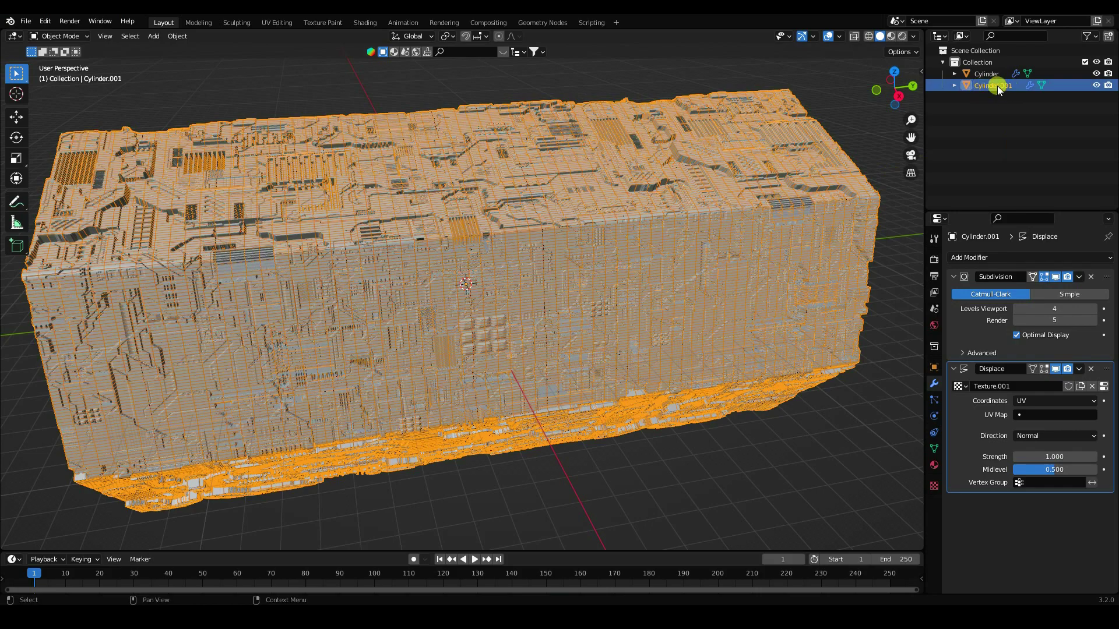
click(1091, 276)
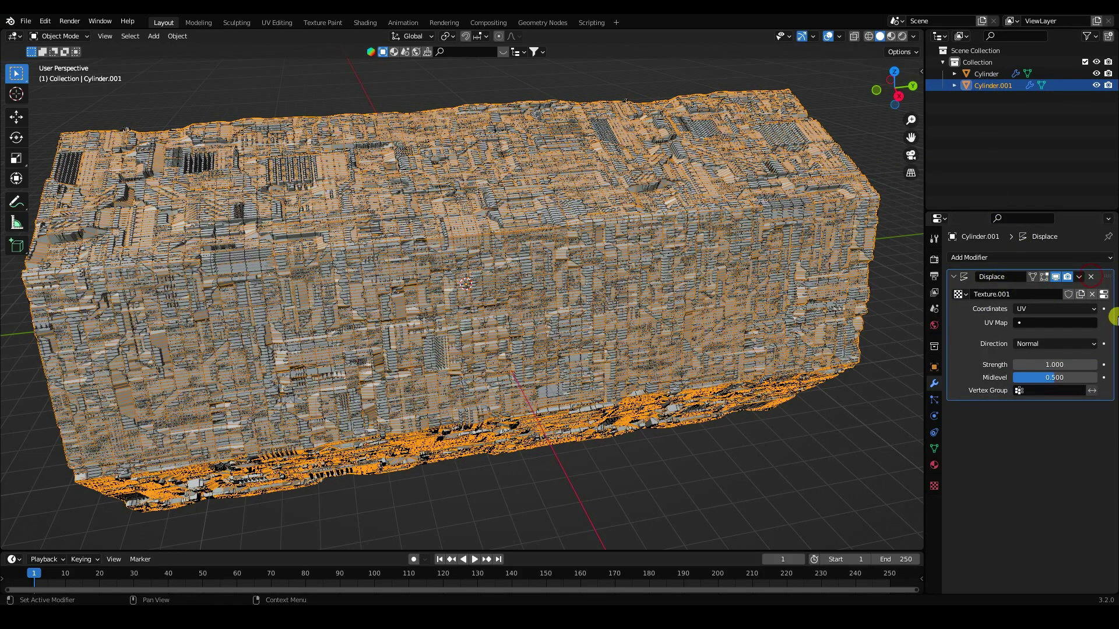
click(1091, 276)
middle_drag(527, 280, 516, 275)
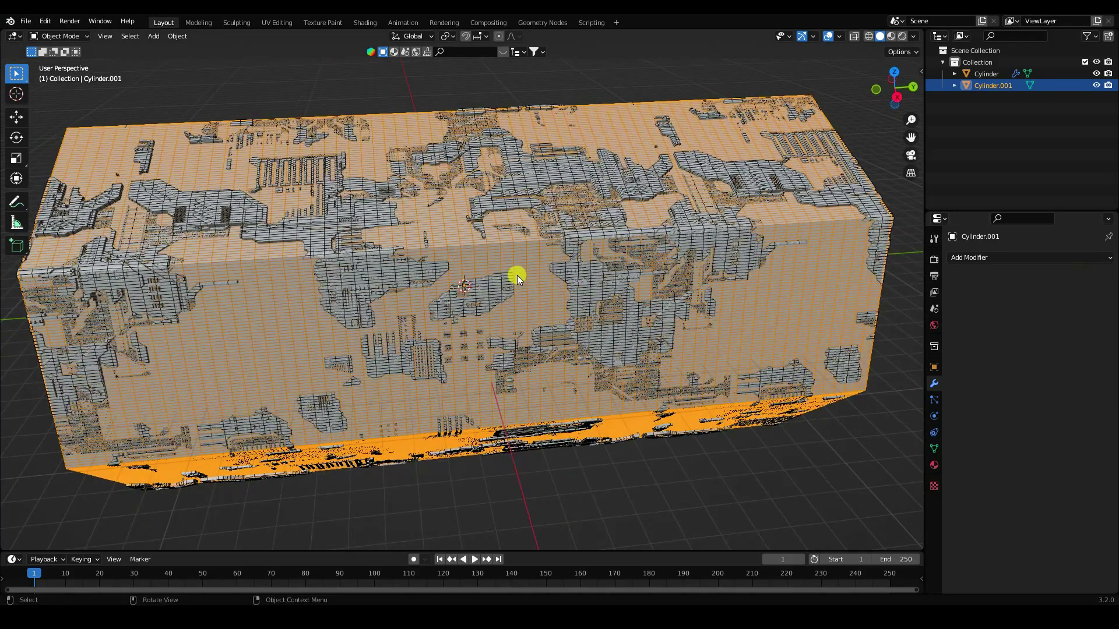
- Squash Cylinder.001 along Y by a factor of 0.827 into a narrow ring band
click(17, 157)
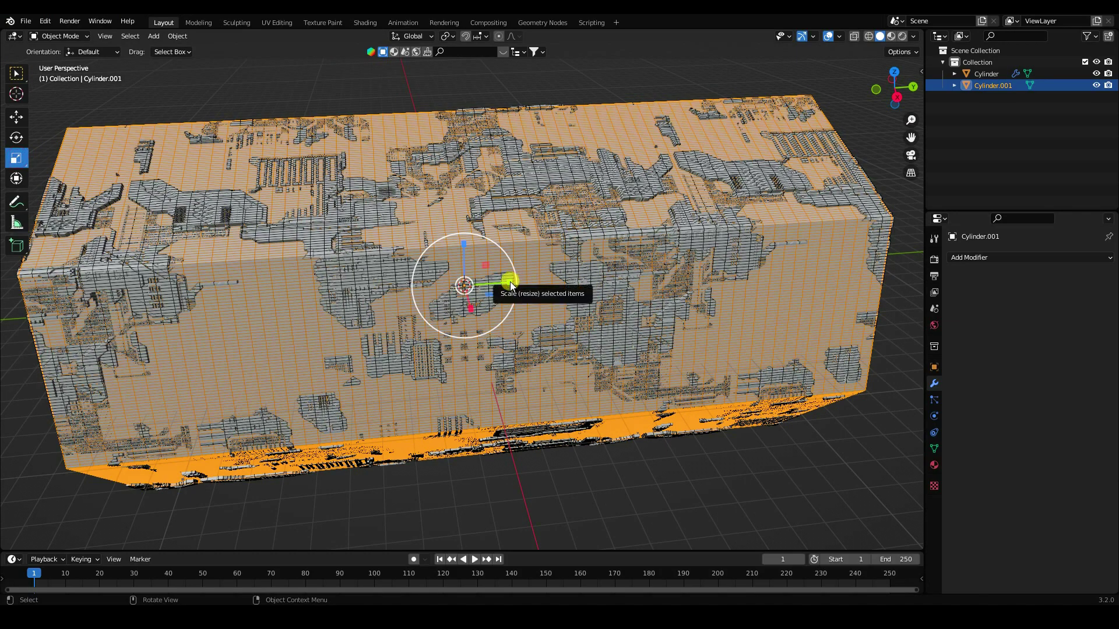
mouse_move(509, 281)
mouse_down()
mouse_move(464, 292)
mouse_move(505, 286)
mouse_move(470, 290)
mouse_move(500, 275)
mouse_move(472, 278)
mouse_move(500, 282)
mouse_up()
scroll(486, 269, up, 4)
scroll(436, 254, down, 6)
scroll(494, 252, up, 4)
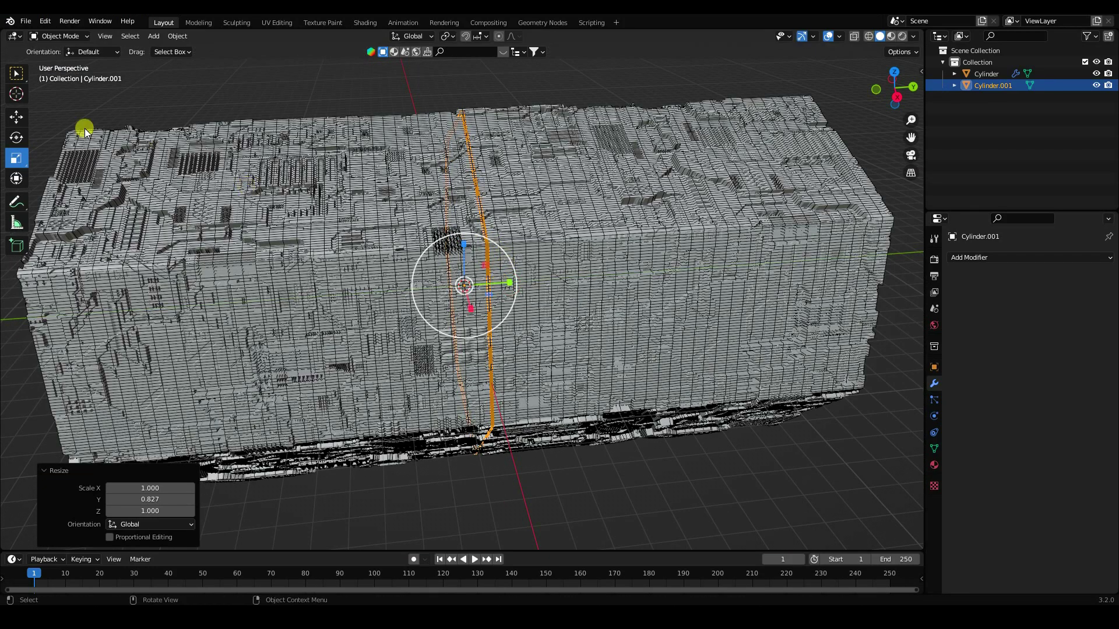
click(17, 118)
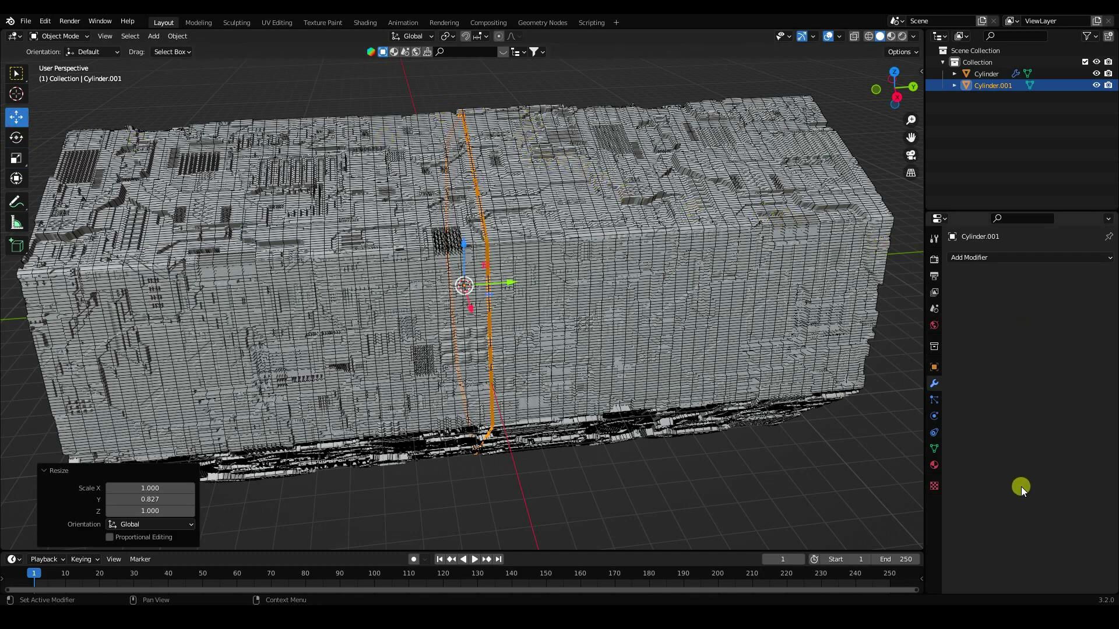
- Add an Array modifier to the ring with count 3, X offset 0 and Z offset 7.7
click(933, 368)
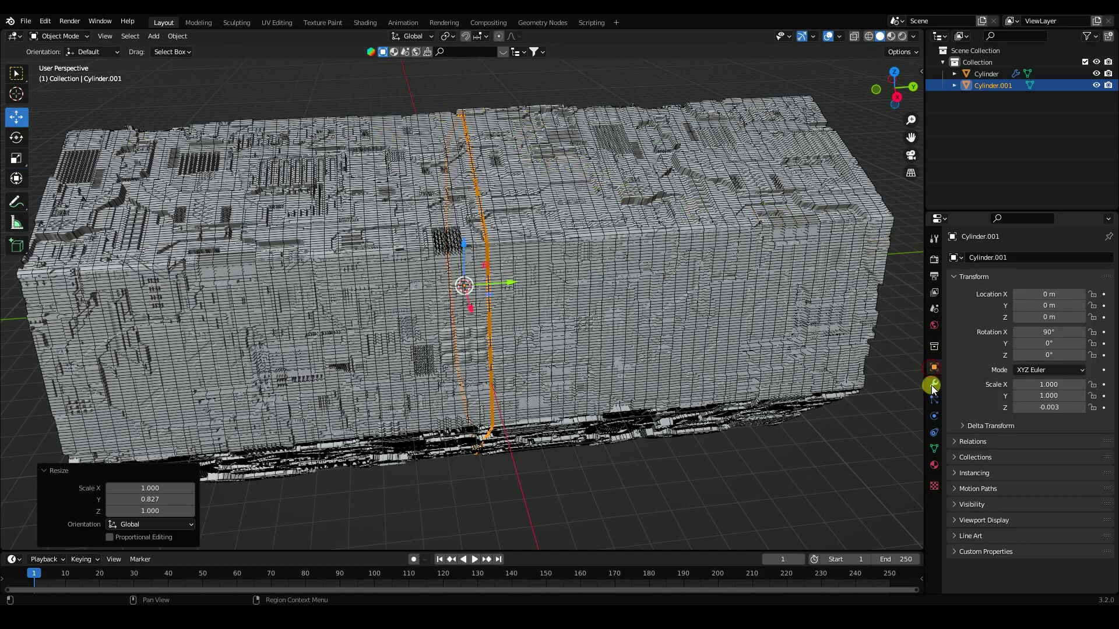
click(934, 387)
click(972, 260)
click(883, 287)
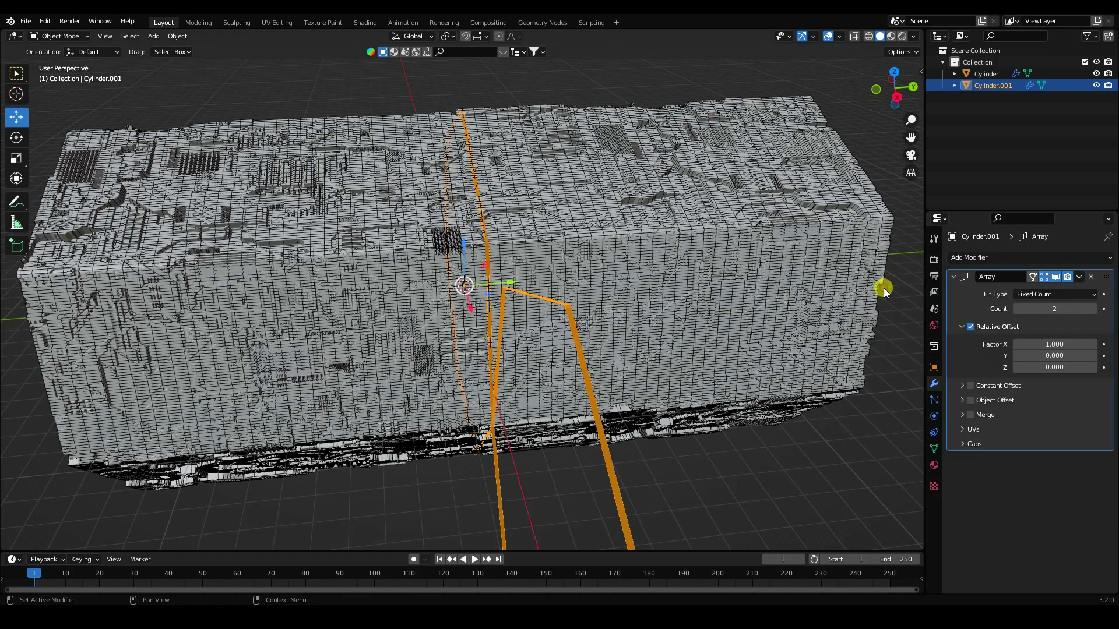
click(1098, 312)
click(1062, 344)
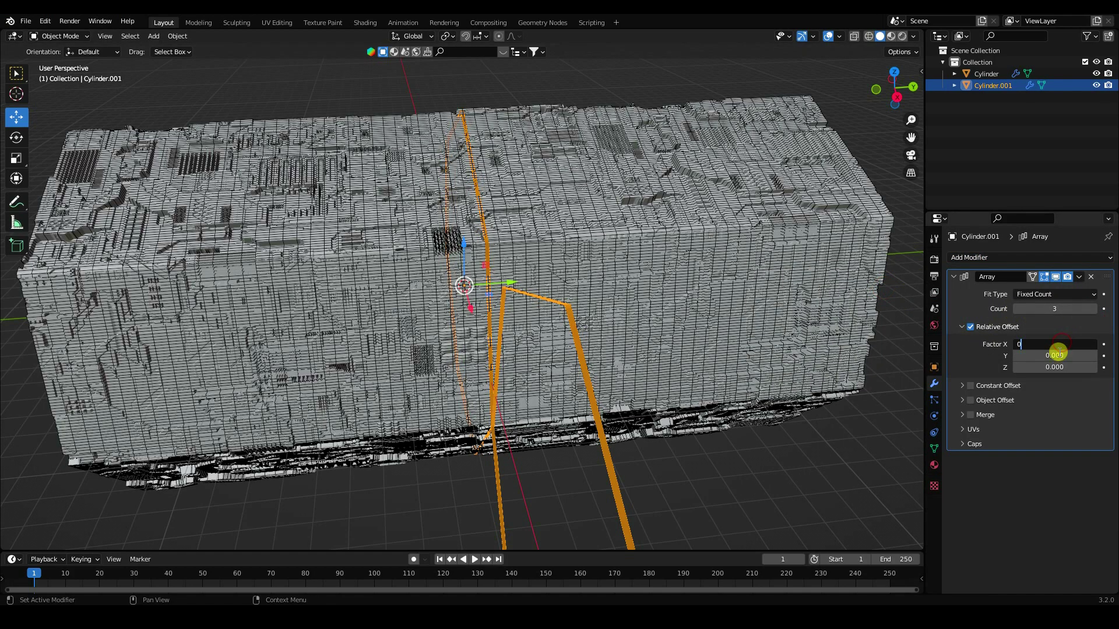
click(1041, 368)
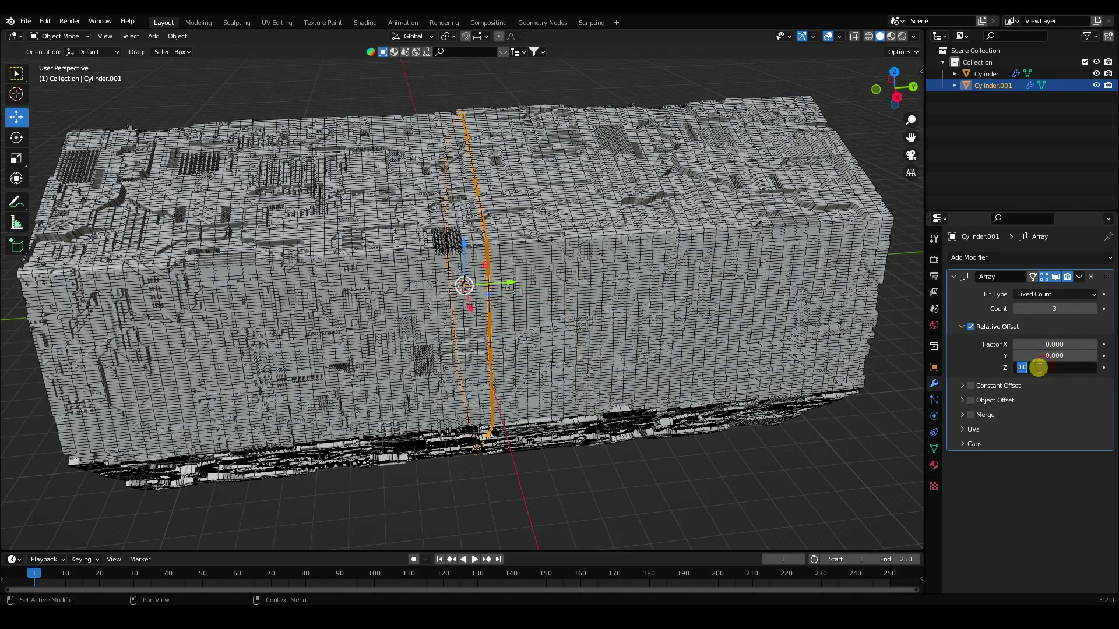
text(7.7)
key(Return)
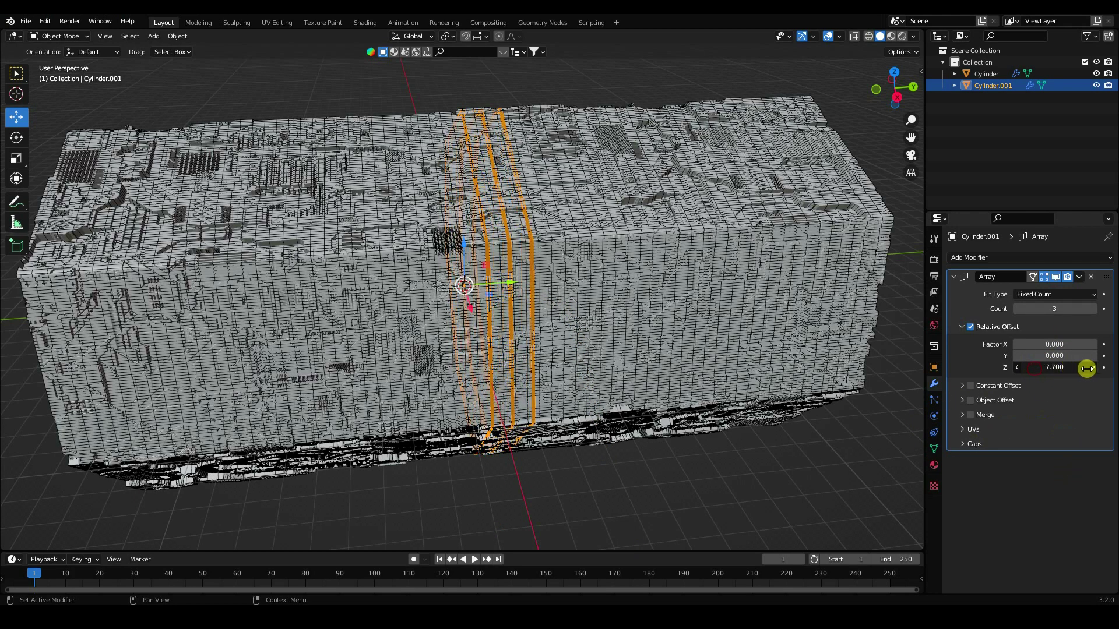
drag(1087, 369, 1086, 367)
- Slide the ring array along the tunnel and shrink the rings slightly
drag(513, 285, 742, 307)
middle_drag(562, 260, 516, 281)
scroll(505, 289, up, 3)
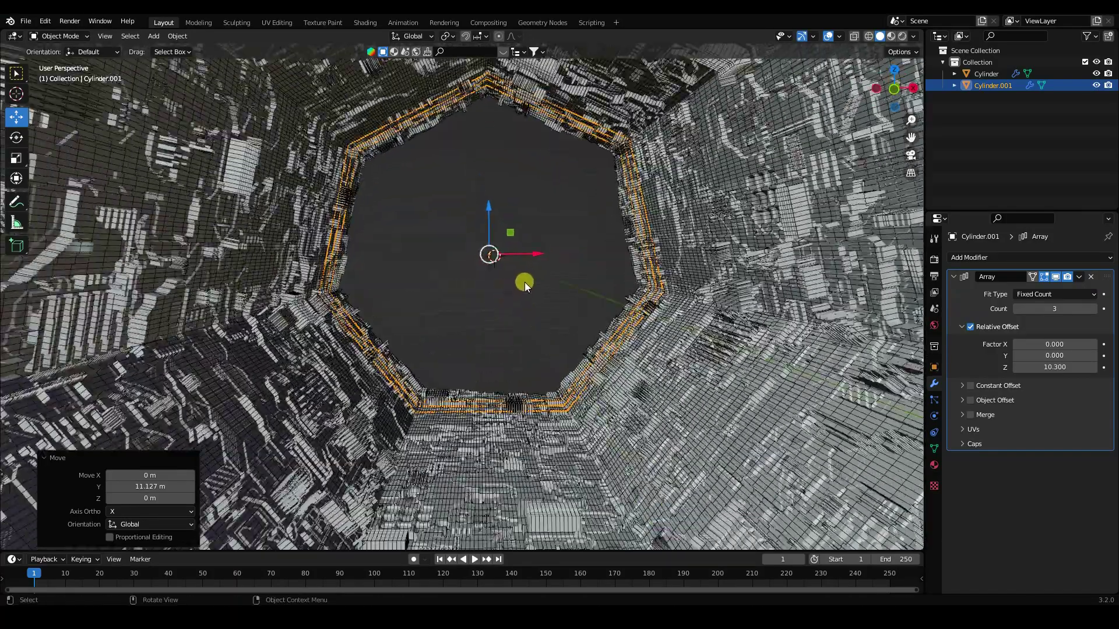
key(s)
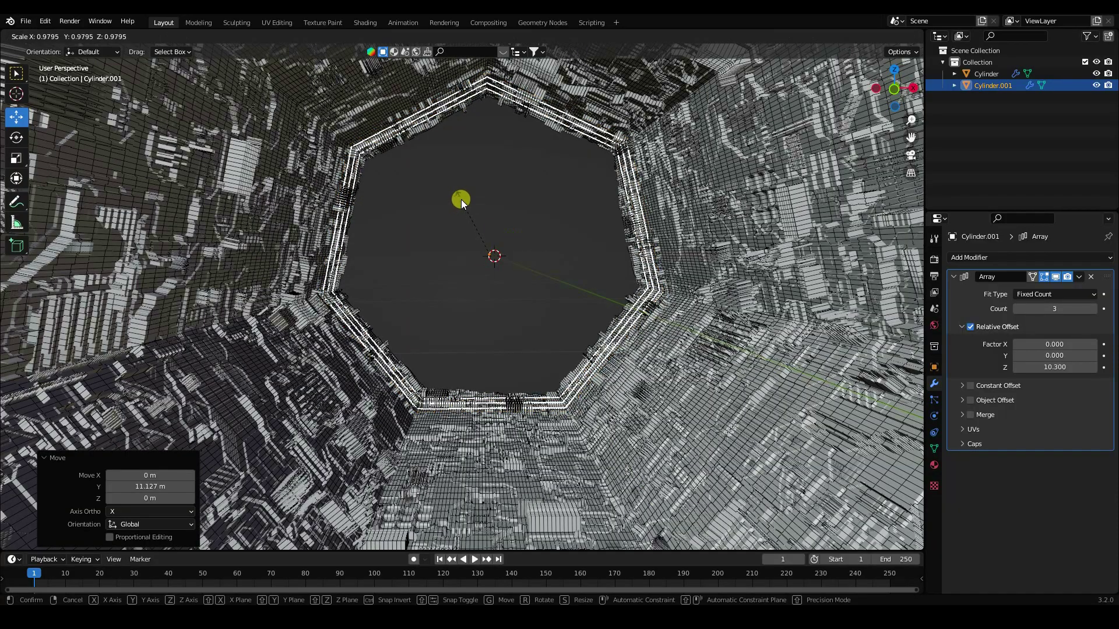
click(463, 200)
middle_drag(463, 200, 936, 420)
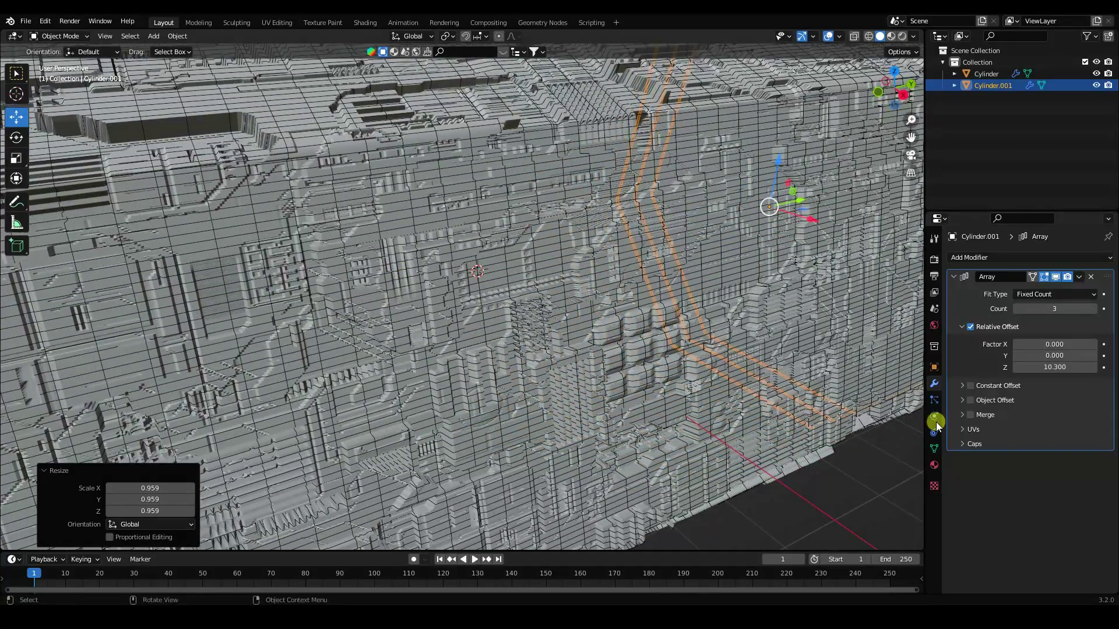
- Raise the array's Z offset to 15 and move the ring array along Y
click(1041, 366)
text(15)
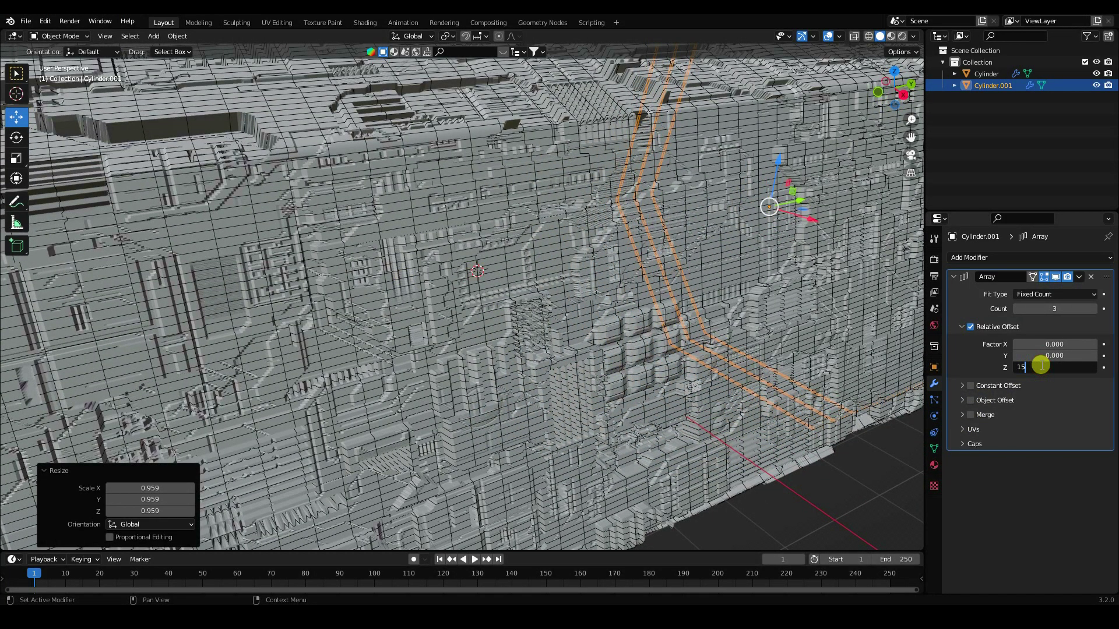
key(Return)
middle_drag(743, 357, 774, 237)
key(g)
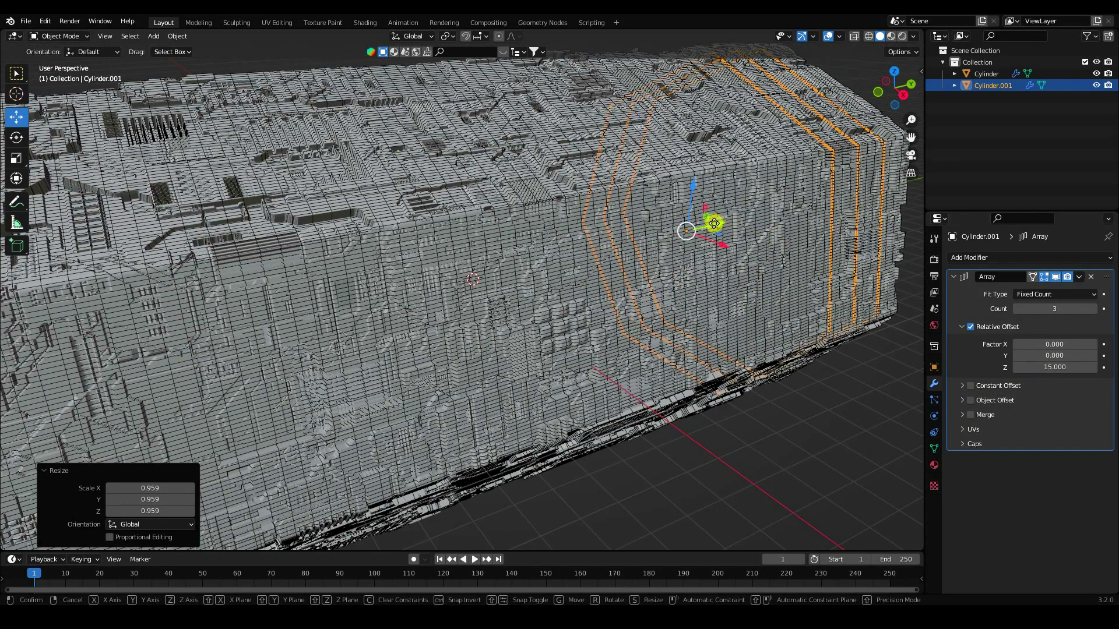
key(y)
click(710, 260)
middle_drag(743, 271, 649, 329)
- Copy and paste the ring array as Cylinder.002, moving it further along Y
key(ctrl+c)
key(ctrl+v)
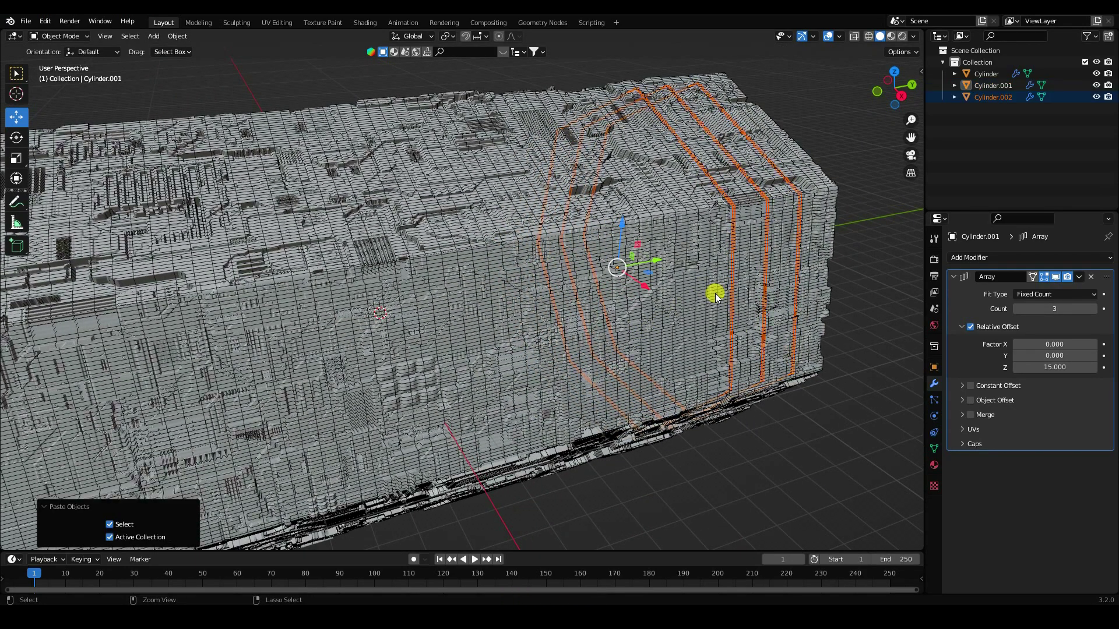
key(g)
key(y)
click(522, 297)
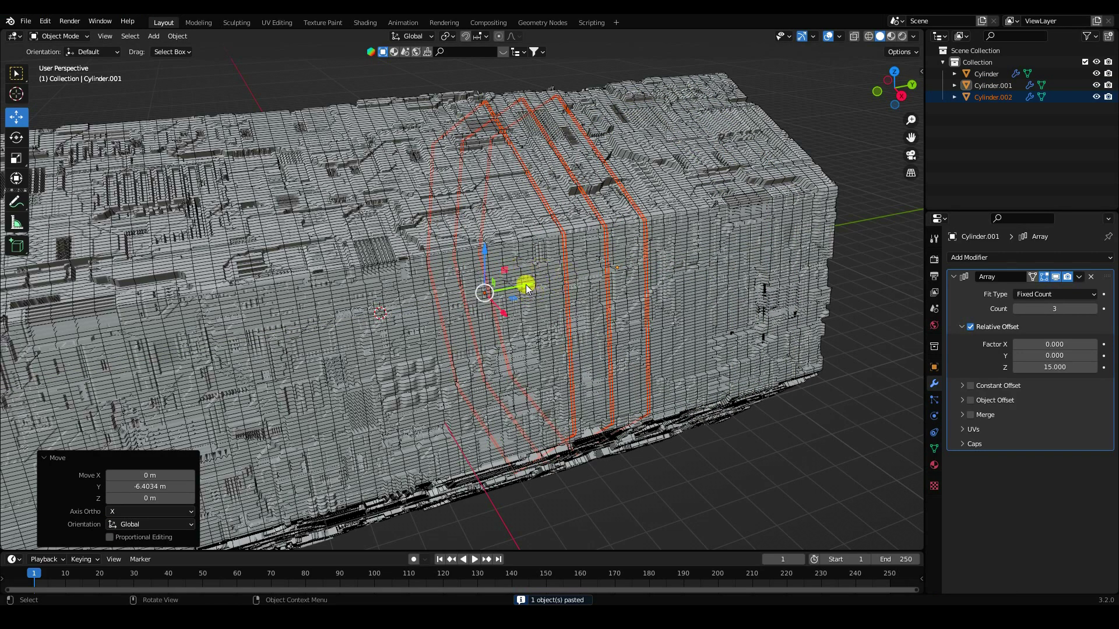
click(489, 292)
key(ctrl+z)
click(989, 86)
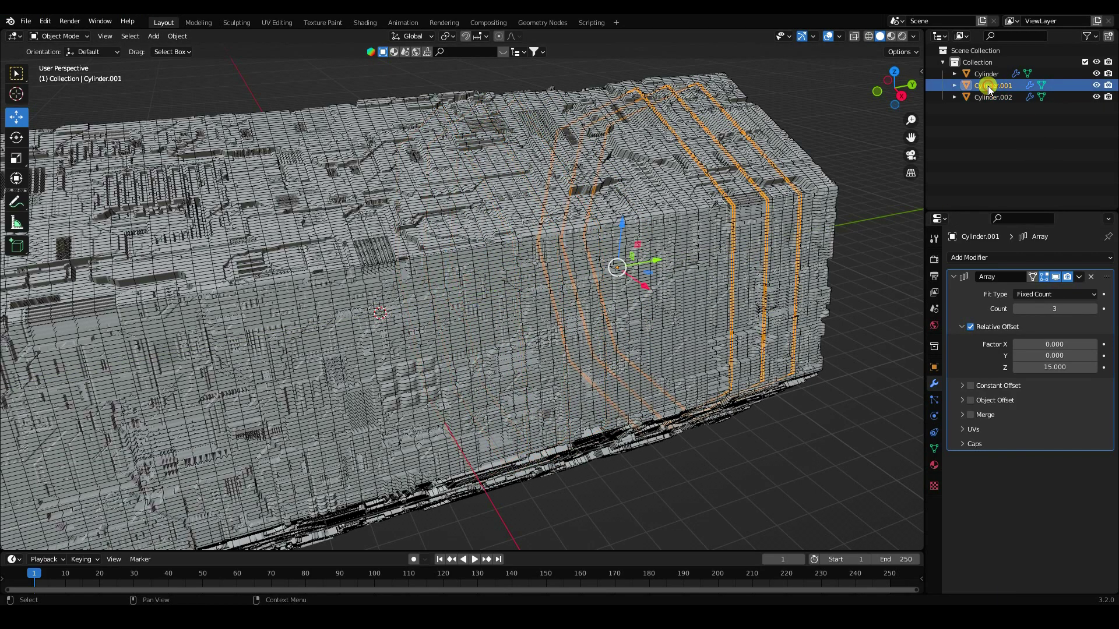
click(595, 220)
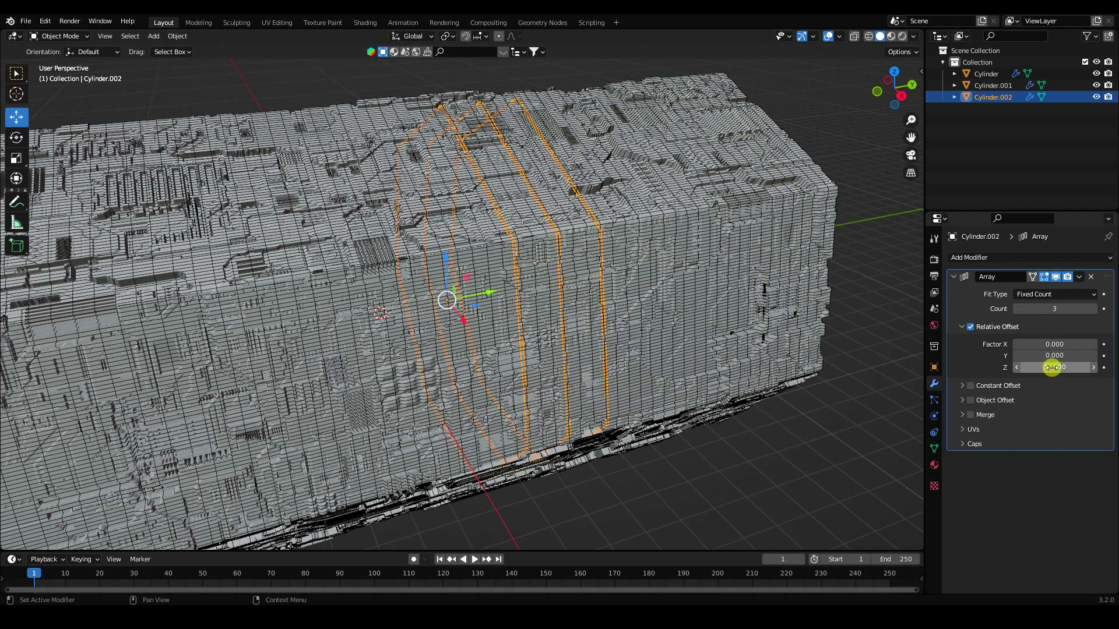
middle_drag(565, 367, 671, 326)
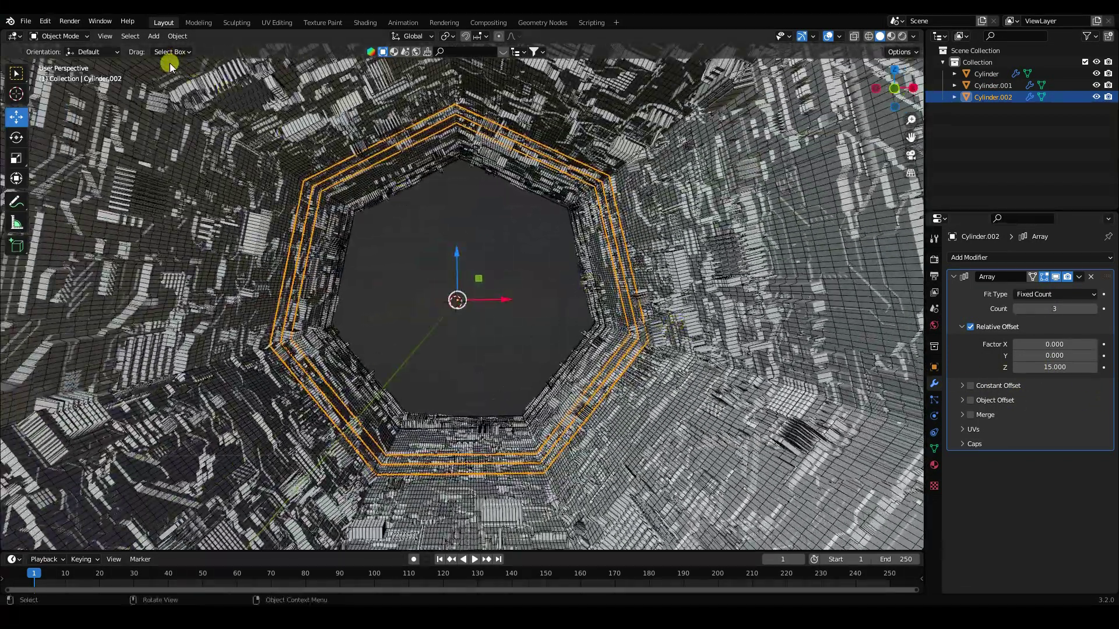
- Add a camera with rotation 90° on X and 0° on Y and Z
click(154, 36)
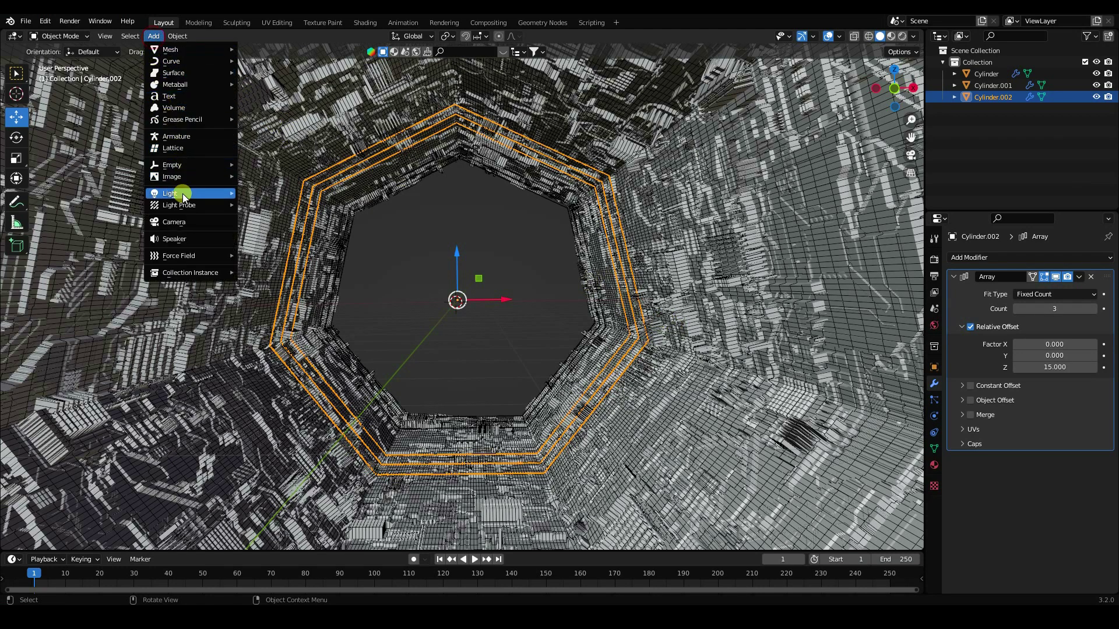
click(187, 220)
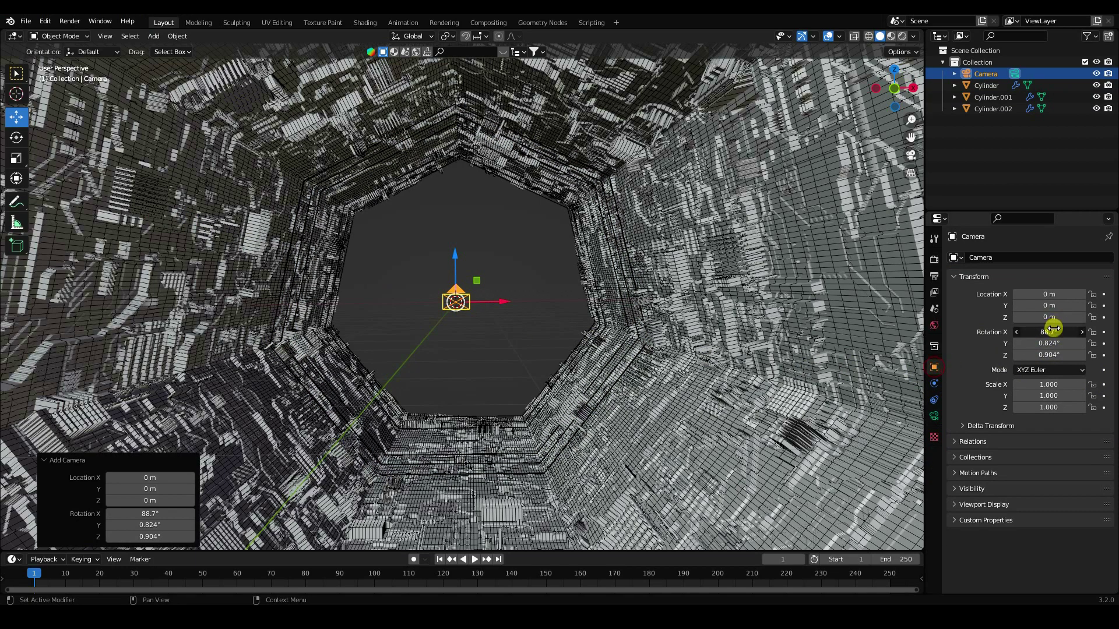
key(Return)
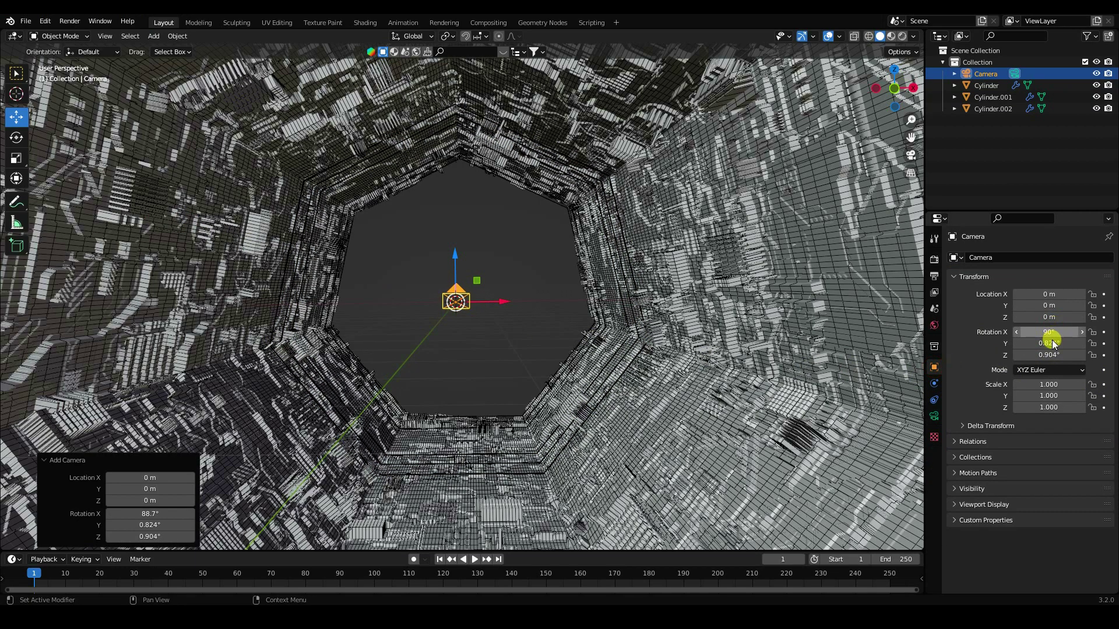
click(1049, 342)
text(0)
key(Return)
click(1055, 355)
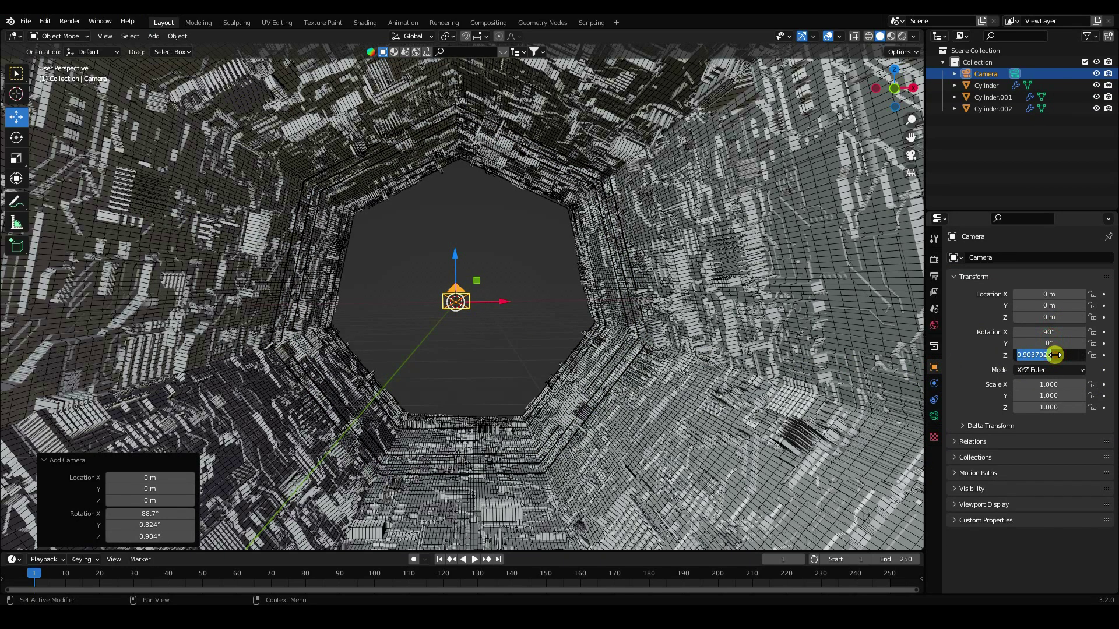
key(Return)
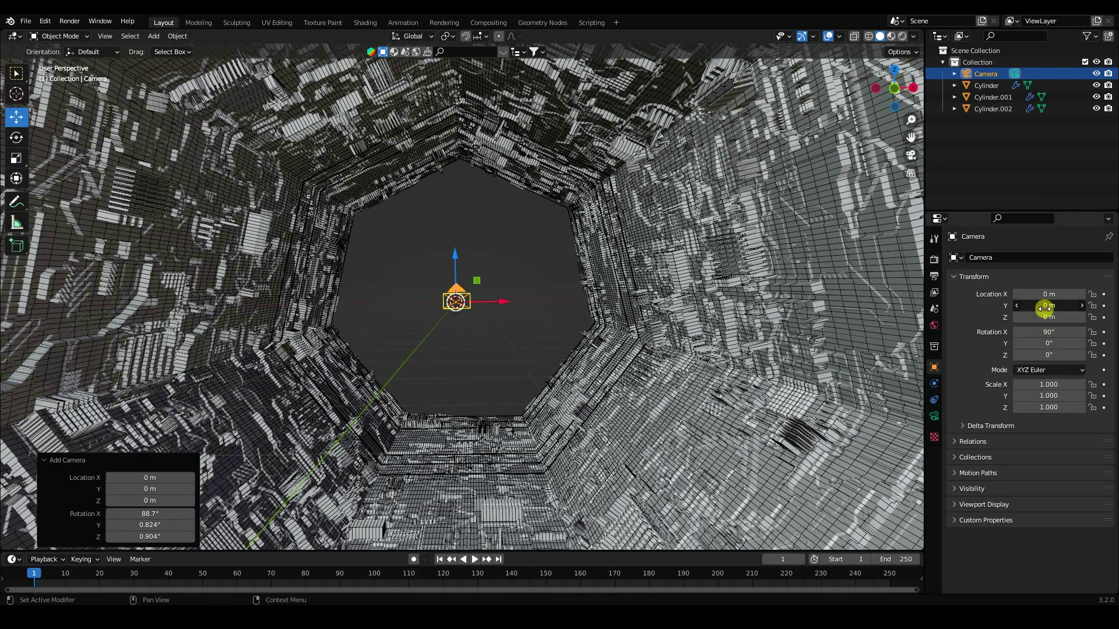
- Pull the camera back along Y, look through it, and set a 35 mm focal length
drag(1046, 305, 962, 300)
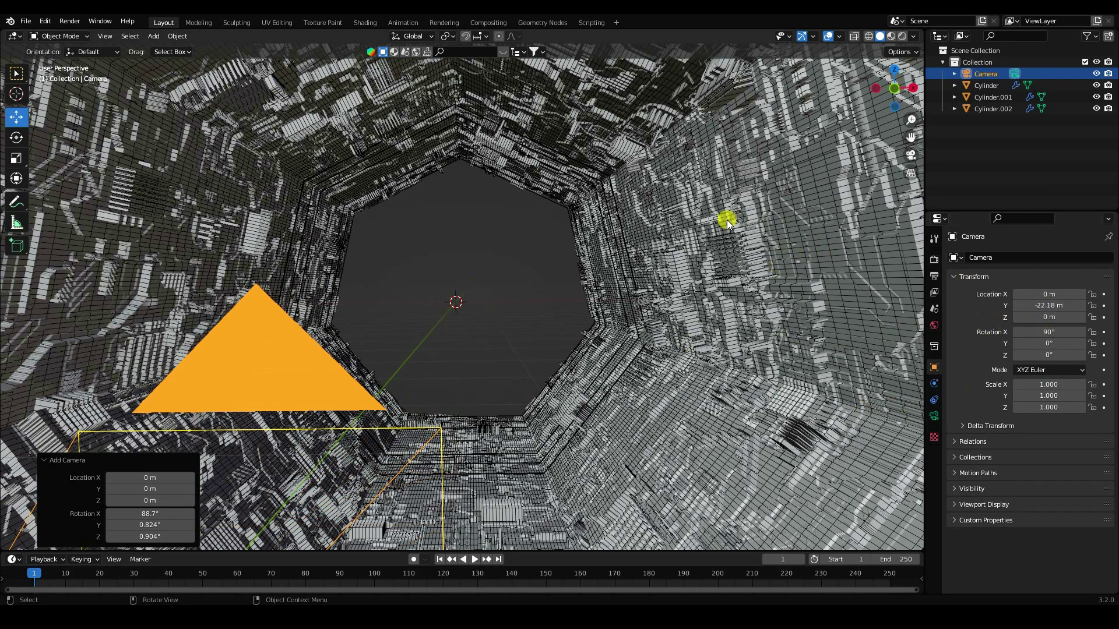
key(KP_0)
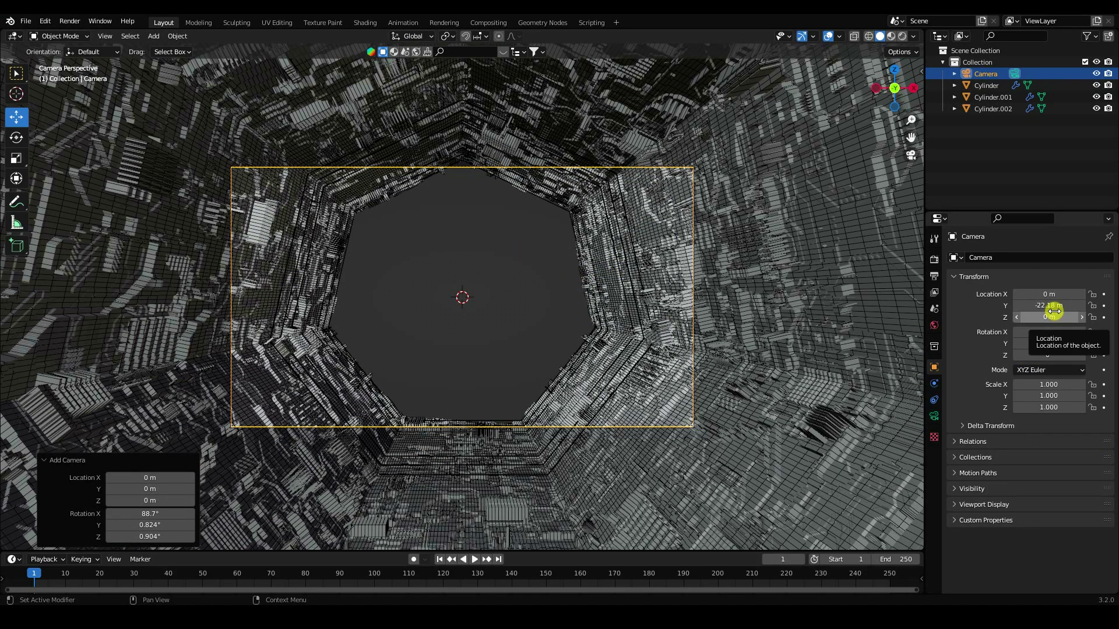
drag(1057, 302, 749, 302)
click(934, 416)
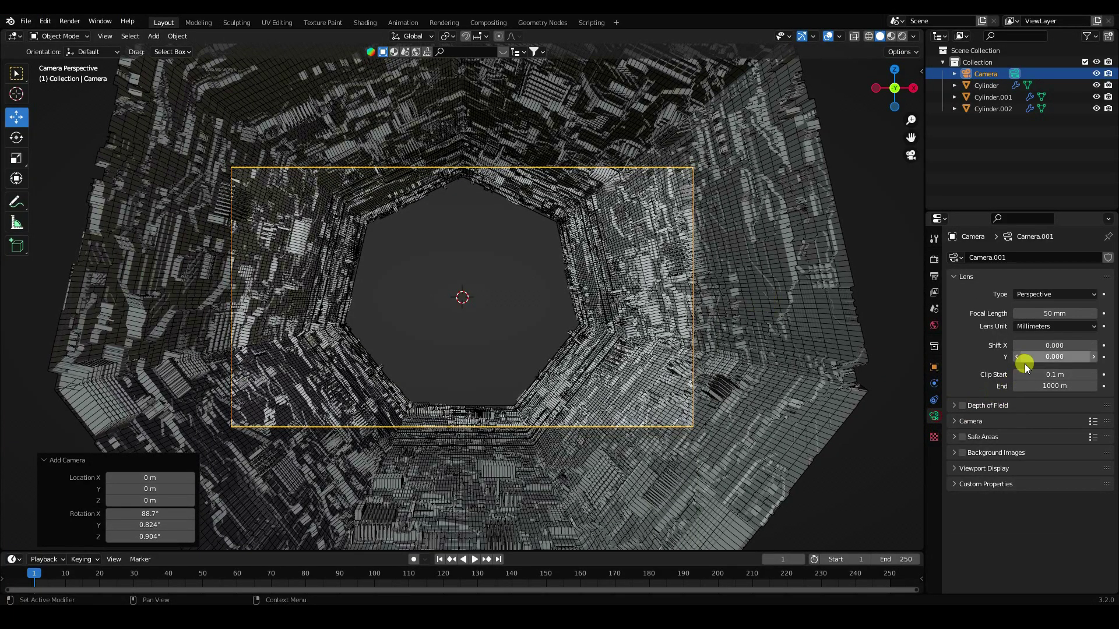
click(1068, 311)
text(35)
key(Return)
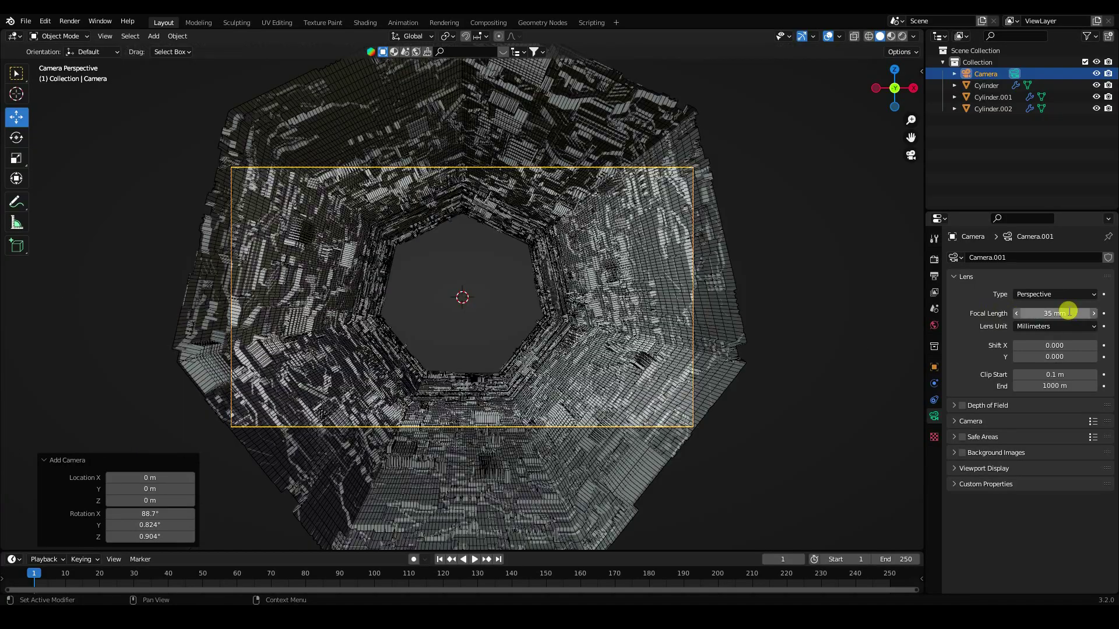
- Place the camera at Y −19.08 m looking down the tunnel, then leave camera view
click(934, 366)
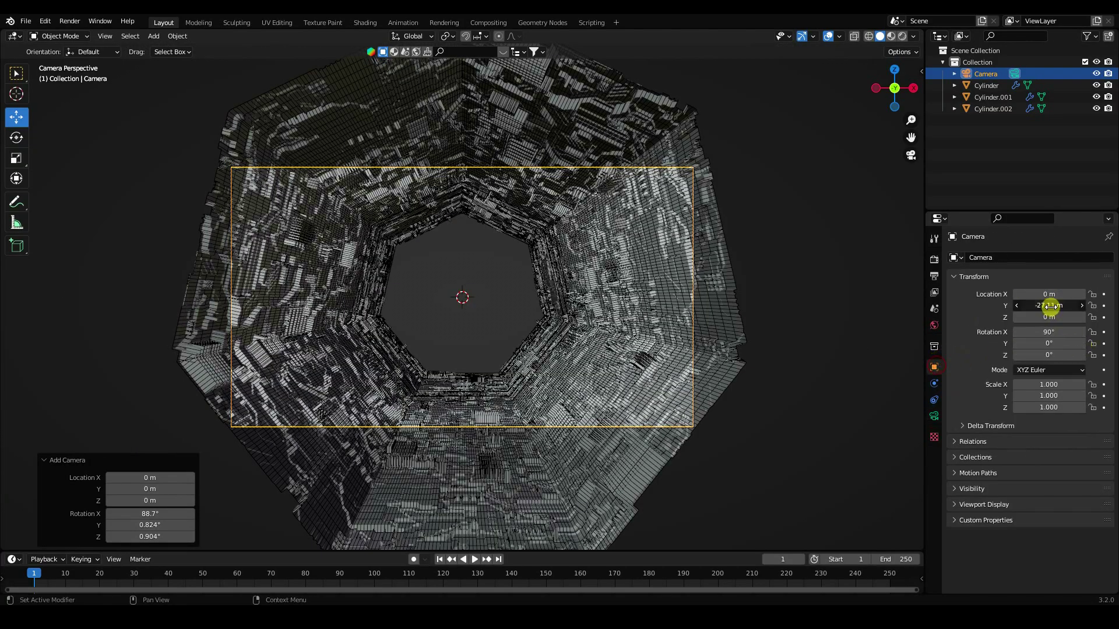
drag(1051, 304, 408, 418)
scroll(652, 281, up, 3)
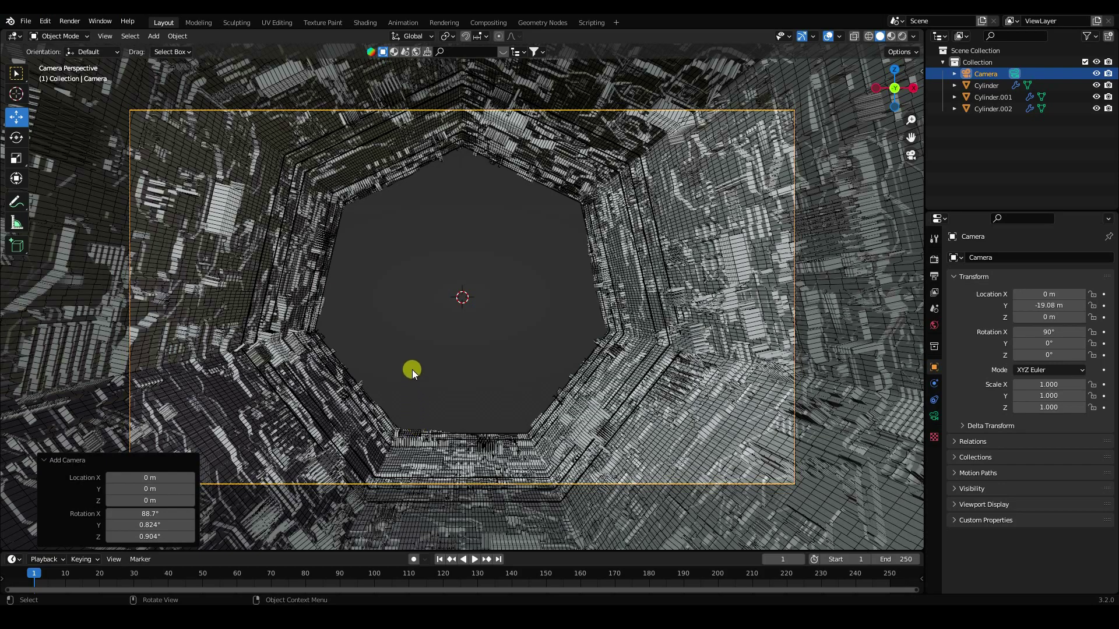
scroll(485, 326, down, 3)
key(KP_0)
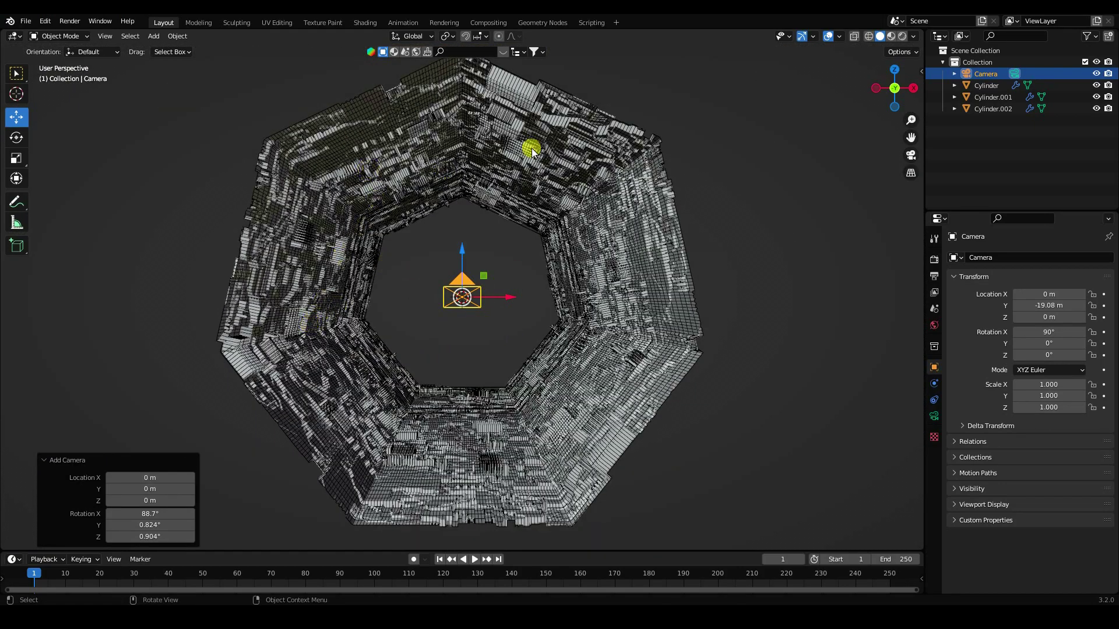
- Add a cylinder mesh with 100 vertices
click(154, 36)
mouse_move(167, 48)
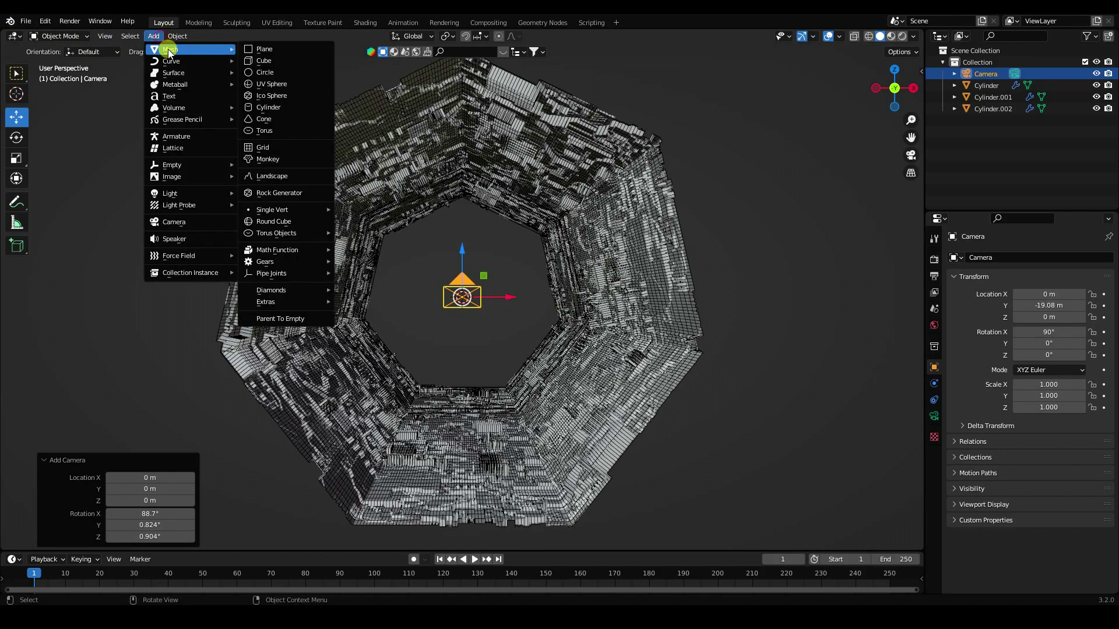
click(279, 110)
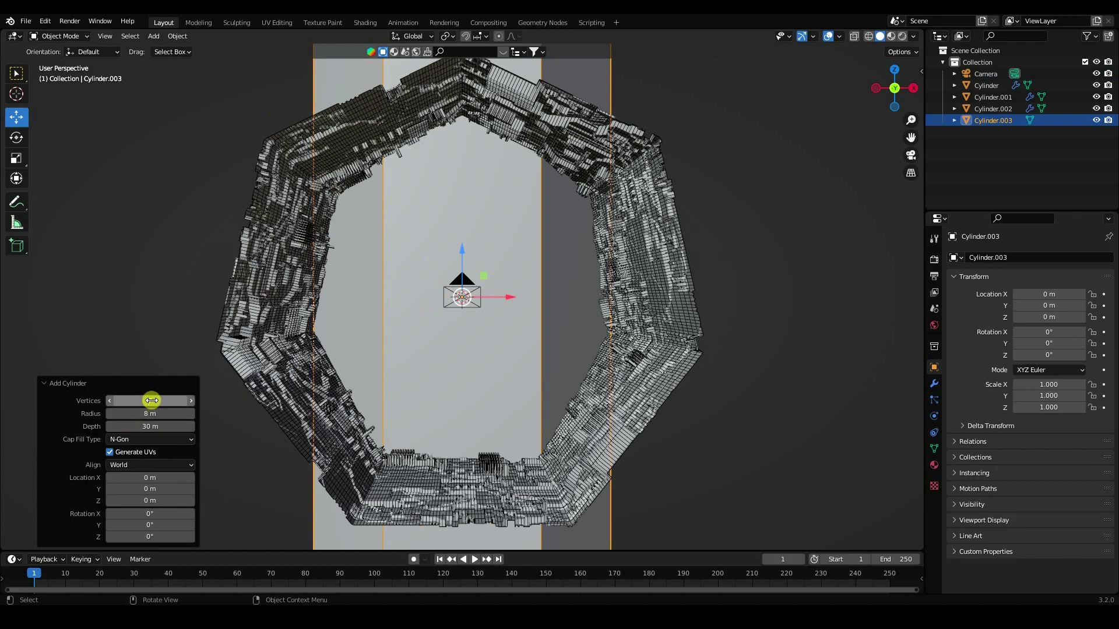
drag(149, 398, 304, 400)
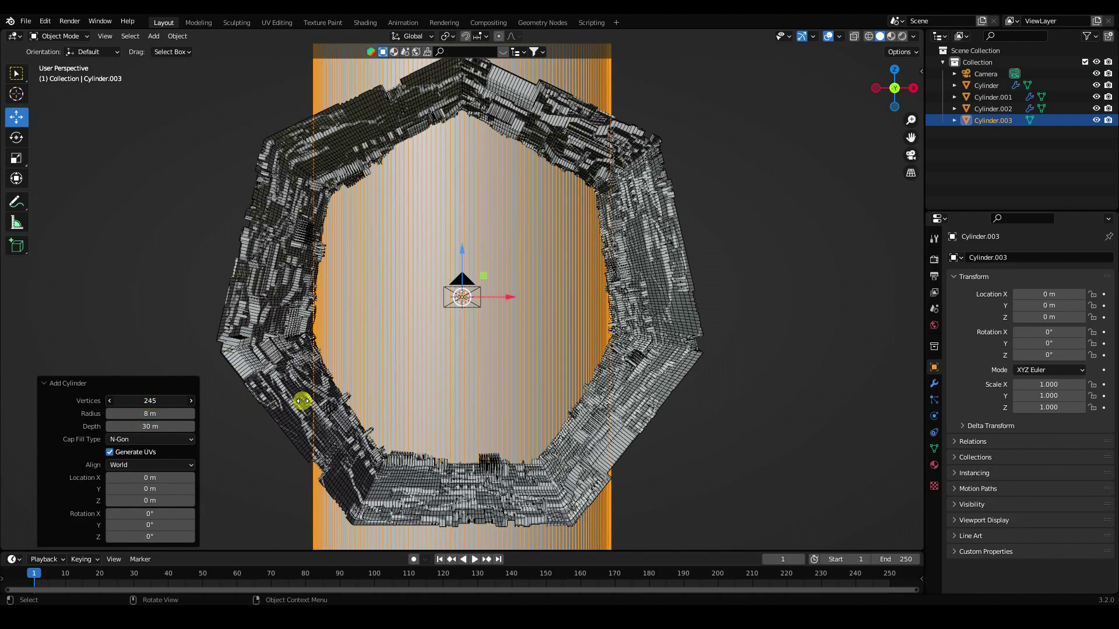
click(149, 401)
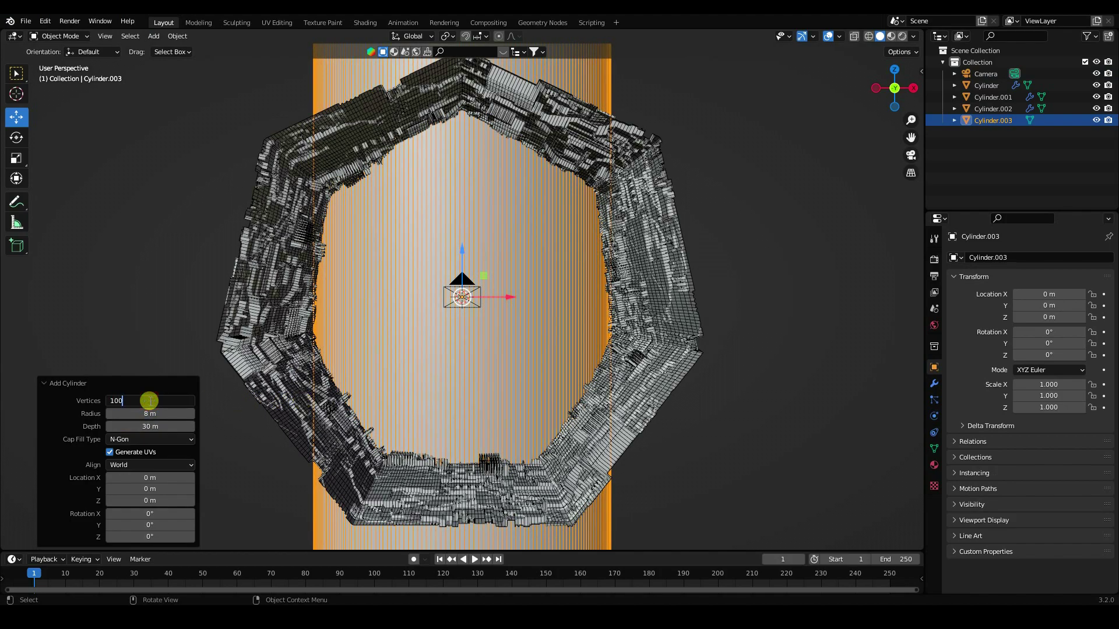
text(100)
key(Return)
- Give the cylinder radius 0.05 m, depth 30 m and X rotation 90° as a rod
mouse_move(146, 414)
mouse_down()
mouse_move(100, 415)
mouse_move(158, 412)
mouse_up()
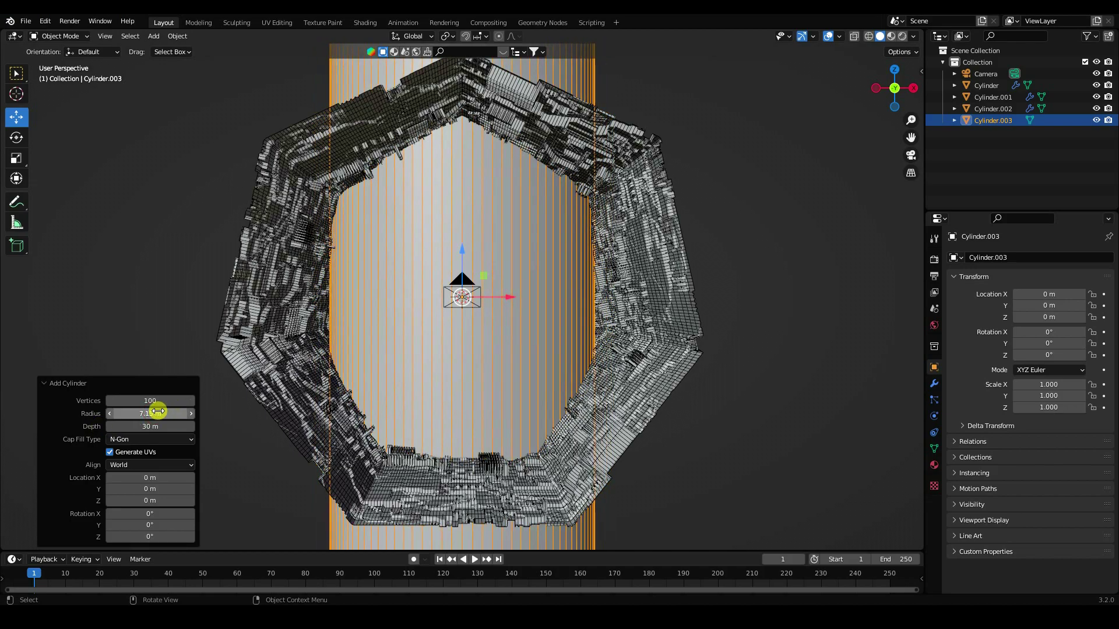
click(157, 411)
text(0.05)
key(Return)
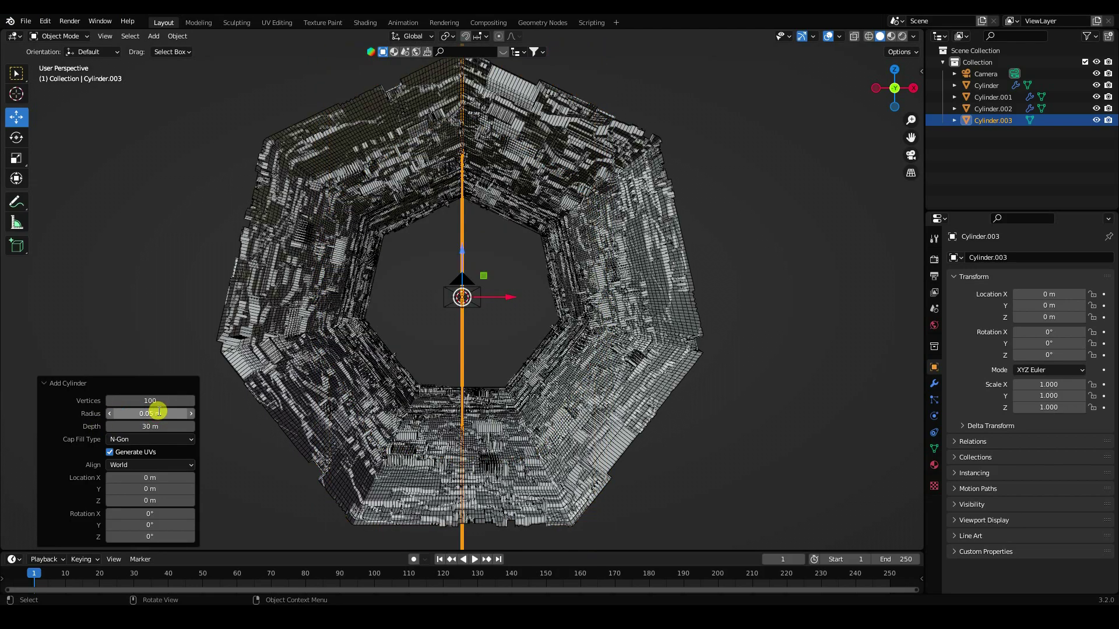
click(151, 427)
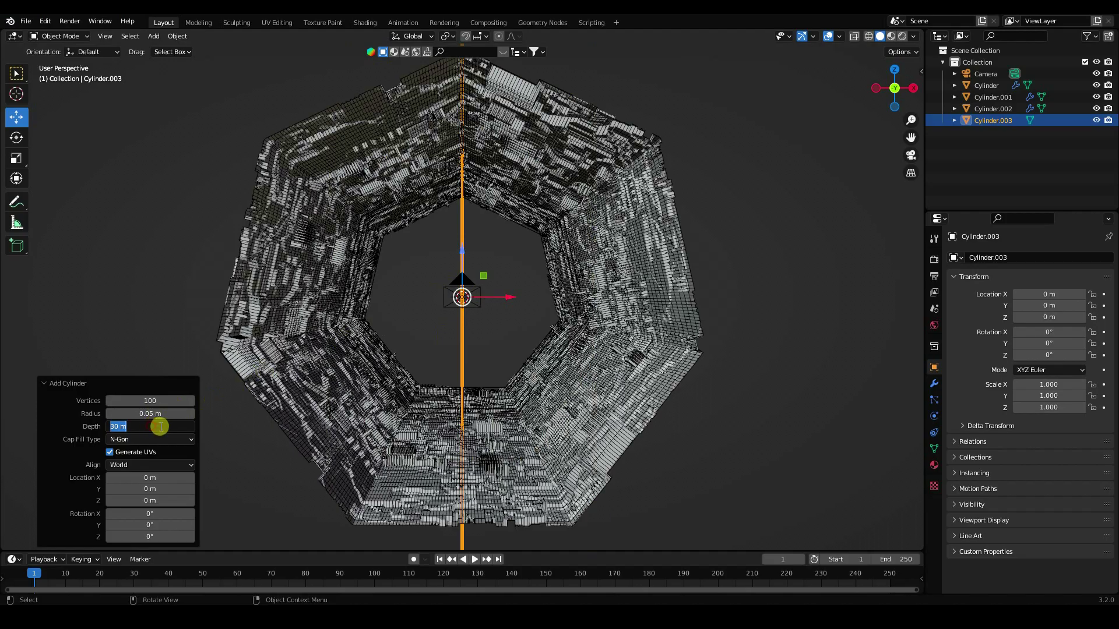
key(Return)
middle_drag(419, 325, 242, 325)
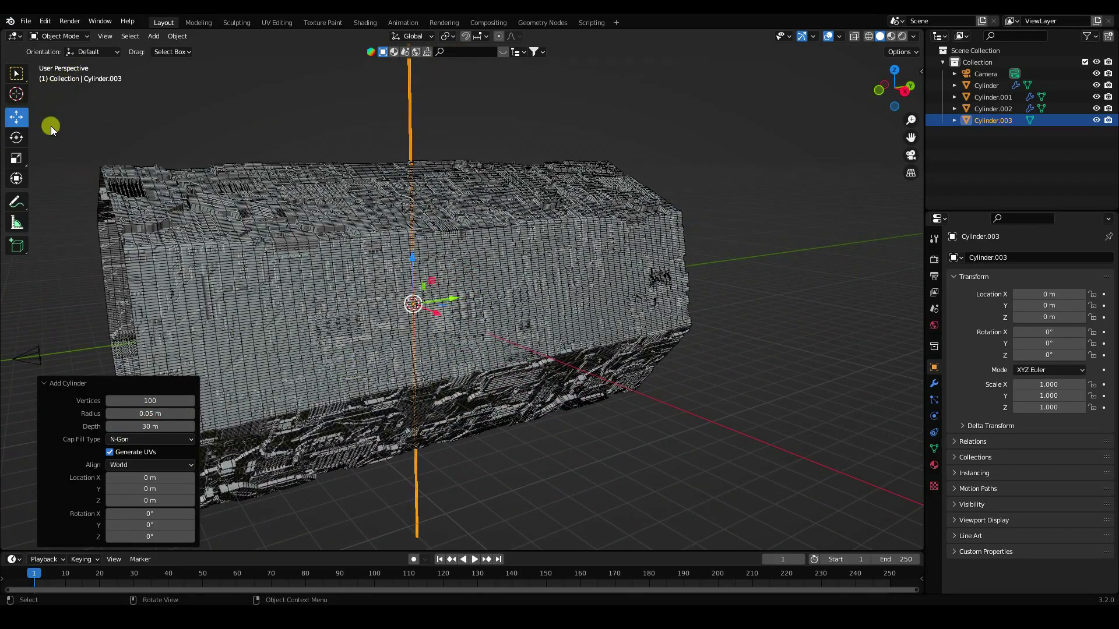
click(155, 515)
text(90)
key(Return)
middle_drag(345, 417, 3, 158)
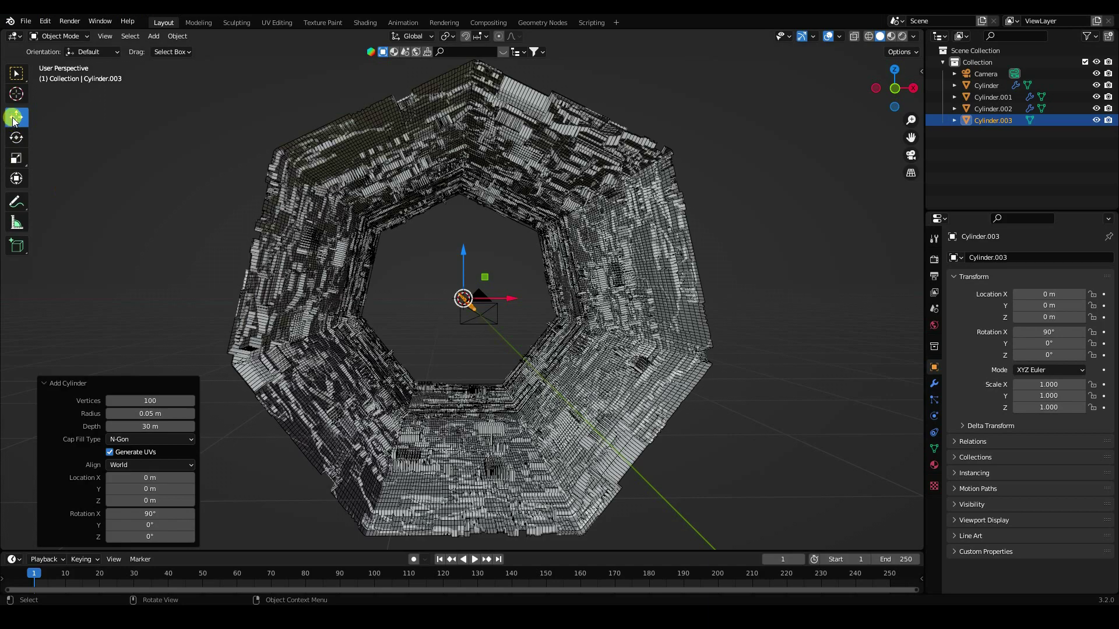
- Position rod Cylinder.003 along a corner edge of the tunnel, checking it through the camera
click(180, 219)
scroll(501, 337, up, 6)
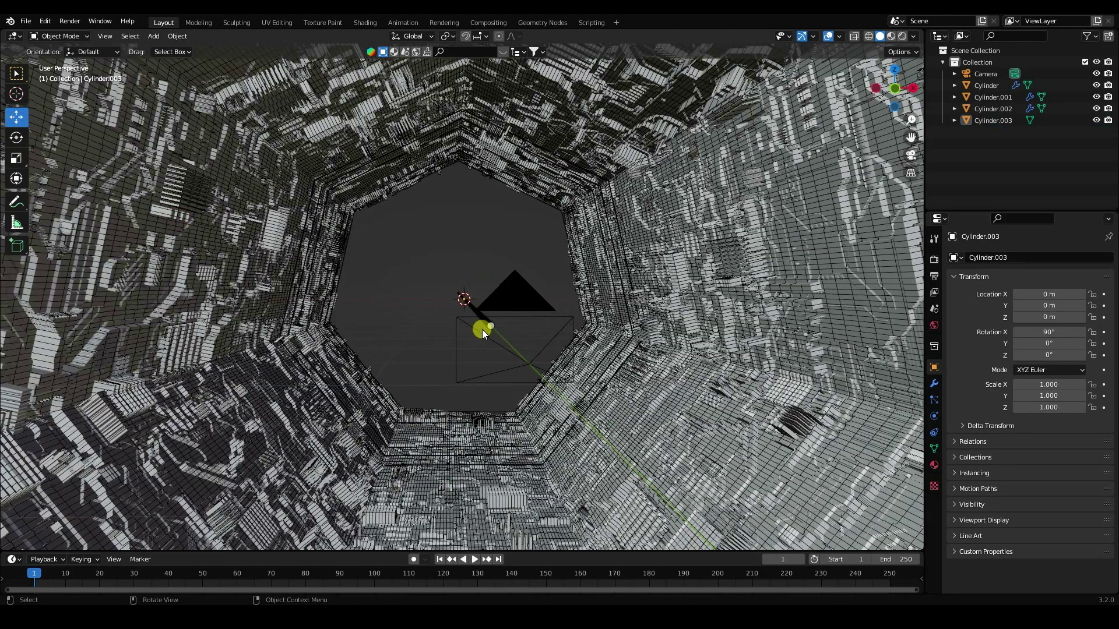
key(KP_0)
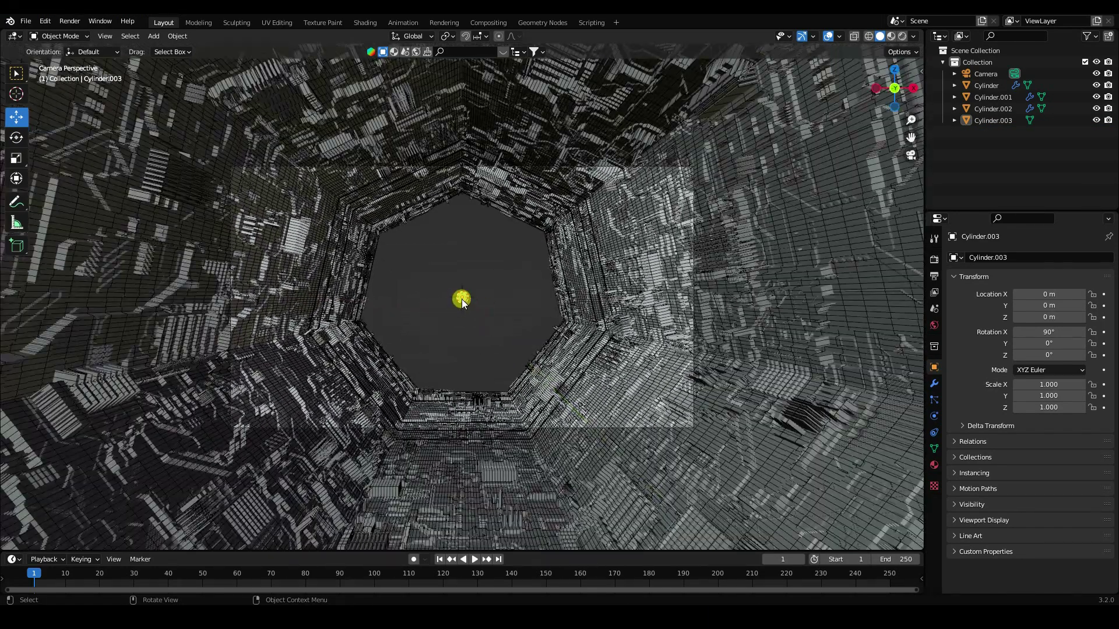
click(460, 298)
drag(500, 296, 332, 297)
key(KP_1)
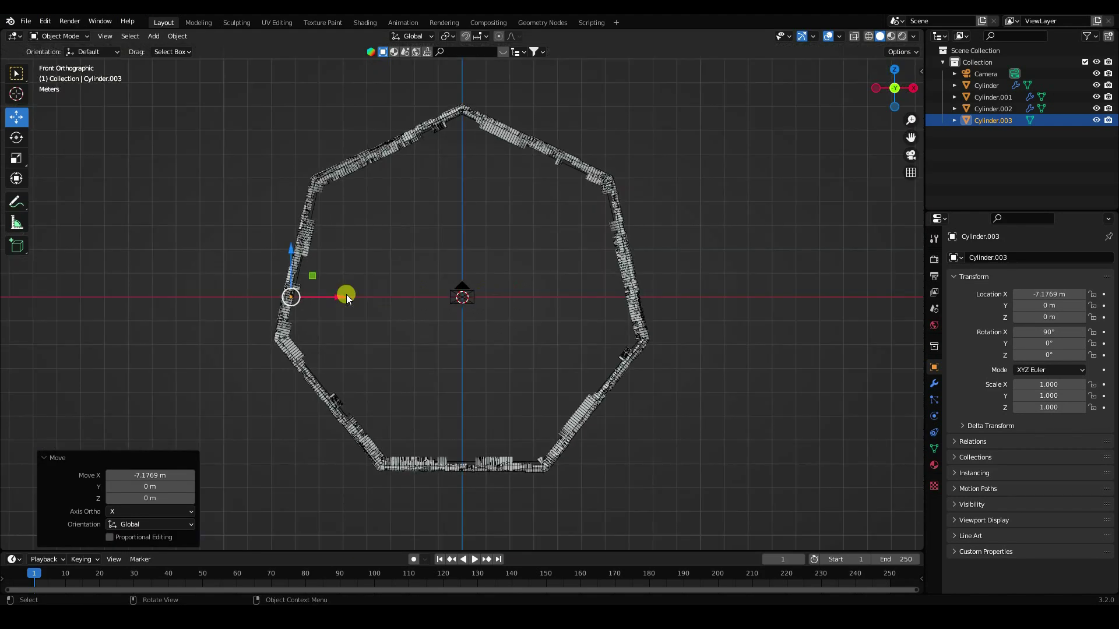
scroll(306, 301, up, 1)
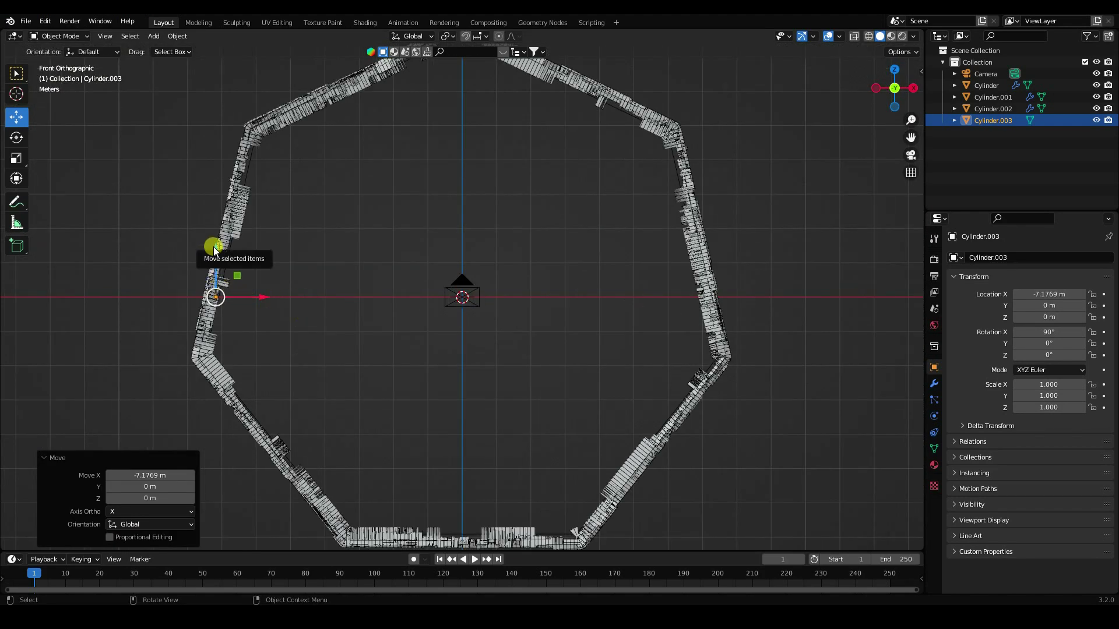
drag(213, 247, 211, 304)
key(KP_0)
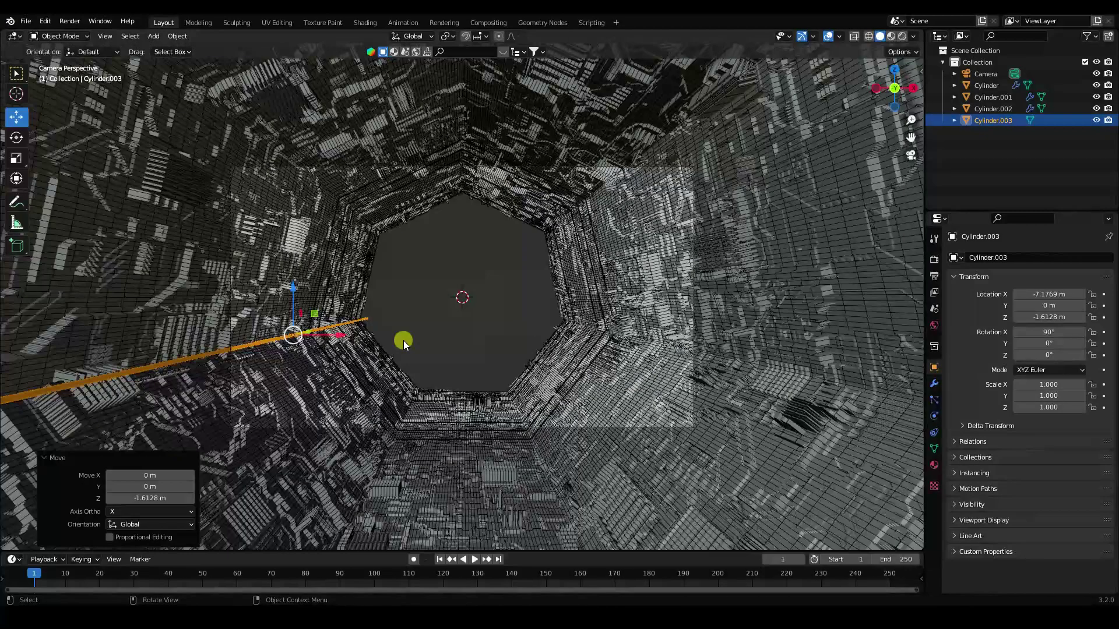
key(KP_1)
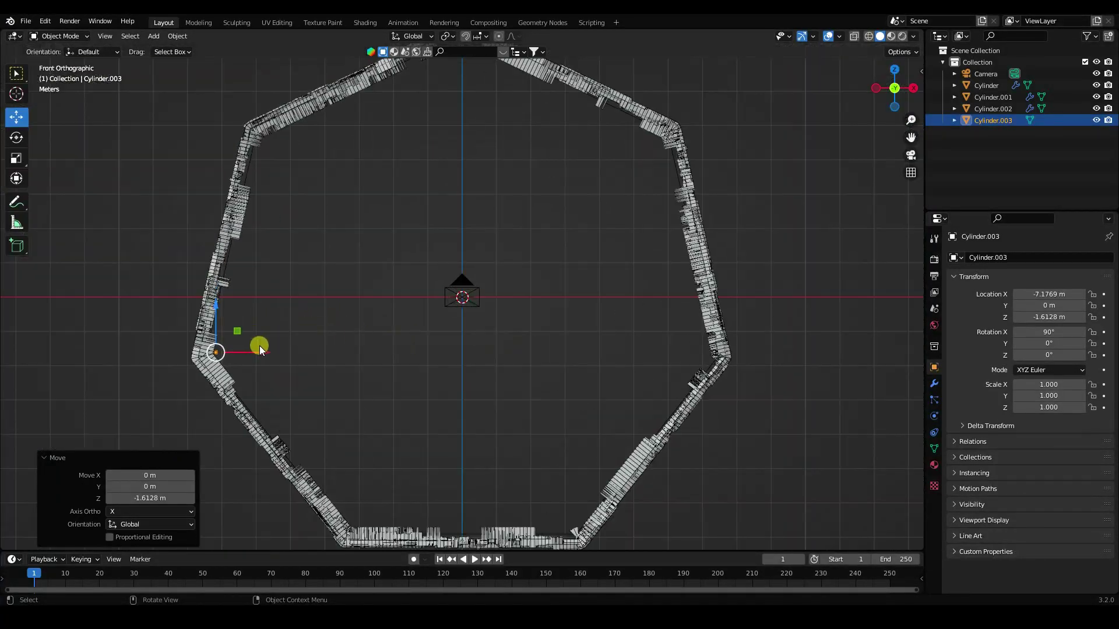
drag(257, 353, 767, 391)
- Paste rod copies Cylinder.004 to .006 into other tunnel corners and view through the camera
key(ctrl+c)
key(ctrl+v)
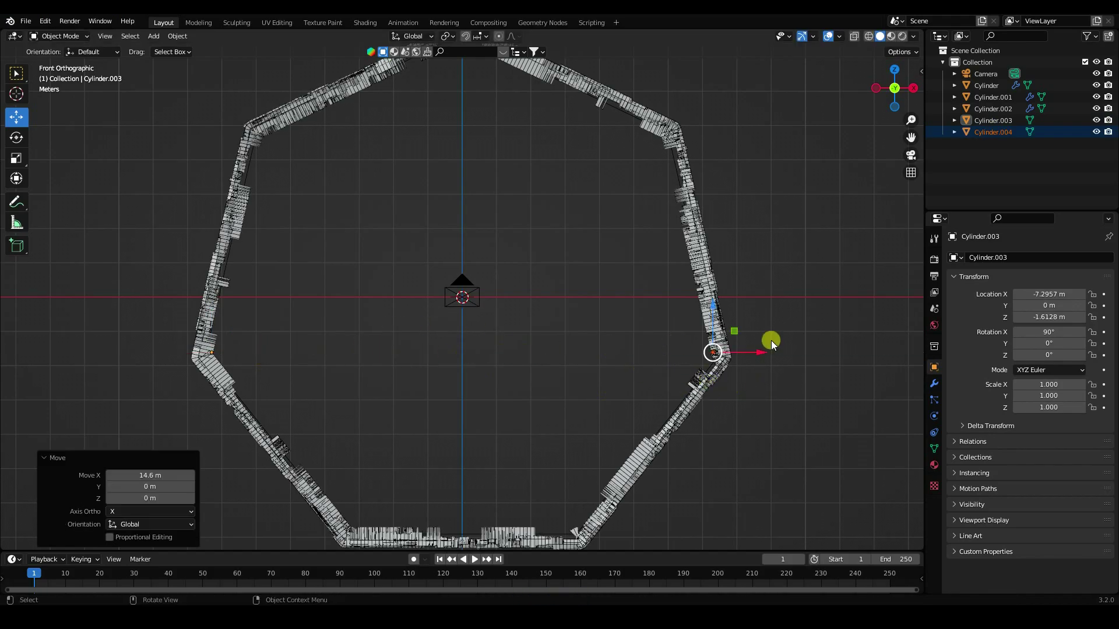
key(ctrl+v)
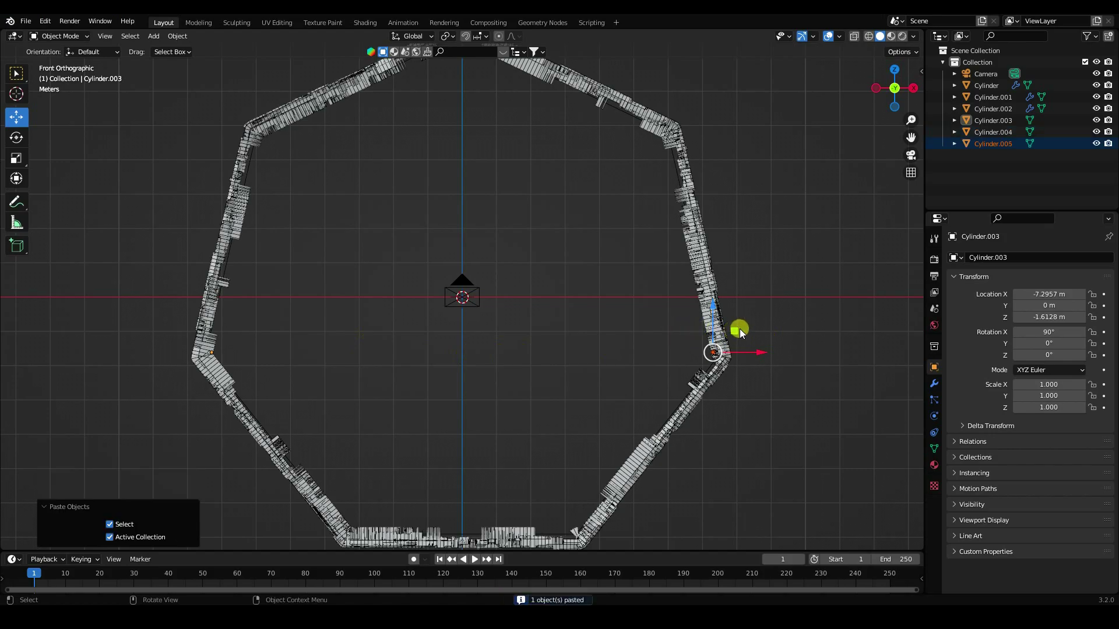
drag(736, 330, 302, 160)
key(ctrl+v)
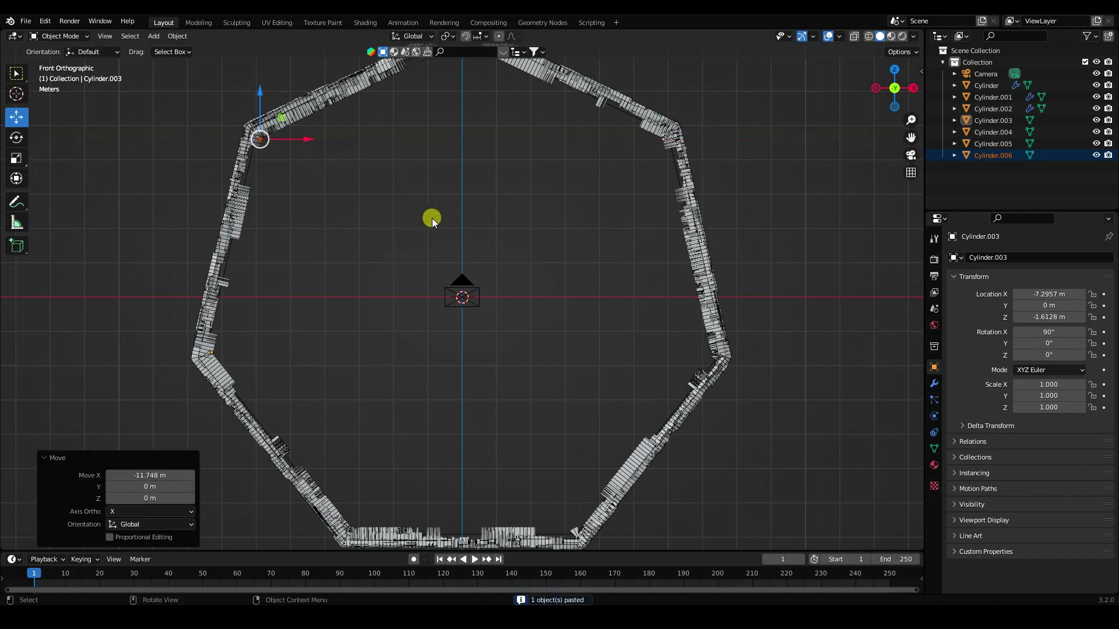
key(KP_0)
click(458, 244)
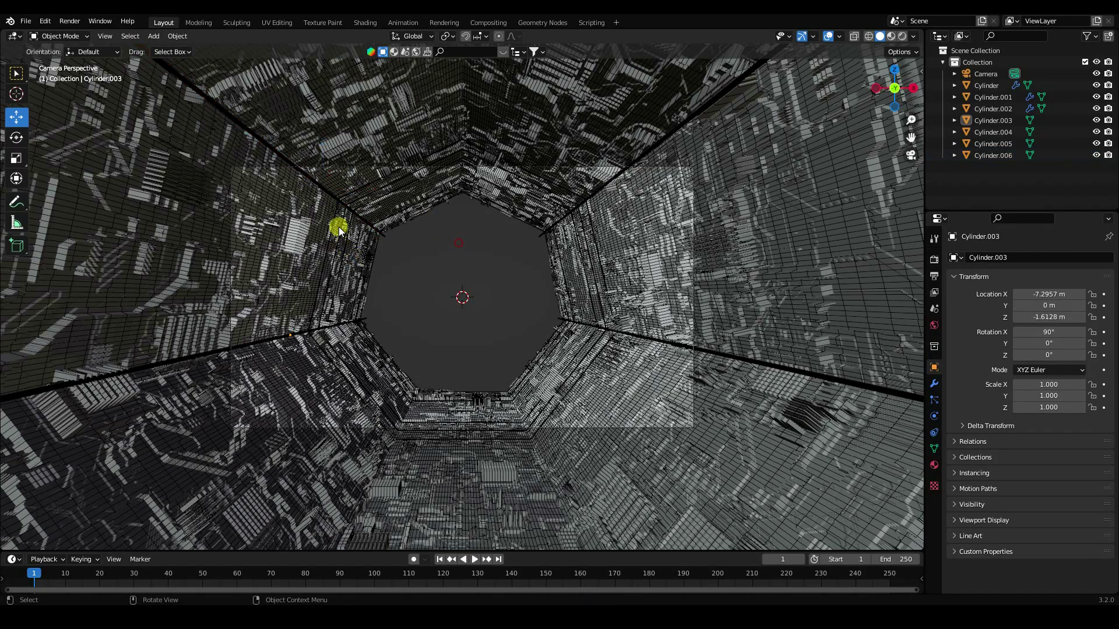
scroll(532, 370, up, 3)
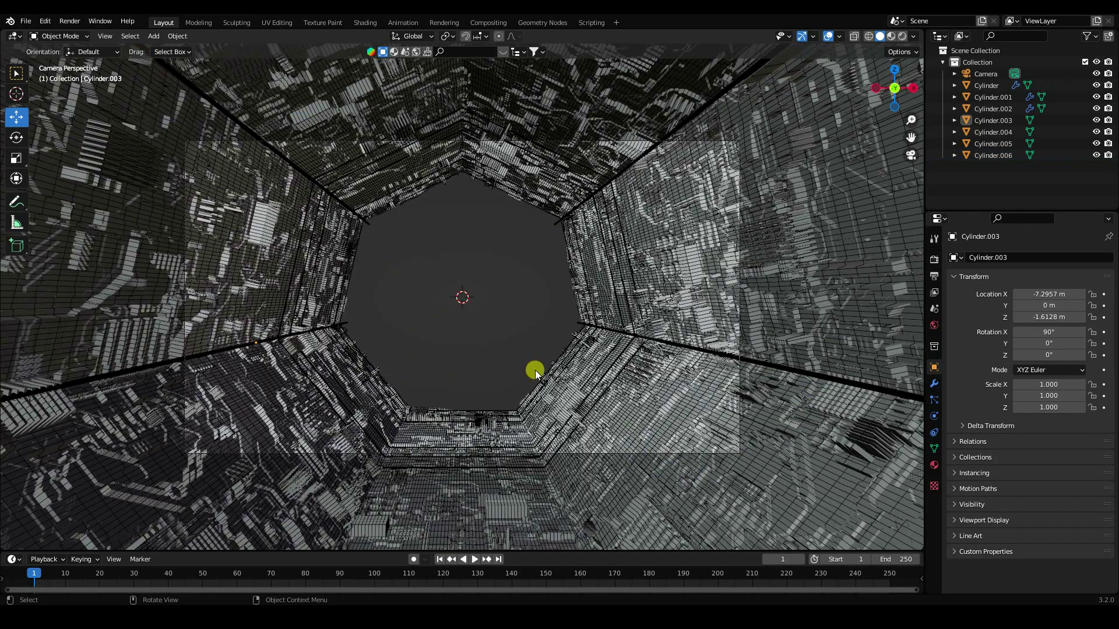
- Import MODEL.fbx from the Desktop\REN\MODEL folder as an FBX file
click(26, 24)
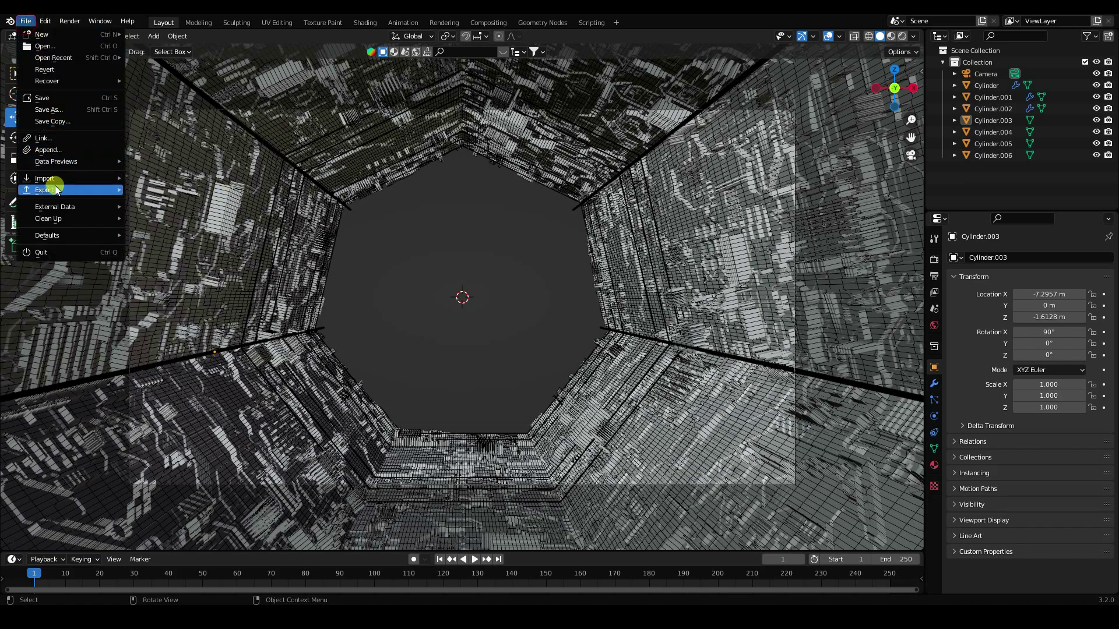
mouse_move(40, 181)
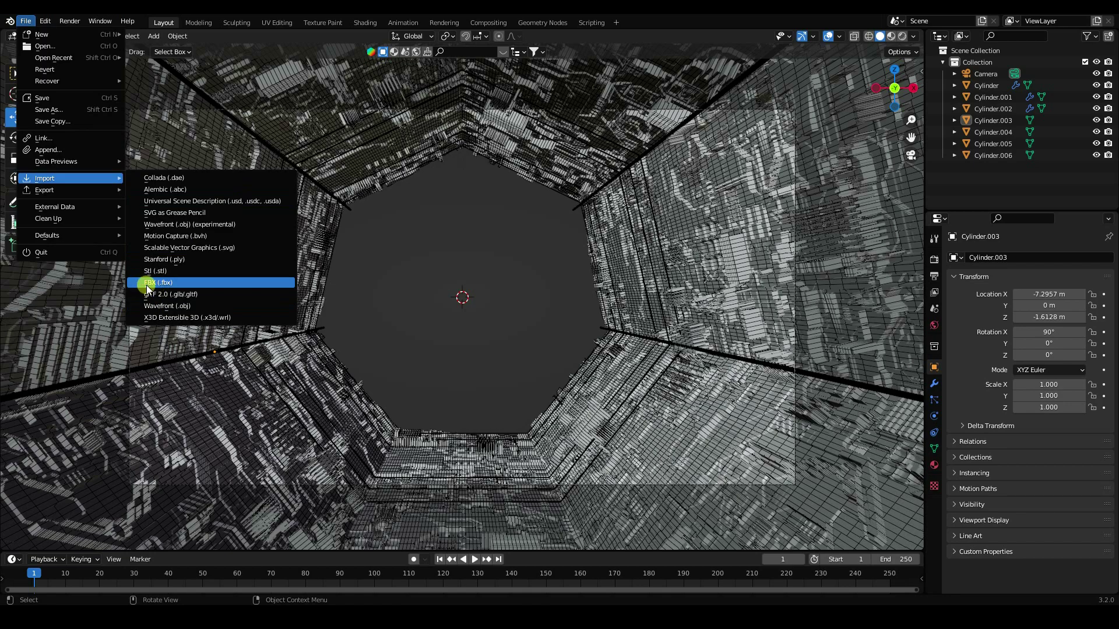
click(159, 283)
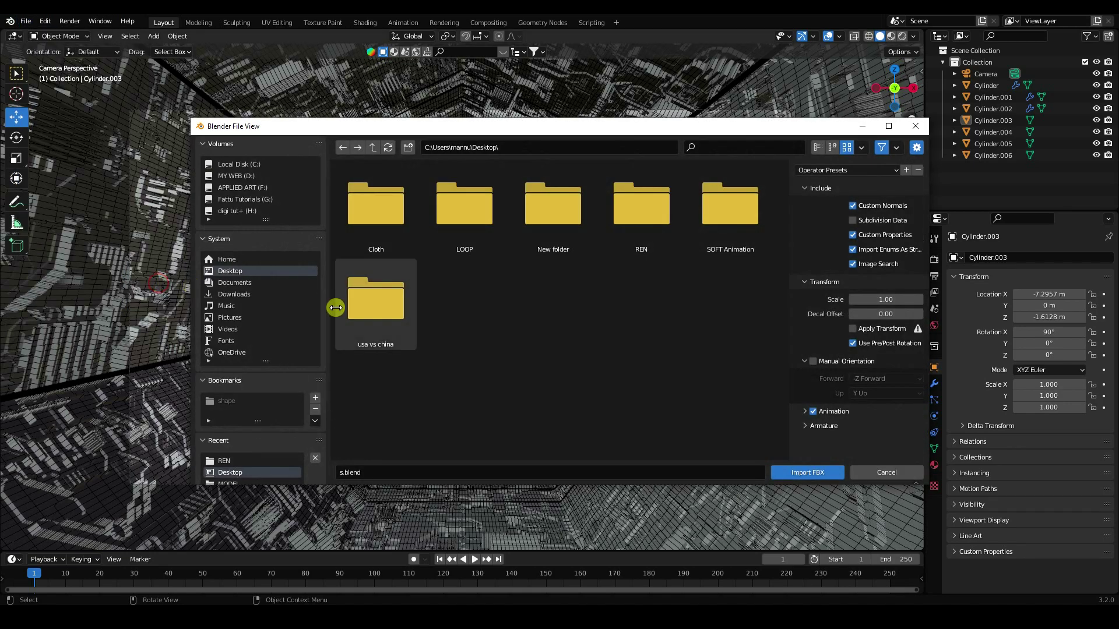
click(647, 216)
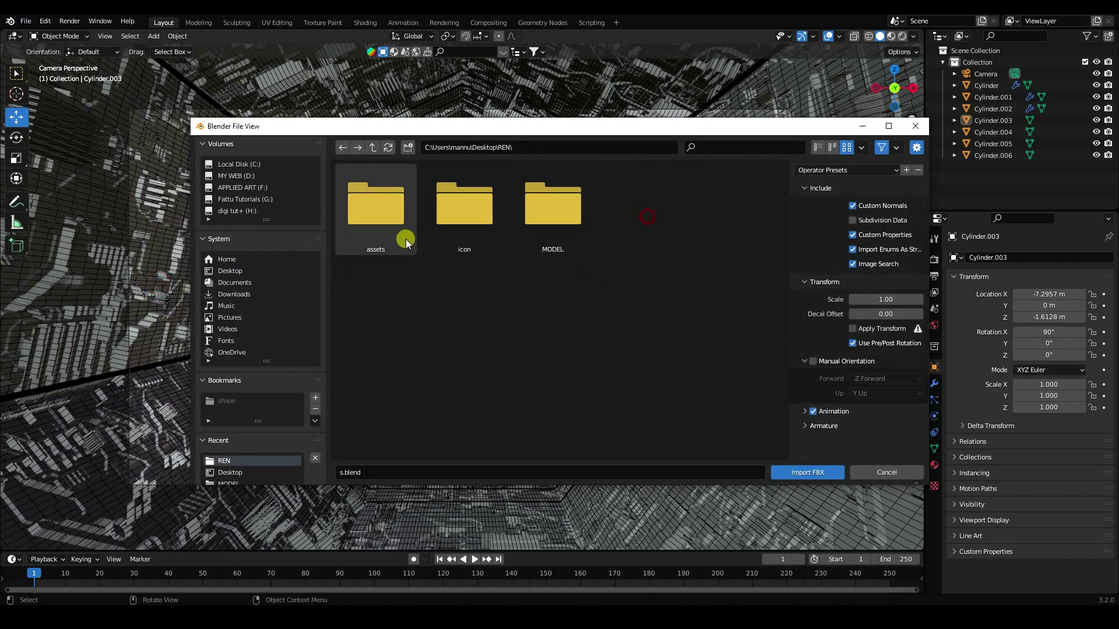
click(570, 219)
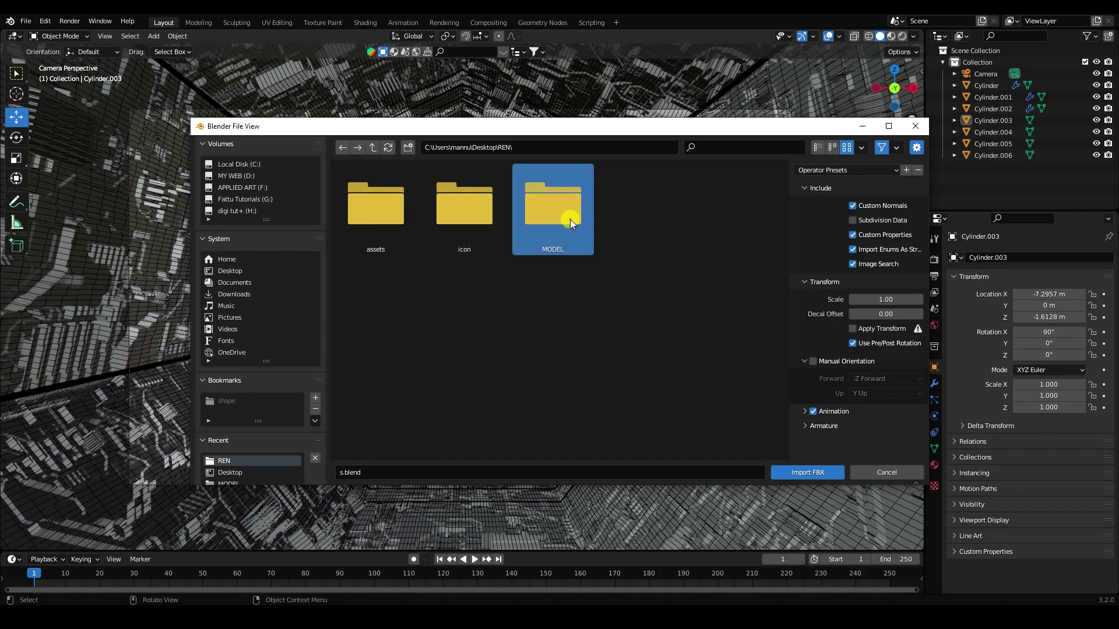
click(454, 226)
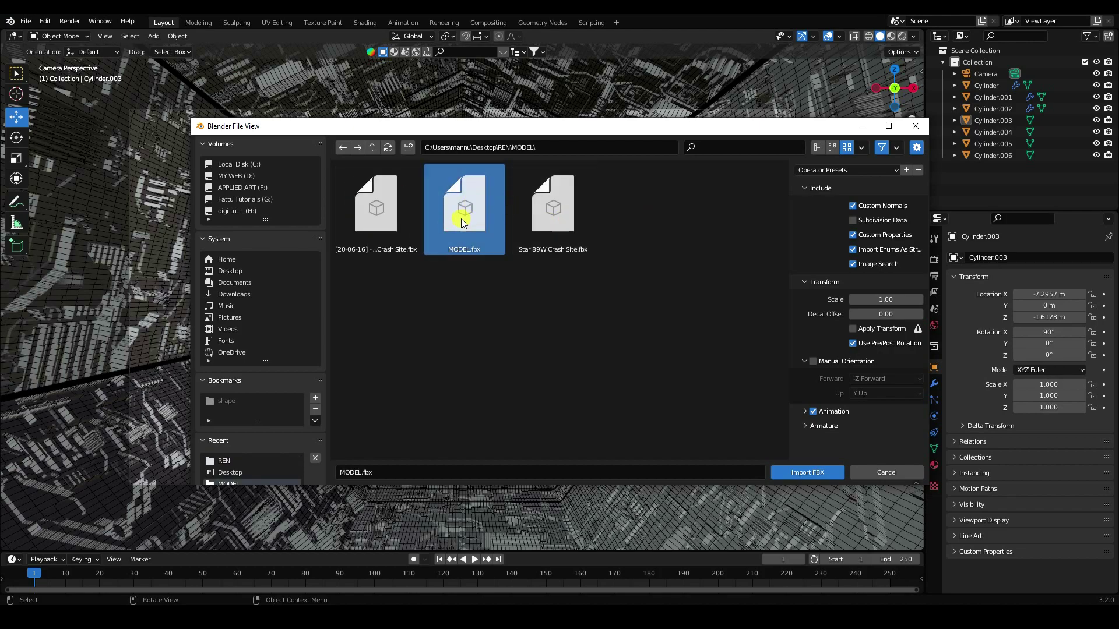
click(828, 476)
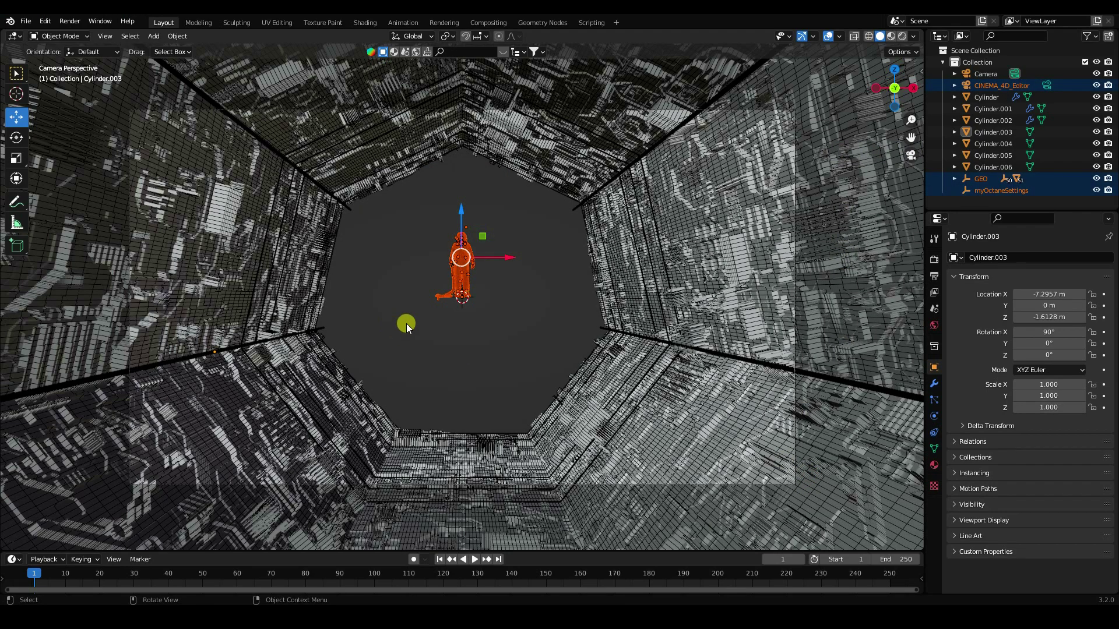
- Save the file, enlarge the astronaut and lower it toward the tunnel floor
key(ctrl+s)
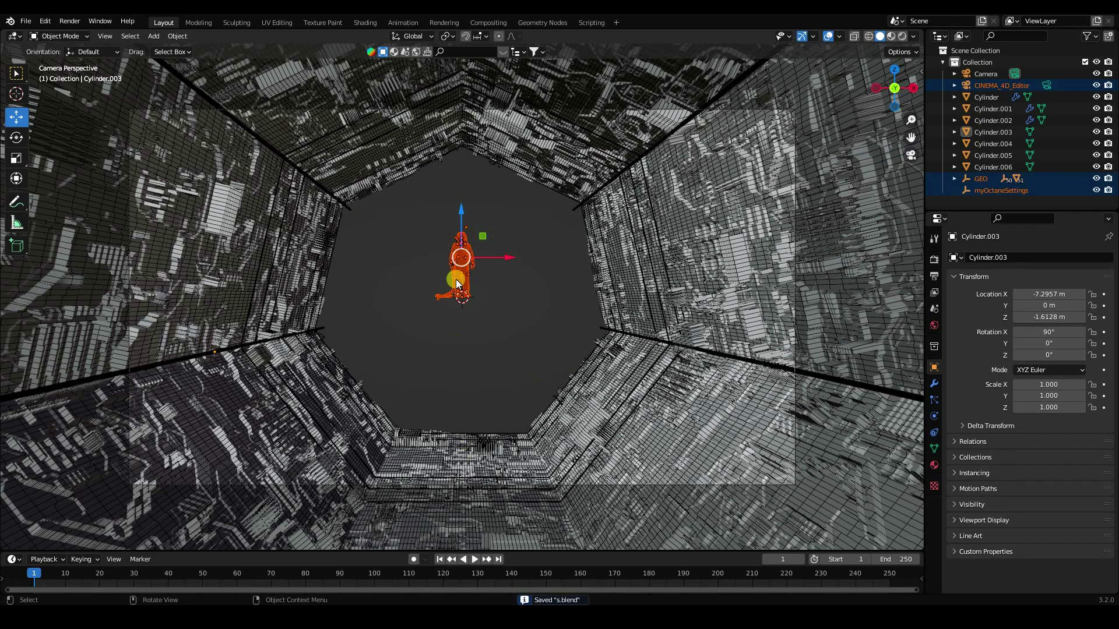
middle_drag(533, 407, 510, 417)
key(s)
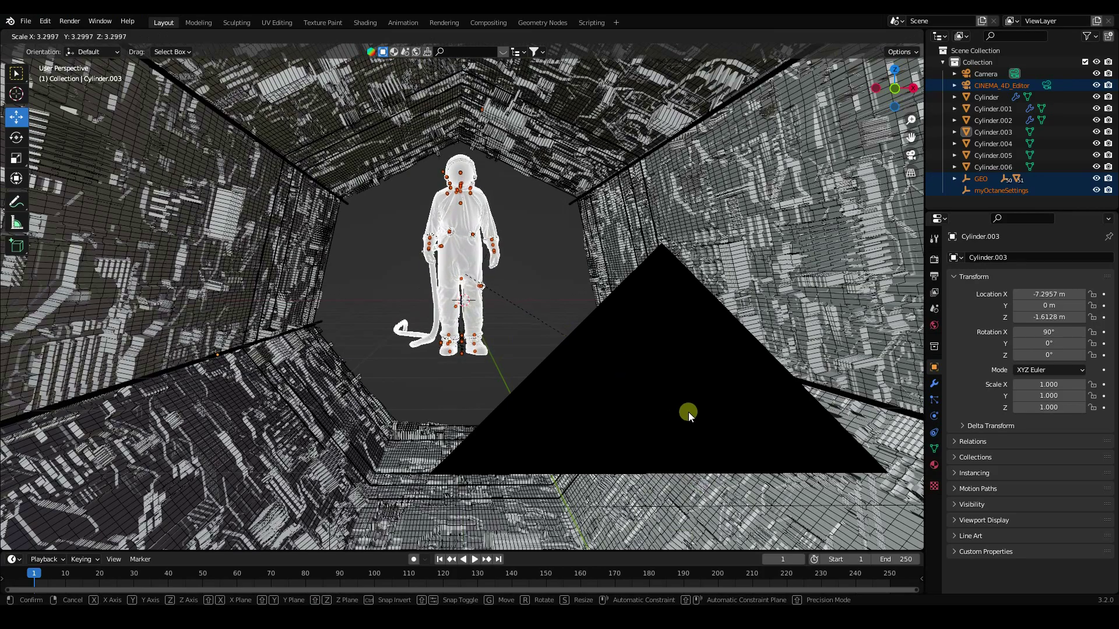
click(698, 418)
middle_drag(626, 404, 626, 406)
key(KP_0)
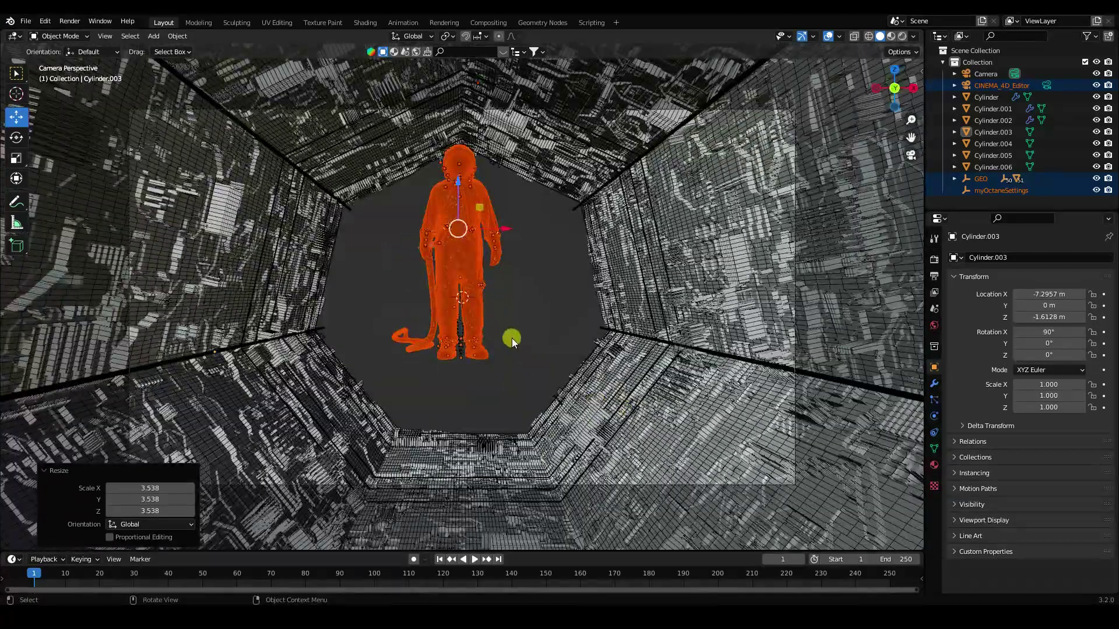
drag(459, 186, 455, 361)
key(KP_1)
- Raise the astronaut to stand on the floor and move it further down the tunnel along Y
scroll(452, 509, up, 5)
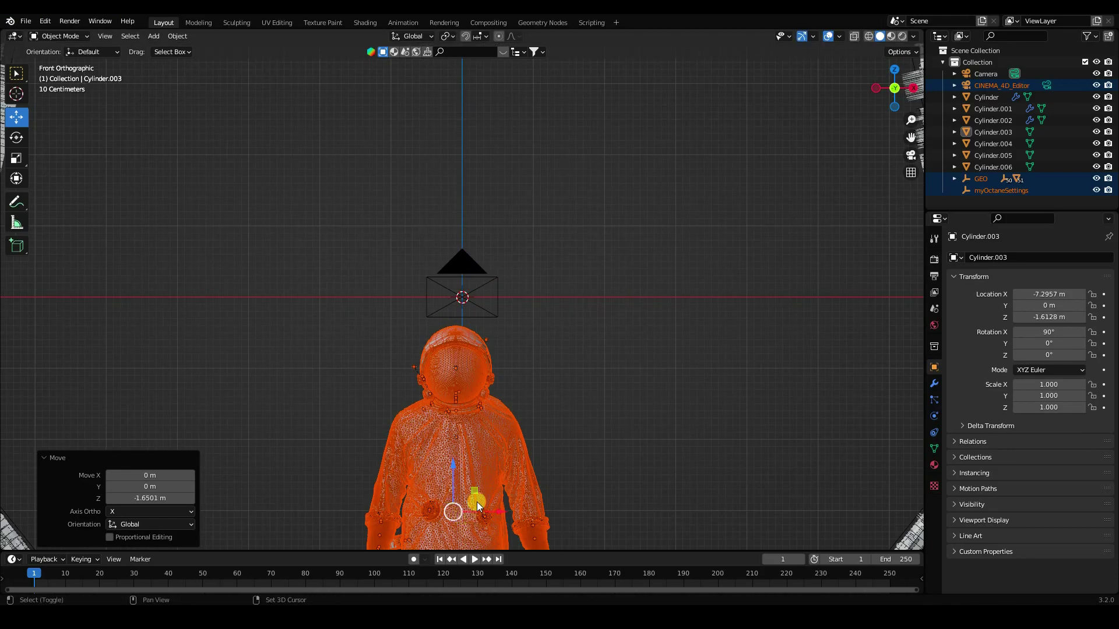
shift+middle_drag(466, 223, 476, 156)
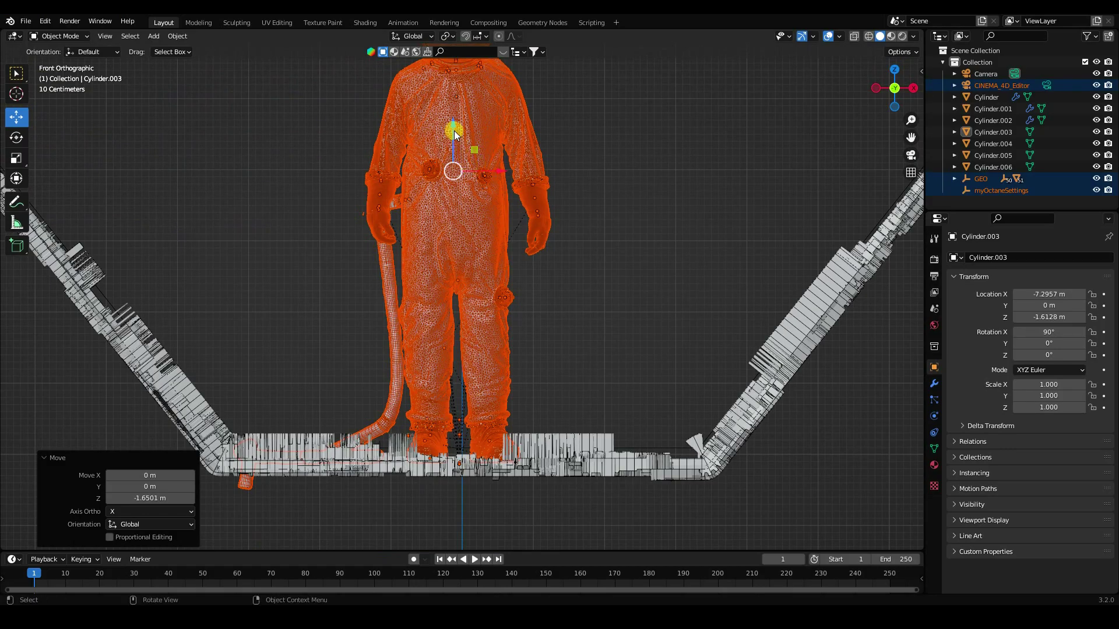
drag(453, 131, 453, 122)
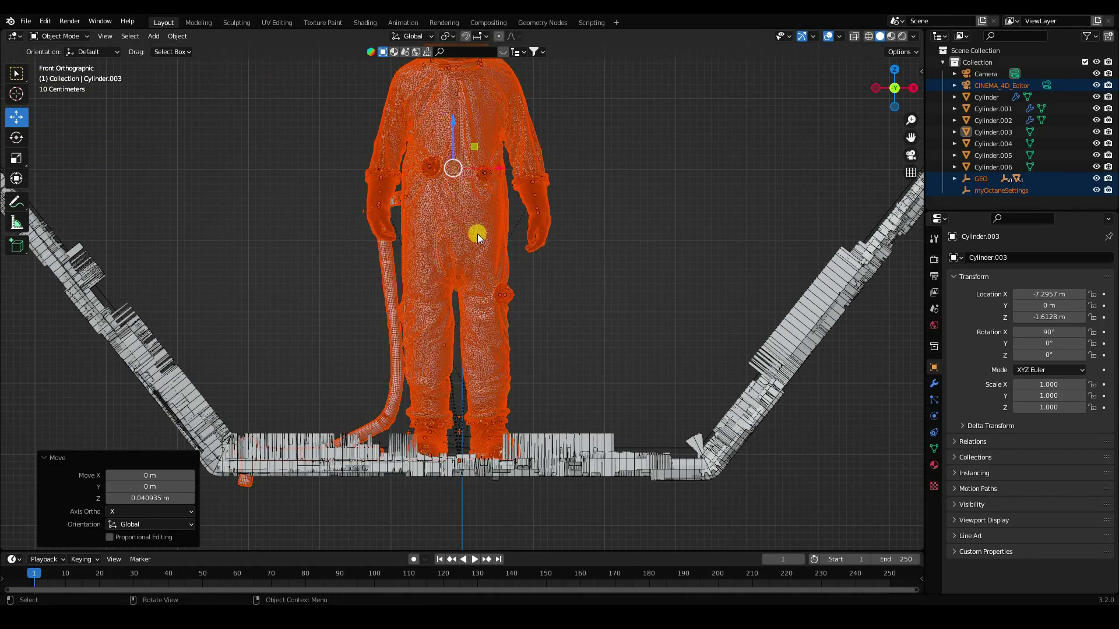
middle_drag(478, 233, 467, 260)
middle_drag(465, 199, 434, 247)
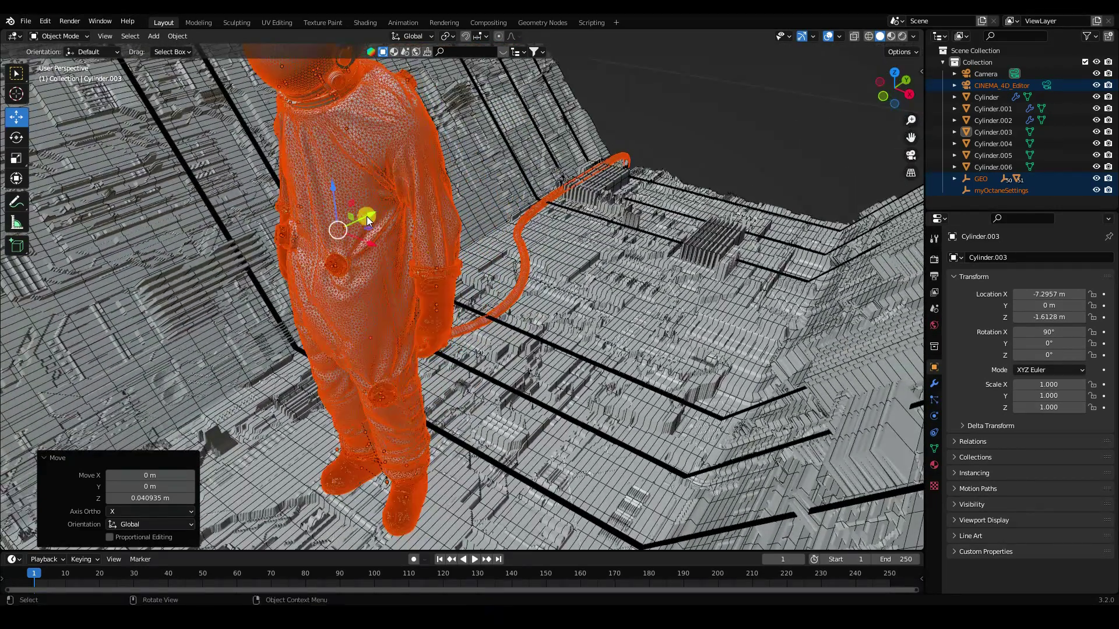
key(g)
key(y)
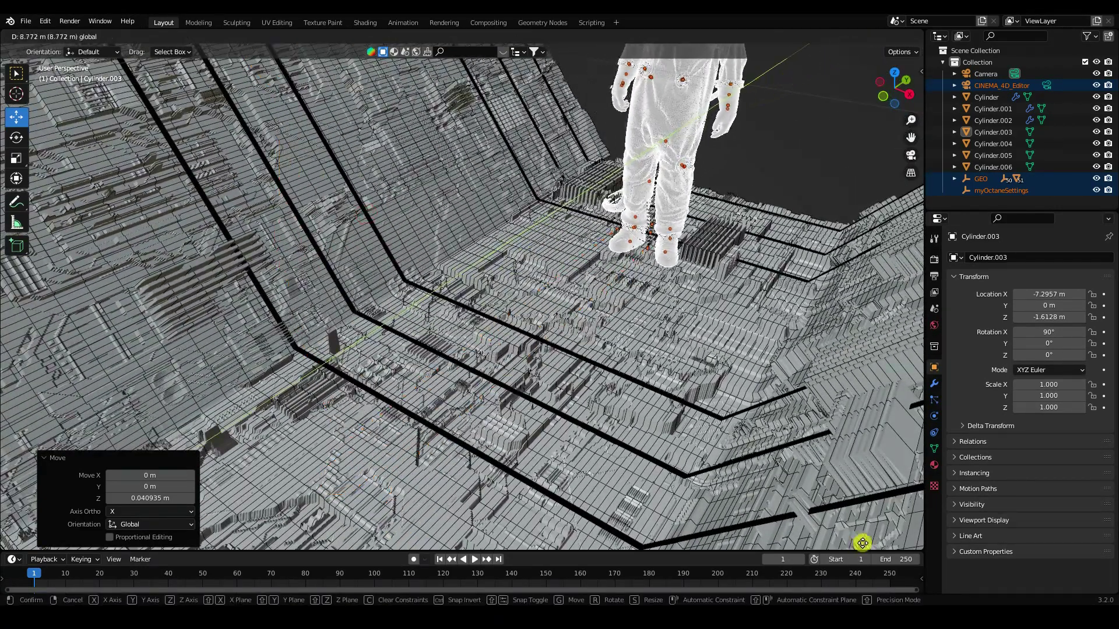
click(834, 70)
key(KP_0)
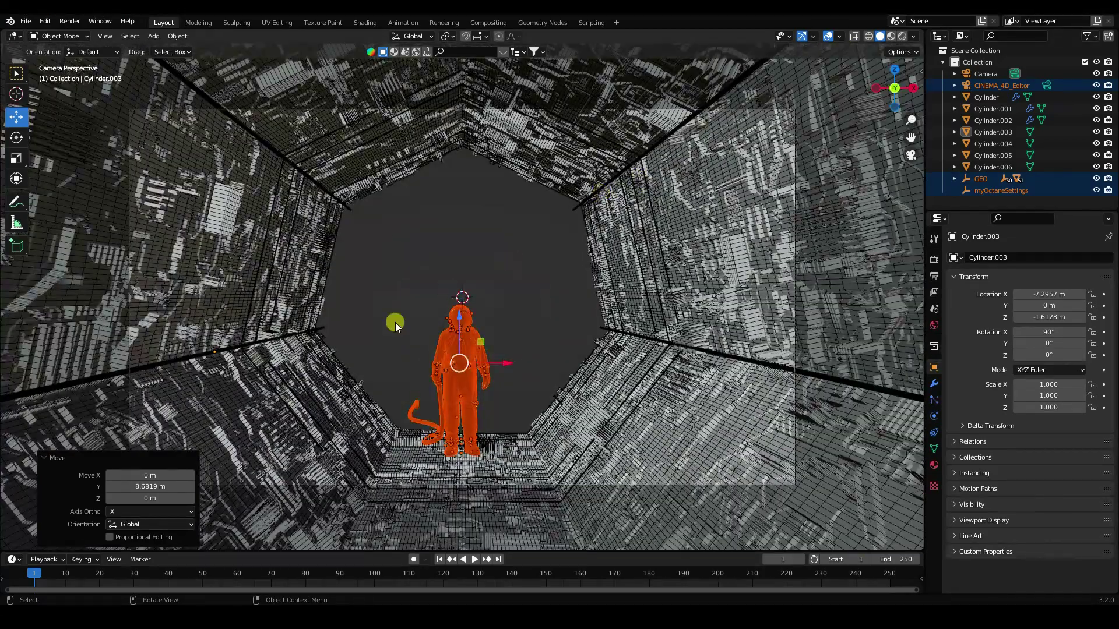
- Turn the astronaut exactly 180° around its vertical axis
click(17, 135)
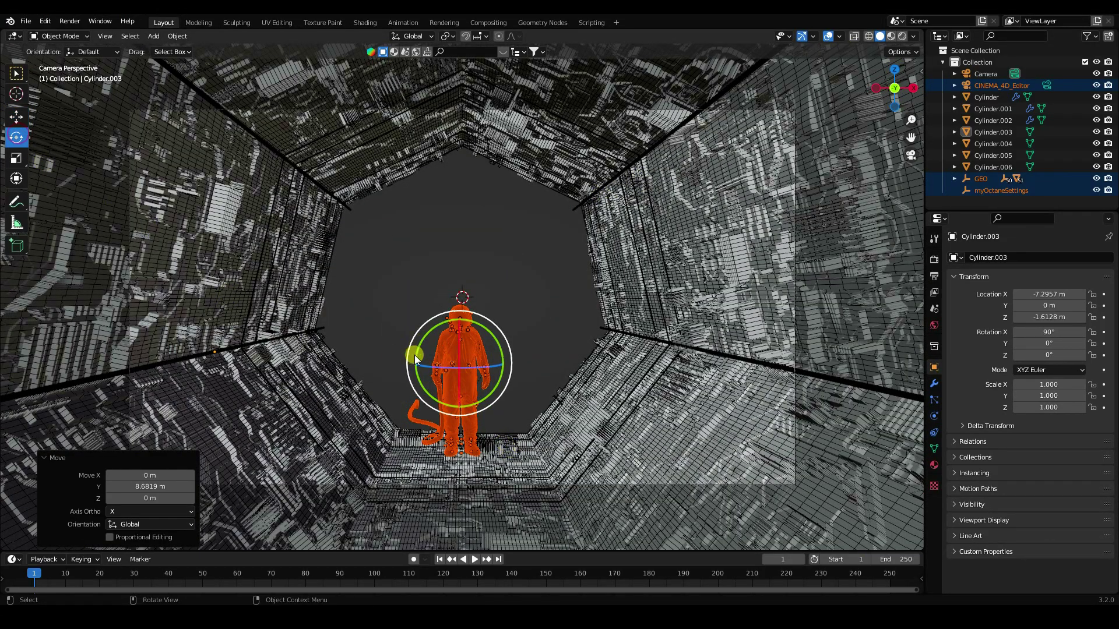
drag(423, 364, 775, 483)
click(170, 499)
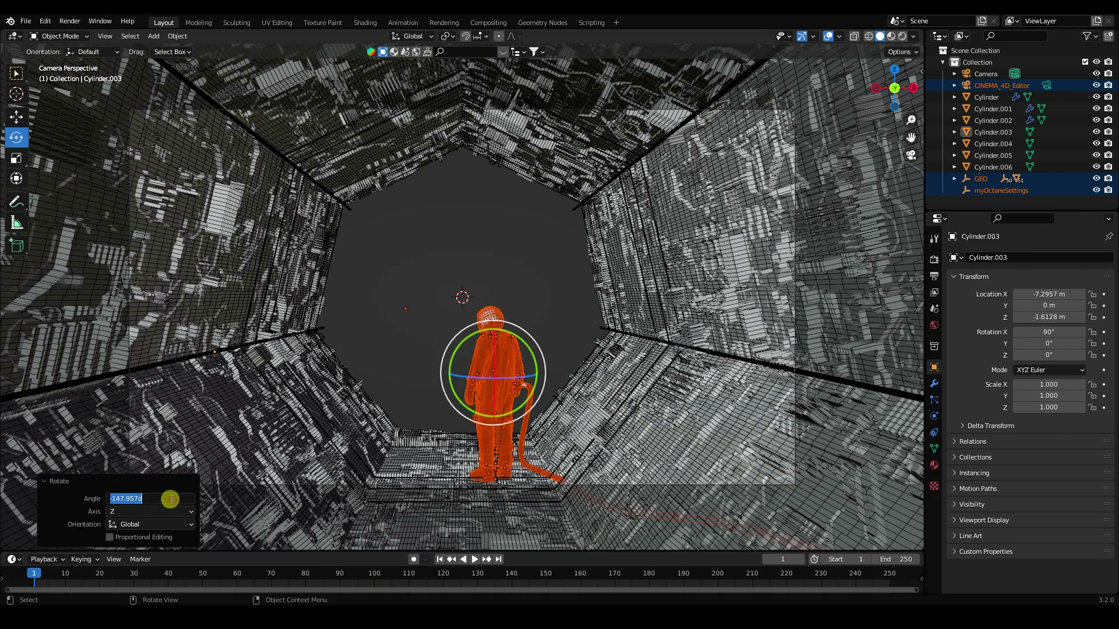
key(Return)
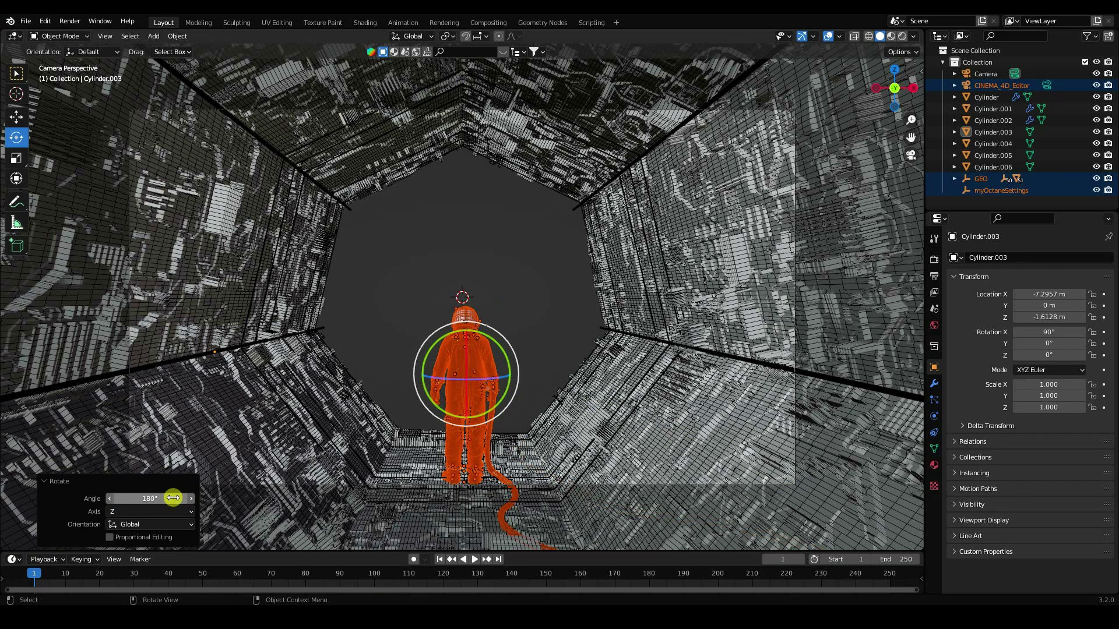
click(16, 117)
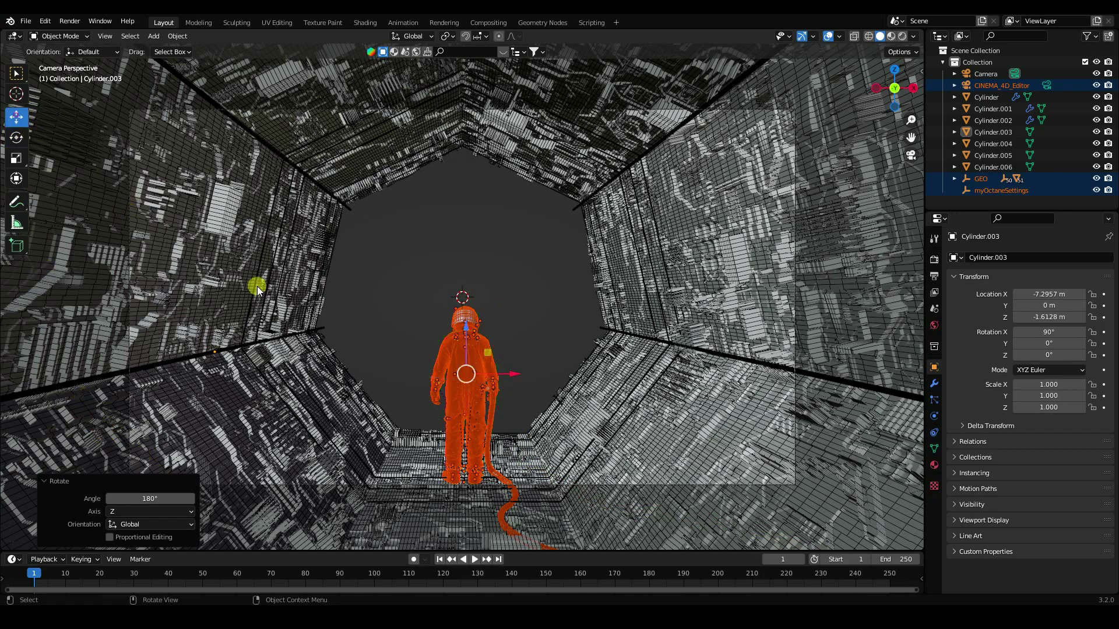
- Enlarge the astronaut slightly, set it back on the floor and reposition it along the tunnel
key(s)
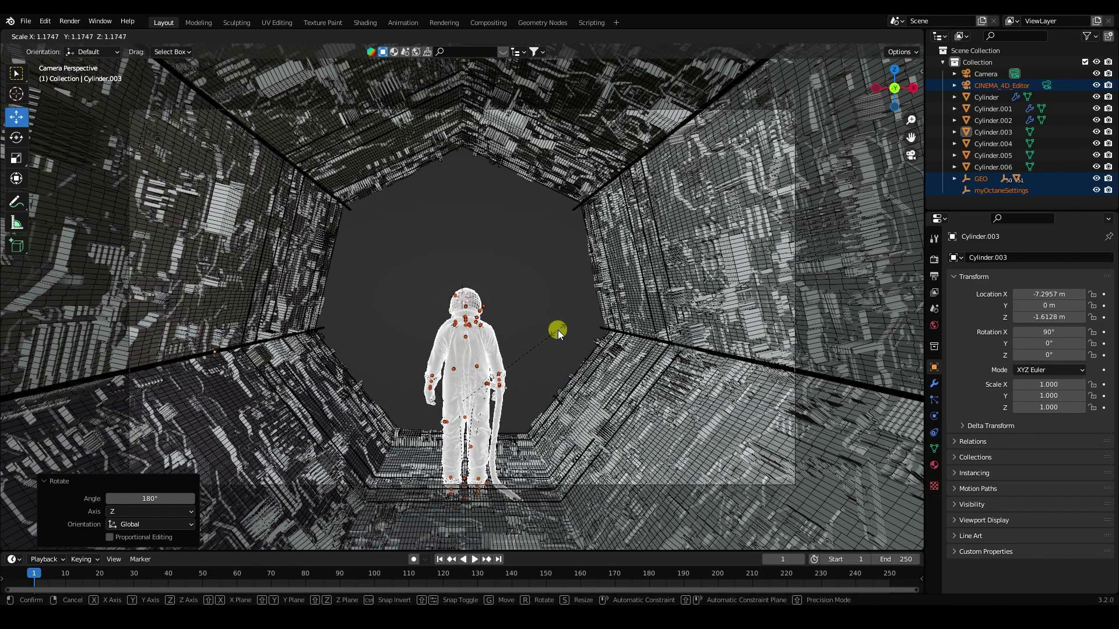
click(561, 330)
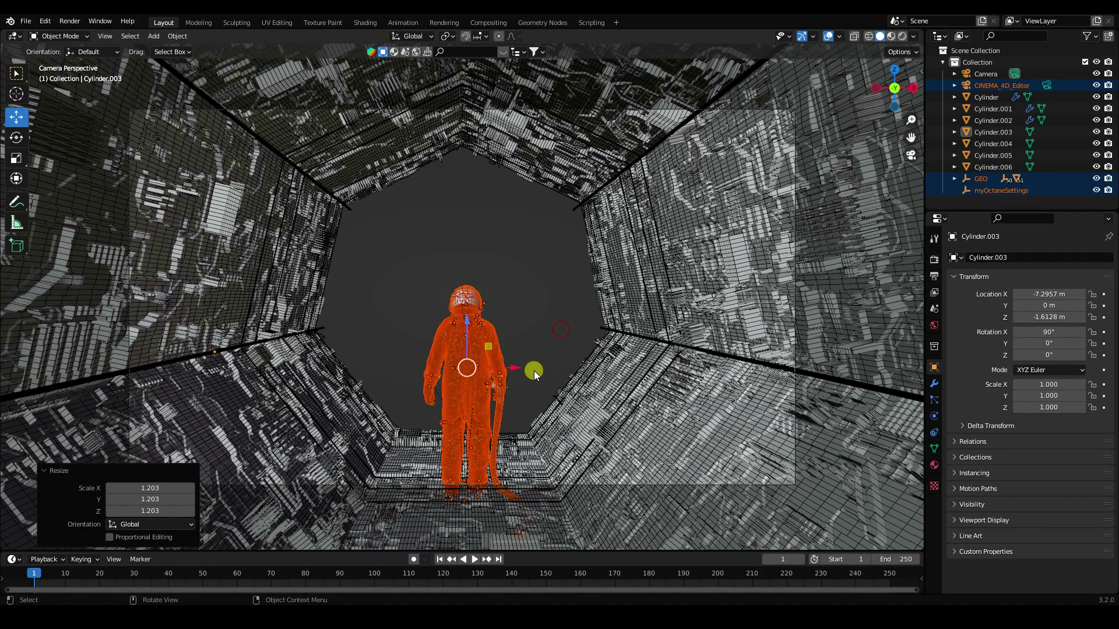
key(KP_1)
scroll(362, 334, down, 2)
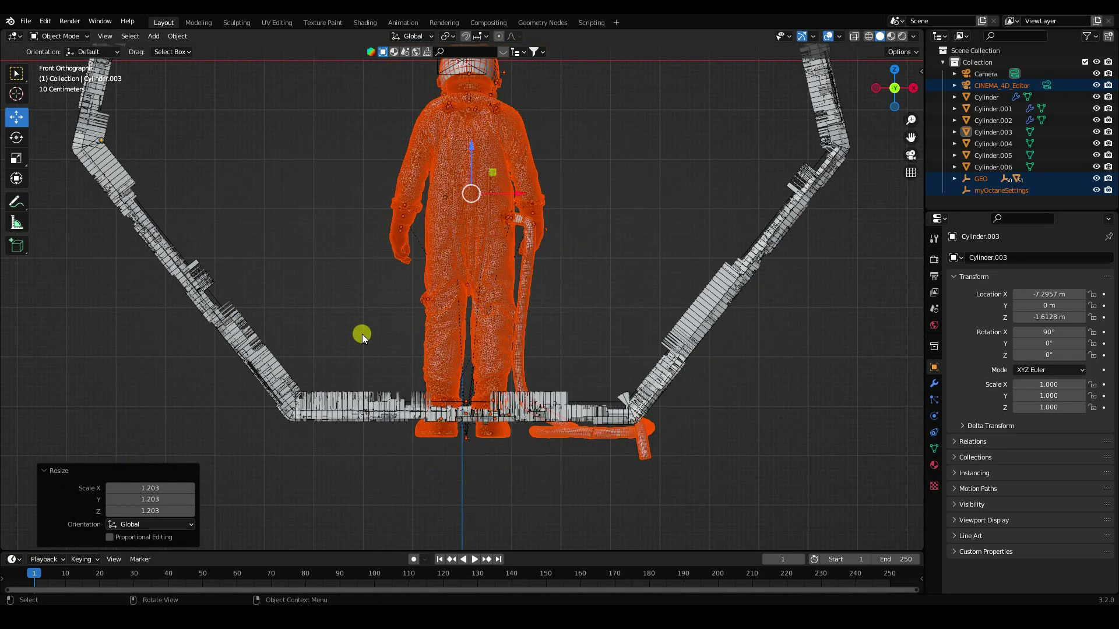
drag(474, 155, 475, 119)
key(KP_0)
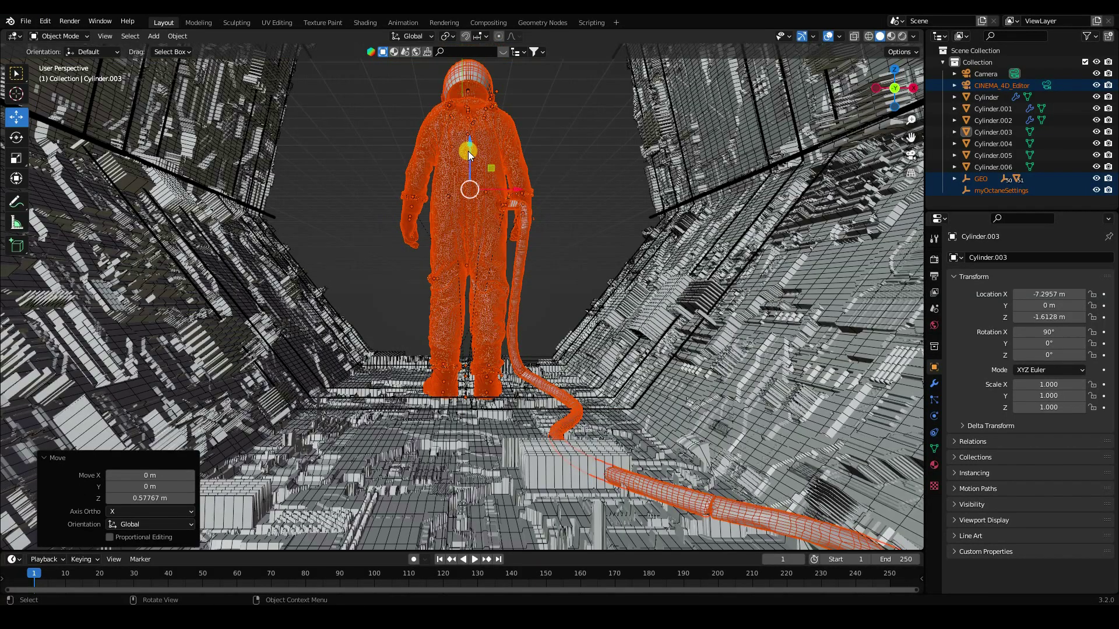
middle_drag(502, 243, 342, 379)
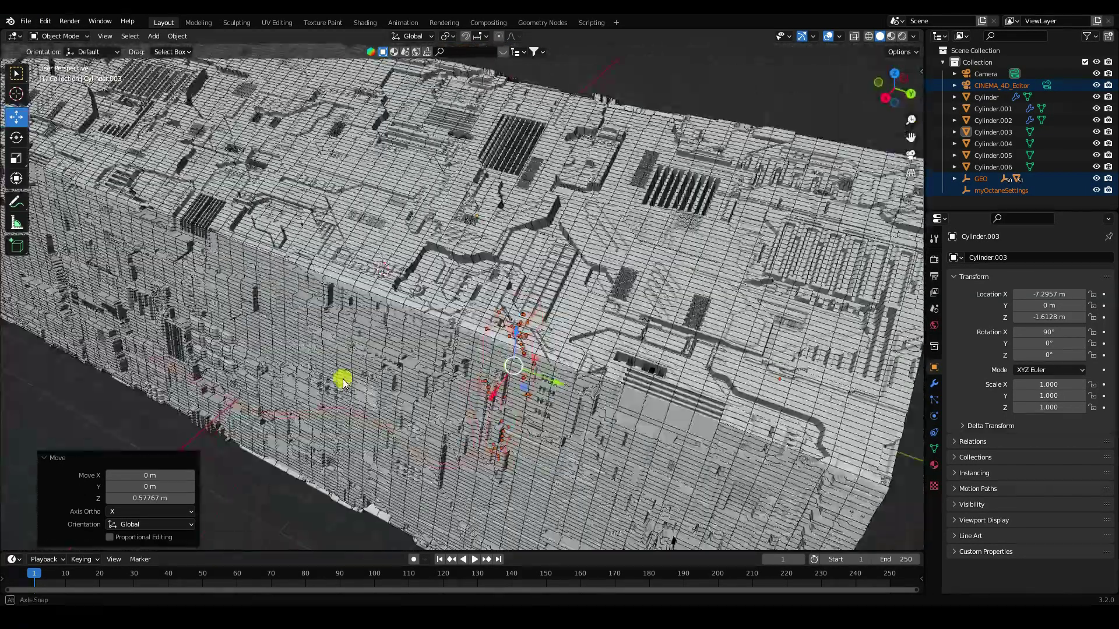
drag(533, 382, 792, 463)
key(KP_0)
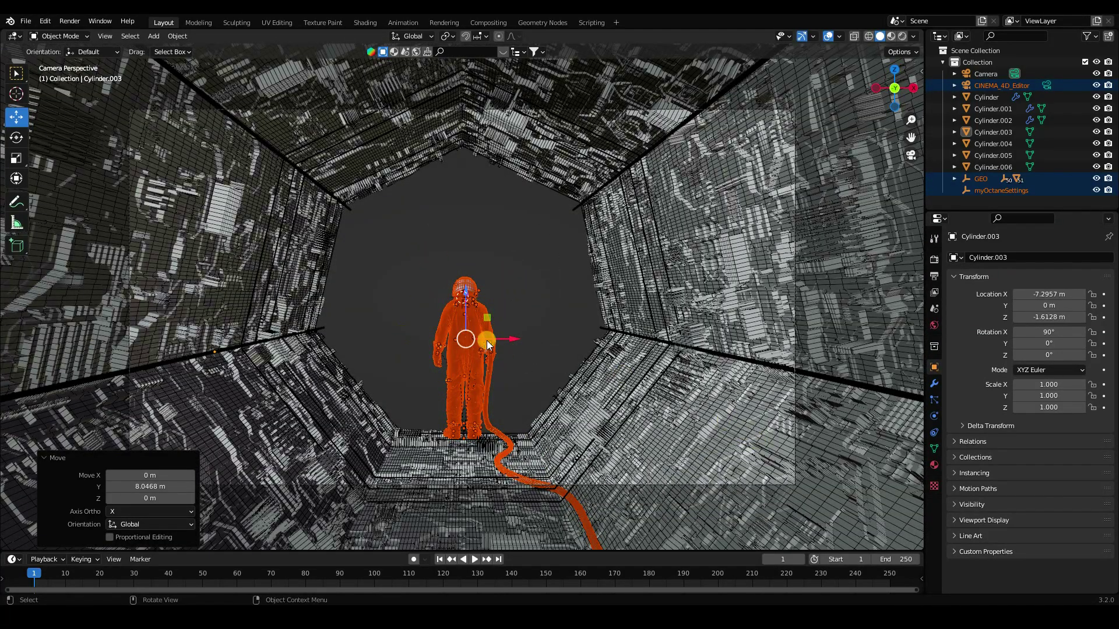
- Import Star 89W Crash Site.fbx as an FBX model
click(404, 274)
click(410, 281)
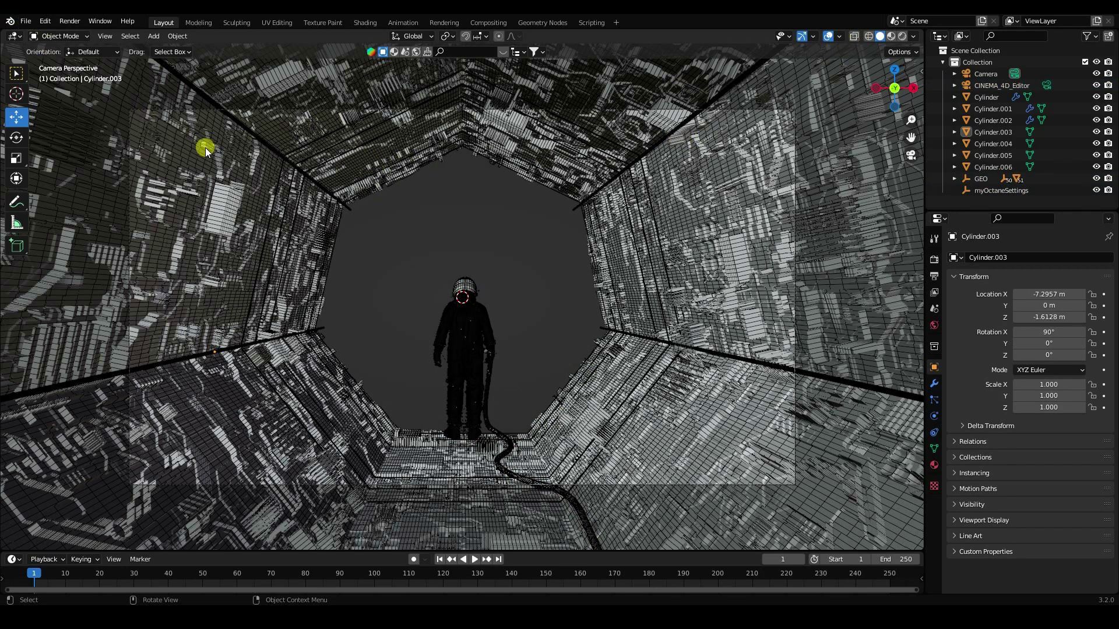
click(26, 21)
mouse_move(59, 181)
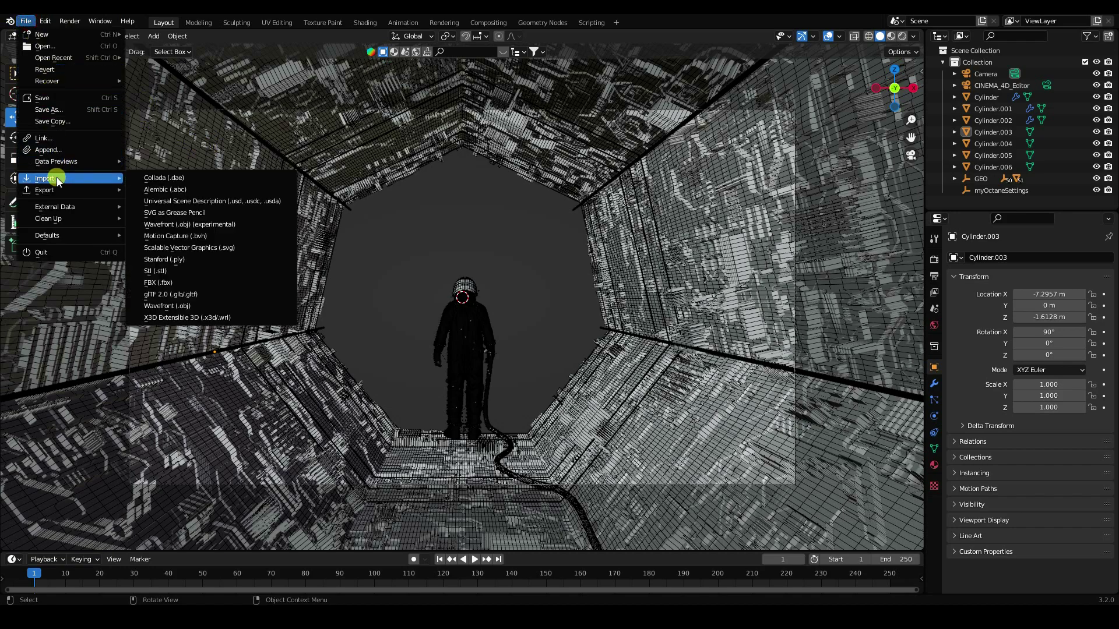
click(171, 285)
click(534, 220)
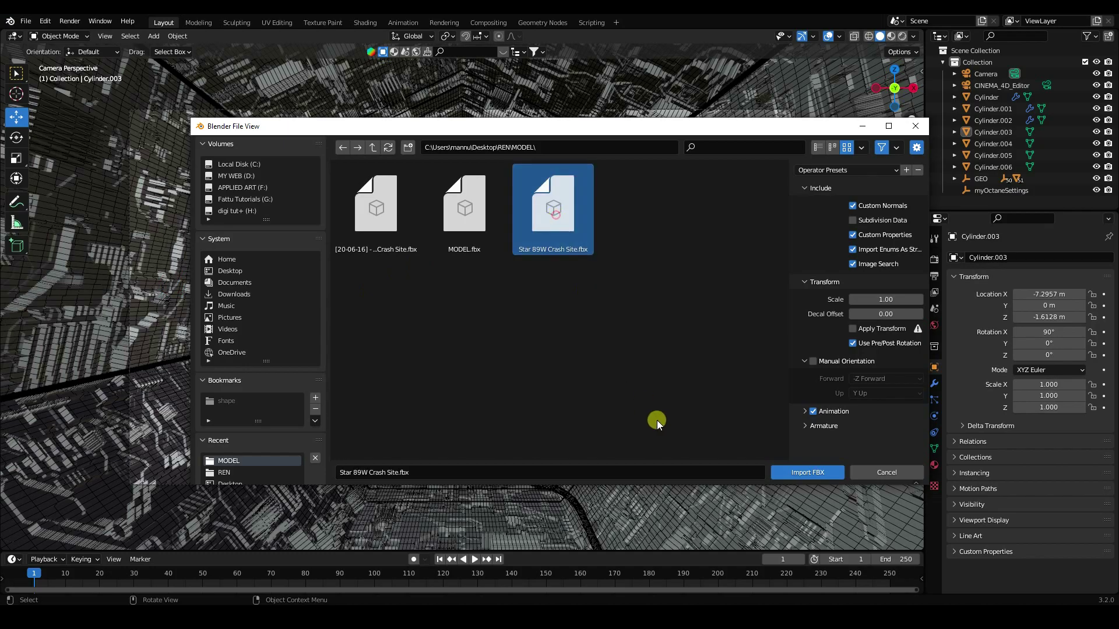
click(810, 472)
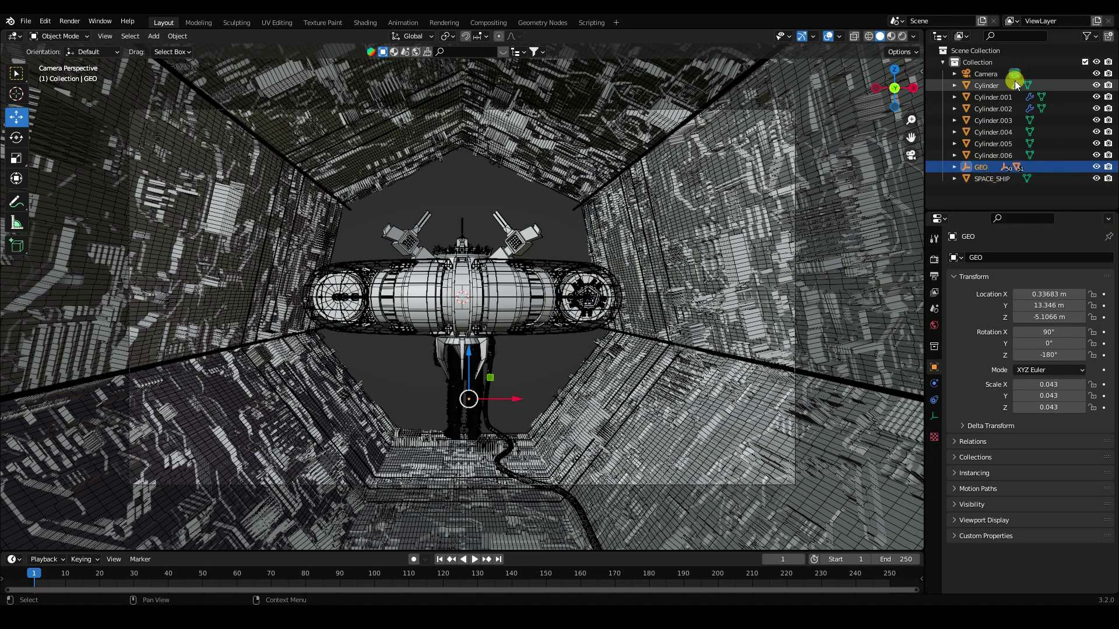
- Move the SPACE_SHIP out along Y down the tunnel and tilt it at an angle
click(989, 180)
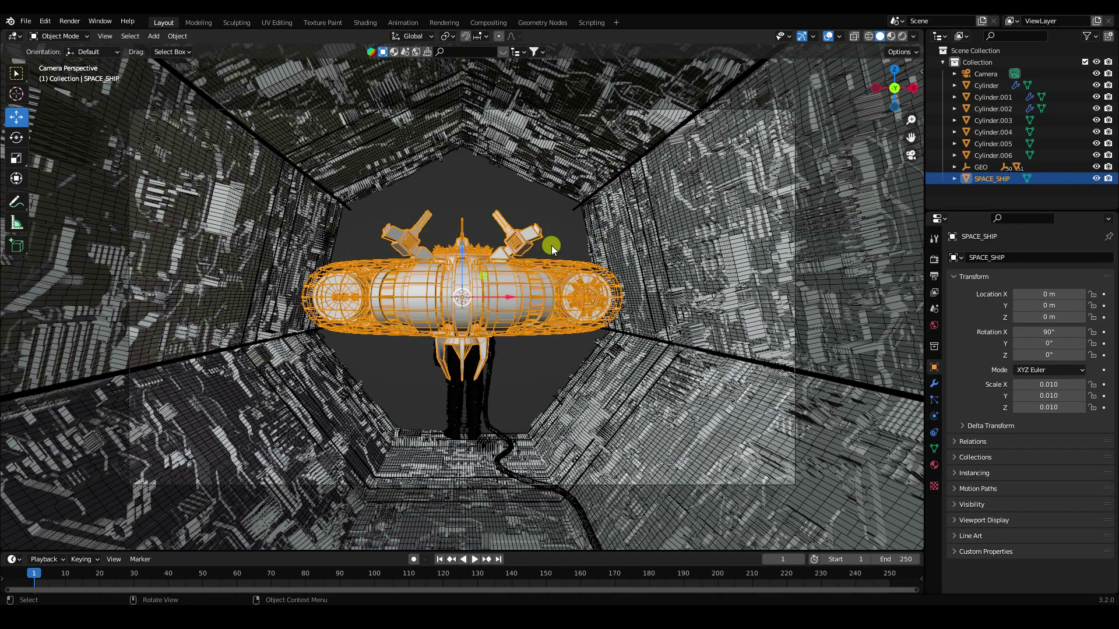
key(KP_Decimal)
scroll(425, 297, down, 5)
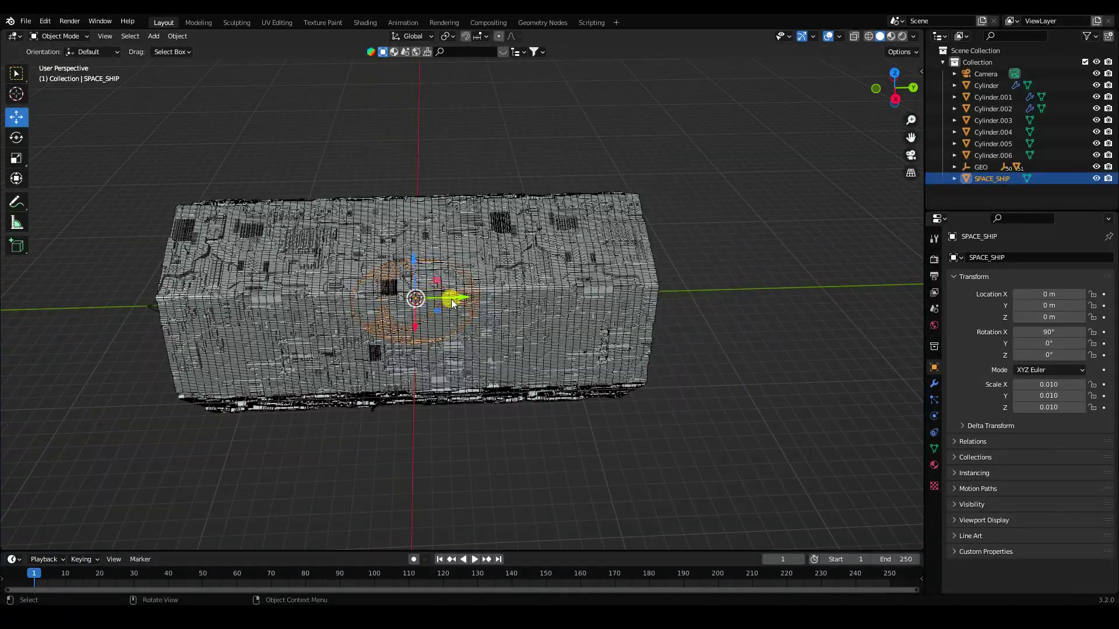
drag(451, 299, 753, 282)
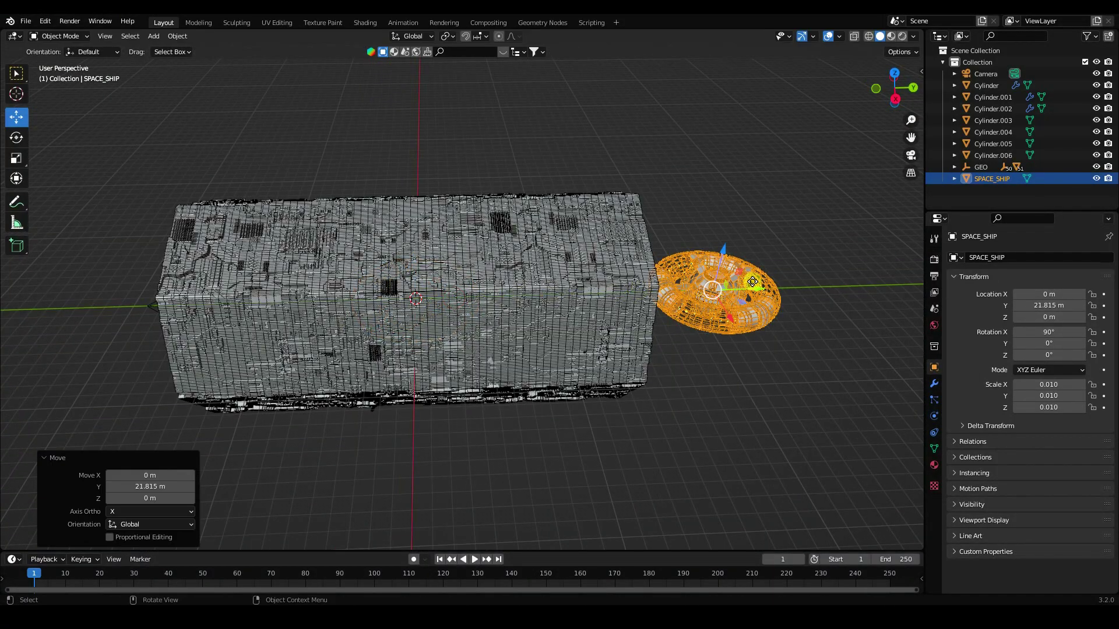
key(KP_0)
click(16, 138)
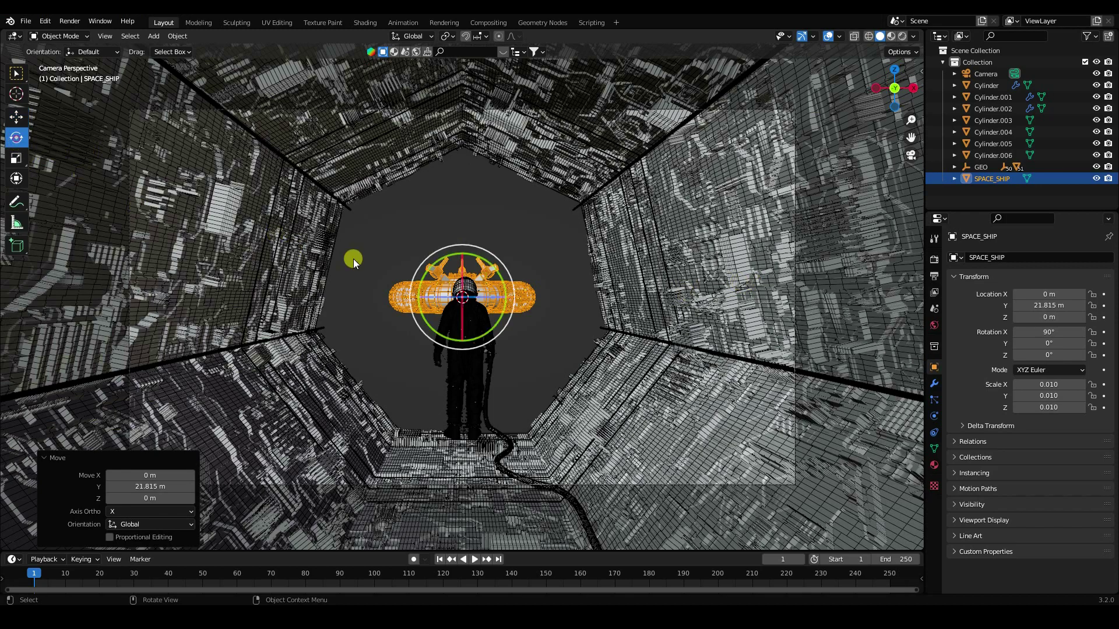
mouse_move(471, 272)
mouse_down()
mouse_move(499, 305)
mouse_move(466, 300)
mouse_move(502, 332)
mouse_move(462, 276)
mouse_move(463, 257)
mouse_up()
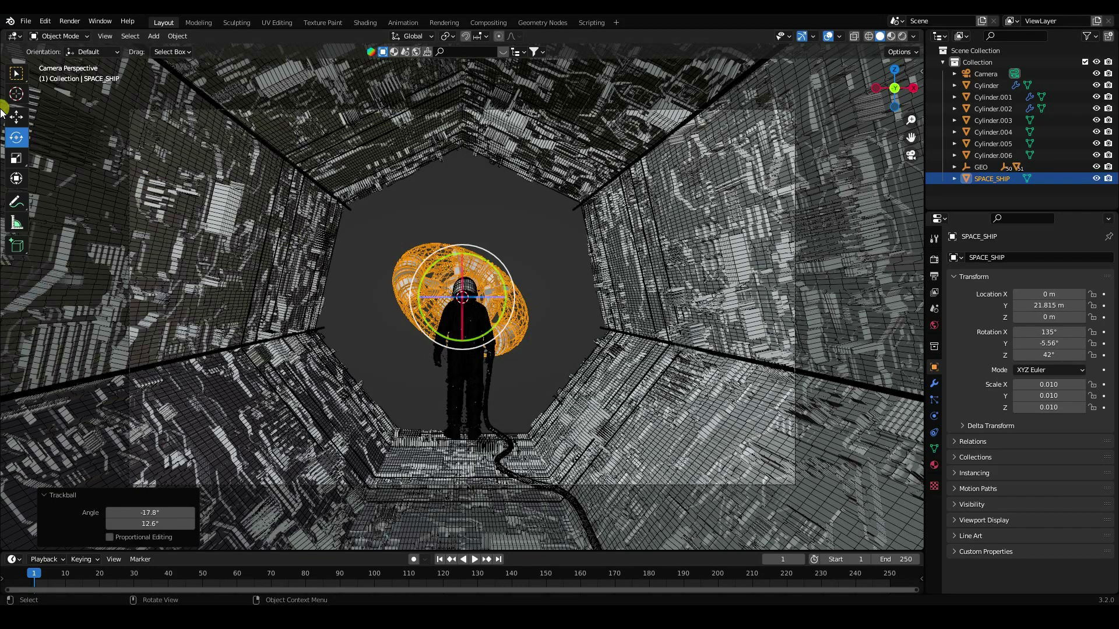
- Fine-tune the spaceship's position to sit just left of the astronaut, about Y 19.8 m
click(15, 118)
drag(506, 297, 441, 302)
middle_drag(602, 327, 484, 376)
scroll(484, 376, down, 5)
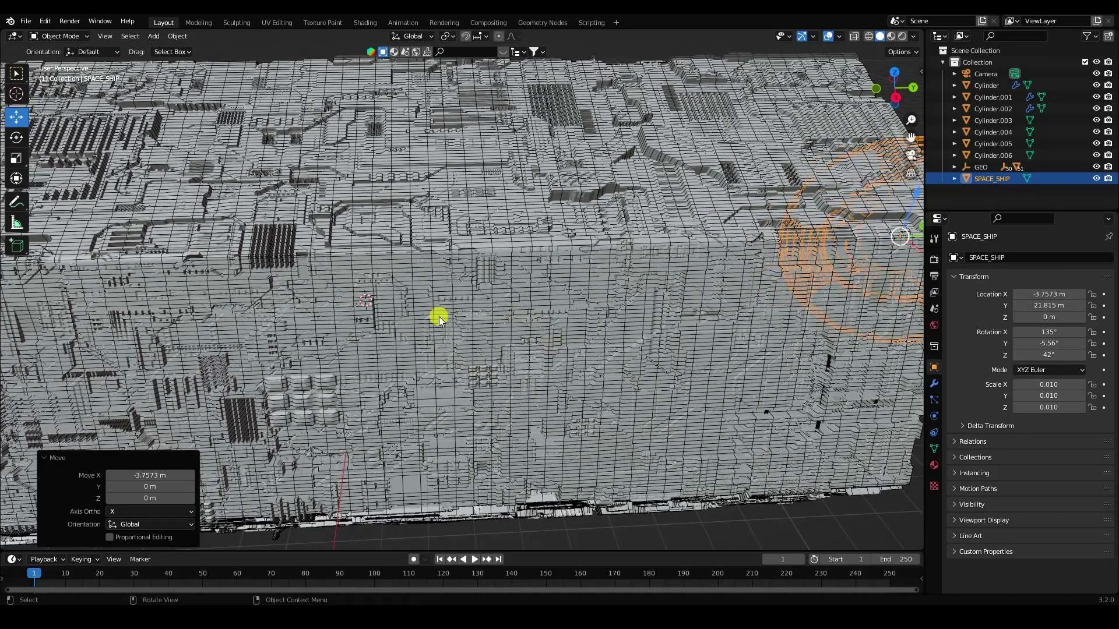
drag(820, 253, 785, 263)
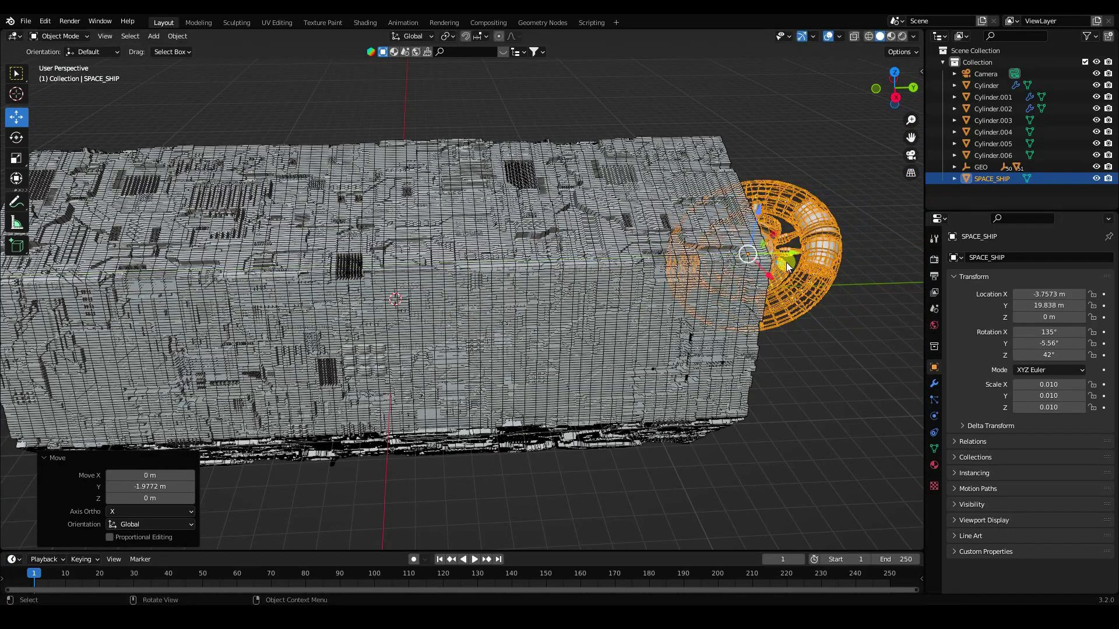
key(KP_0)
drag(424, 294, 440, 302)
- Scale the spaceship up to 0.014 and deselect it
key(s)
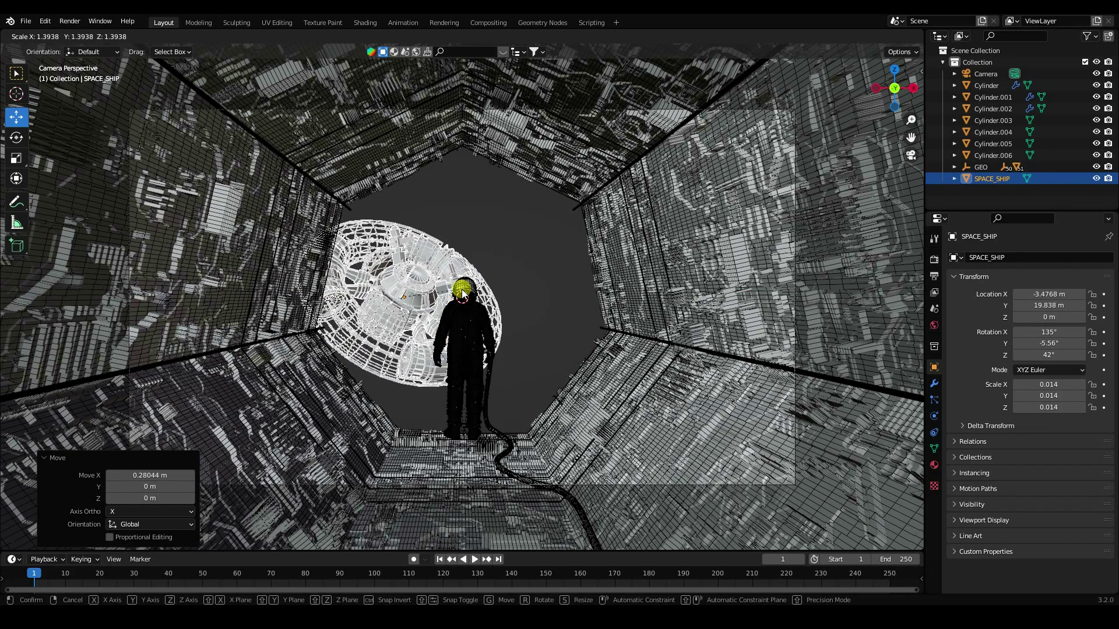
click(463, 293)
click(536, 246)
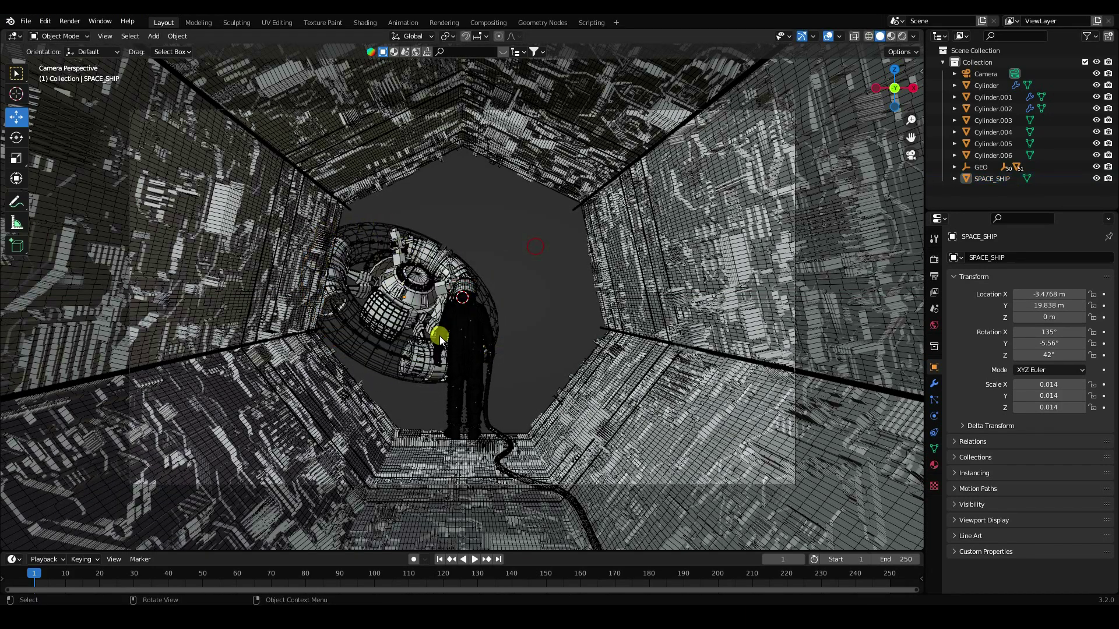
scroll(384, 289, up, 2)
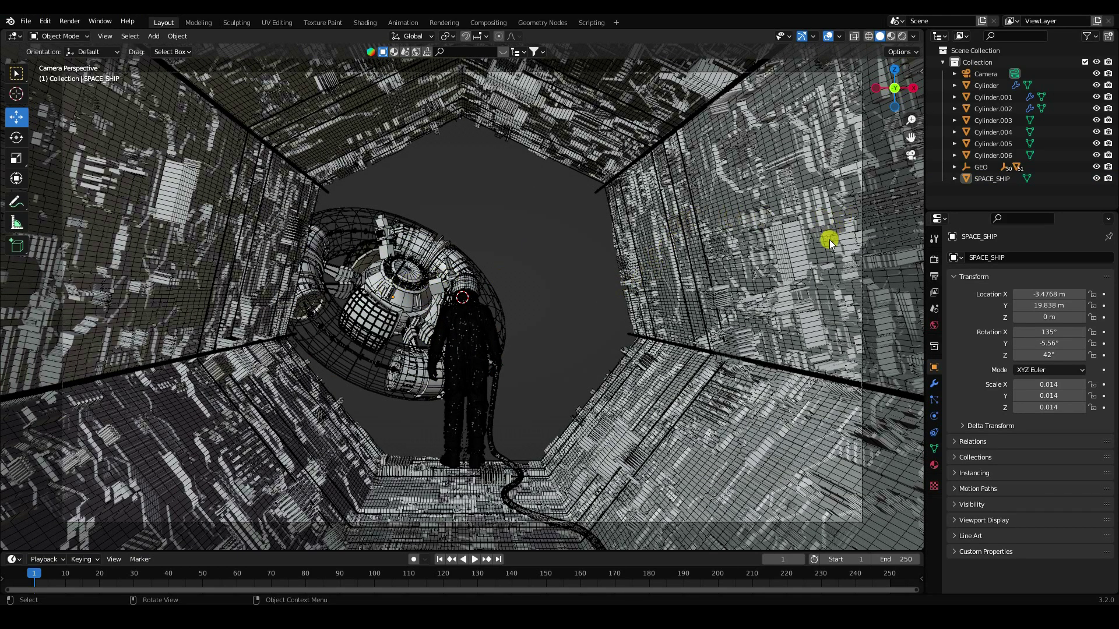
- Copy and paste the spaceship as SPACE_SHIP.001 and move the copy along Y
click(991, 178)
right_click(991, 178)
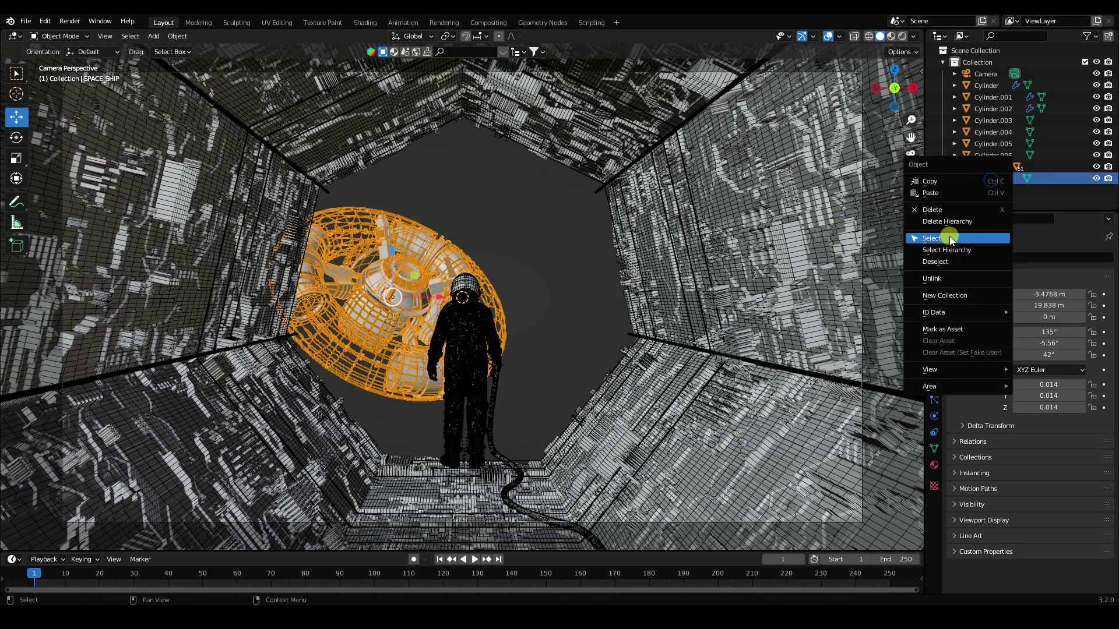
click(945, 250)
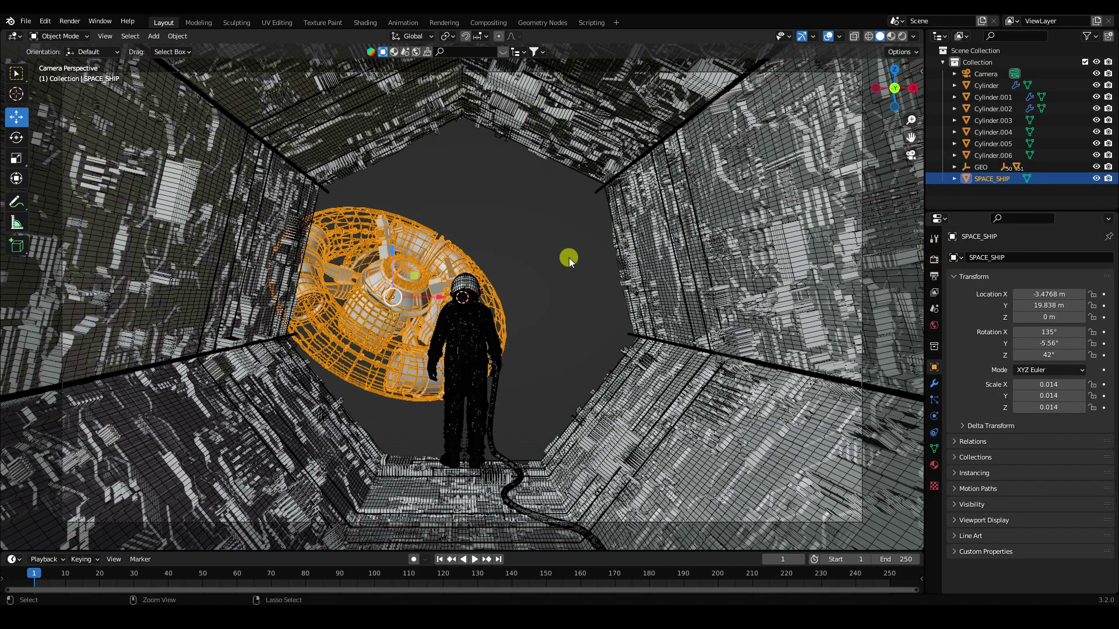
key(ctrl+c)
key(ctrl+v)
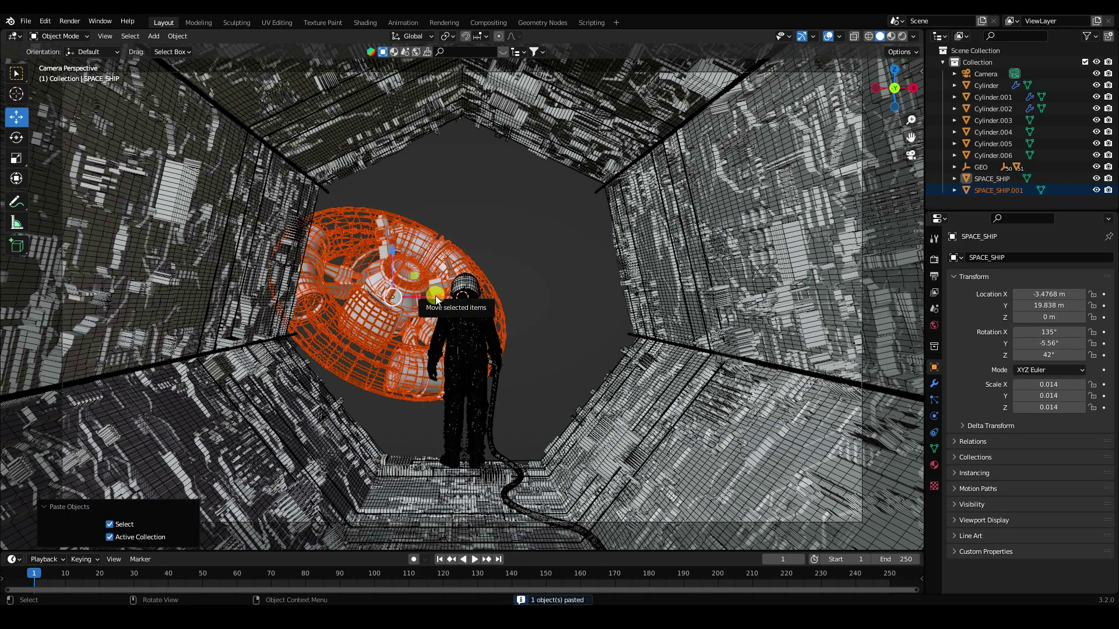
key(g)
click(582, 302)
middle_drag(581, 302, 615, 303)
key(g)
key(y)
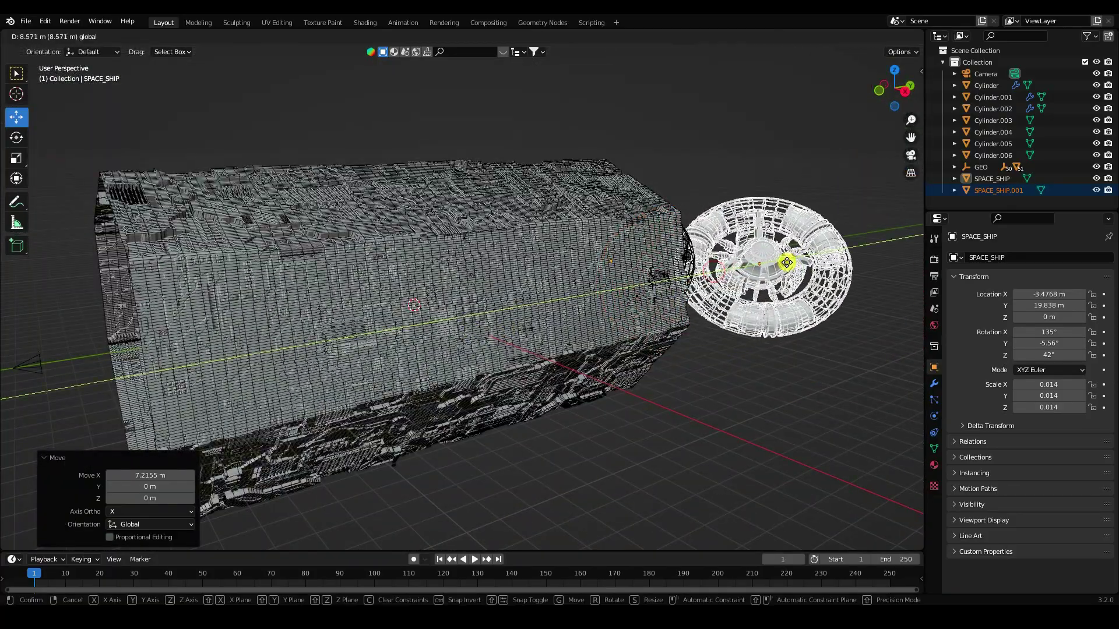
click(786, 260)
key(KP_0)
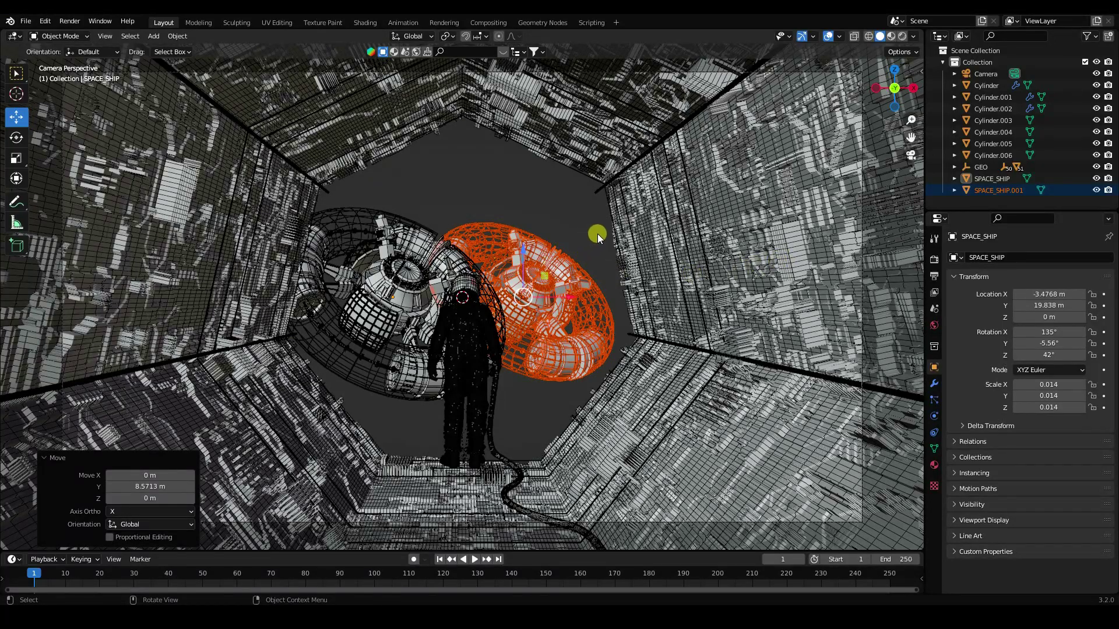
- Shrink the copy by 0.364, tilt it, and place it right of the astronaut
key(s)
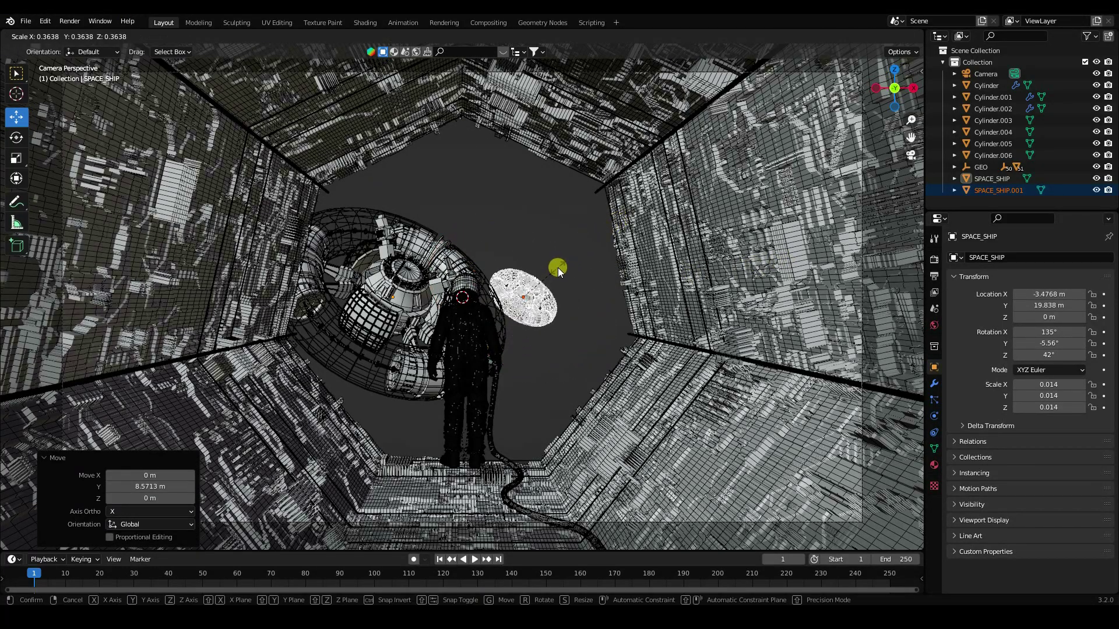
click(558, 270)
click(16, 137)
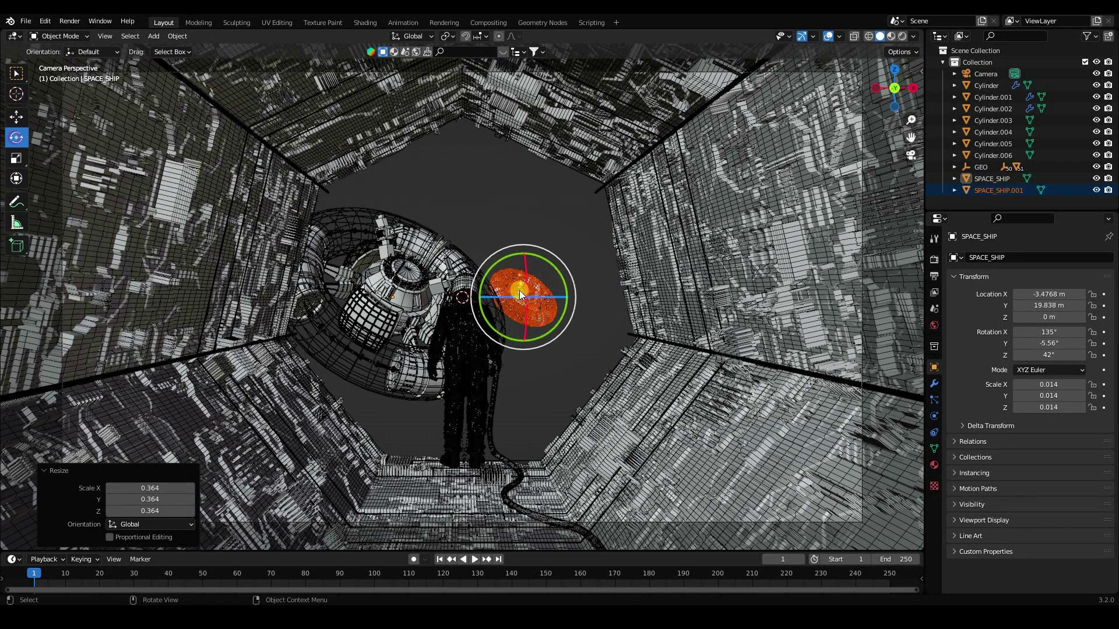
drag(520, 295, 439, 293)
click(17, 117)
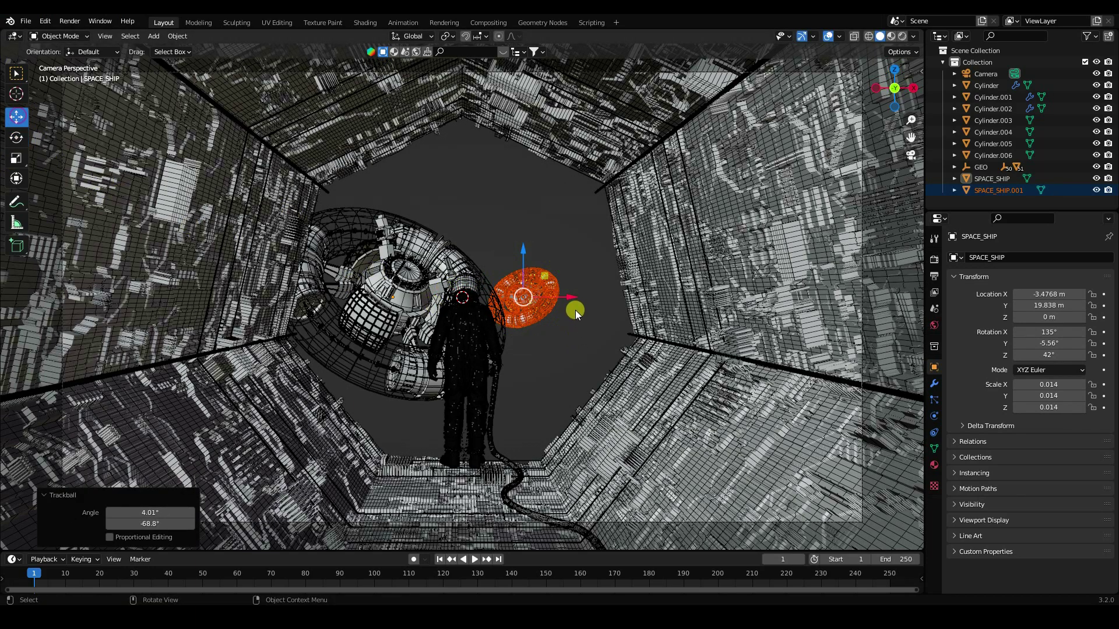
drag(575, 315, 603, 295)
click(491, 225)
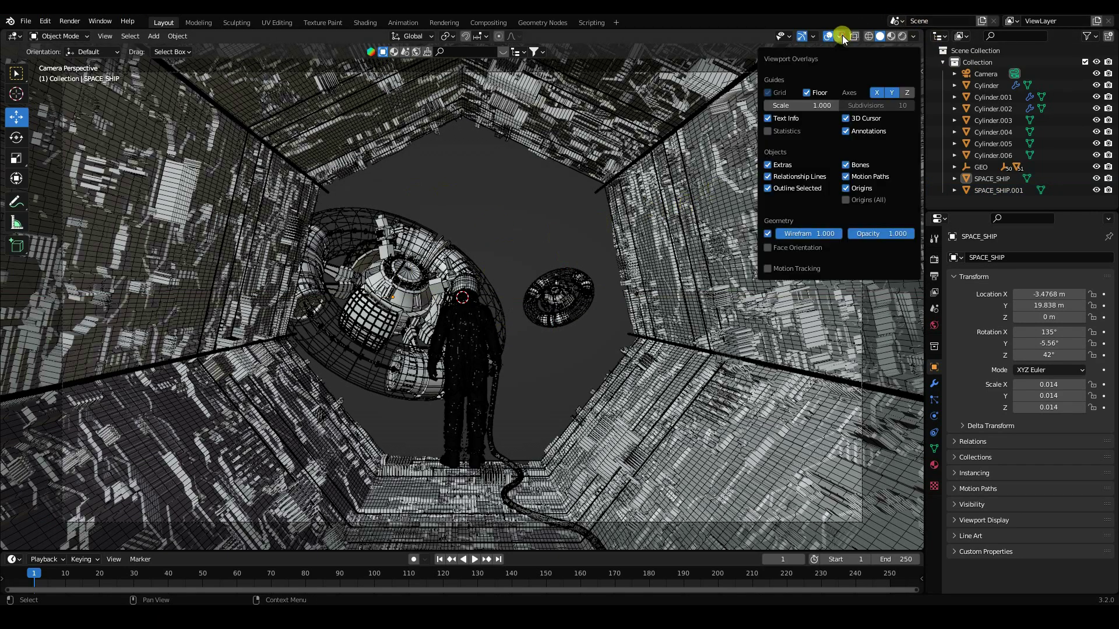
- Uncheck the Wireframe overlay and view the solid tunnel, astronaut and spaceships from outside
click(768, 234)
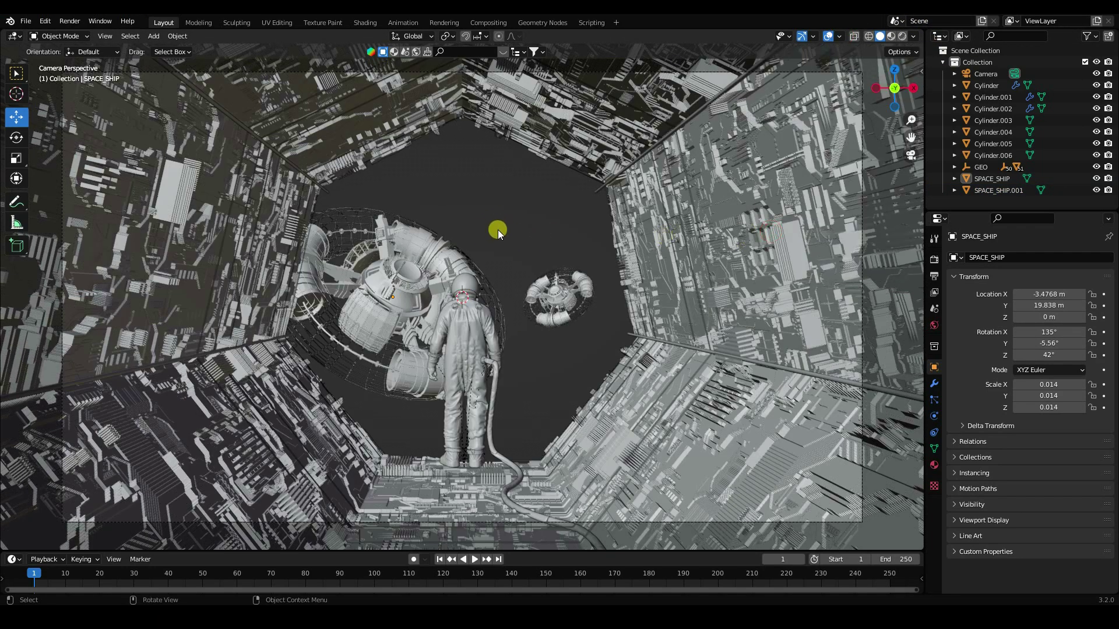
key(KP_0)
key(KP_0)
scroll(450, 264, down, 2)
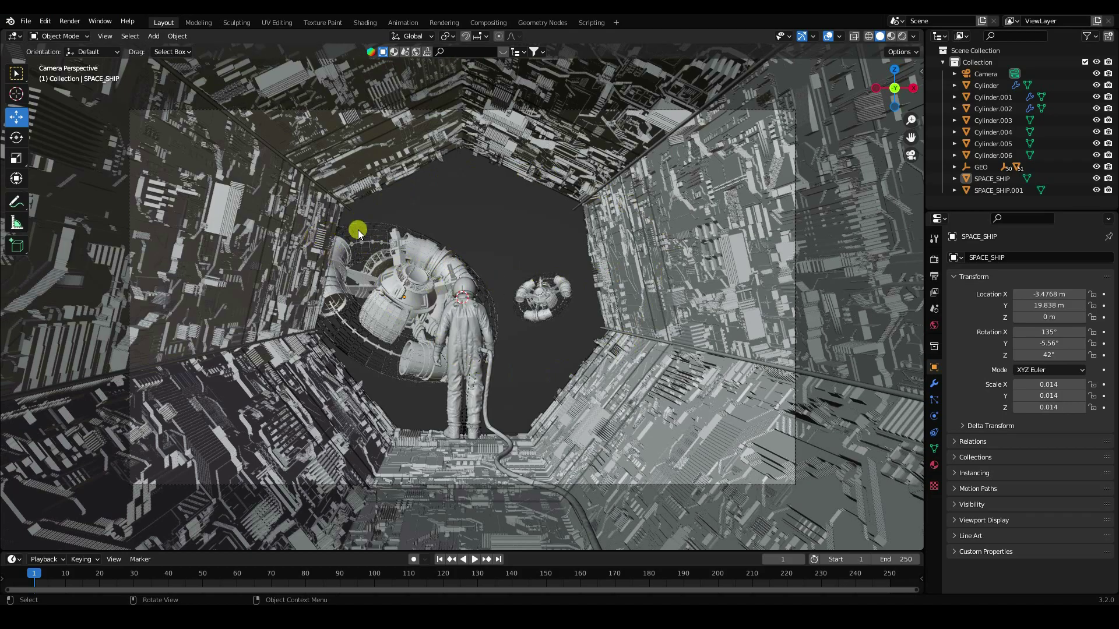
middle_drag(493, 264, 425, 265)
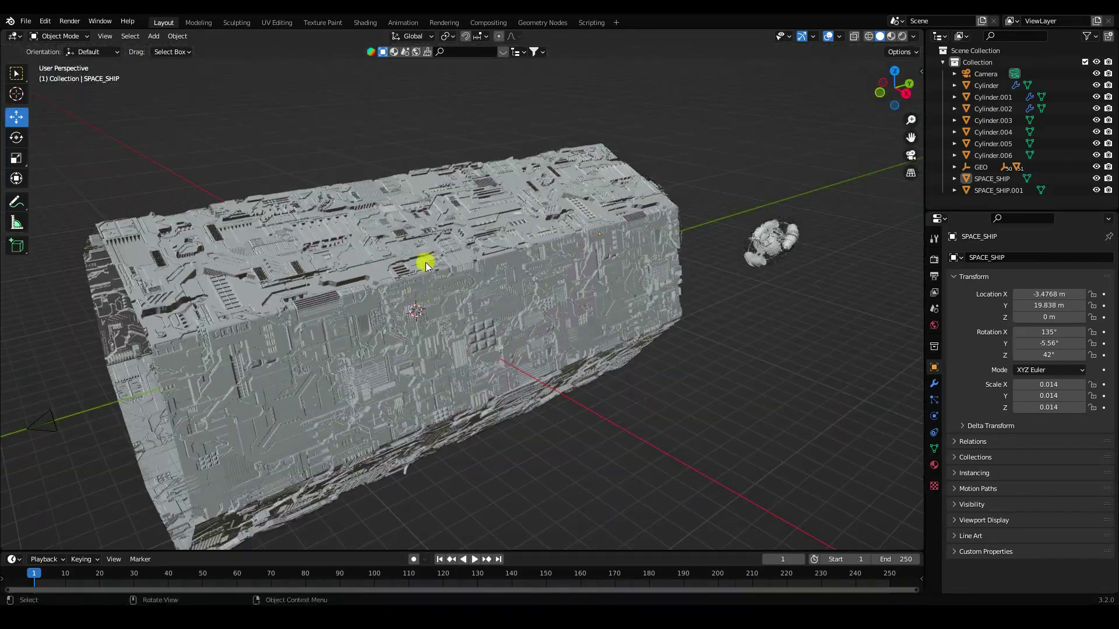
- Add a plane with a size of 20 m
click(161, 34)
mouse_move(203, 51)
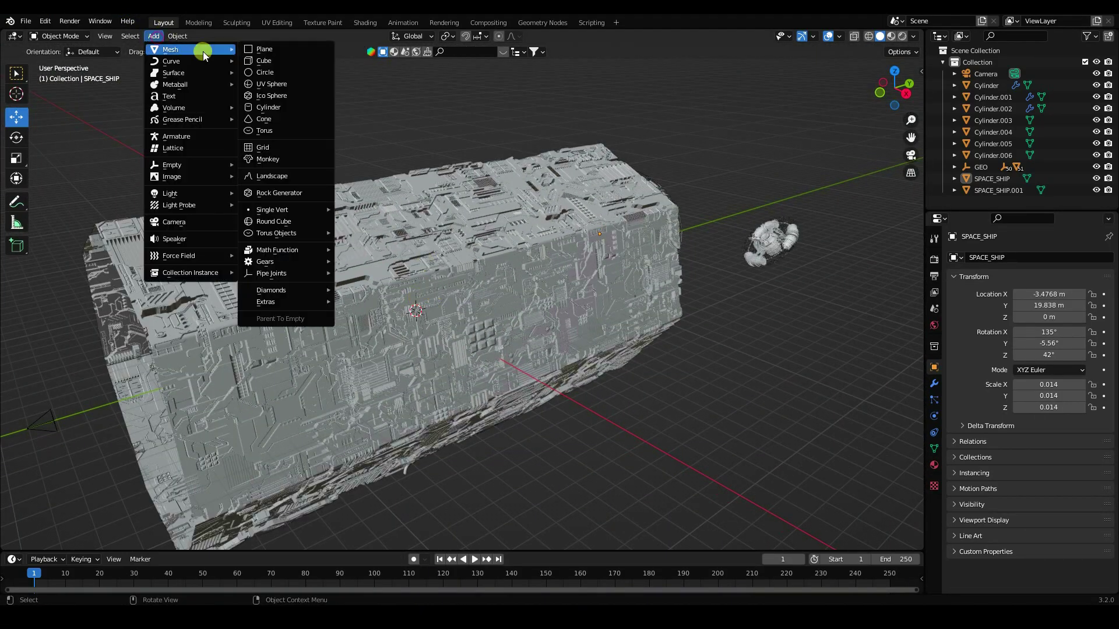
click(289, 51)
click(436, 290)
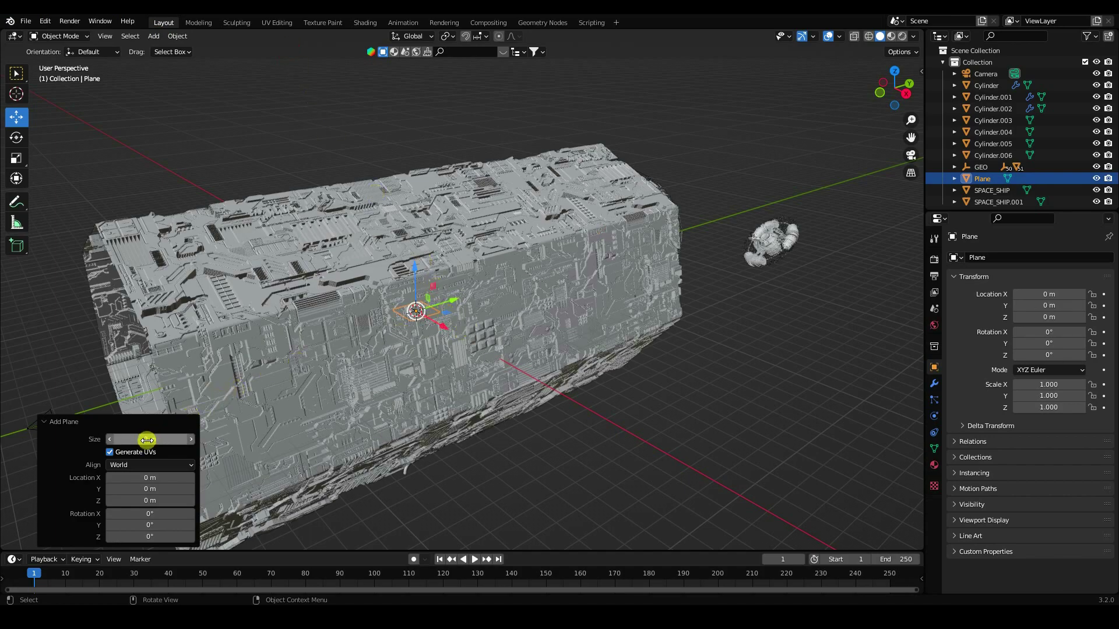
drag(147, 439, 769, 470)
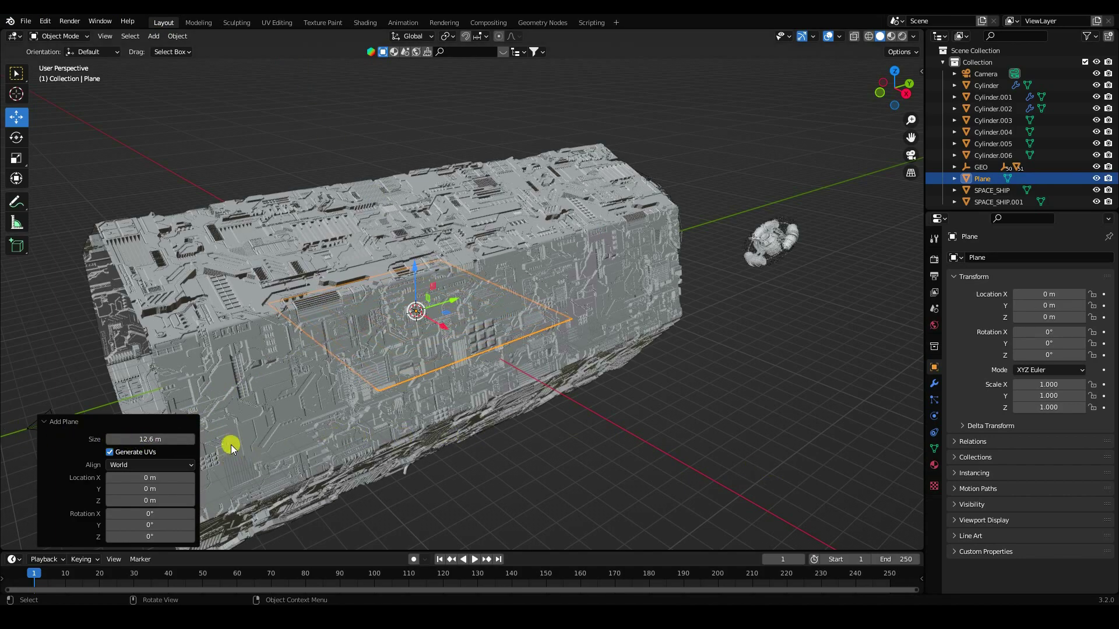
click(165, 438)
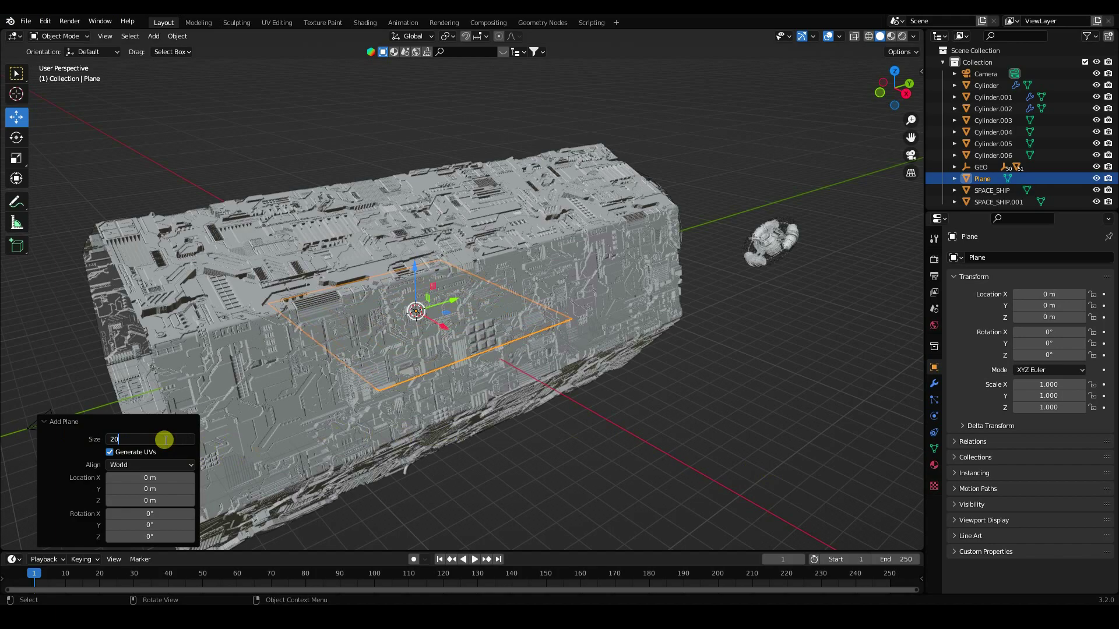
text(20)
key(Return)
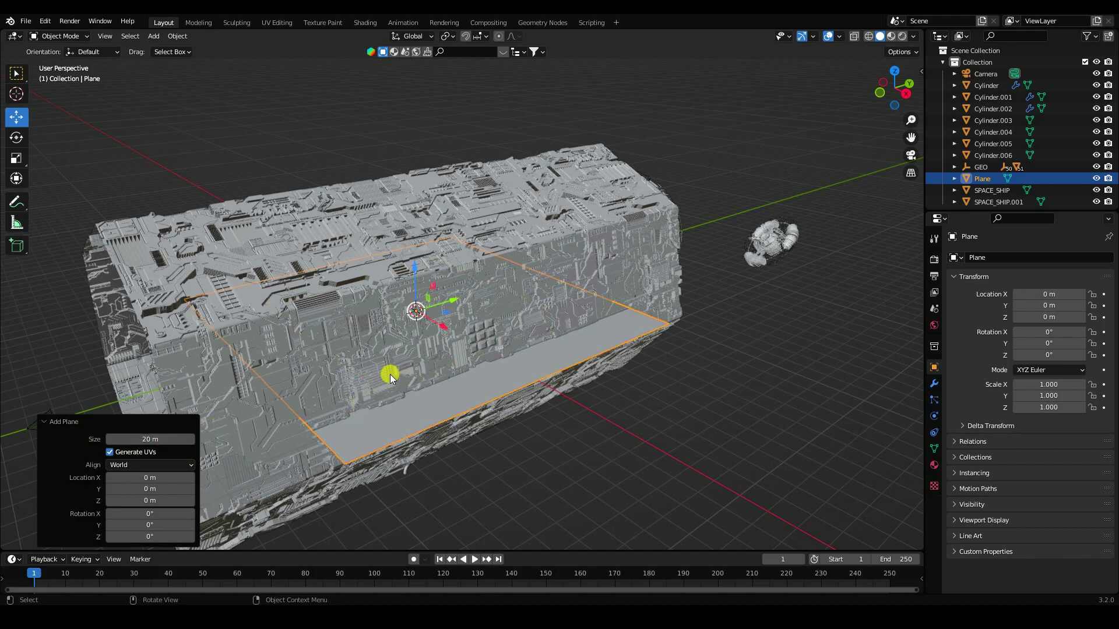
- Rotate the plane 90° on X to stand upright and move it to the tunnel's far end
click(146, 514)
text(90)
key(Return)
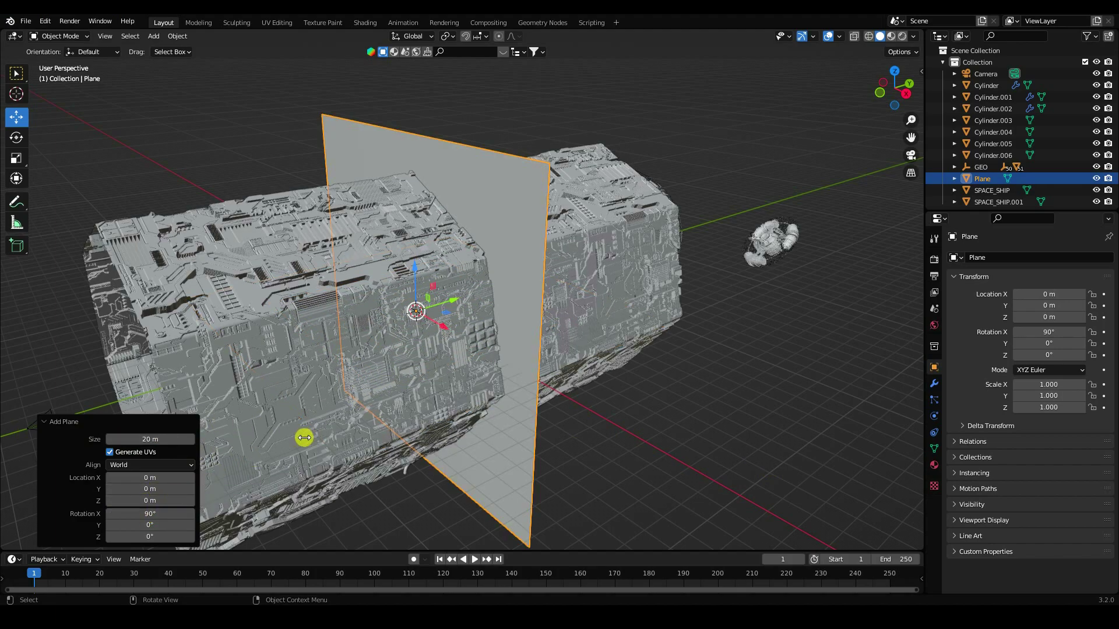
drag(459, 308, 757, 269)
key(KP_0)
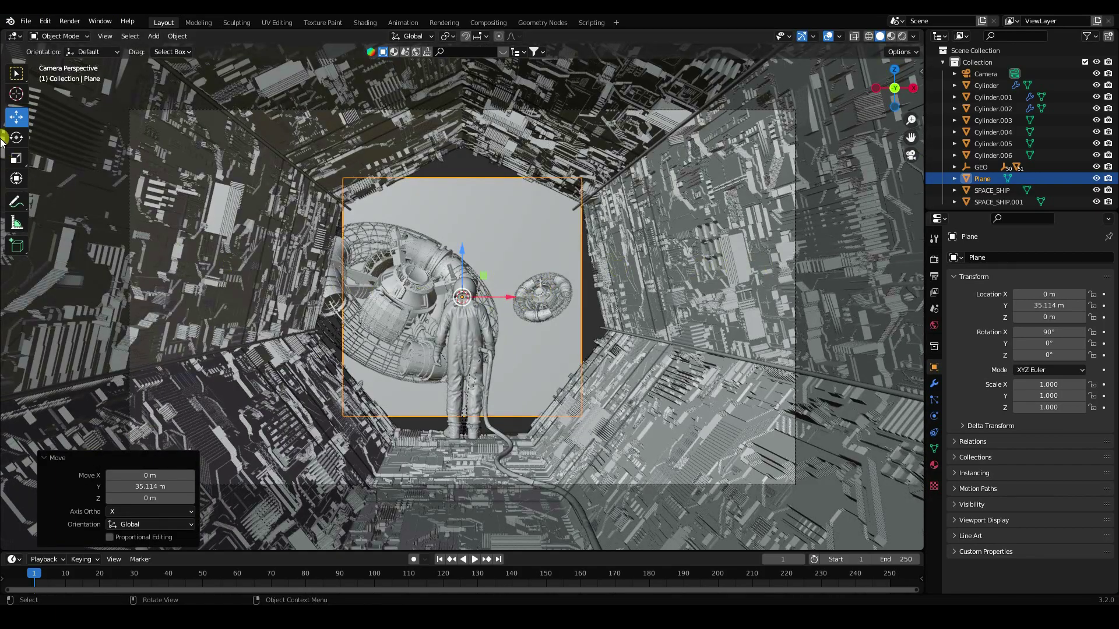
- Stretch the backdrop plane wider along X and taller along Z
click(16, 159)
drag(509, 297, 548, 299)
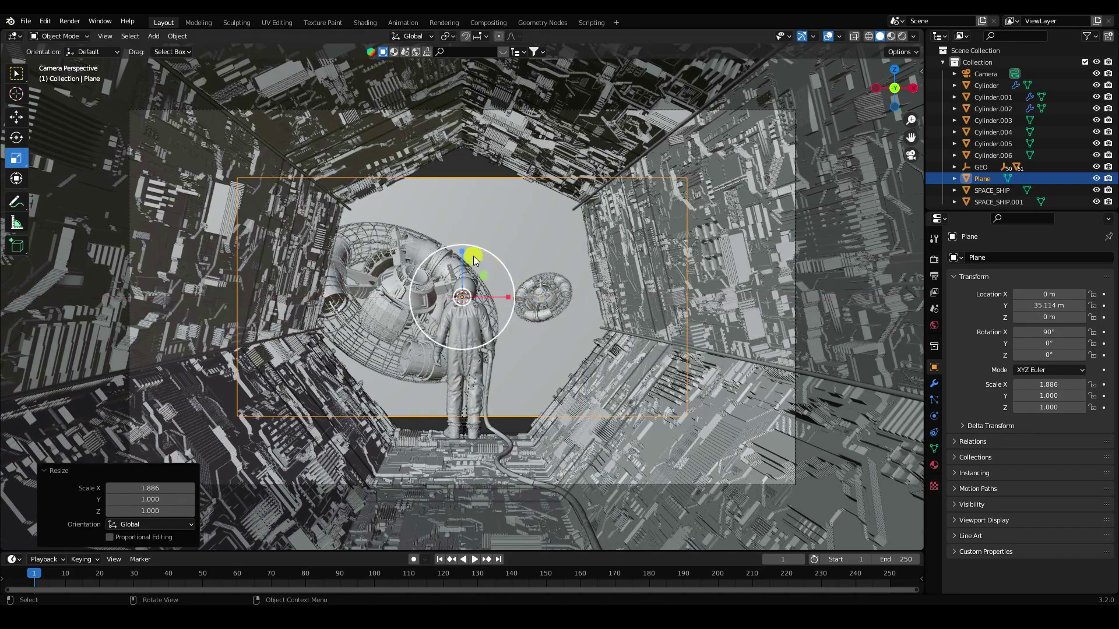
drag(466, 256, 467, 243)
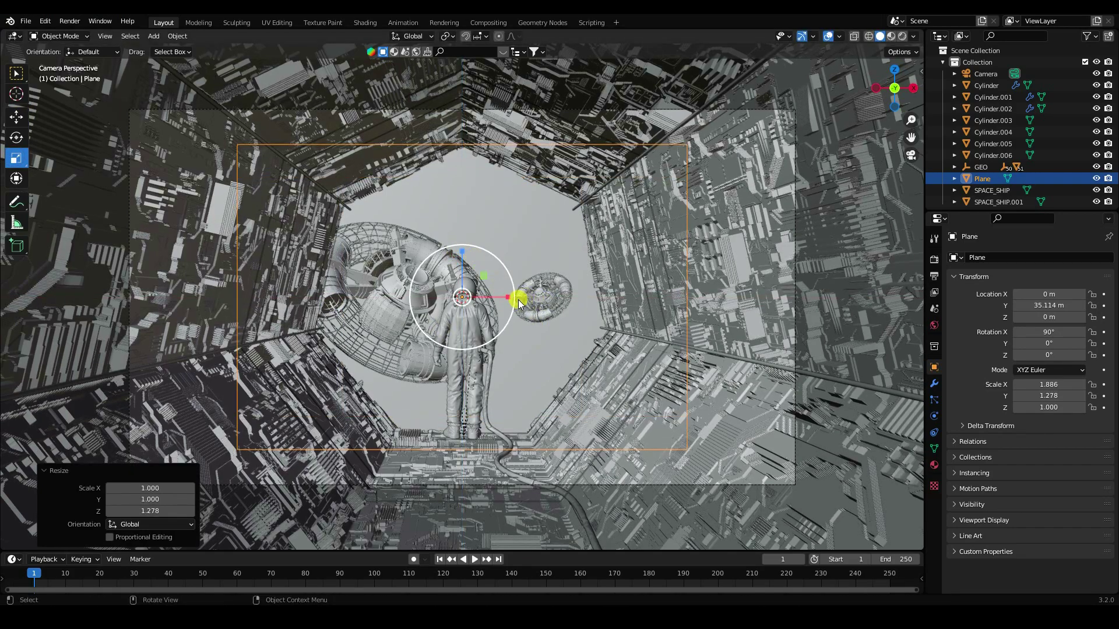
drag(511, 299, 518, 295)
click(13, 118)
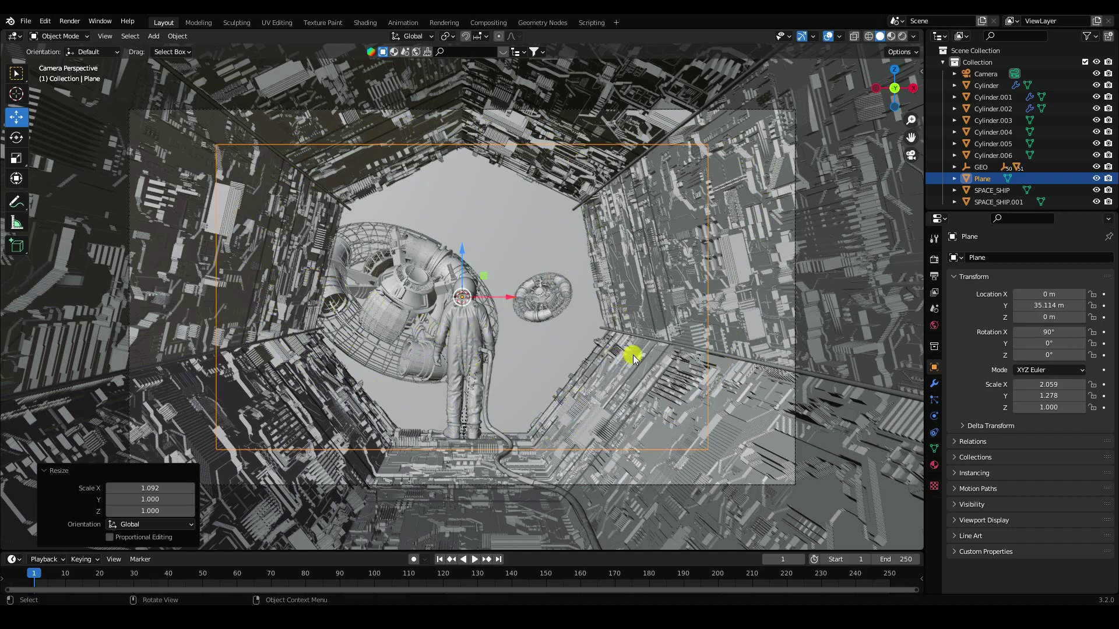
- Save the file as s.blend and select the tunnel wall cylinder
click(25, 21)
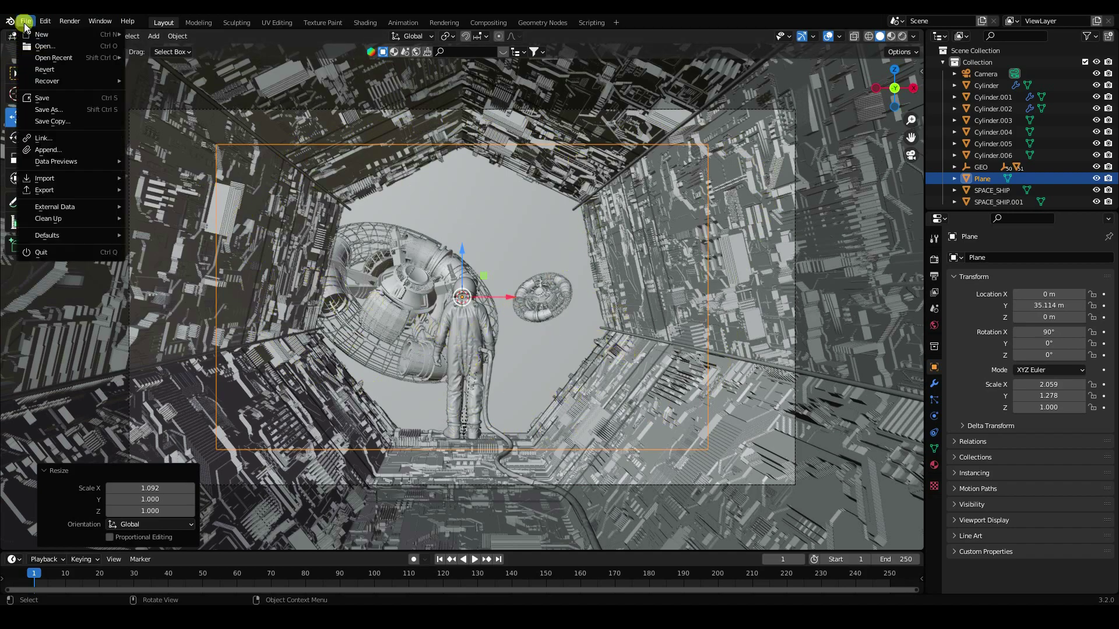
click(43, 97)
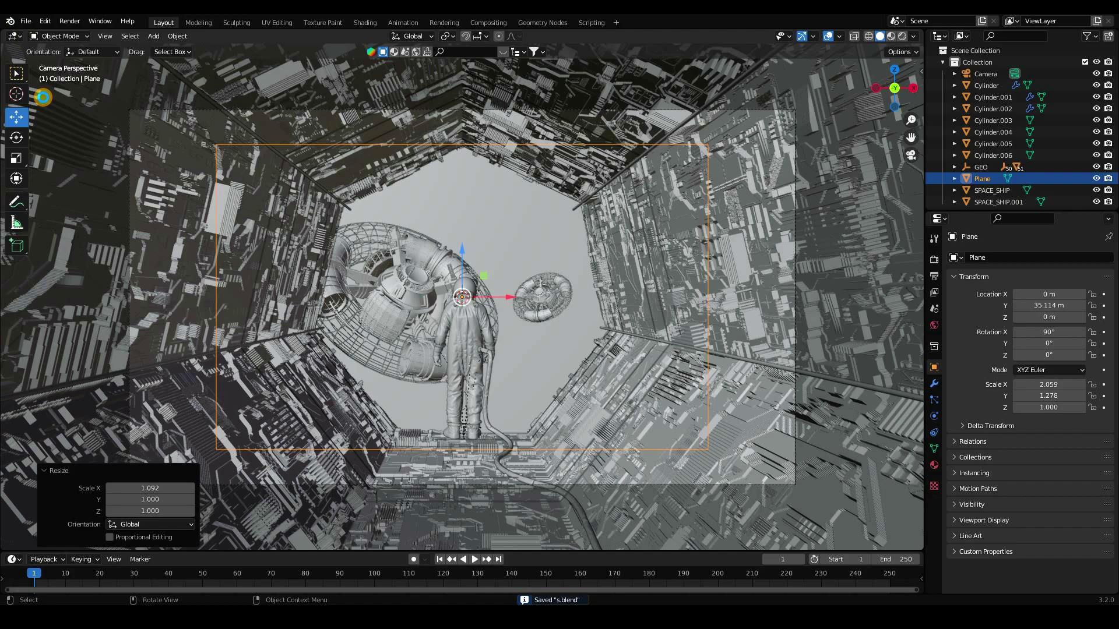
click(178, 249)
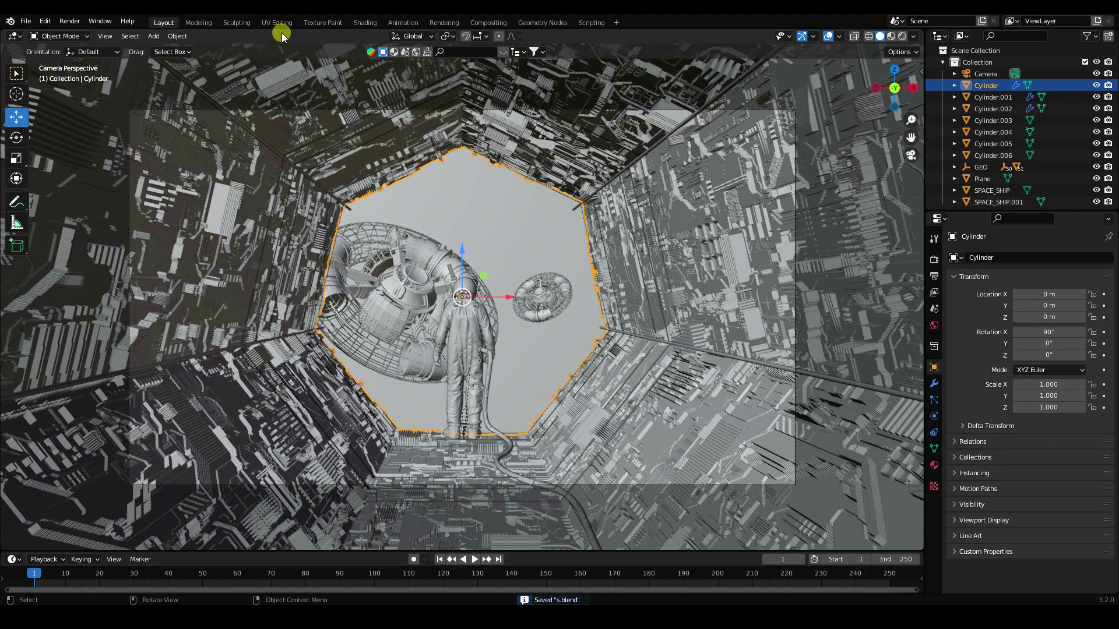
- Switch to the Shading workspace, rearrange the viewport and node editor, and save
click(363, 23)
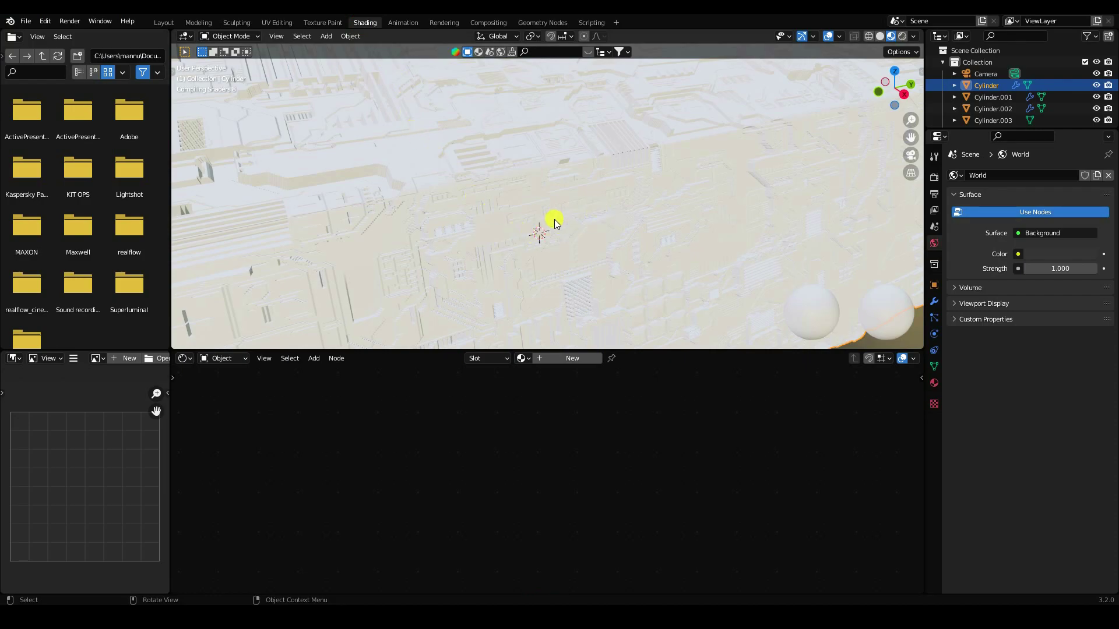
drag(454, 349, 457, 421)
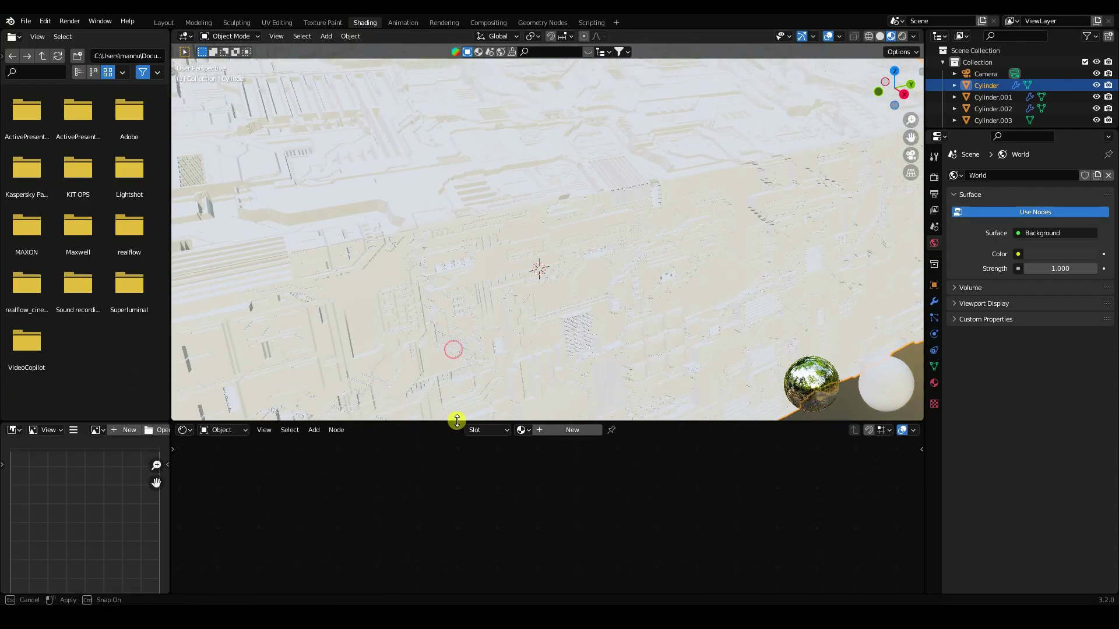
middle_drag(470, 274, 438, 186)
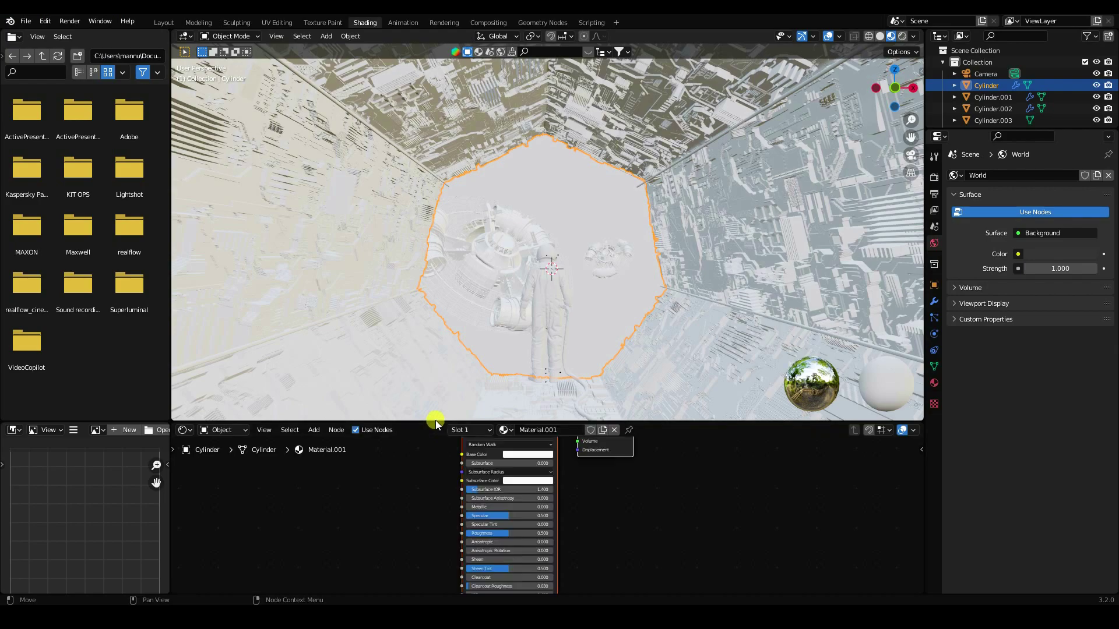
drag(439, 414, 438, 349)
click(26, 21)
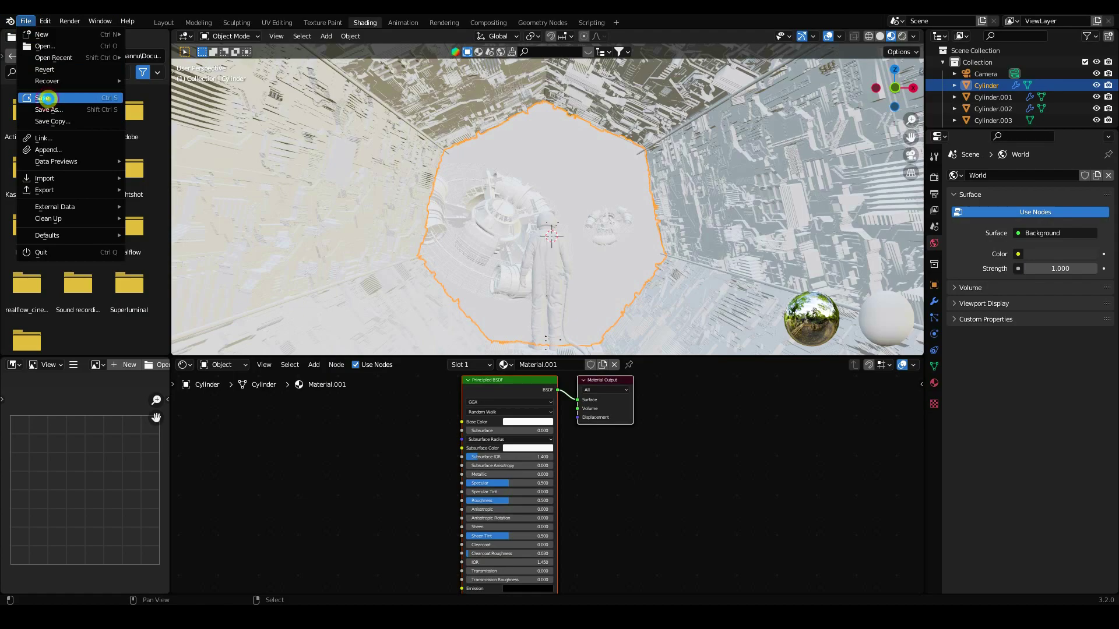
click(46, 98)
- Set the tunnel material's Principled BSDF Base Color to black
middle_drag(431, 511, 472, 487)
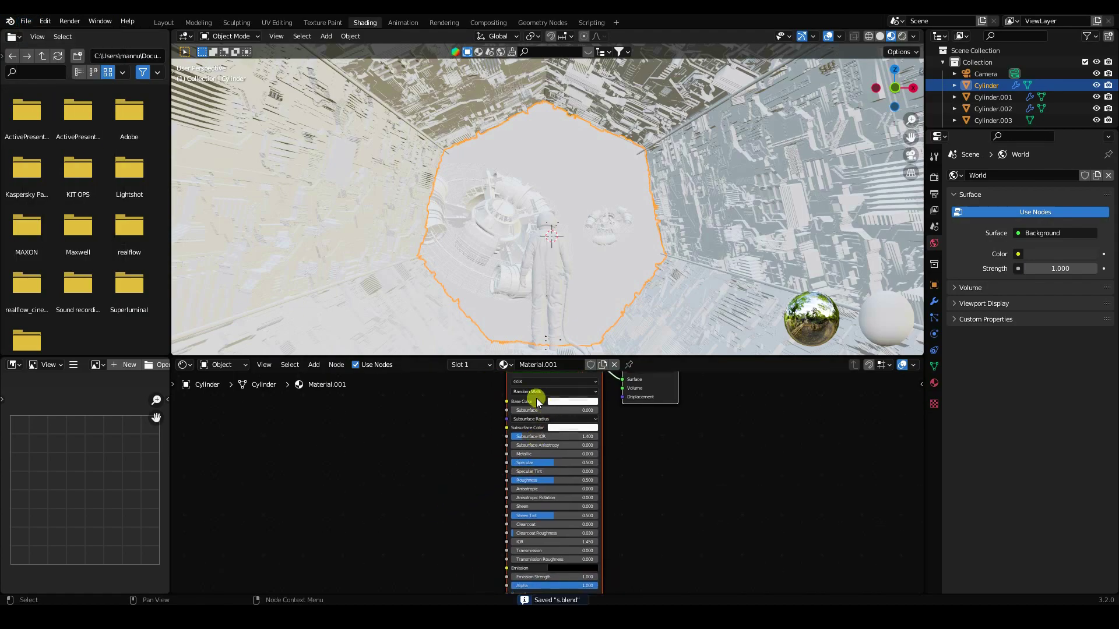
click(566, 403)
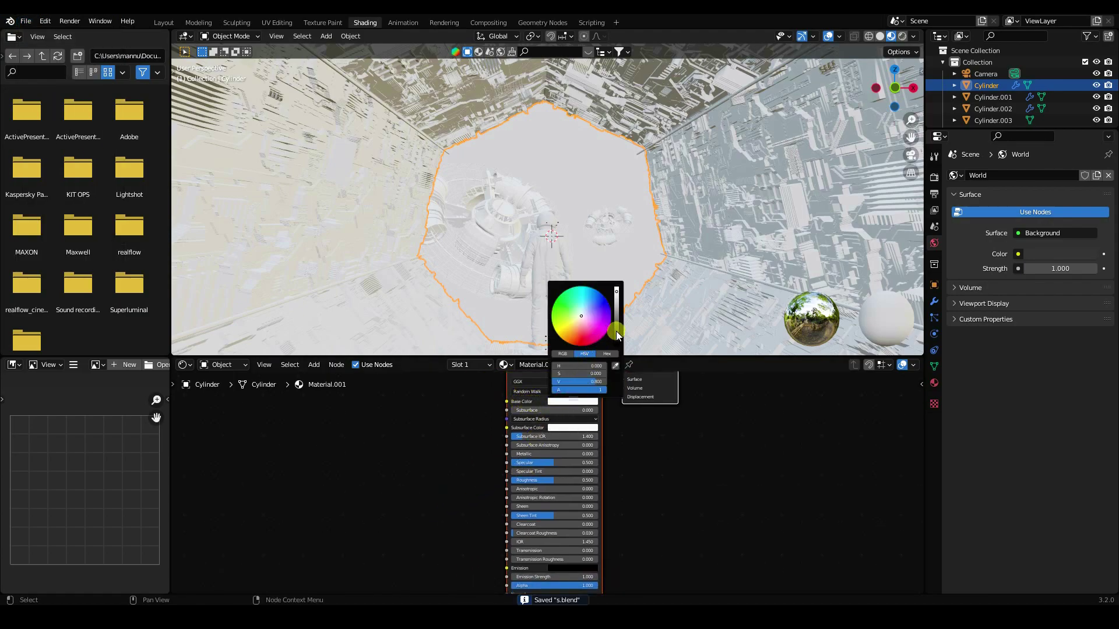
drag(616, 326, 619, 357)
scroll(435, 522, up, 3)
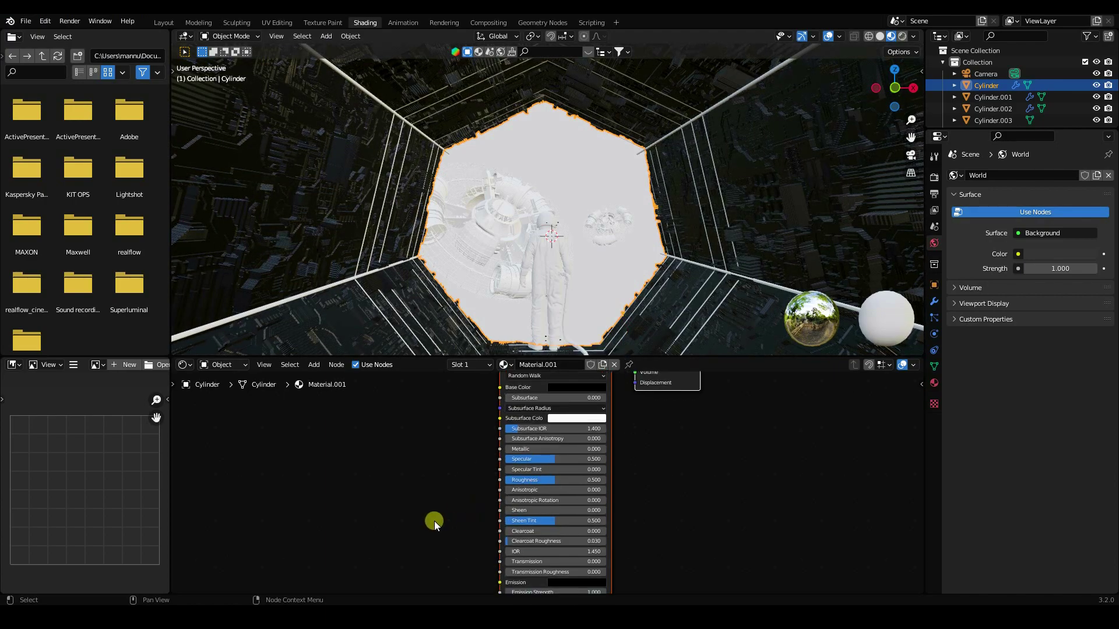
- Set the Principled BSDF Metallic to 0.7 and Roughness to 0.4
double_click(526, 432)
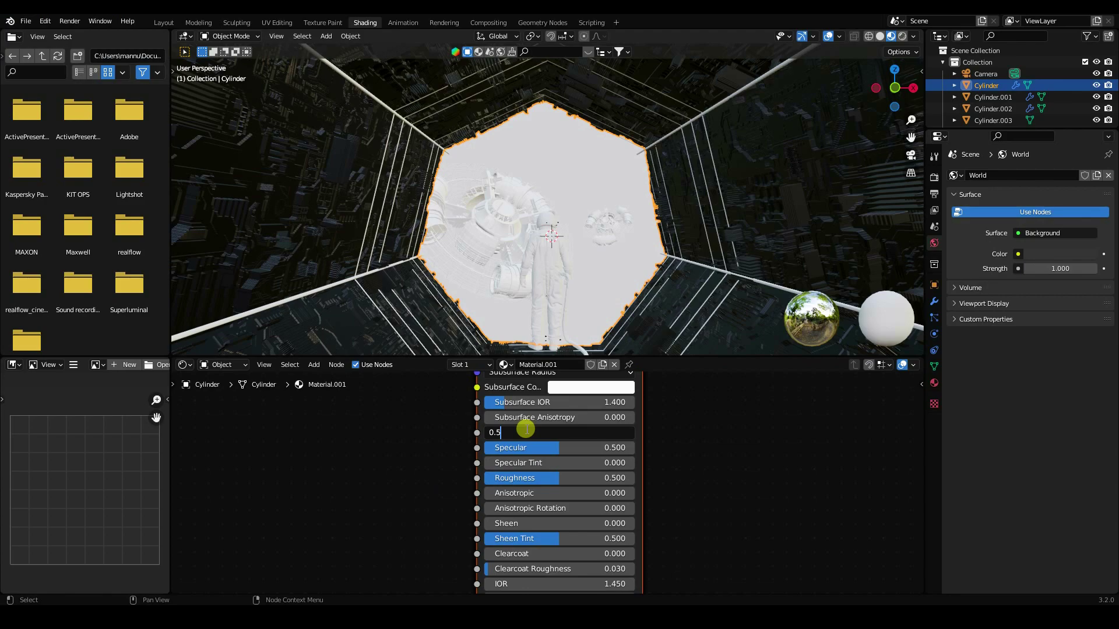
text(0.5)
key(Return)
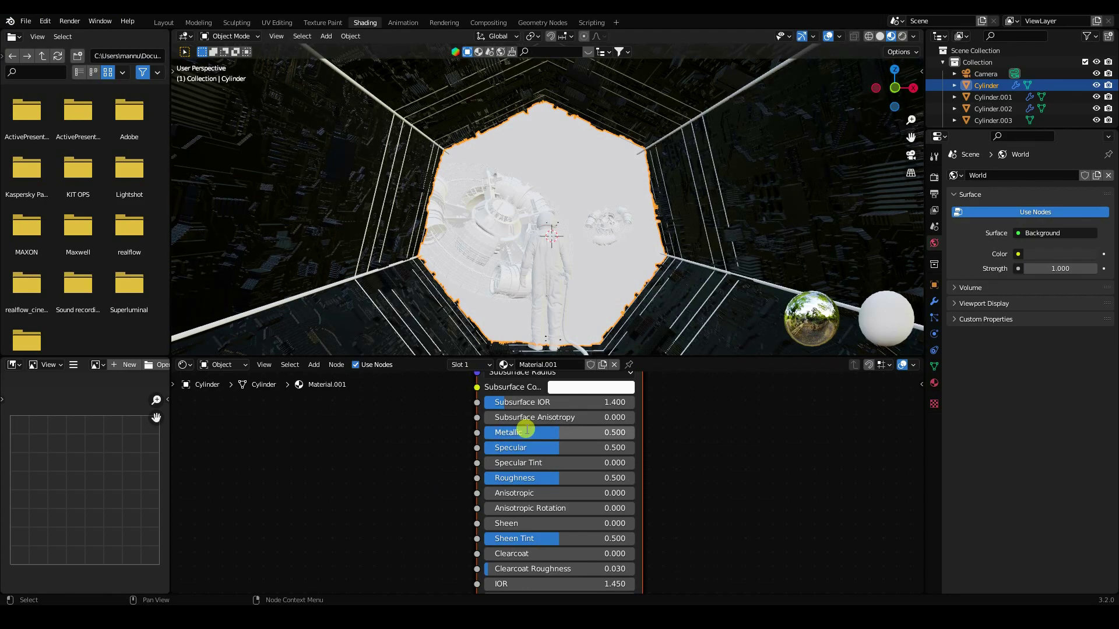
double_click(539, 478)
text(0)
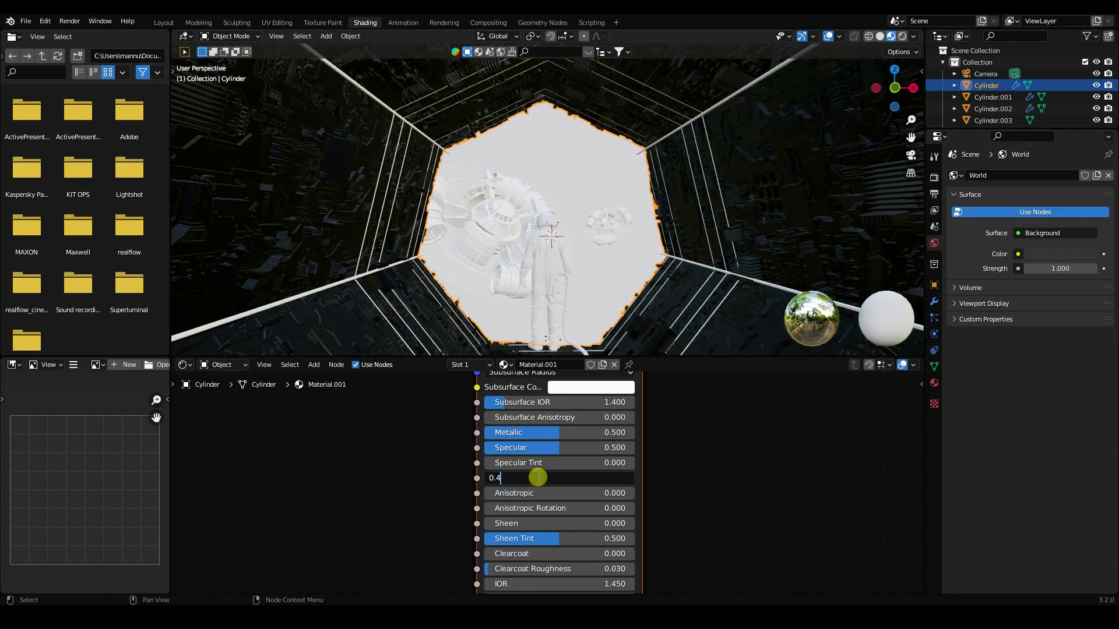
text(.4)
key(Return)
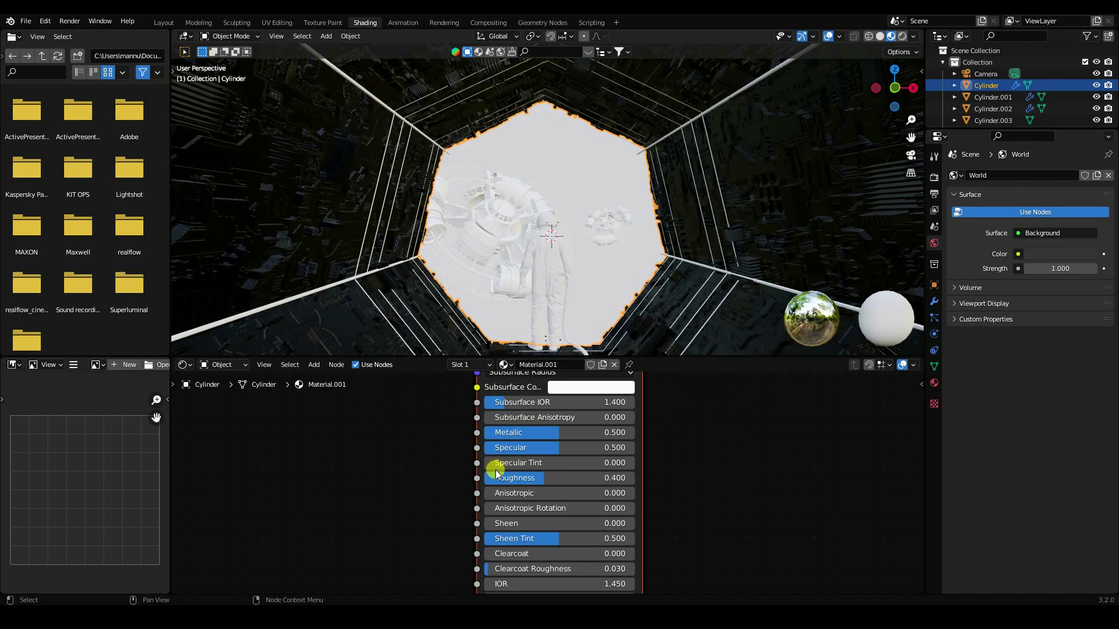
double_click(515, 433)
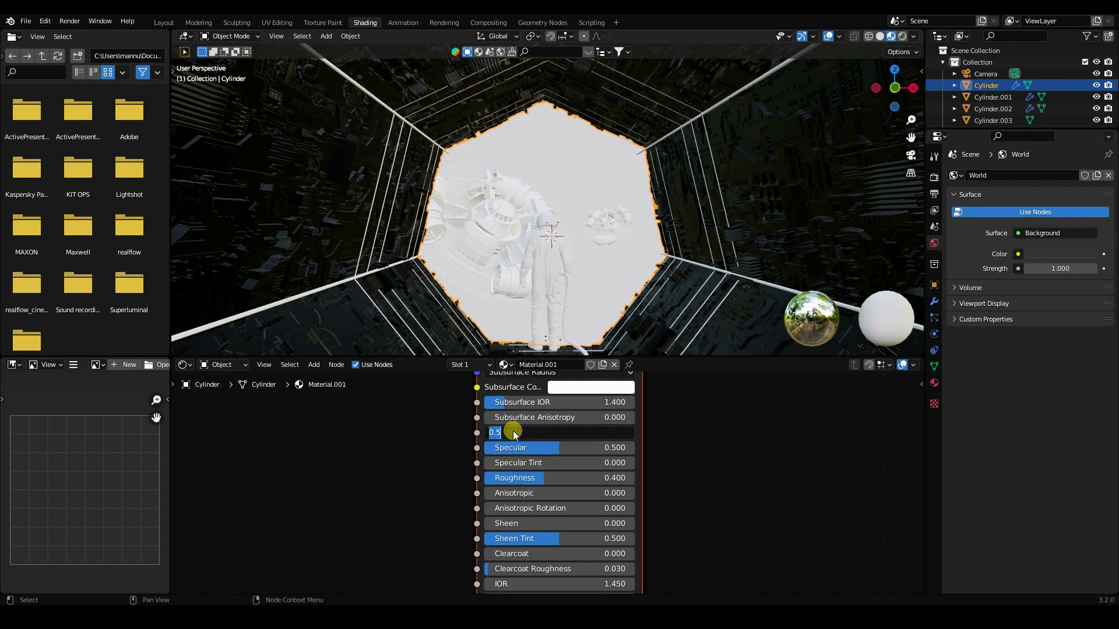
text(0.7)
key(Return)
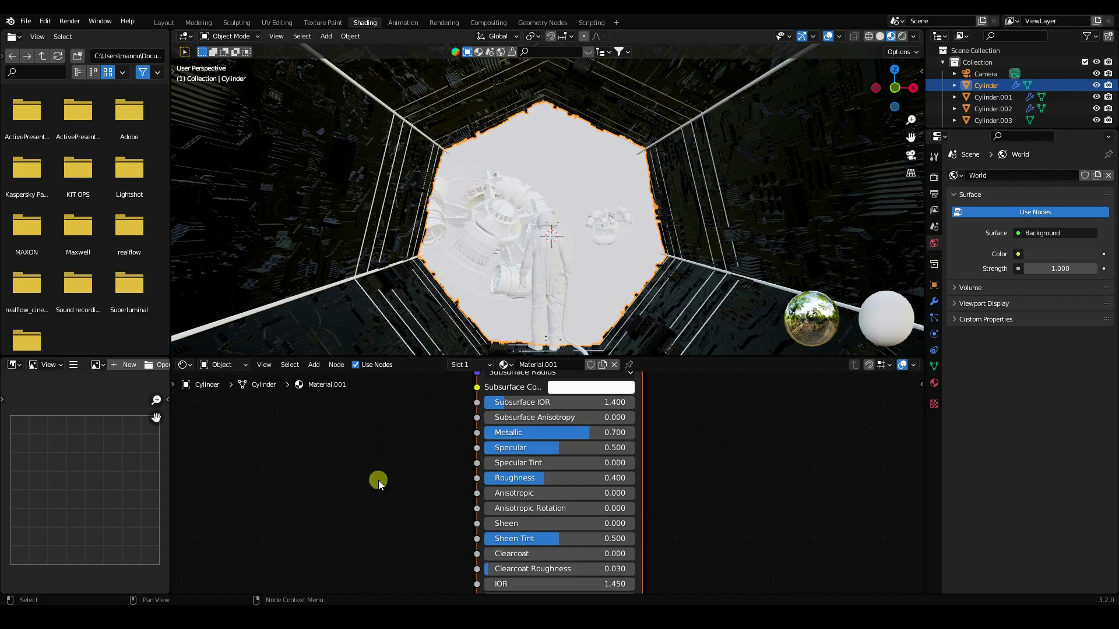
middle_drag(400, 471, 468, 587)
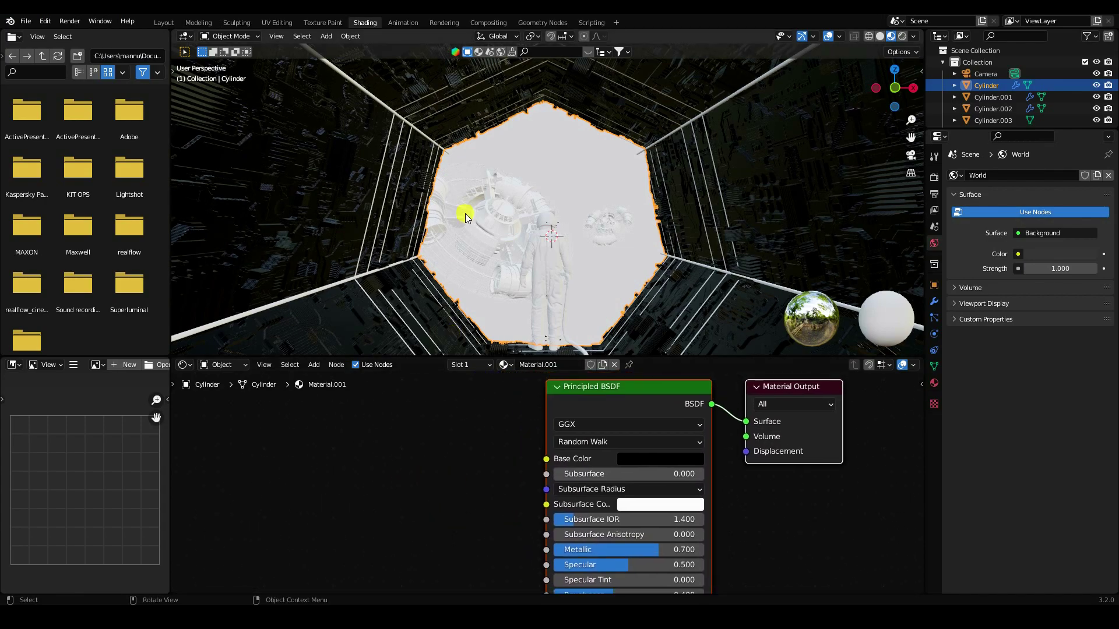
- Add Texture Coordinate, Mapping and Image Texture nodes to the Principled BSDF with Ctrl+T
middle_drag(465, 214, 484, 244)
middle_drag(436, 418, 465, 505)
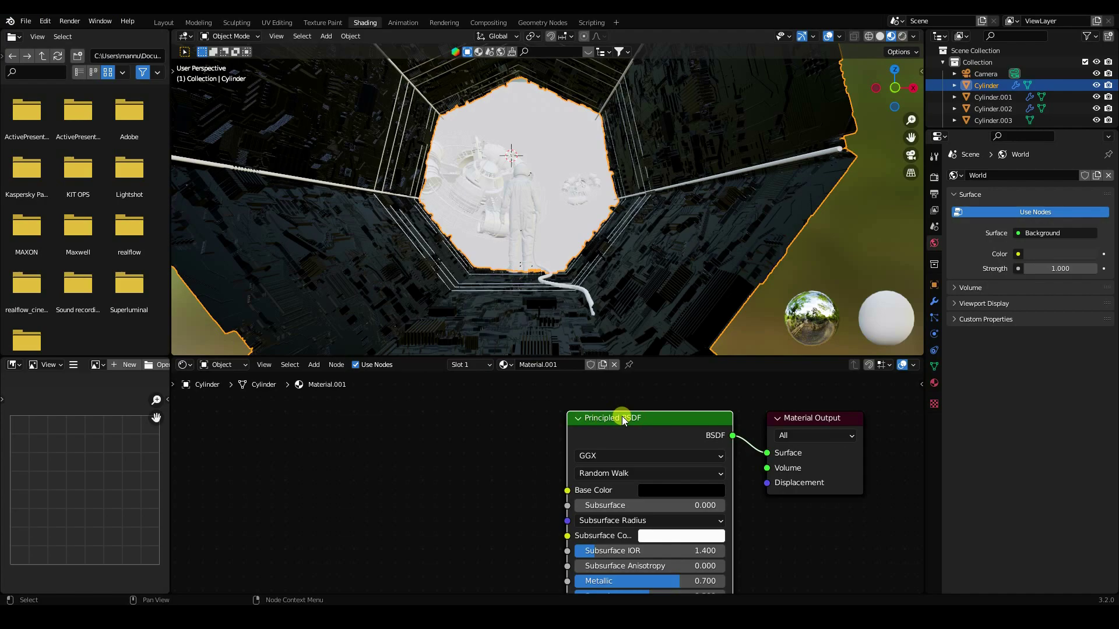
key(ctrl)
key(ctrl+t)
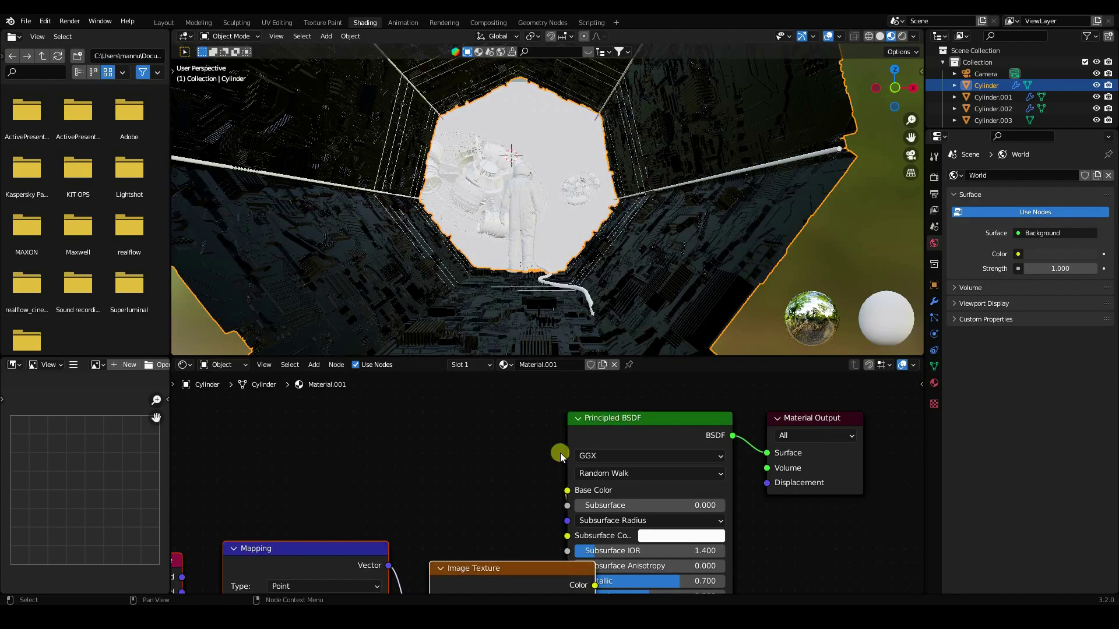
scroll(631, 509, down, 5)
scroll(631, 509, down, 2)
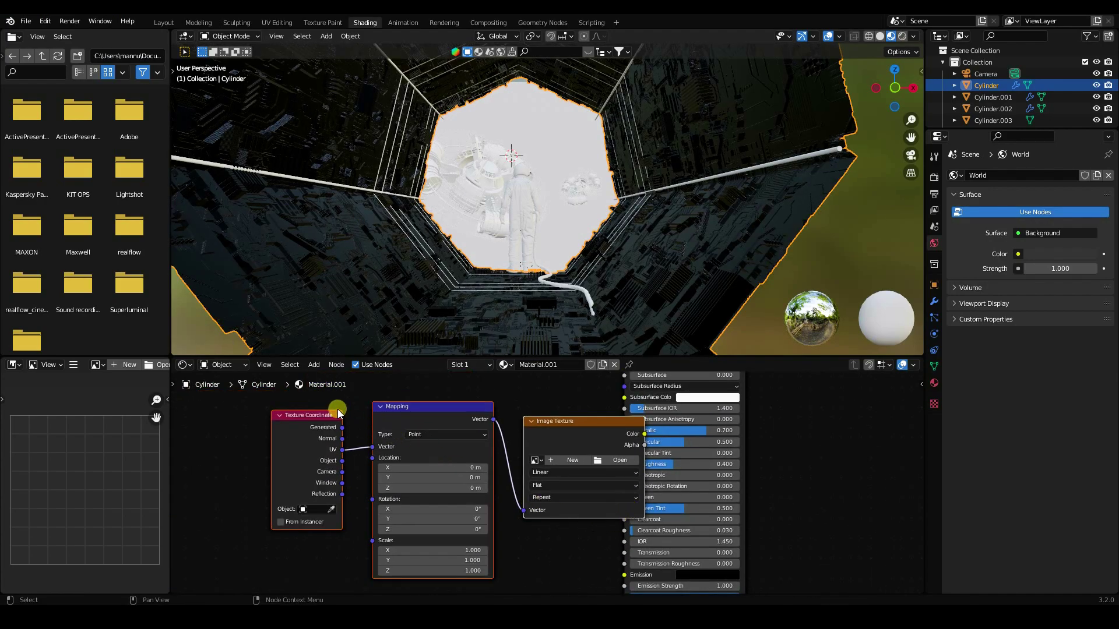
drag(313, 399, 423, 470)
middle_drag(537, 481, 549, 530)
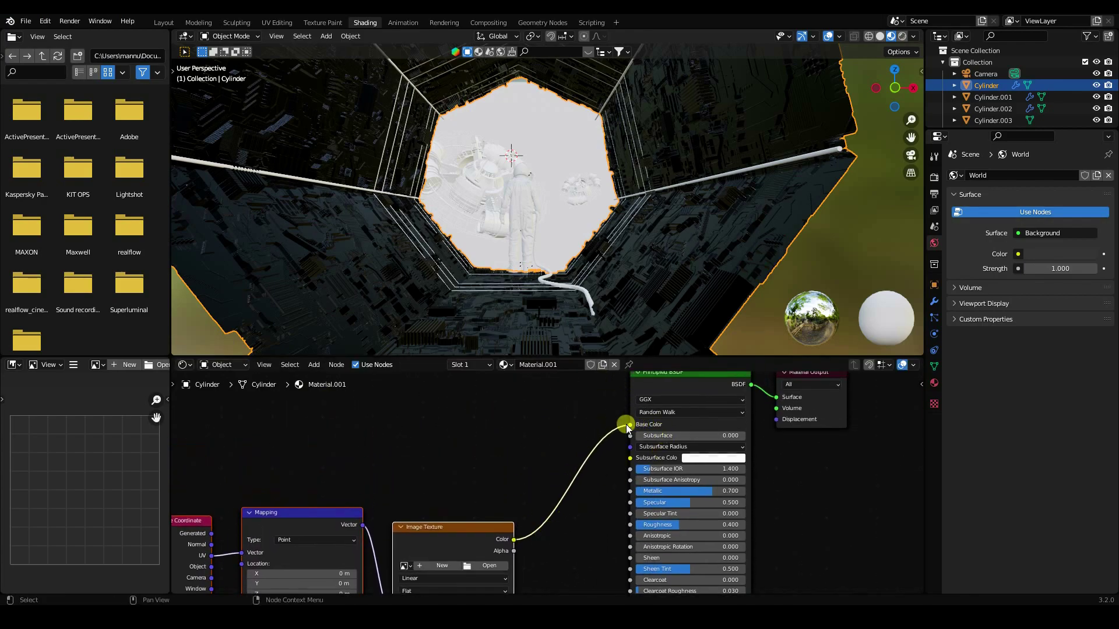
drag(633, 431, 600, 433)
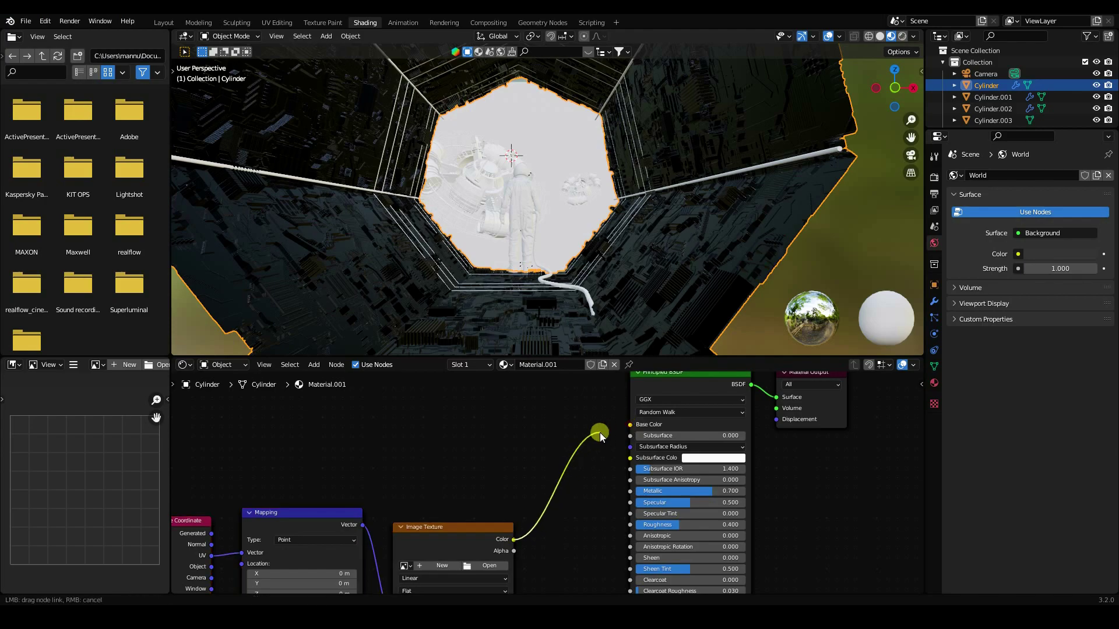
drag(541, 557, 542, 554)
middle_drag(542, 553, 560, 430)
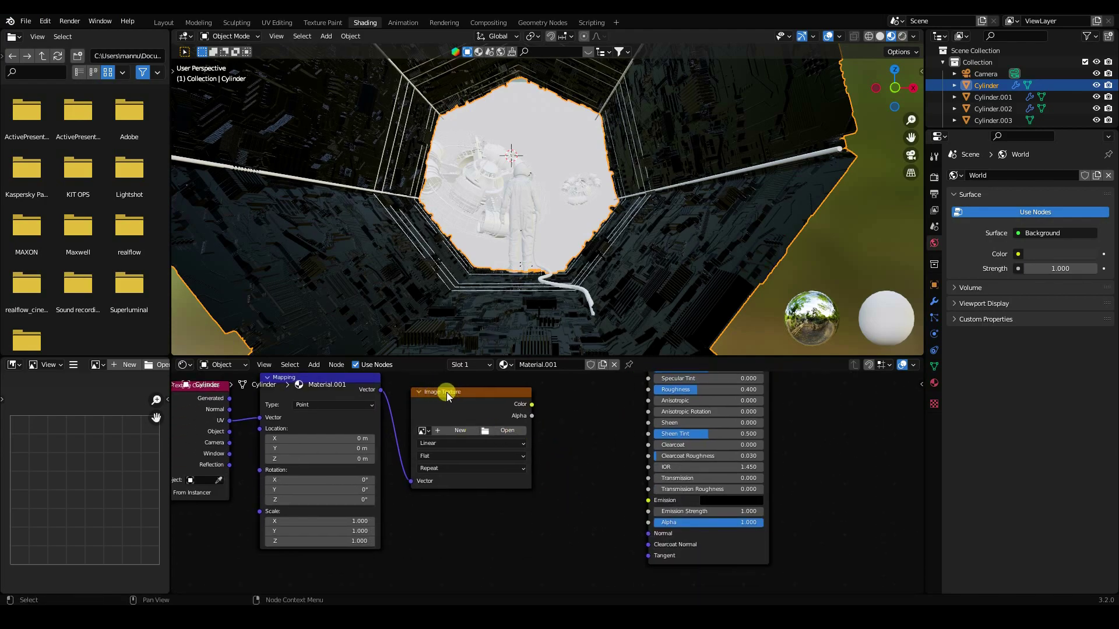
click(495, 430)
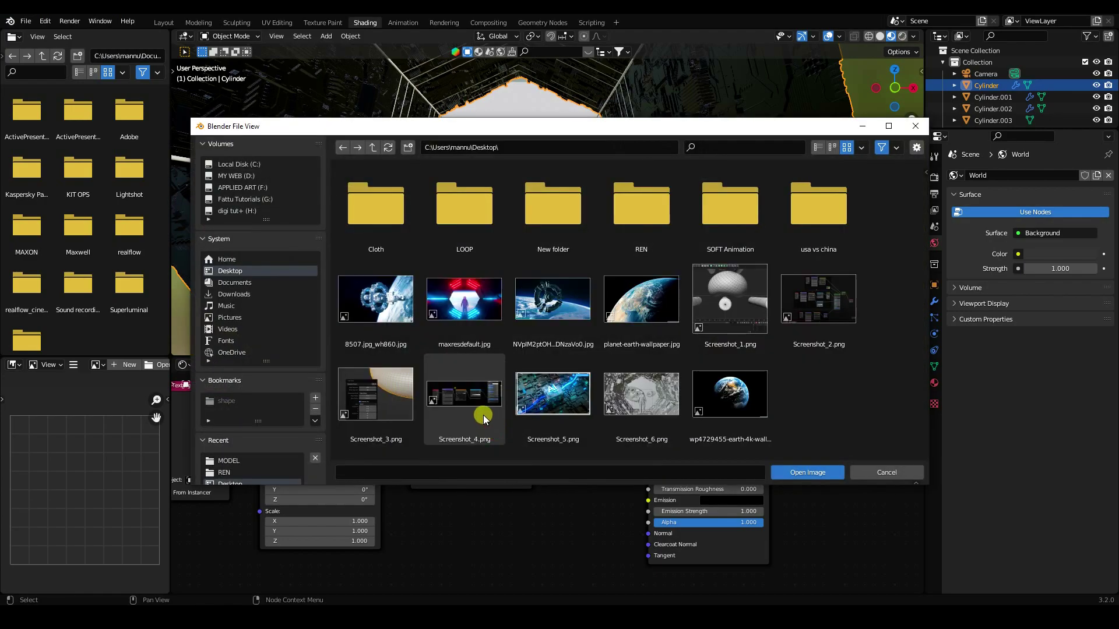
double_click(650, 216)
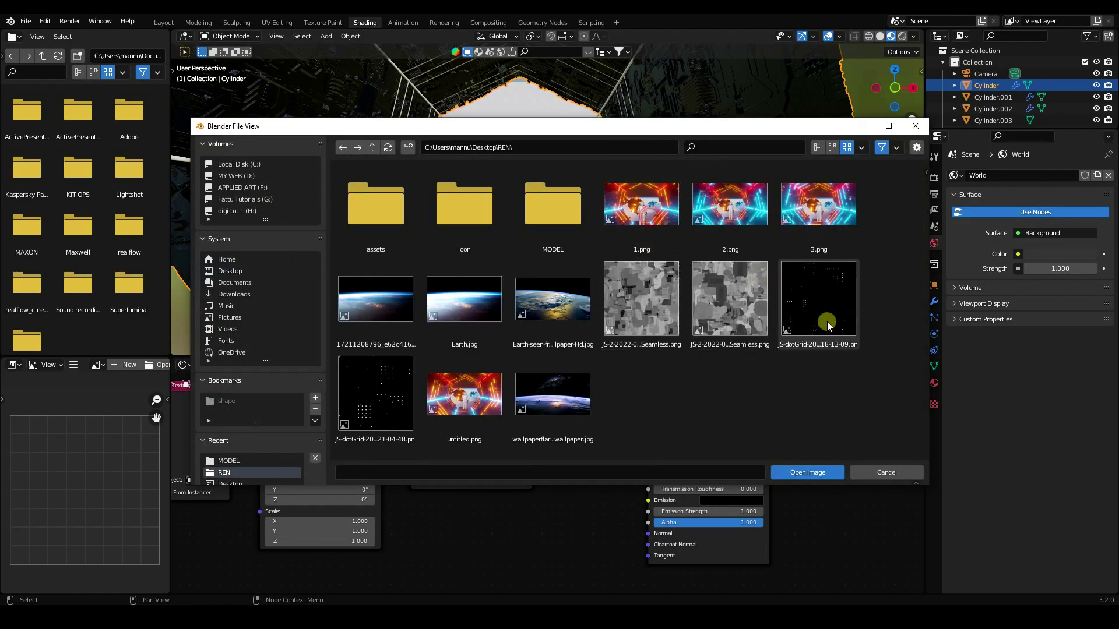
click(811, 341)
click(819, 475)
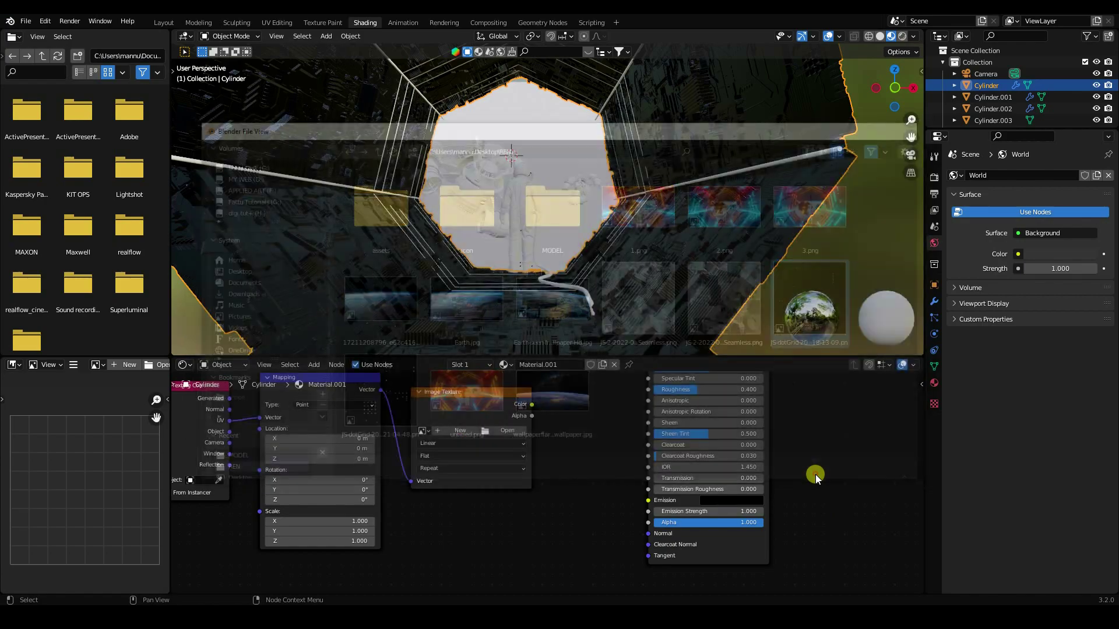
- Add a ColorRamp node and place it beside the dotGrid image node
middle_drag(573, 478, 584, 520)
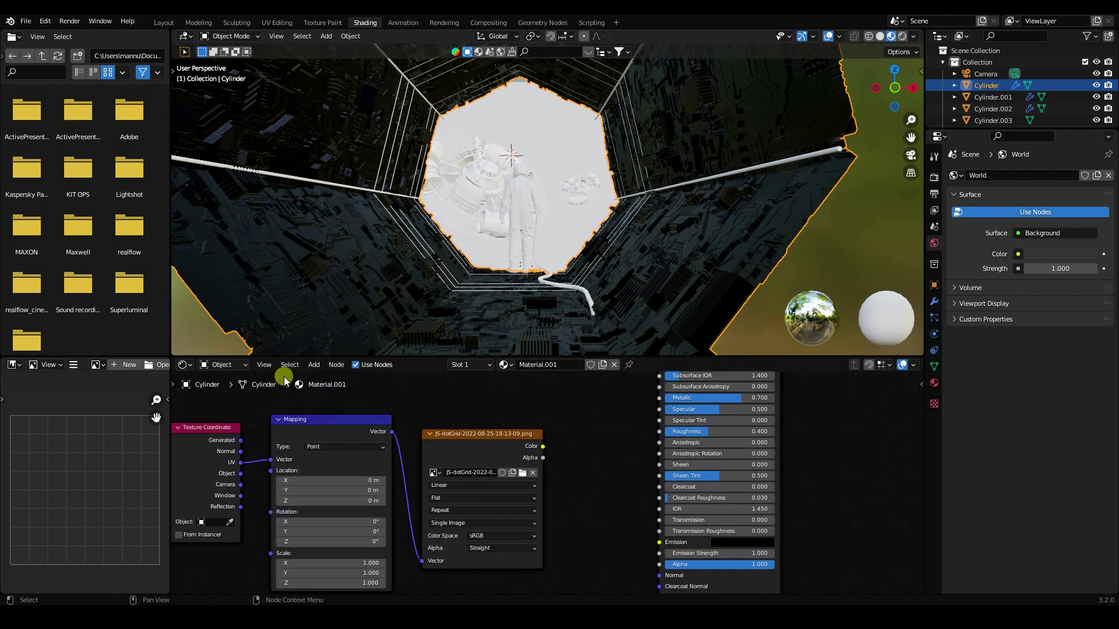
click(314, 365)
click(328, 385)
text(col)
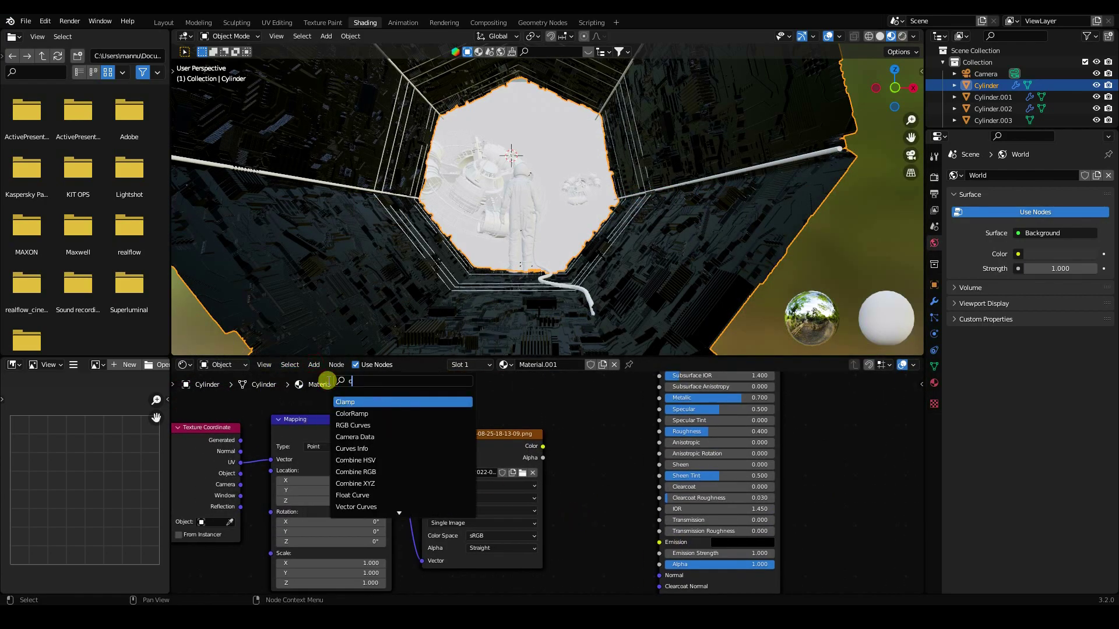
click(344, 402)
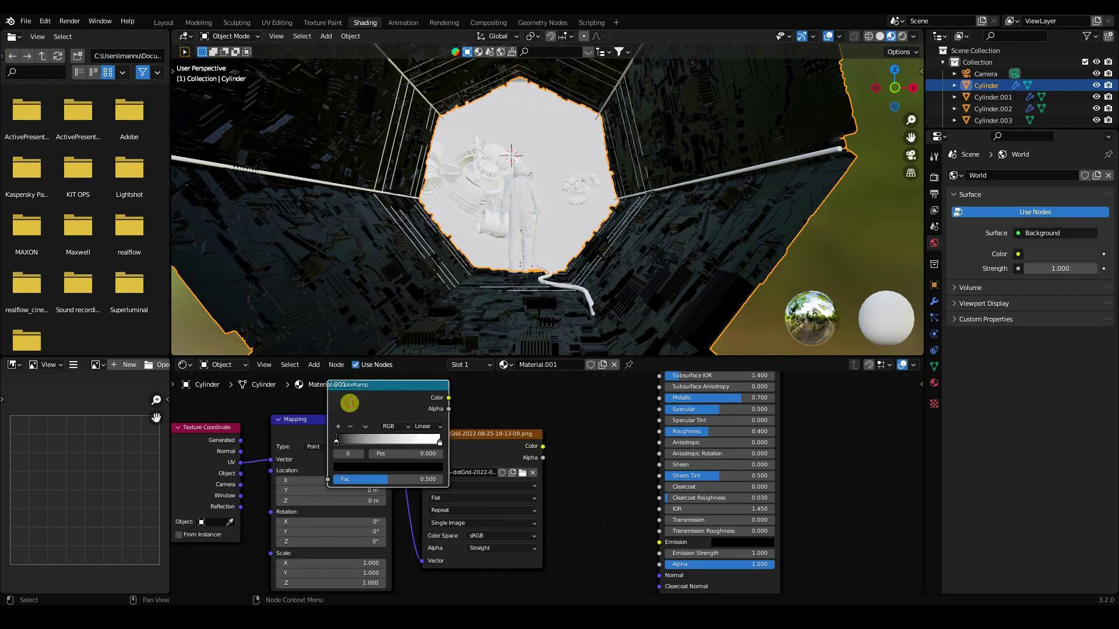
click(593, 476)
scroll(514, 449, down, 2)
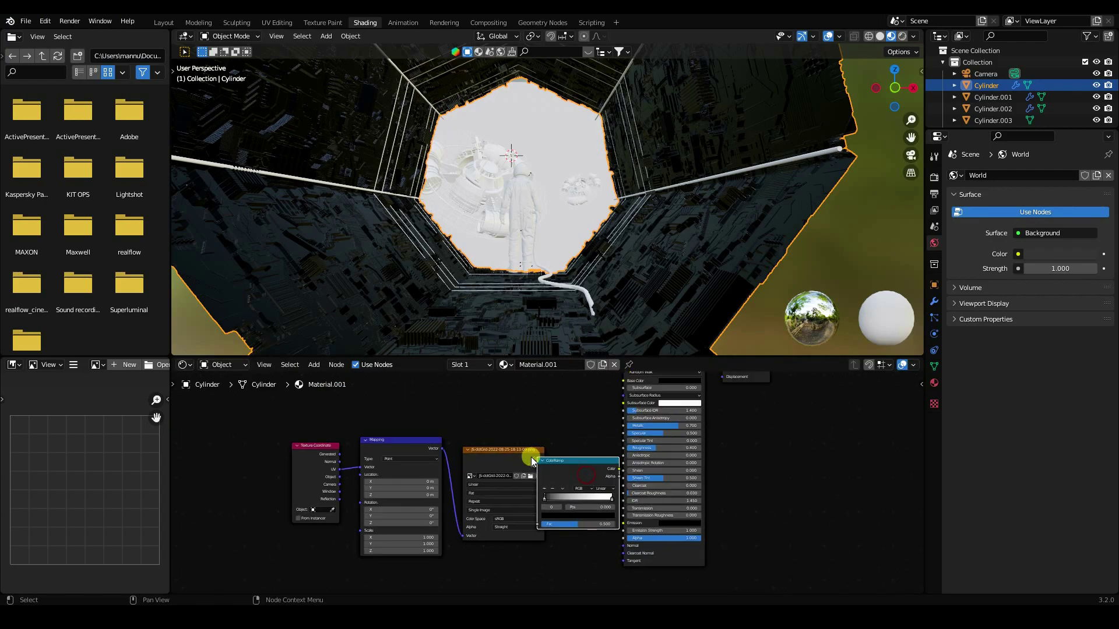
drag(289, 409, 447, 455)
scroll(624, 460, up, 3)
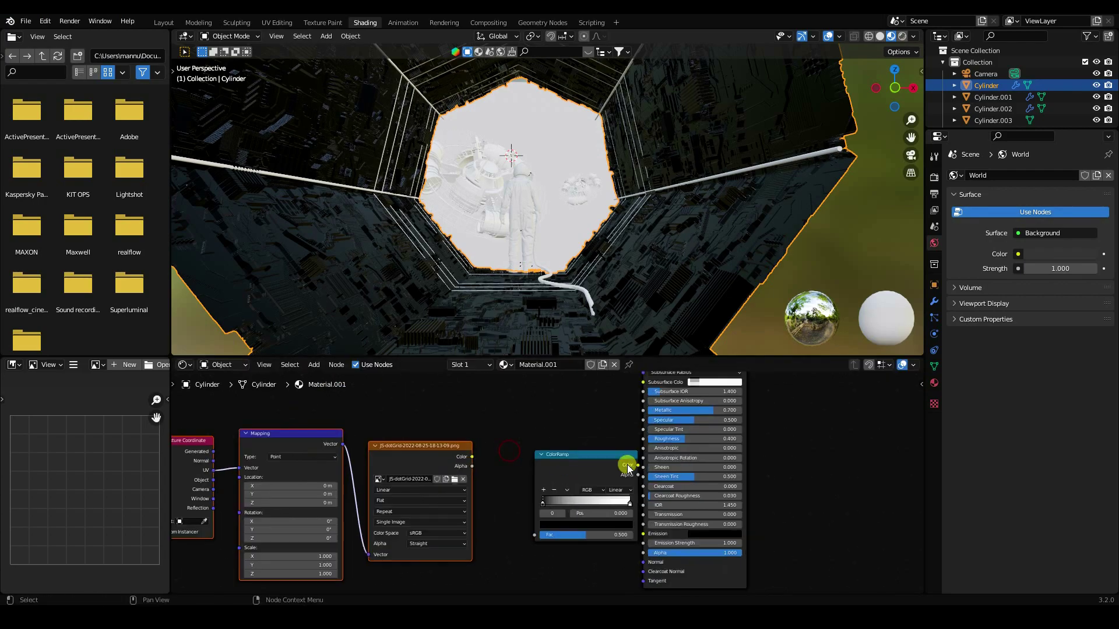
drag(530, 454, 503, 456)
scroll(466, 460, up, 3)
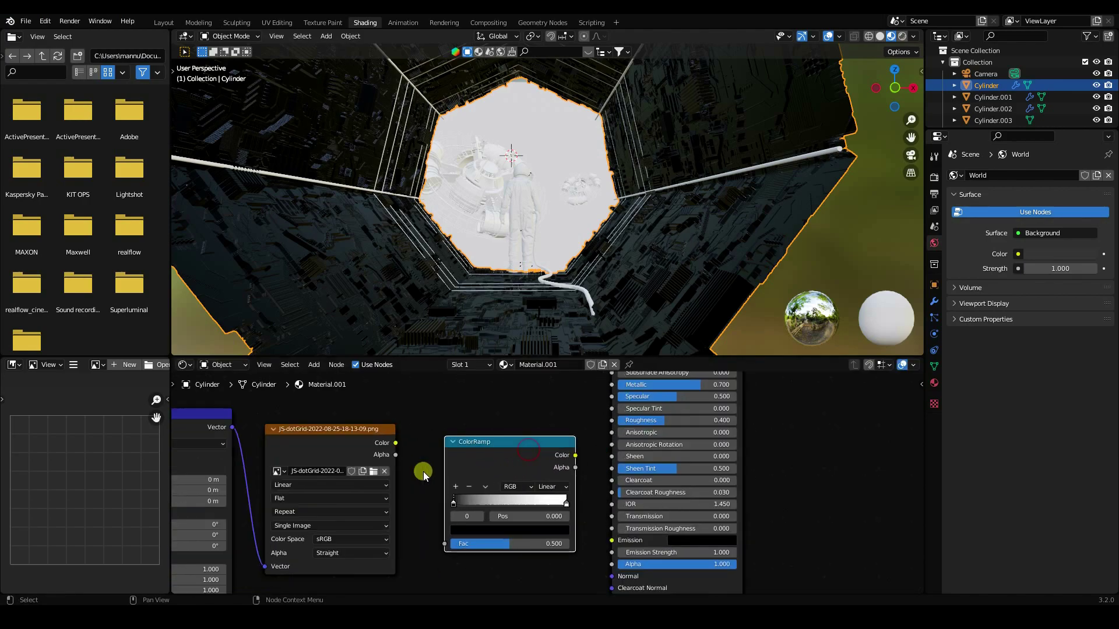
- Link the image's Color to the ColorRamp Fac and the ramp's Color to Emission
drag(370, 436, 427, 557)
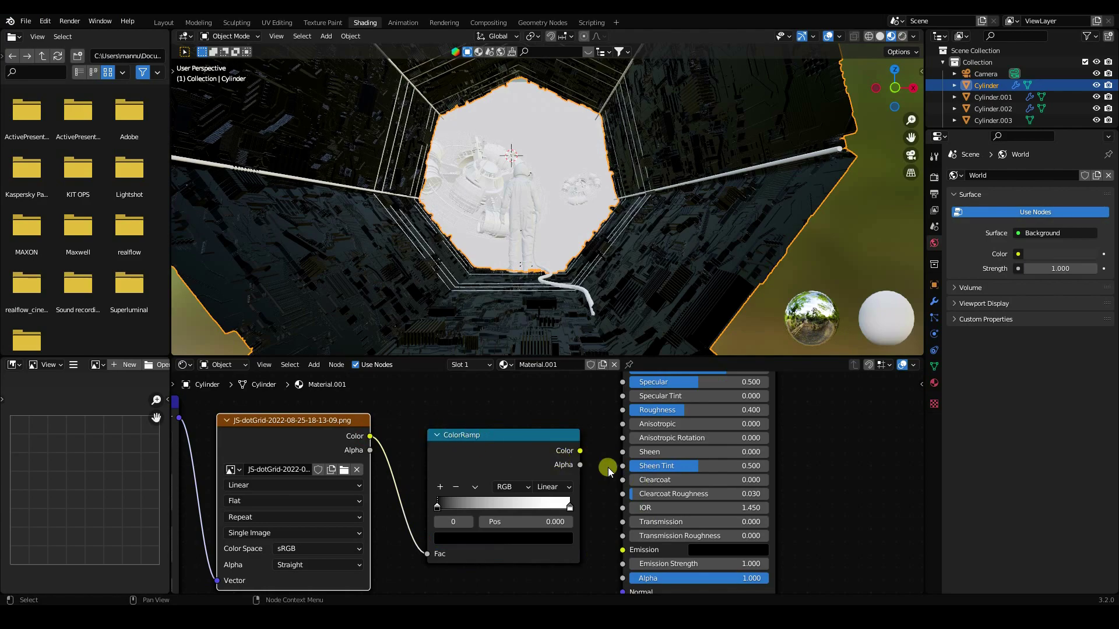
drag(580, 450, 609, 550)
scroll(460, 506, up, 1)
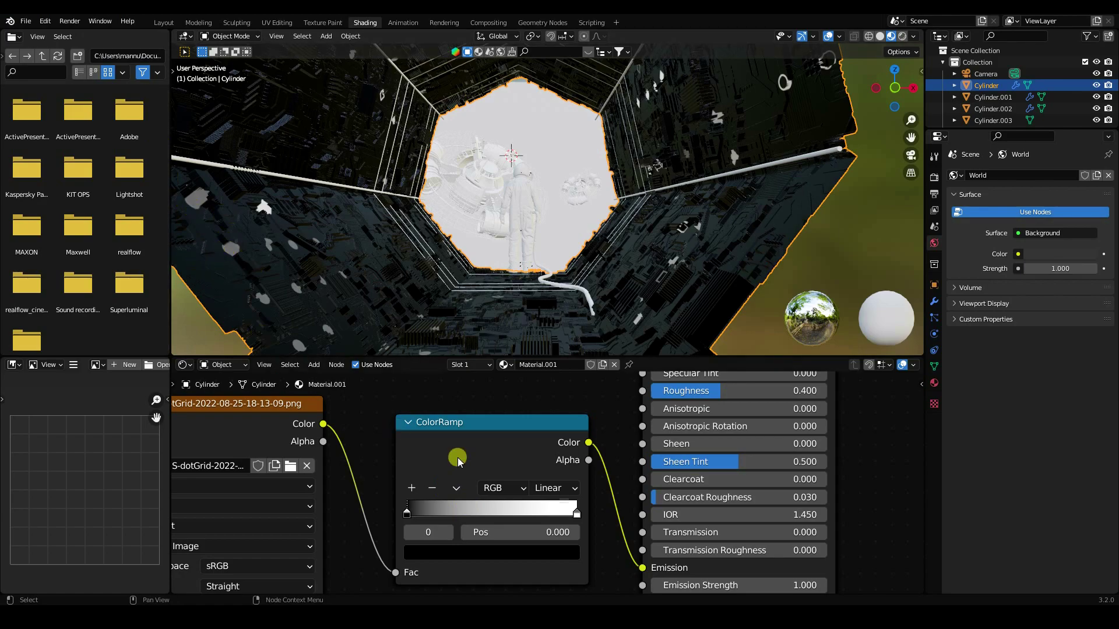
- Make the ramp's right stop orange with hue 0.024 and saturation 1
click(577, 516)
click(579, 514)
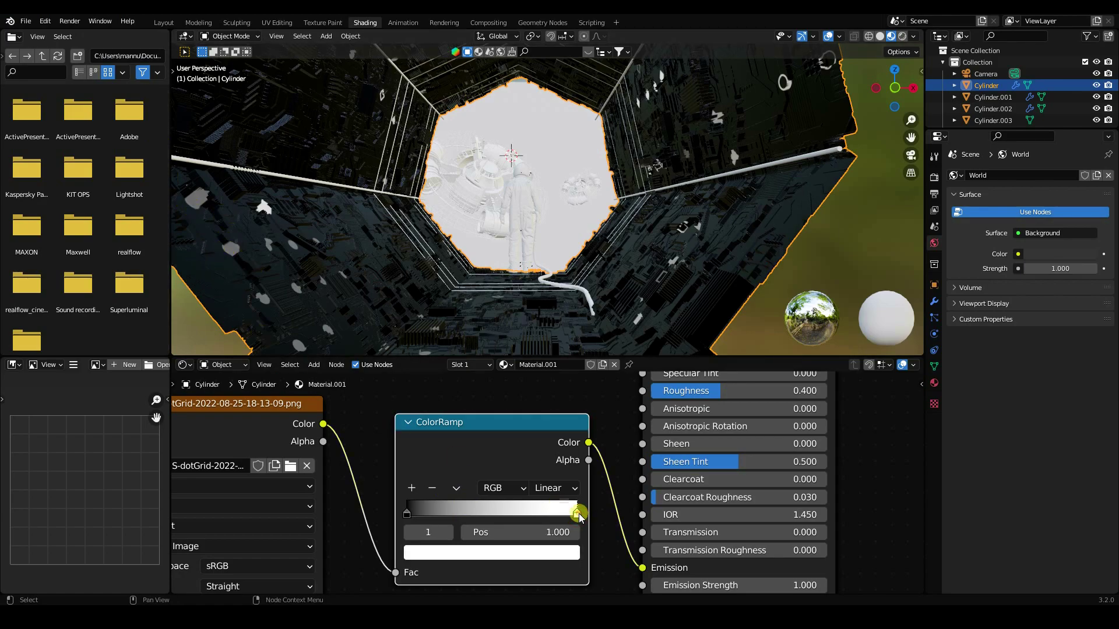
click(509, 557)
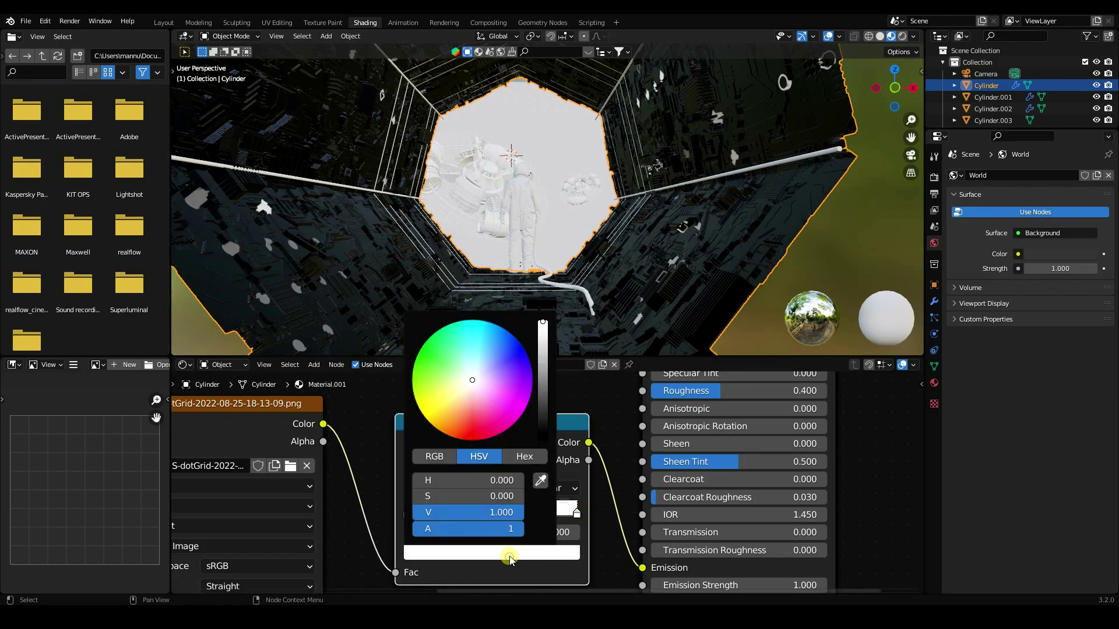
click(471, 477)
text(0.024)
key(Return)
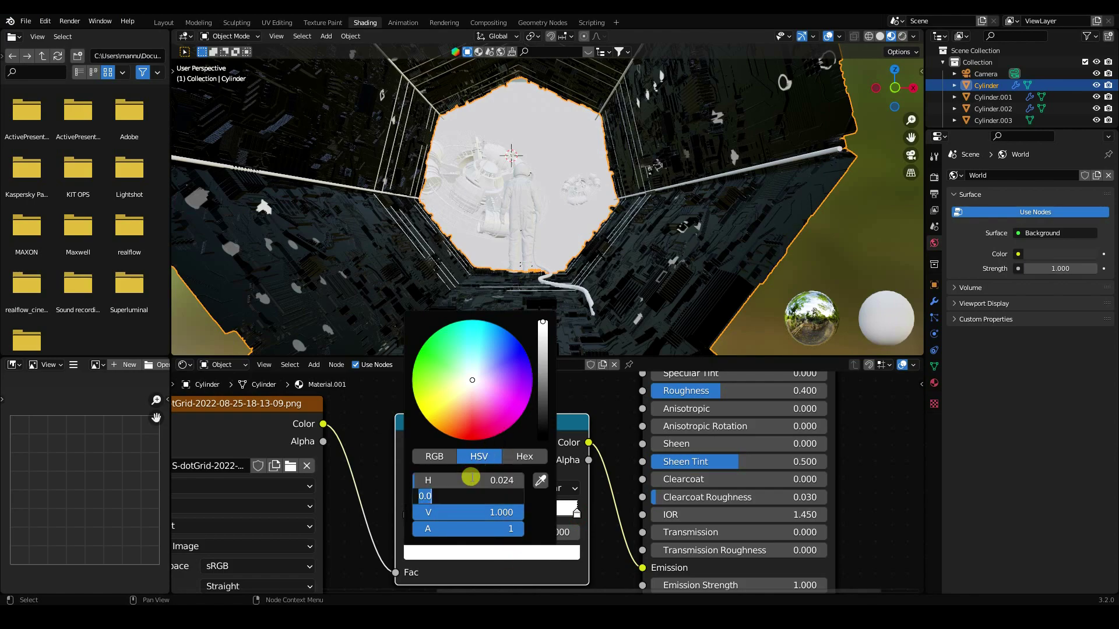
click(458, 496)
text(1)
key(Return)
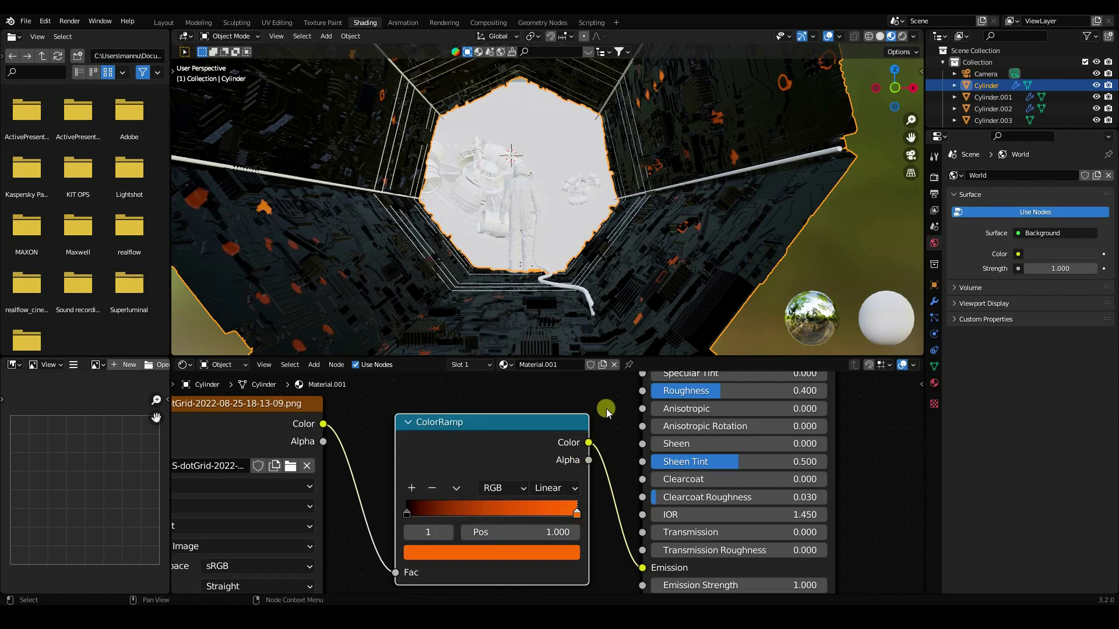
- Slide the black stop to about 0.11 and the orange stop toward the middle
drag(408, 512, 428, 513)
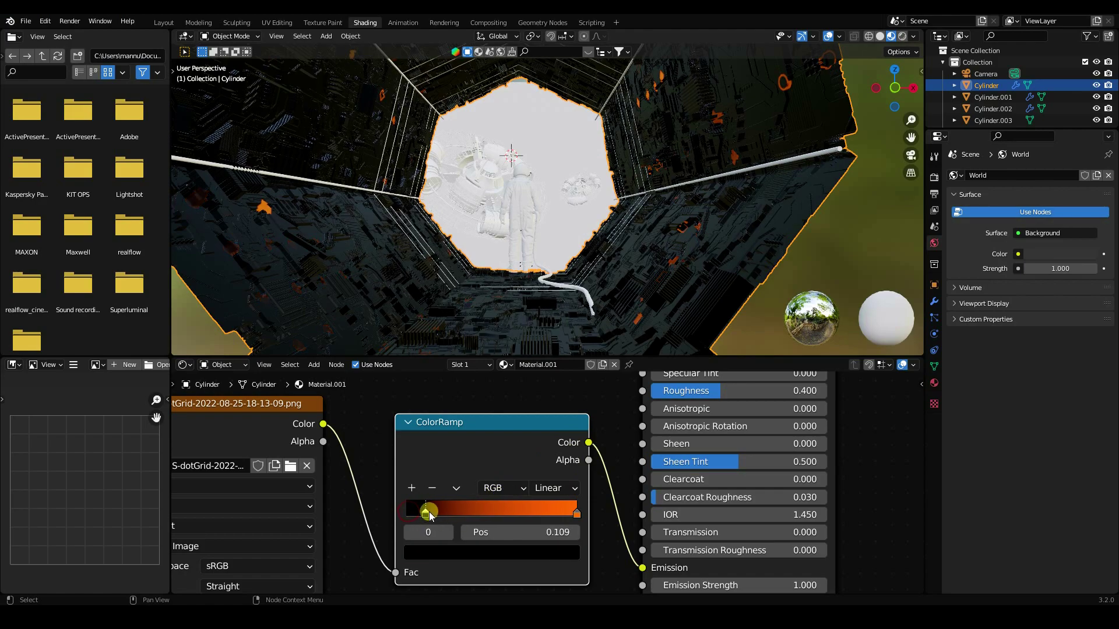
drag(579, 511, 481, 513)
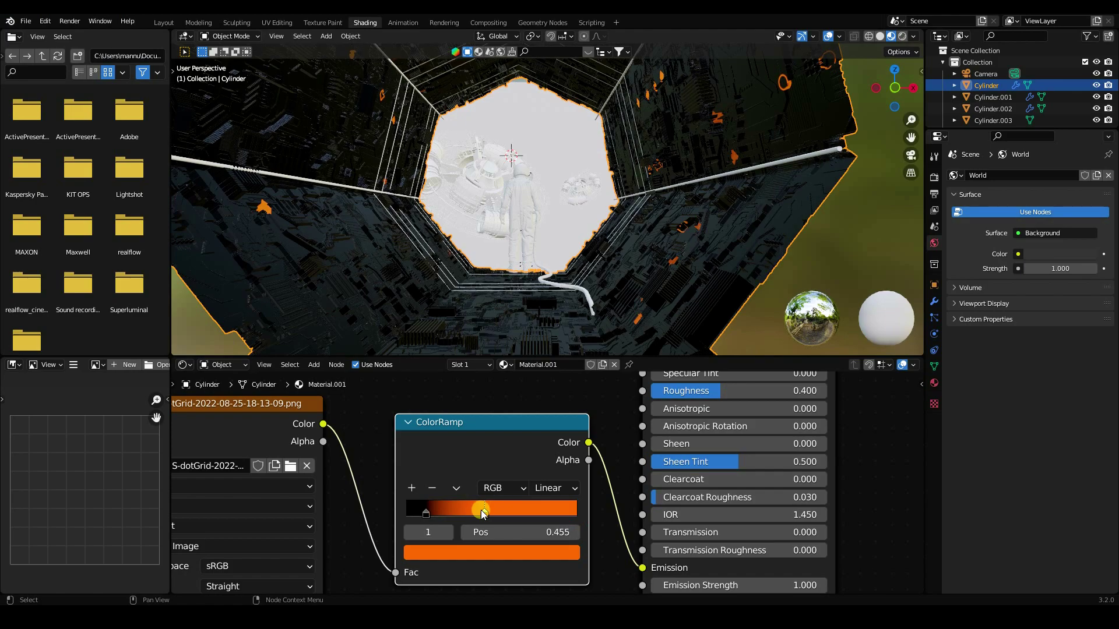
middle_drag(371, 429, 600, 485)
scroll(443, 485, up, 2)
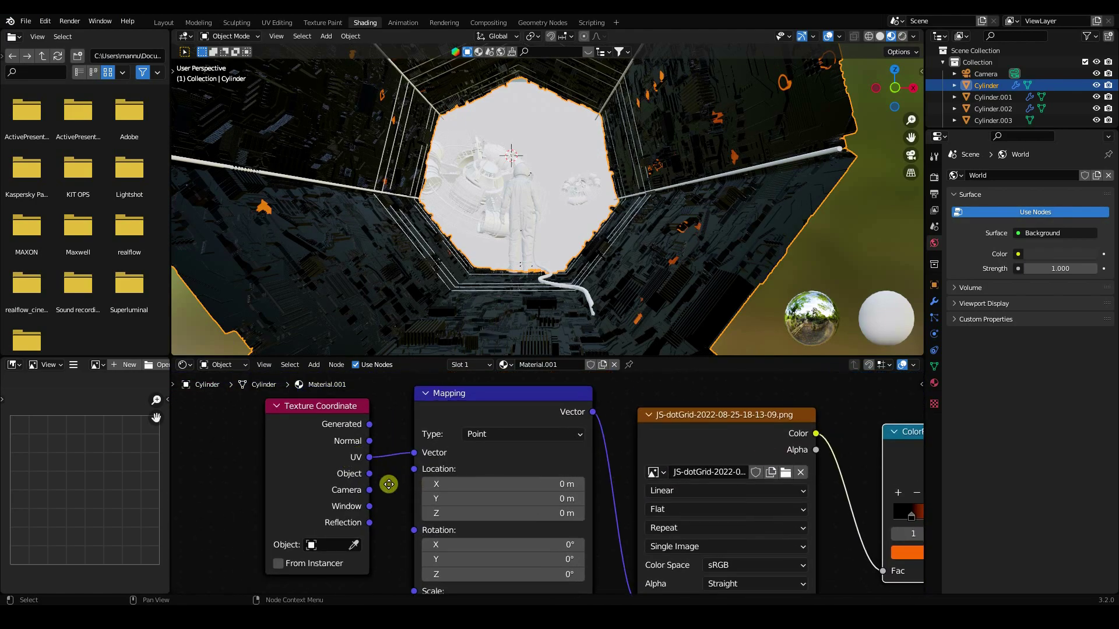
- Set the Mapping node's Scale X and Y to 5 and inspect the wall dots
middle_drag(388, 484, 352, 431)
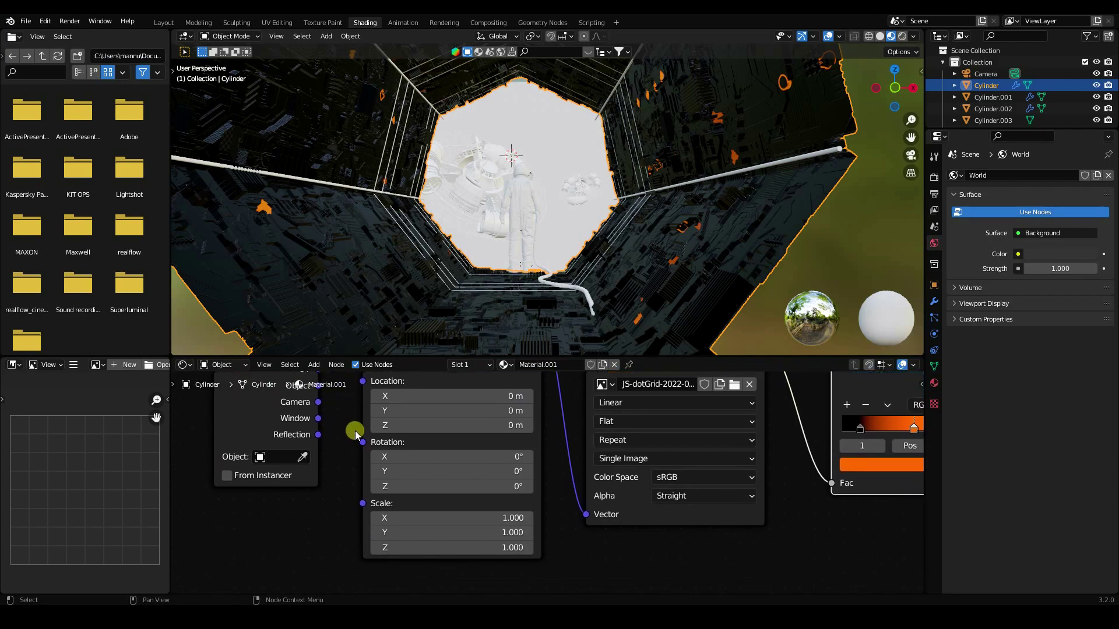
click(429, 514)
text(5)
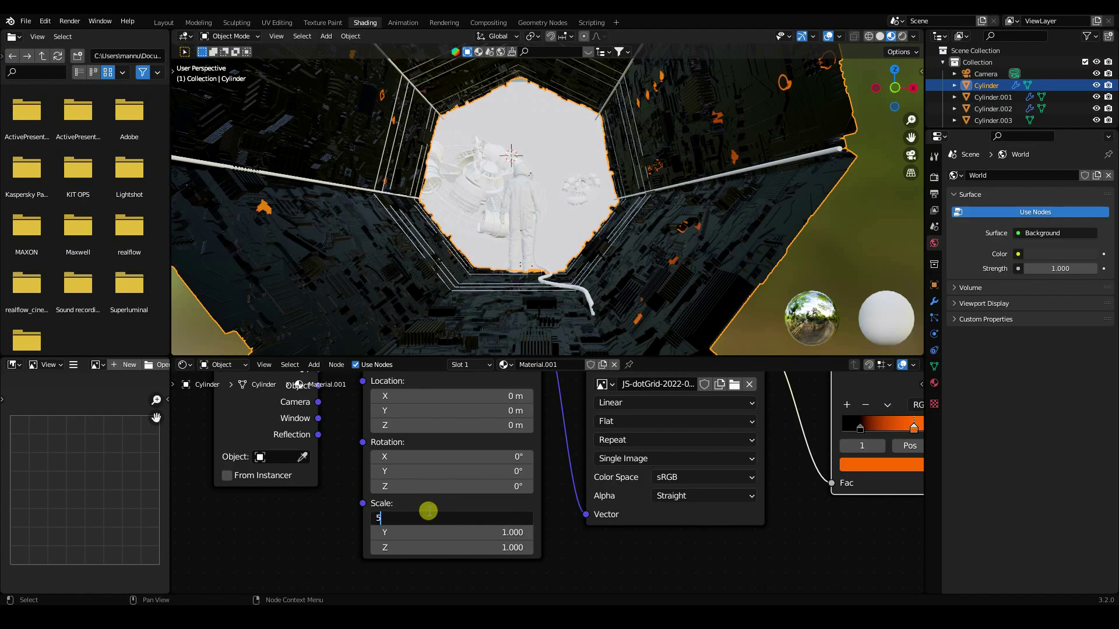
key(Tab)
text(5)
key(Return)
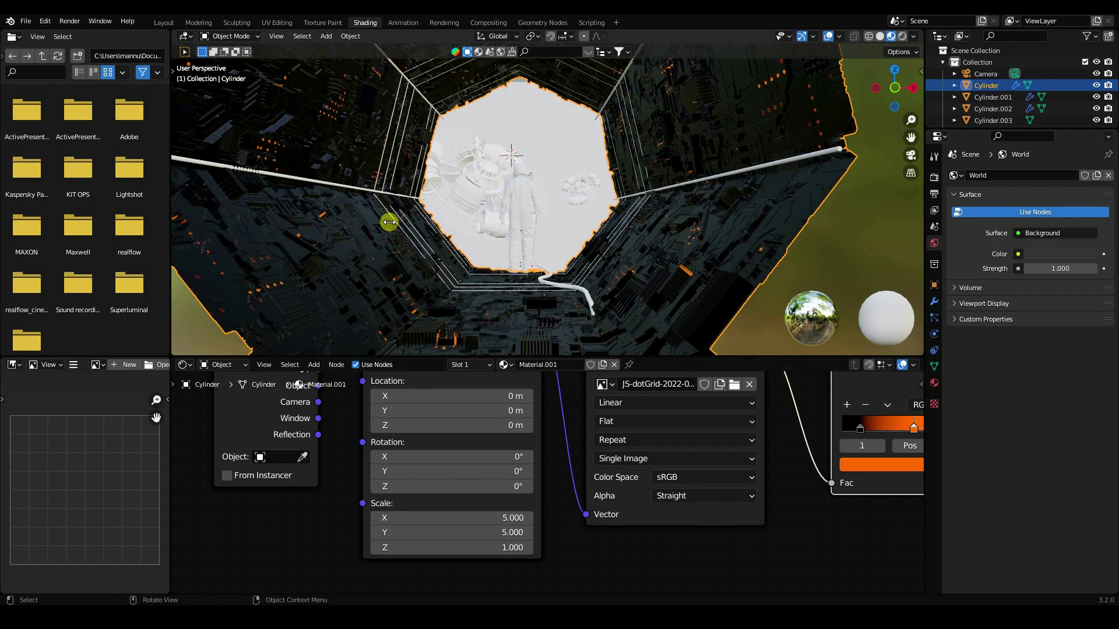
middle_drag(390, 223, 509, 275)
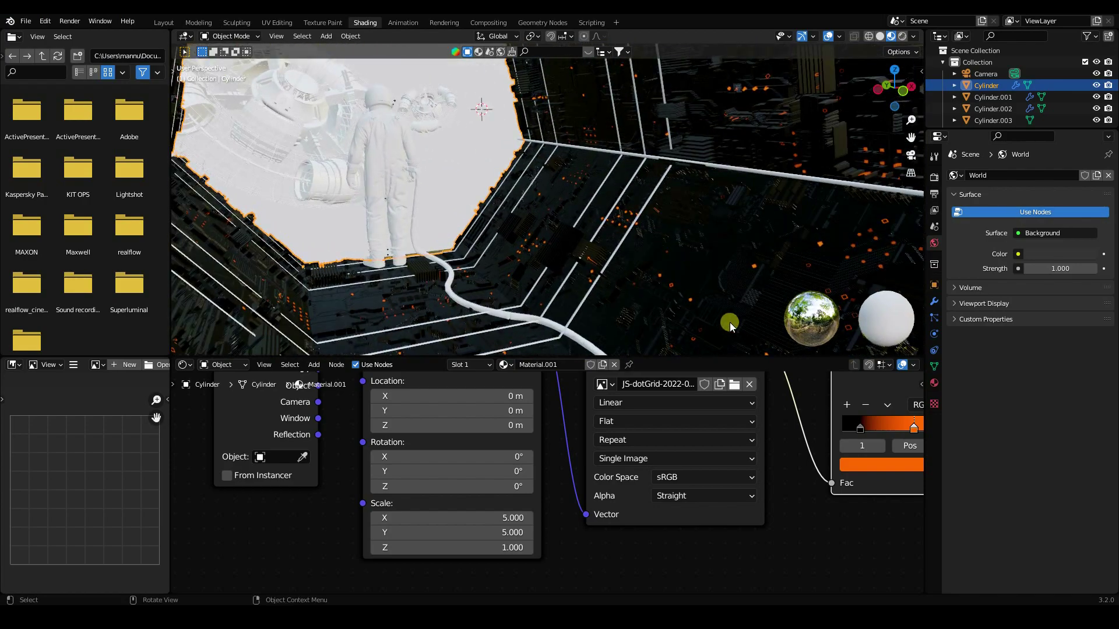
shift+middle_drag(730, 323, 564, 279)
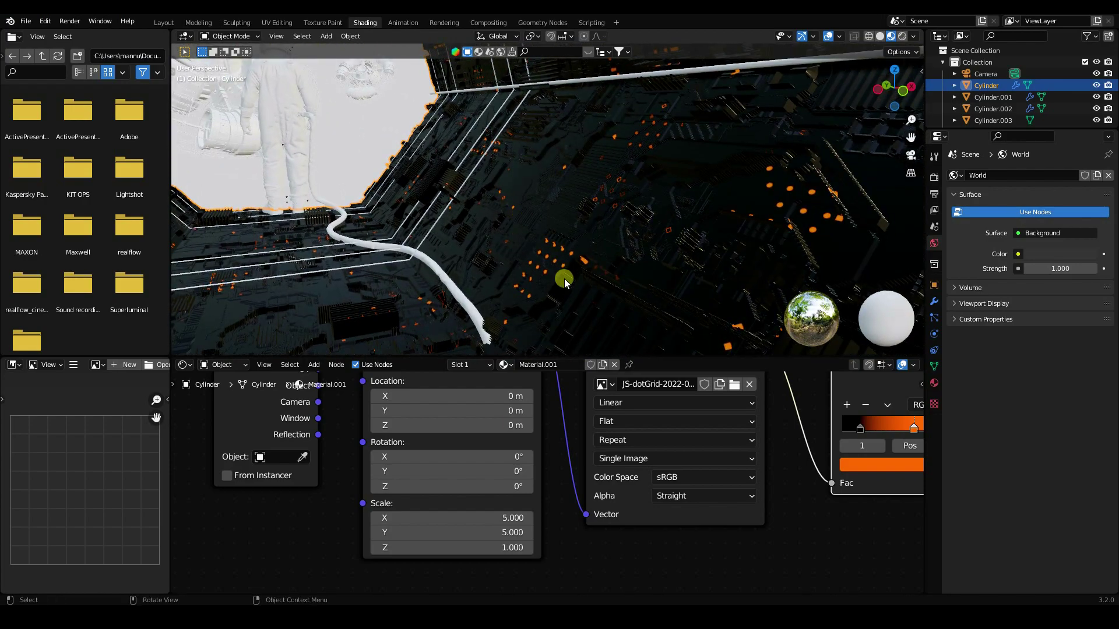
- Raise Mapping Scale X and Y to 10 and view the tunnel through the camera
click(487, 514)
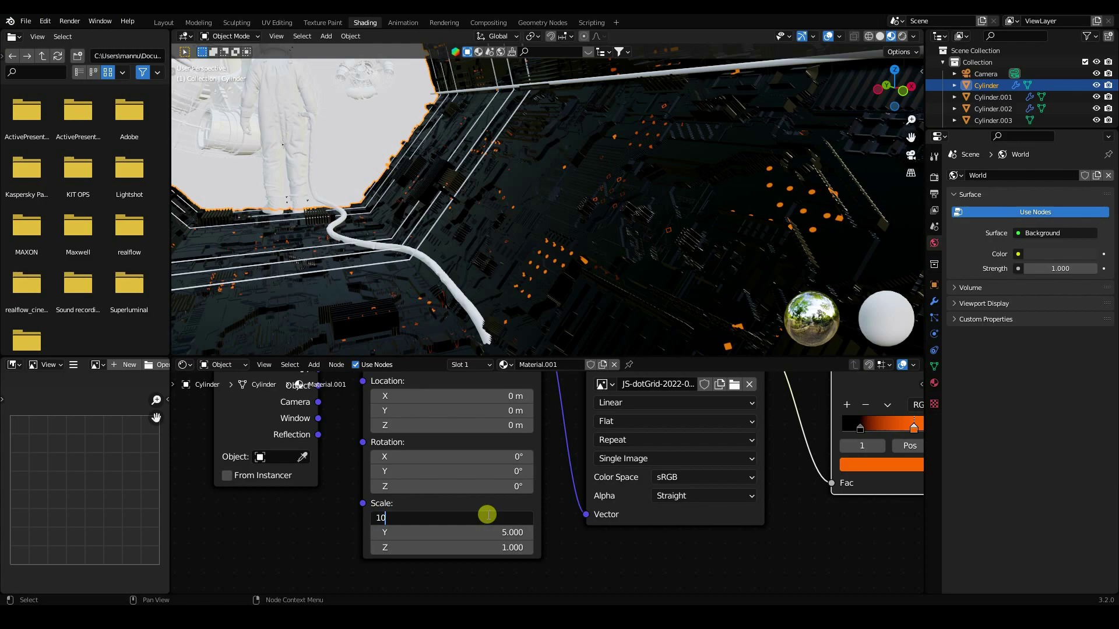
key(Tab)
text(10)
key(Return)
middle_drag(404, 326, 402, 315)
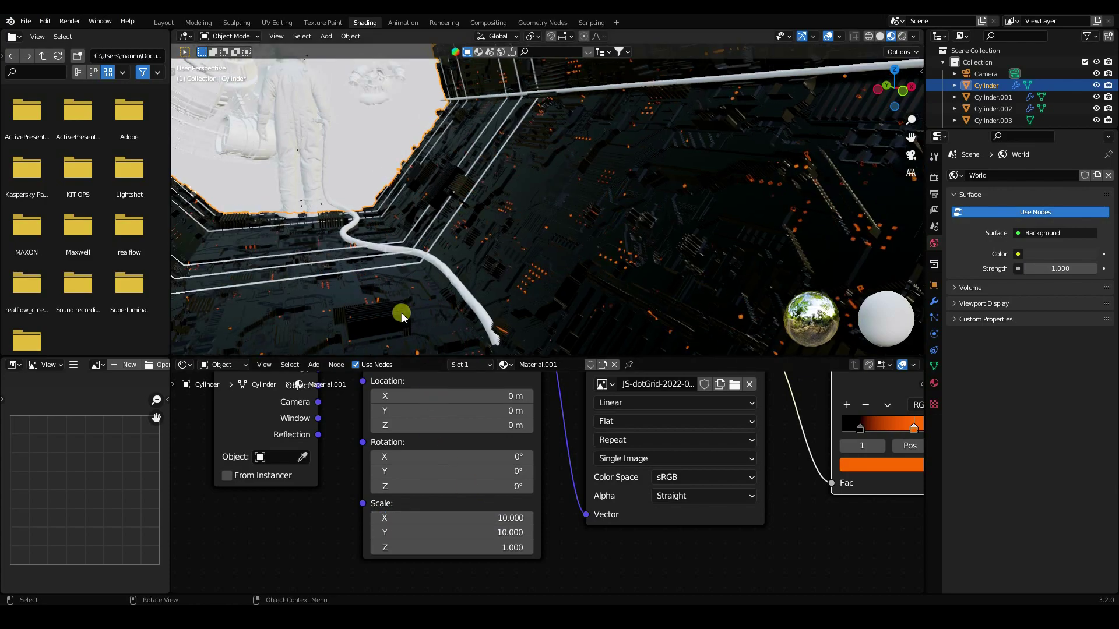
key(KP_0)
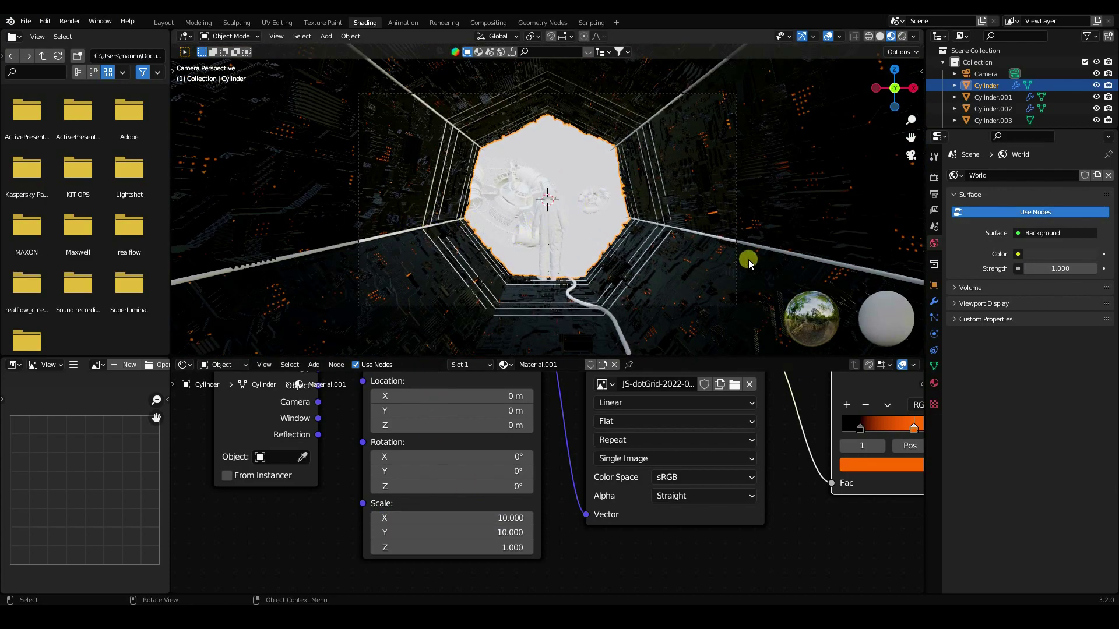
scroll(712, 283, up, 2)
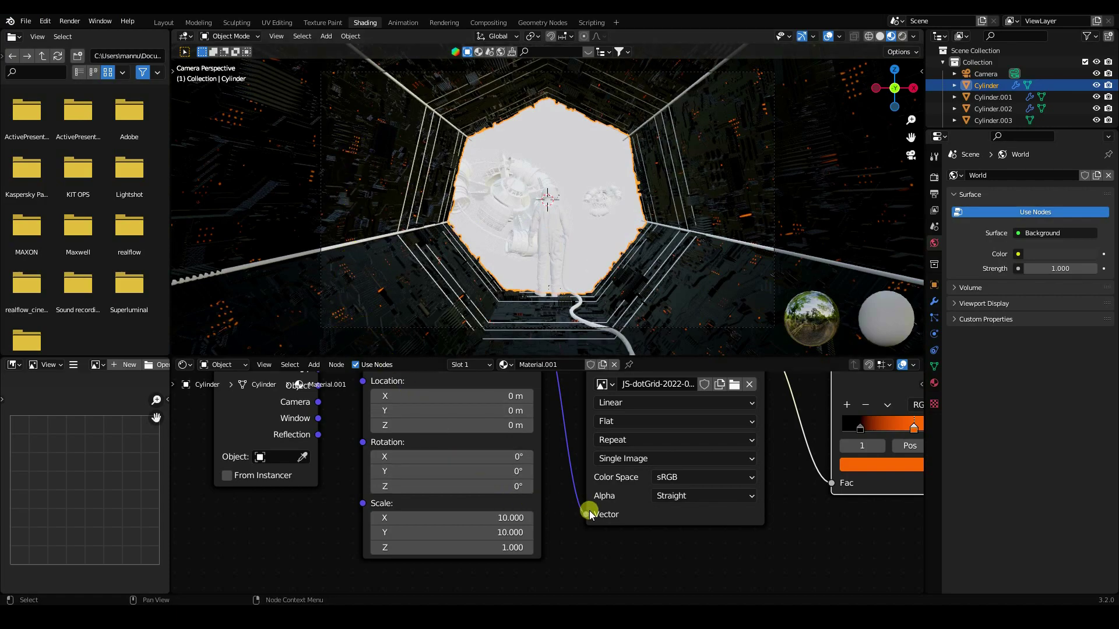
- Set the tunnel material's Emission Strength to 20
middle_drag(589, 511, 760, 414)
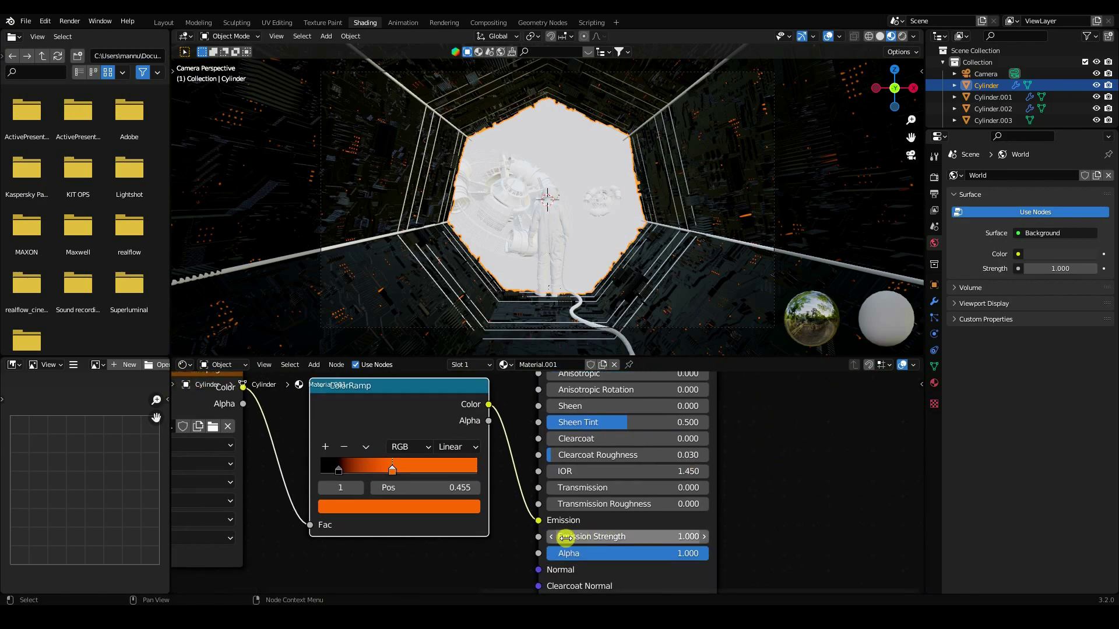
click(629, 543)
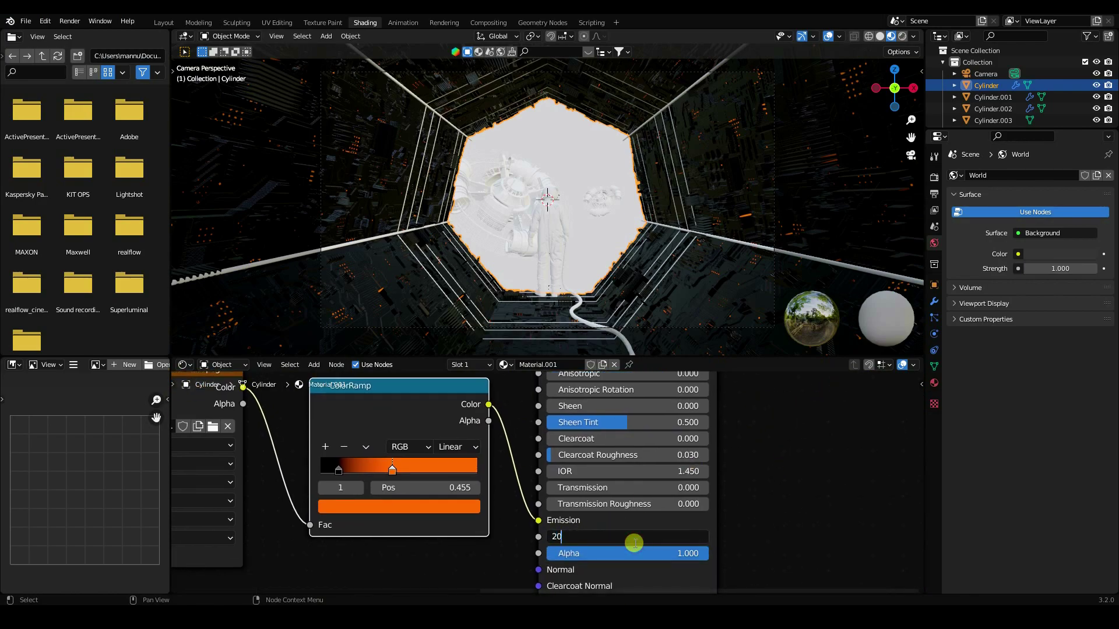
text(20)
key(Return)
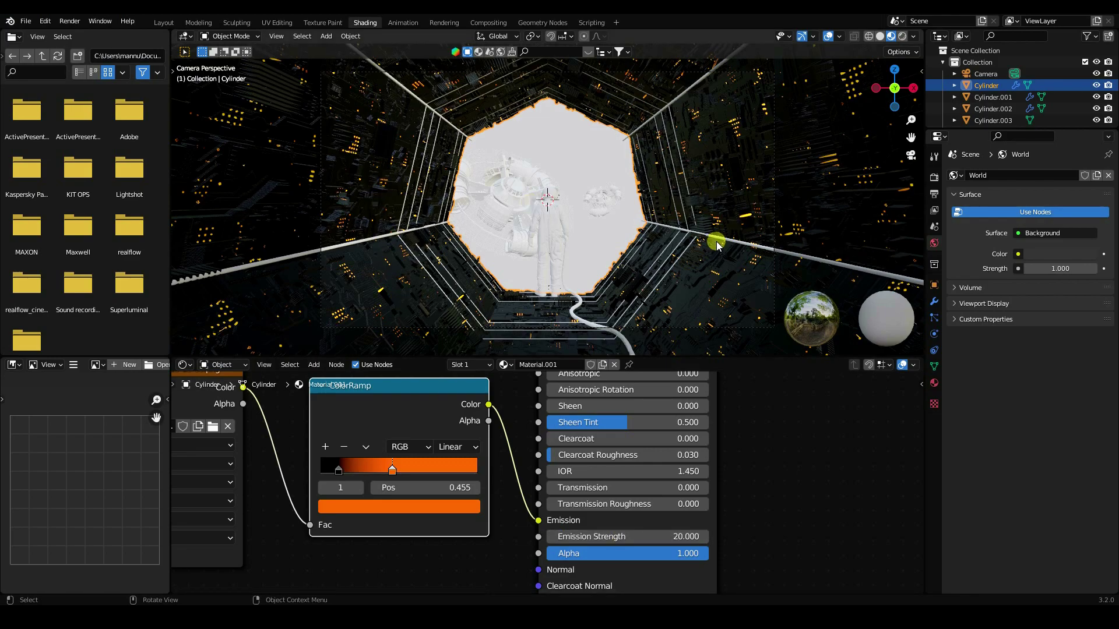
- Shift the ColorRamp black stop right to 0.182 to thin the glow
drag(404, 367, 404, 452)
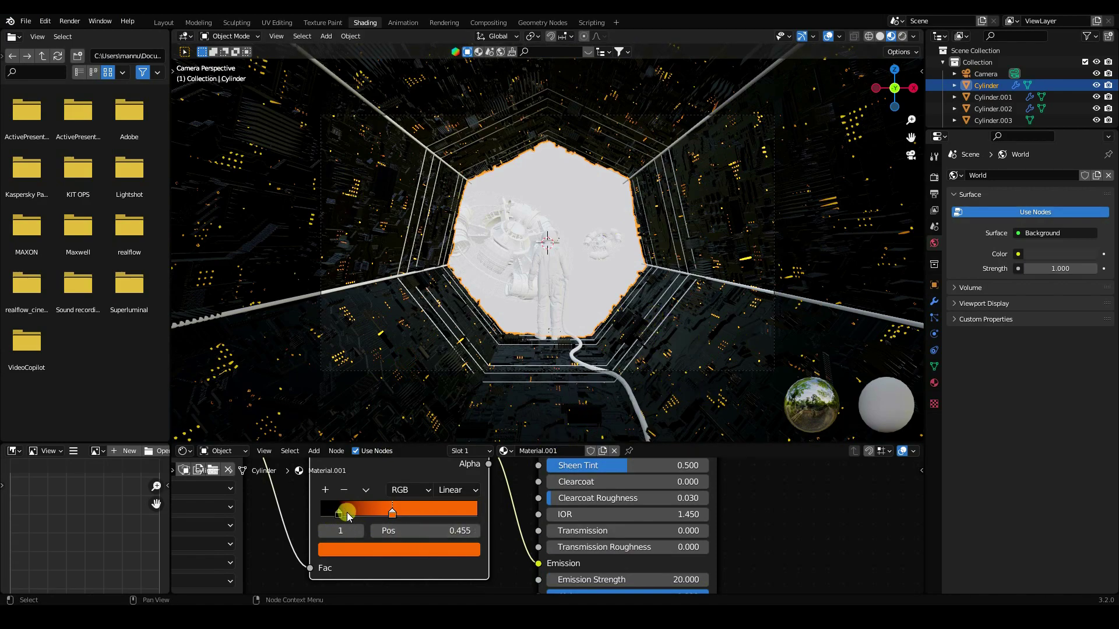
drag(339, 513, 350, 515)
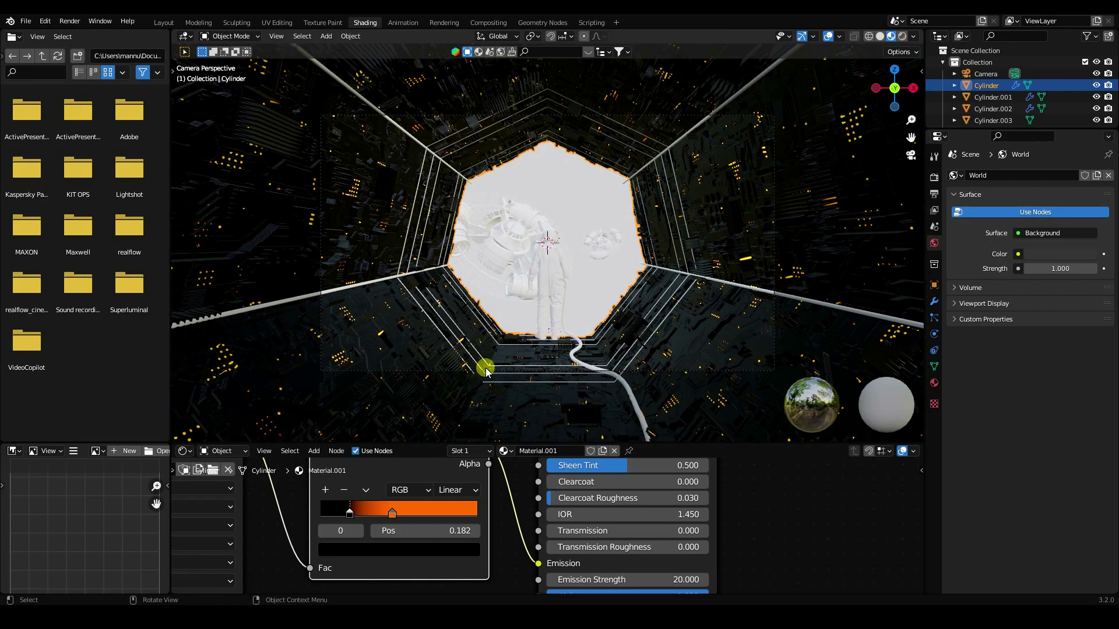
scroll(624, 280, up, 3)
- Create Material.002 for NEW_SUIT with Metallic 0.691 and Roughness 0.436
click(550, 295)
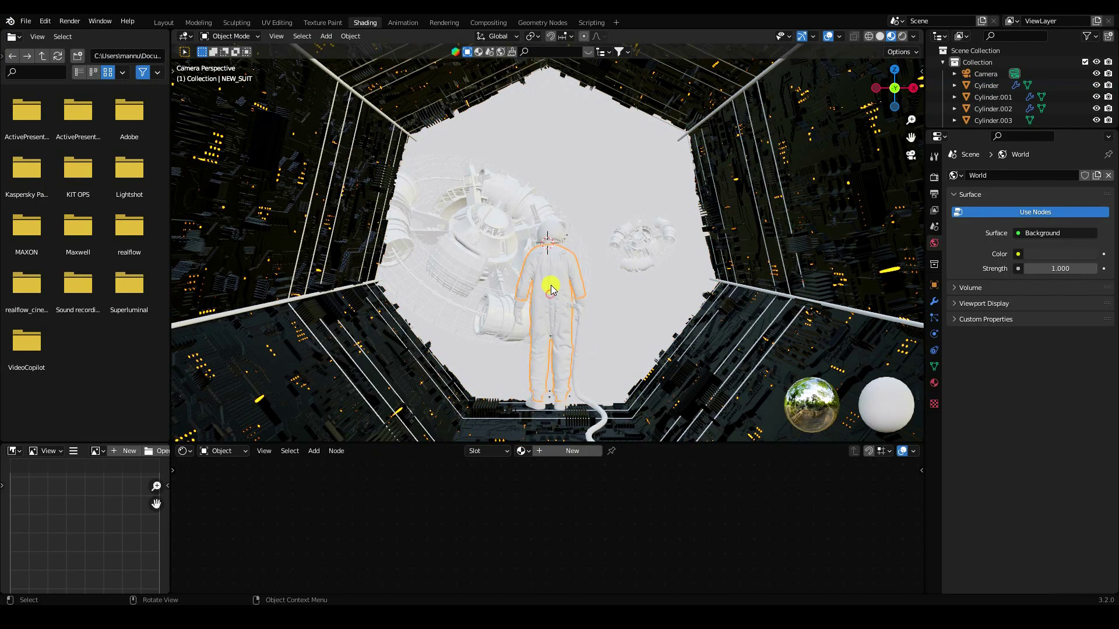
click(544, 451)
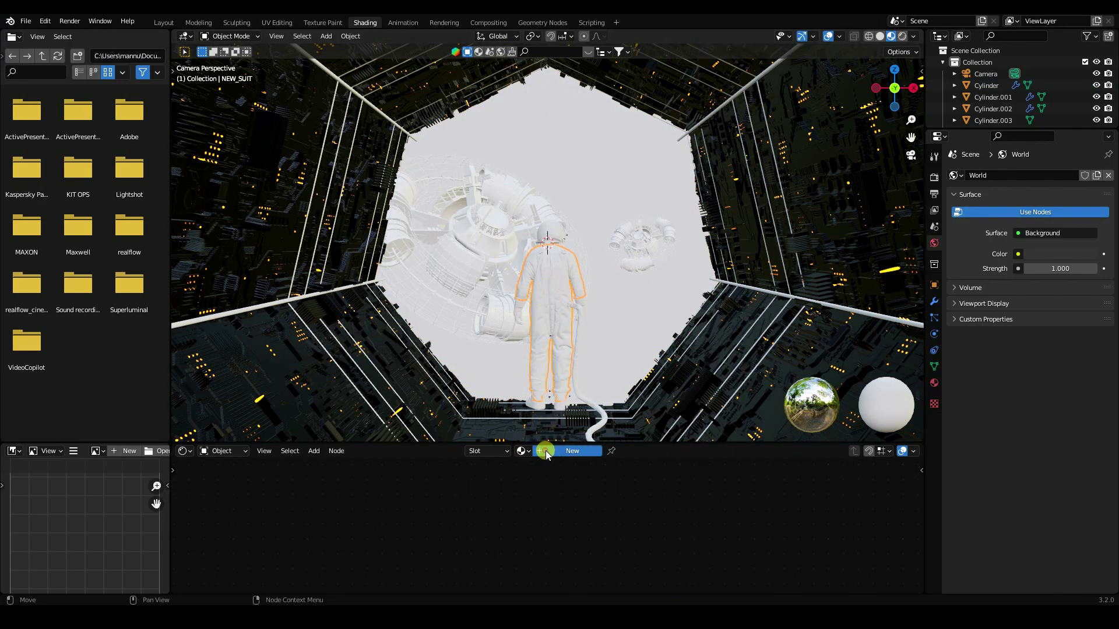
drag(475, 442, 490, 310)
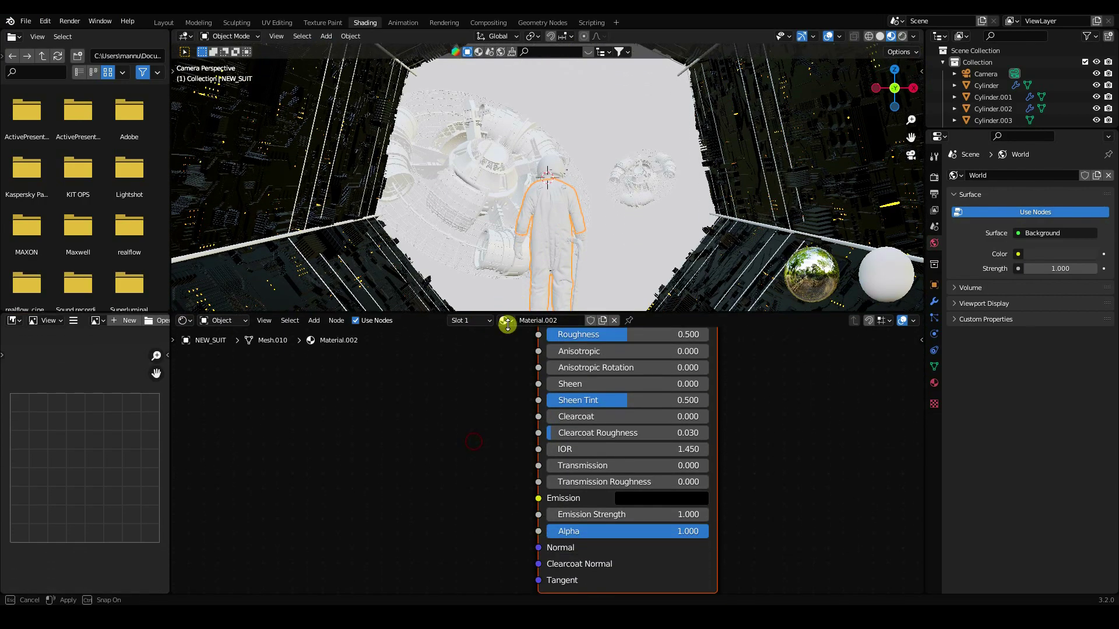
middle_drag(484, 403, 387, 554)
drag(532, 446, 638, 435)
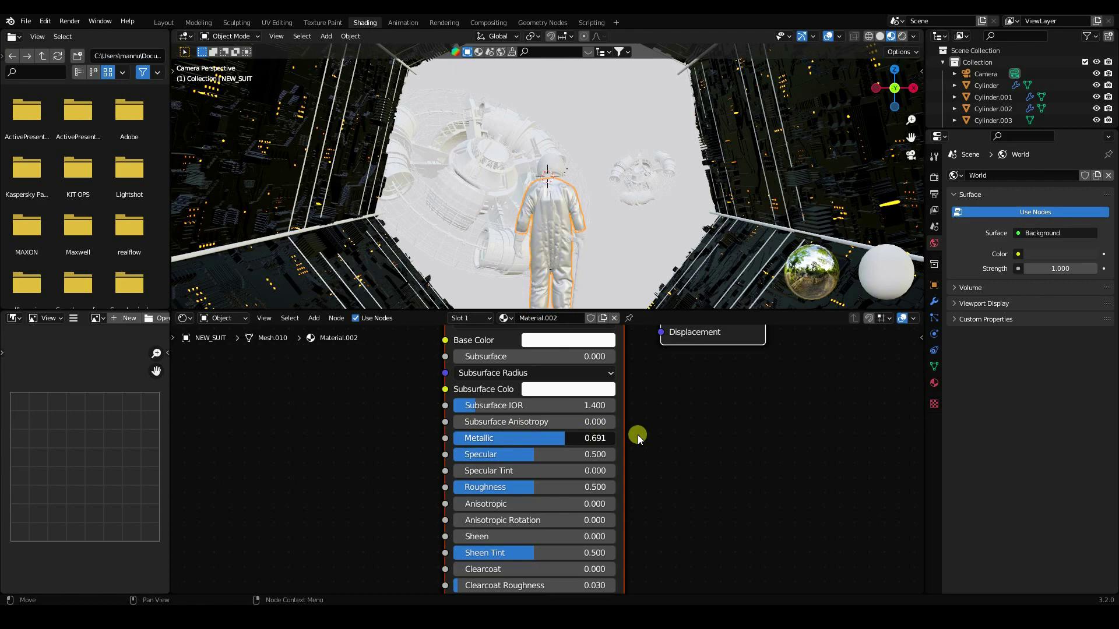
mouse_move(522, 492)
mouse_down()
mouse_move(505, 498)
mouse_move(513, 489)
mouse_up()
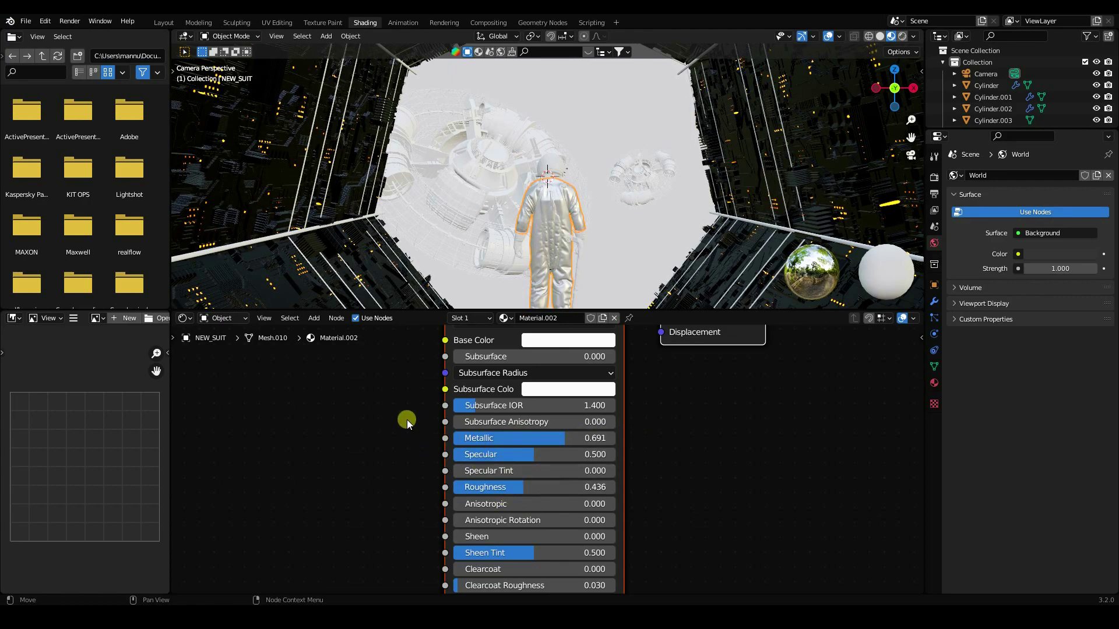
middle_drag(407, 419, 411, 467)
click(516, 251)
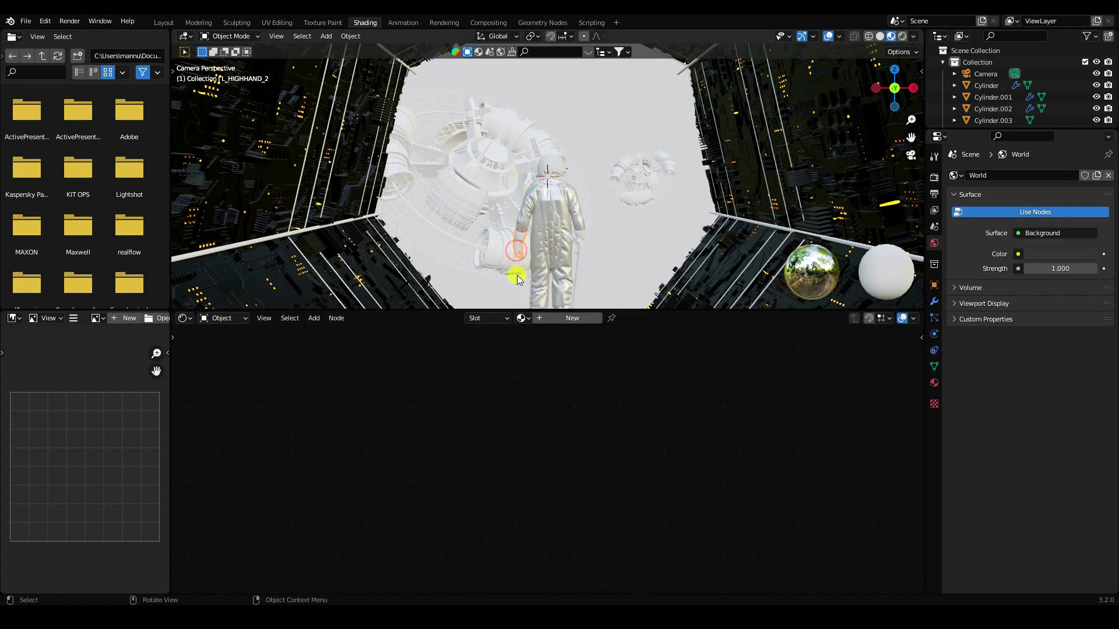
- Darken the left hand material's base colour to near-black
click(548, 390)
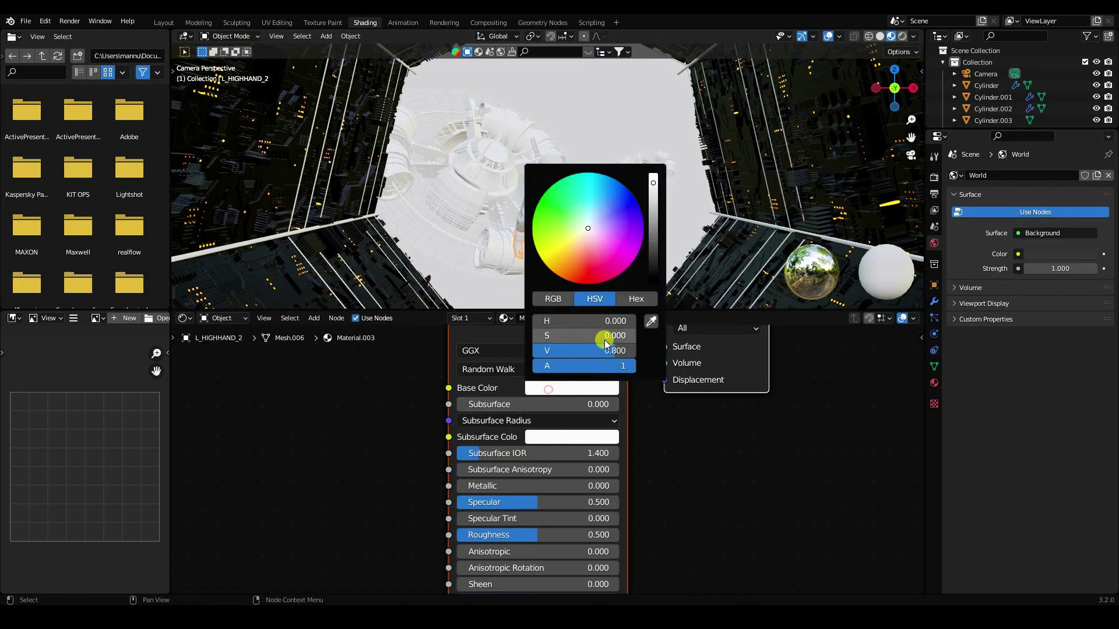
drag(656, 257, 656, 266)
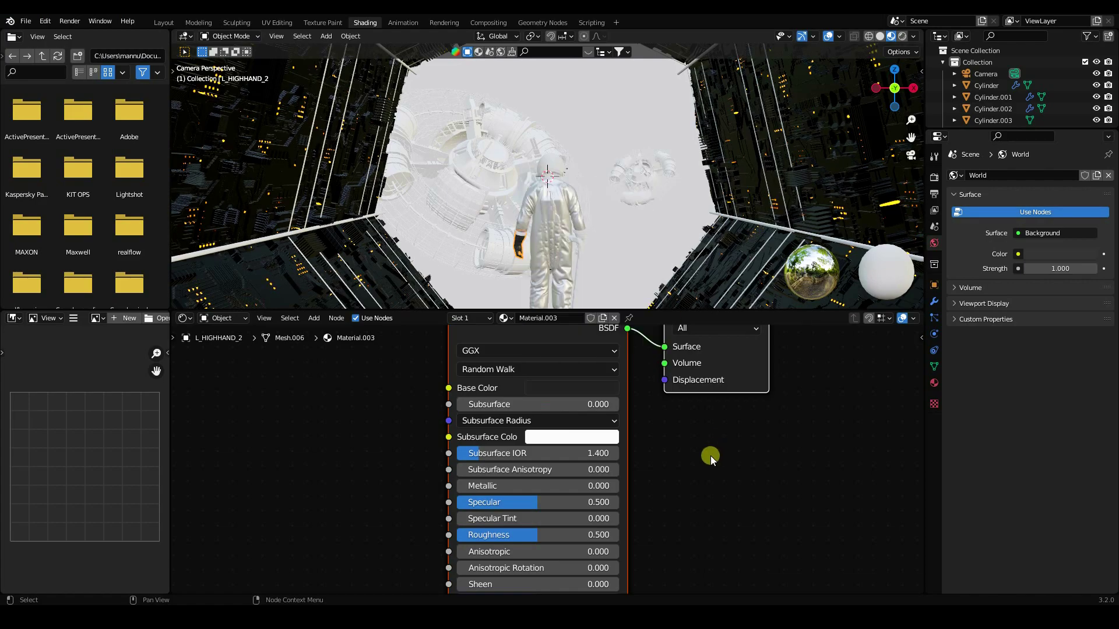
click(710, 456)
click(585, 245)
scroll(617, 264, up, 2)
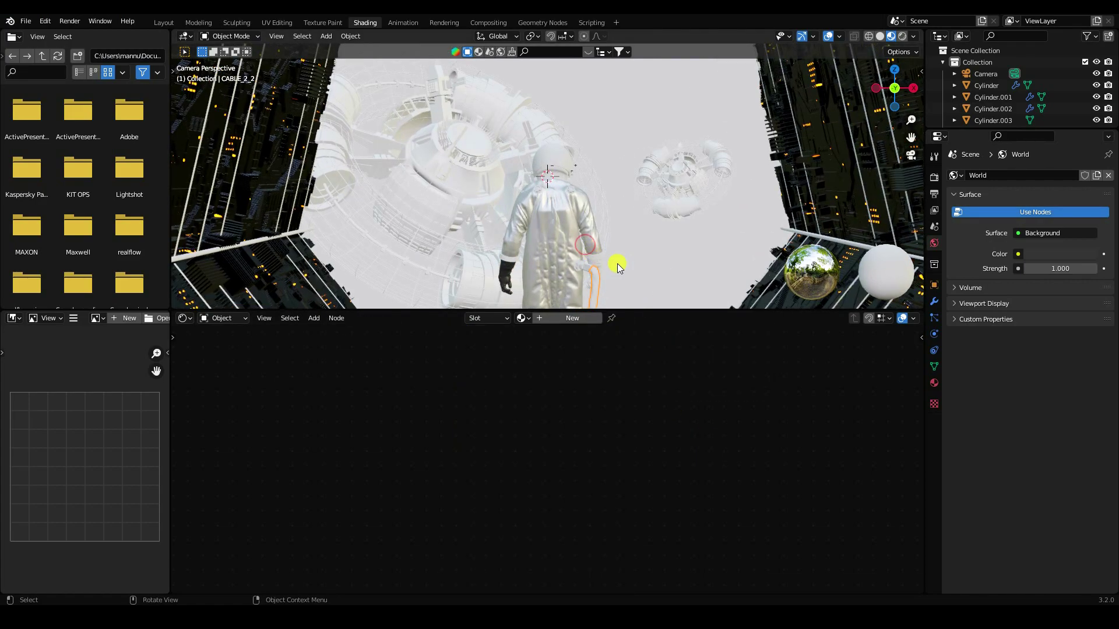
scroll(610, 251, up, 3)
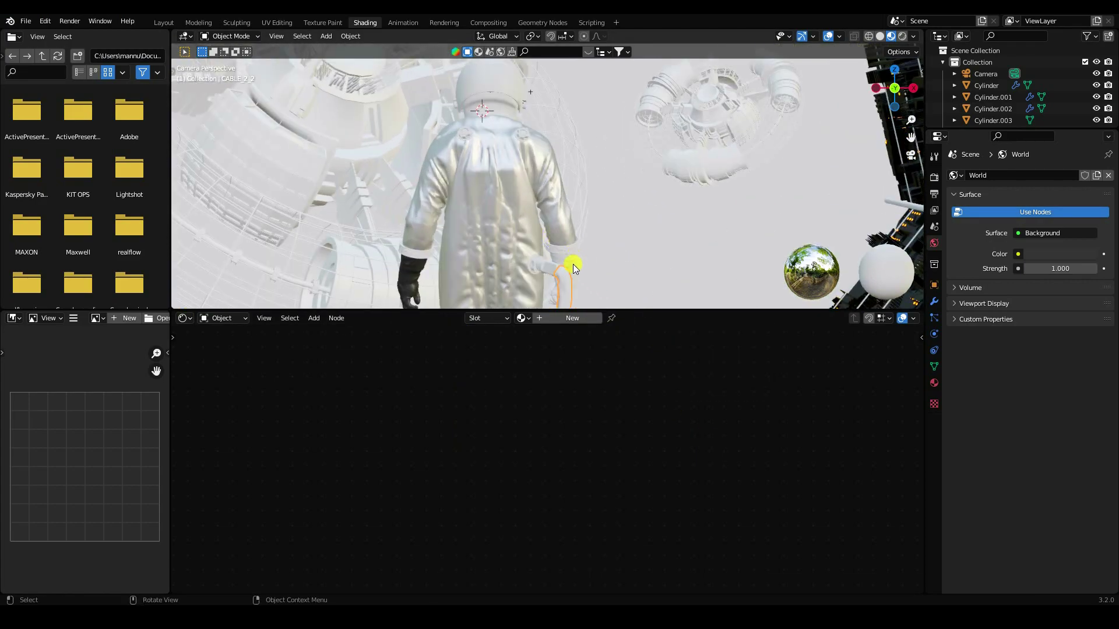
- Assign Material.001 to the astronaut's right hand R_HIGHHAND_2
click(573, 264)
shift+middle_drag(609, 264, 612, 190)
click(523, 318)
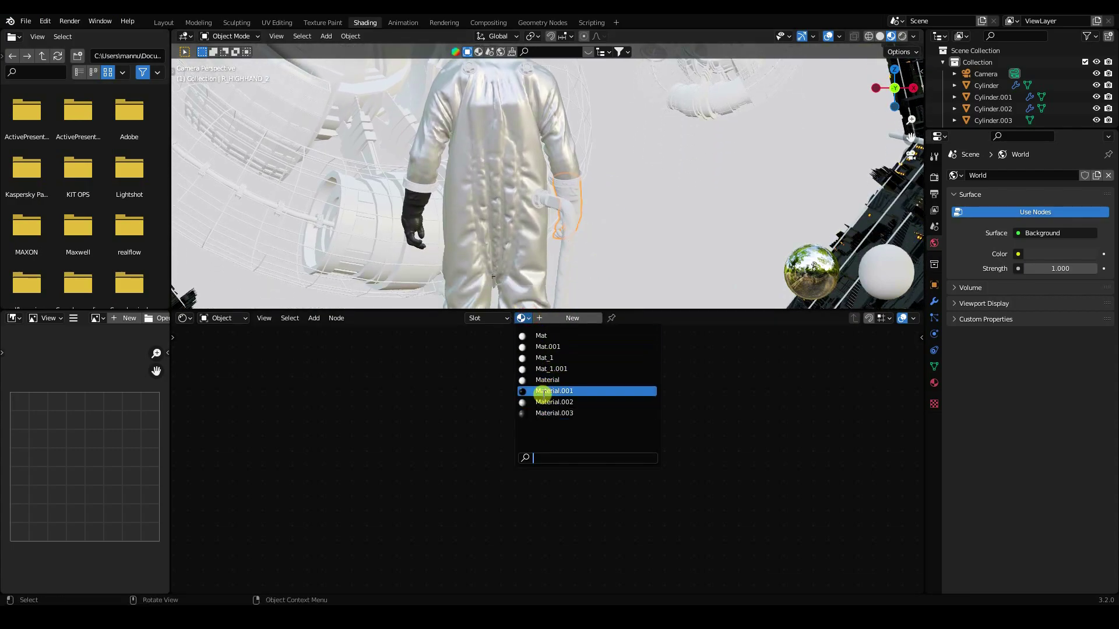
click(543, 392)
middle_drag(512, 195, 505, 199)
scroll(516, 243, down, 6)
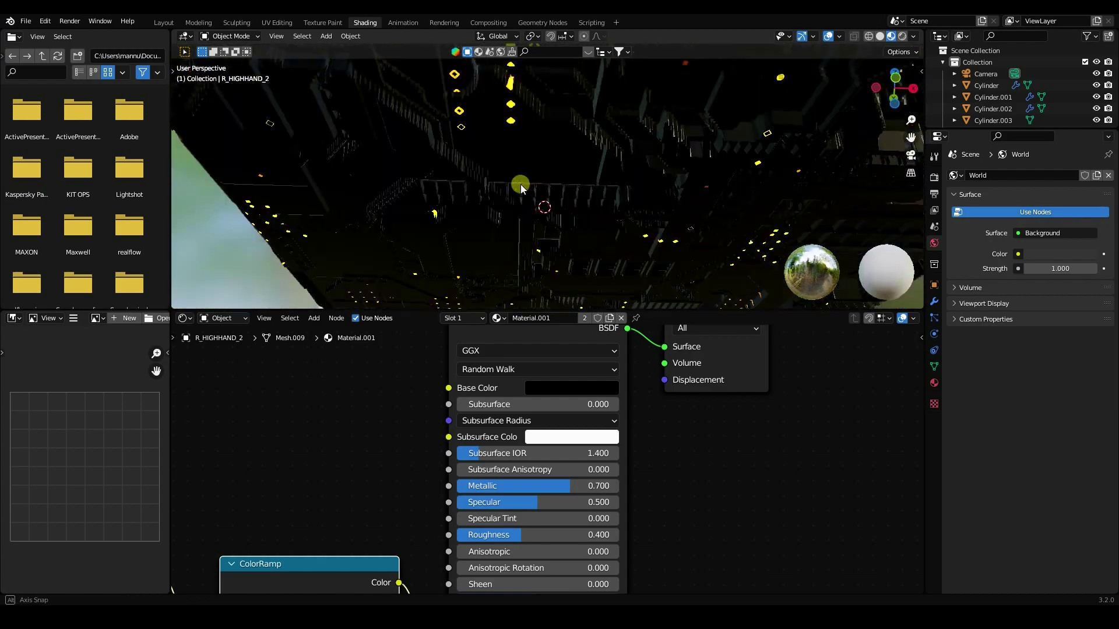
scroll(531, 216, up, 6)
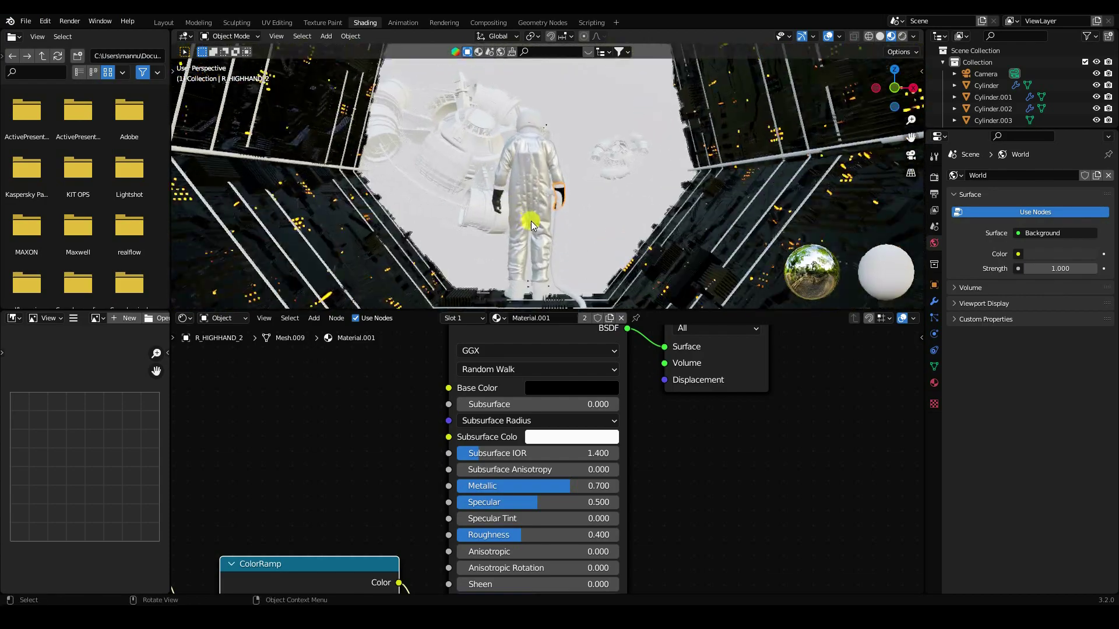
middle_drag(533, 234, 512, 297)
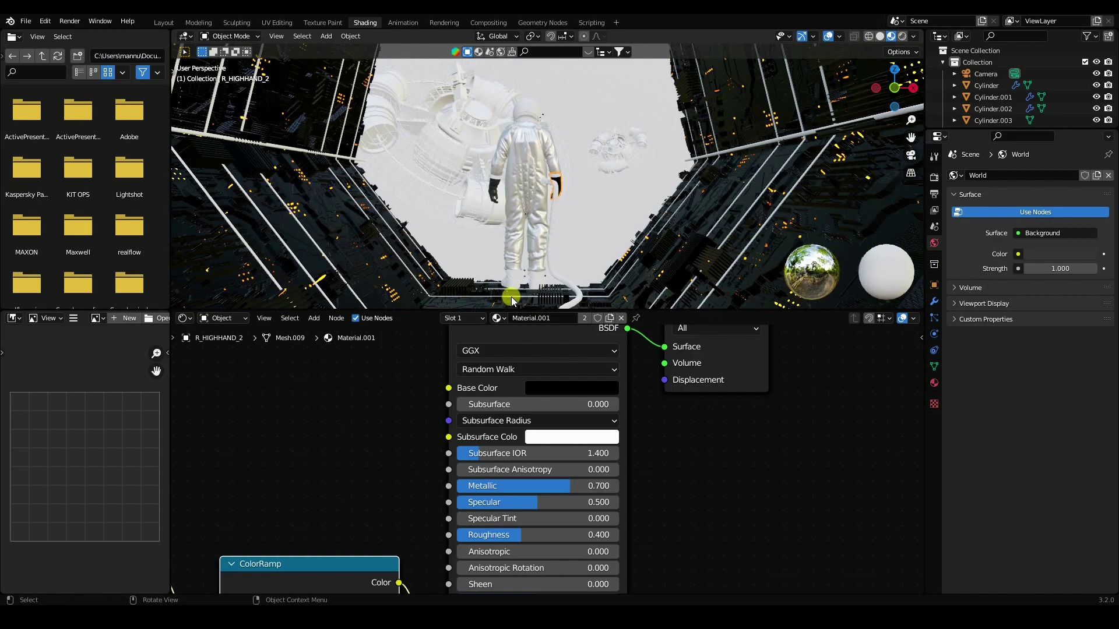
- Assign Material.001 to the band BAND_2 and the shoe SHOE_2
click(536, 282)
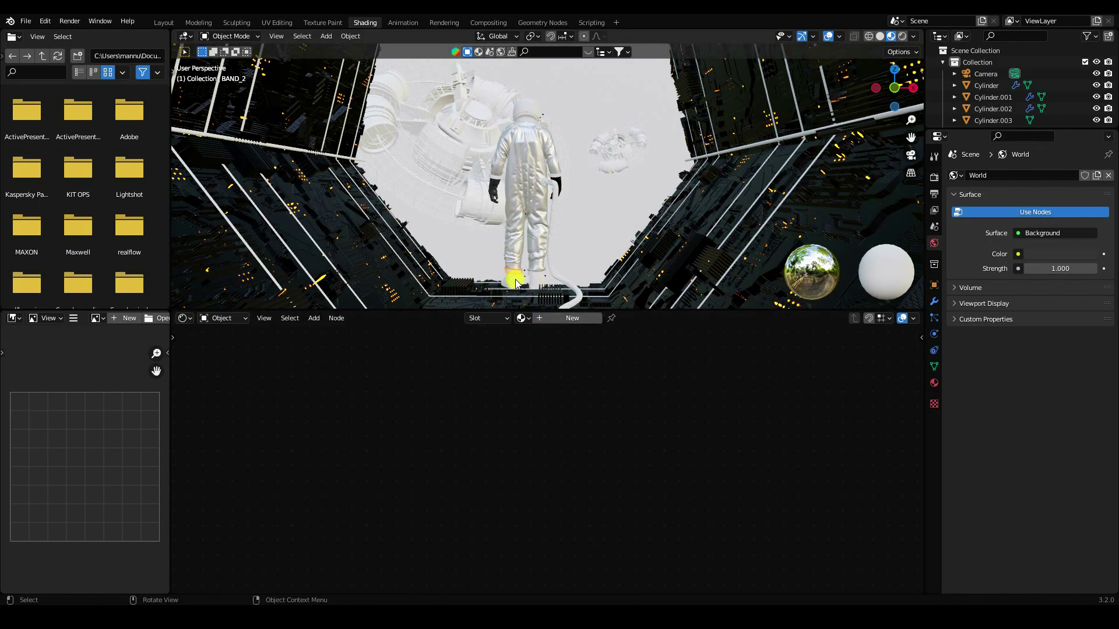
click(528, 320)
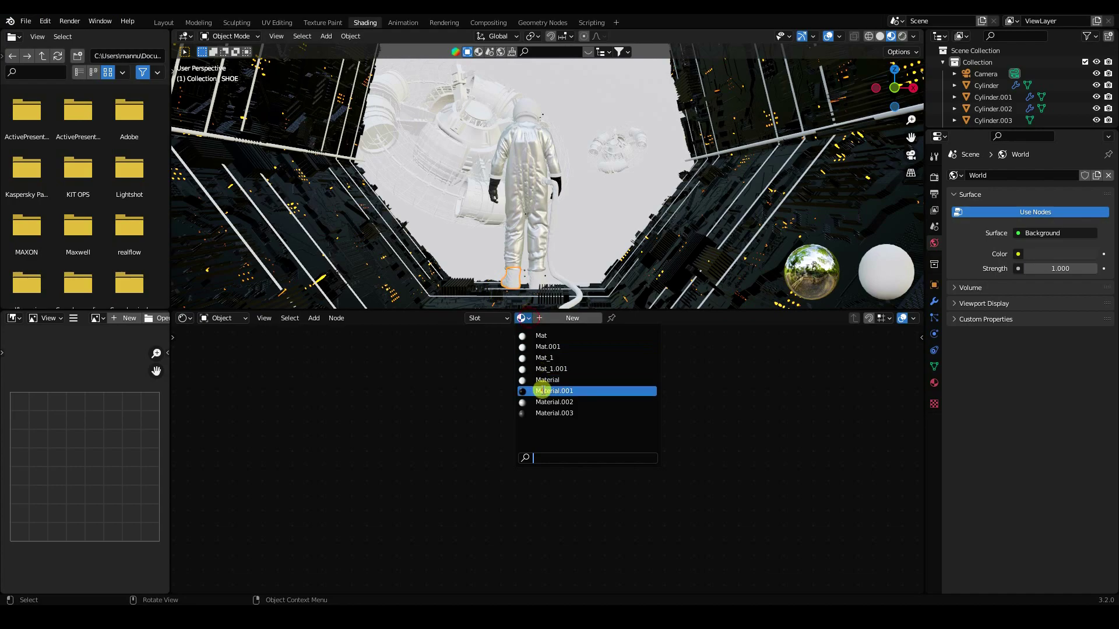
click(540, 389)
click(533, 279)
click(525, 318)
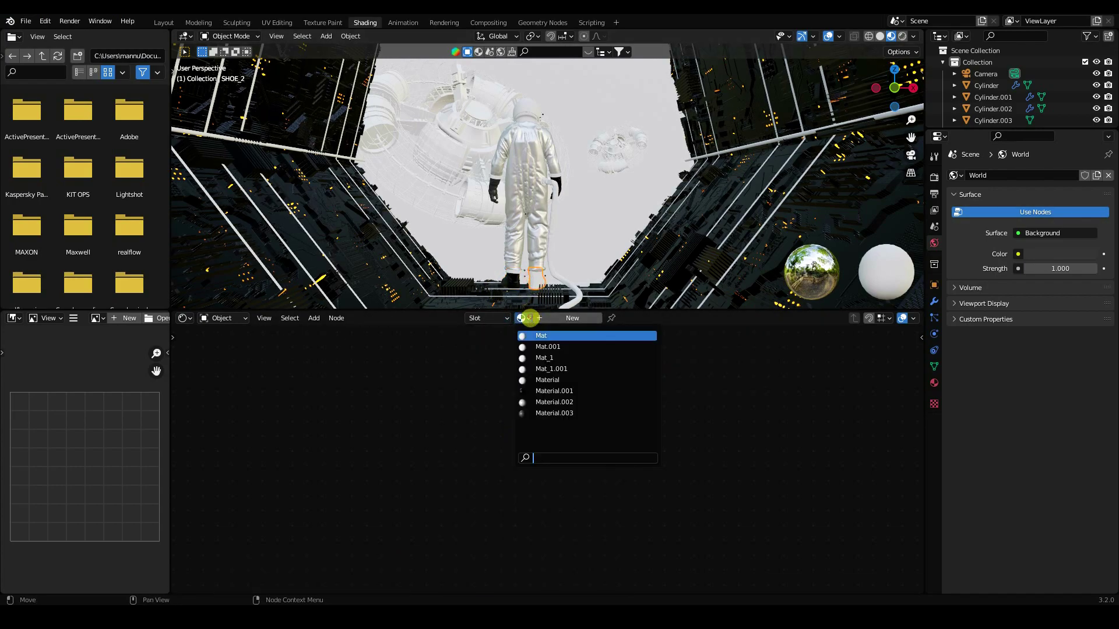
click(542, 391)
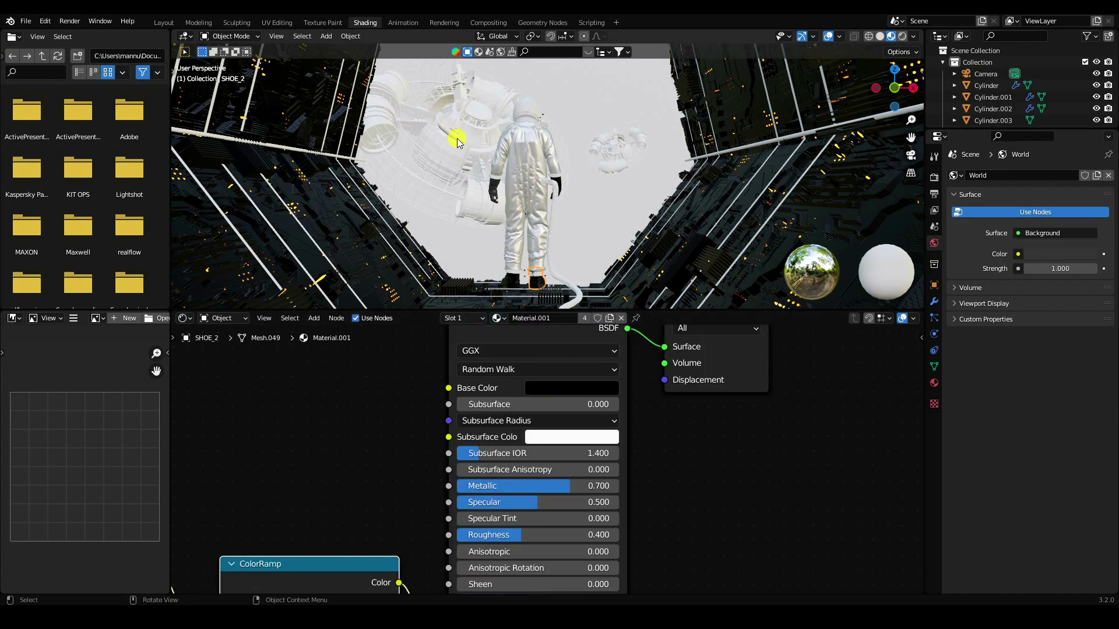
middle_drag(480, 196, 471, 171)
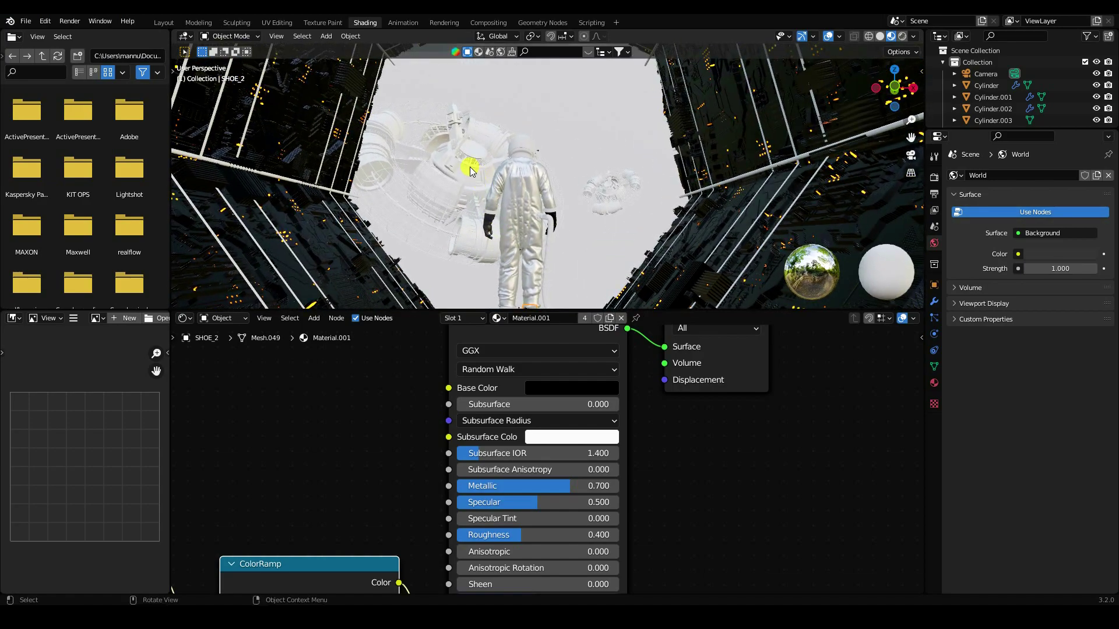
- Select SPACE_SHIP's Mat material in the Outliner and show its material settings
click(448, 167)
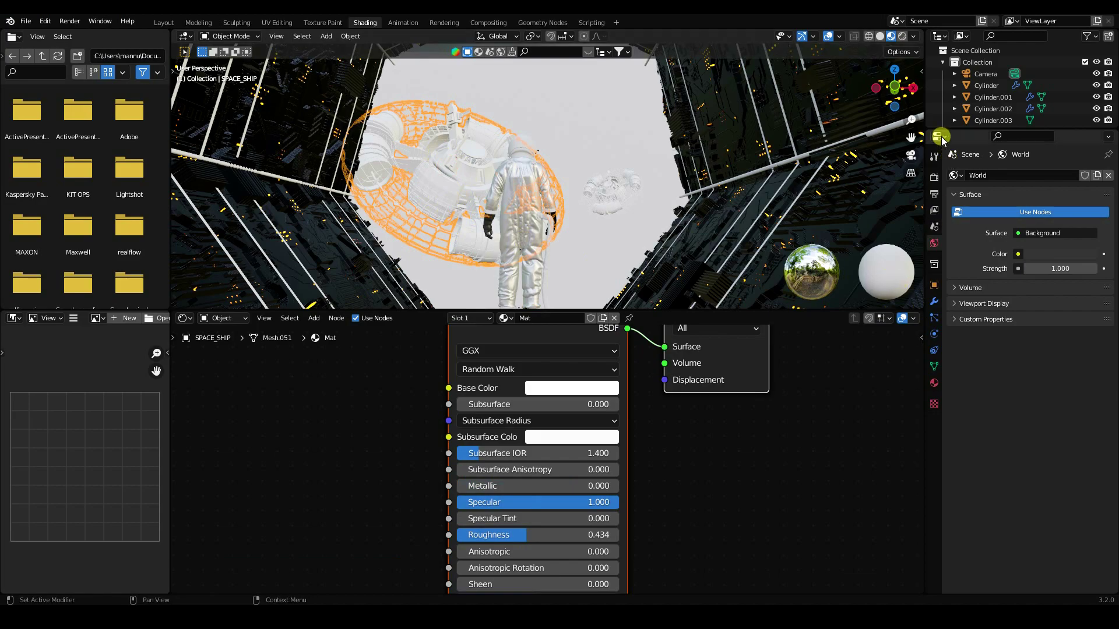
drag(969, 131, 970, 245)
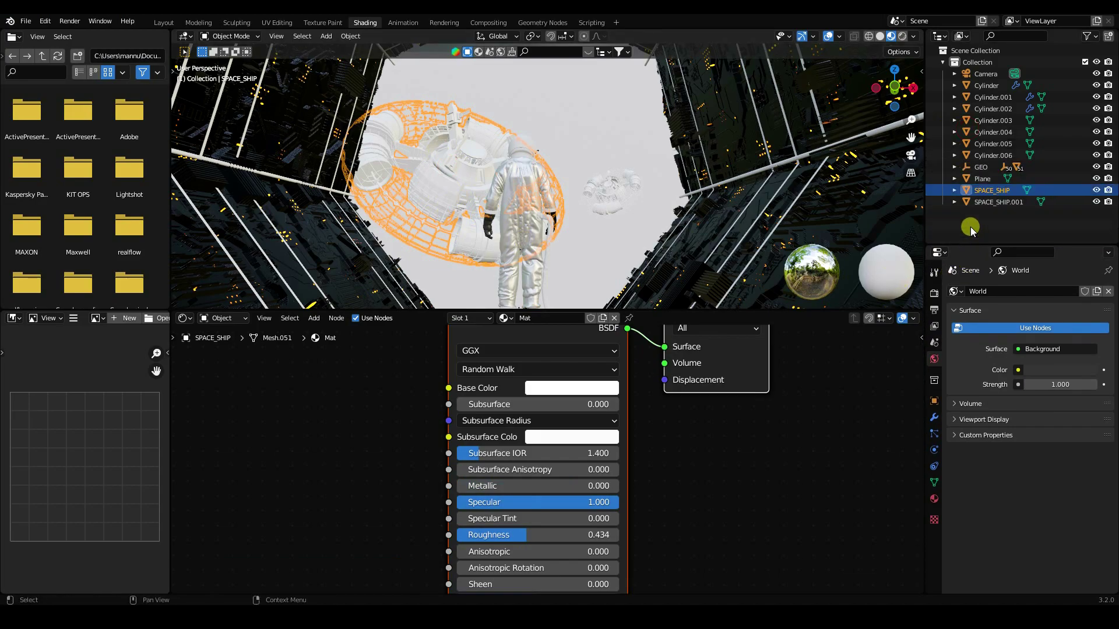
click(994, 191)
click(955, 190)
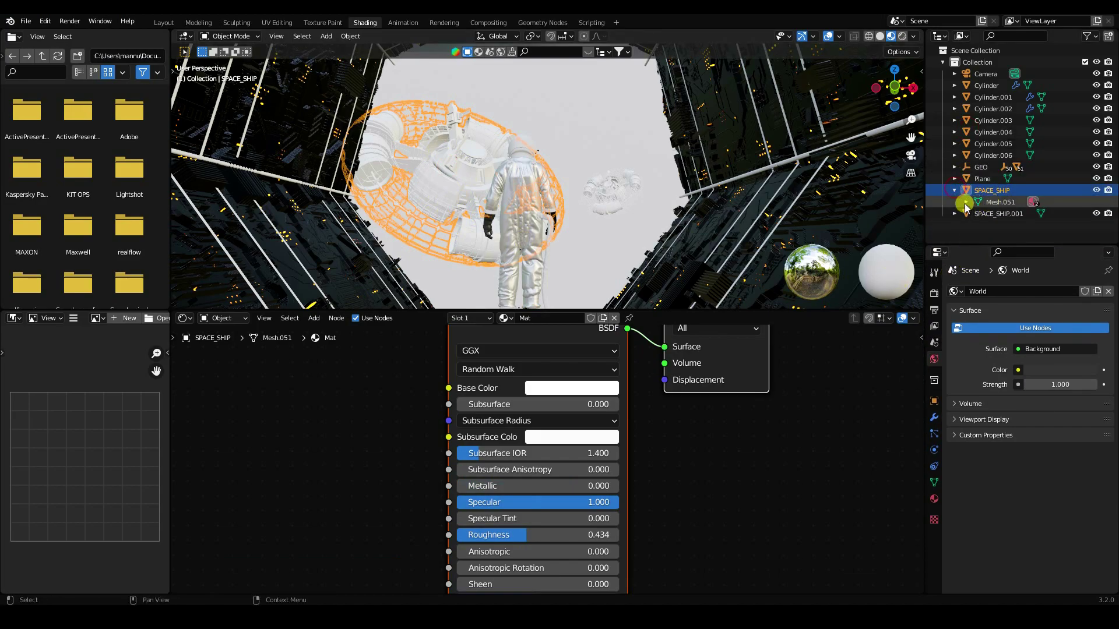
click(966, 202)
click(1005, 215)
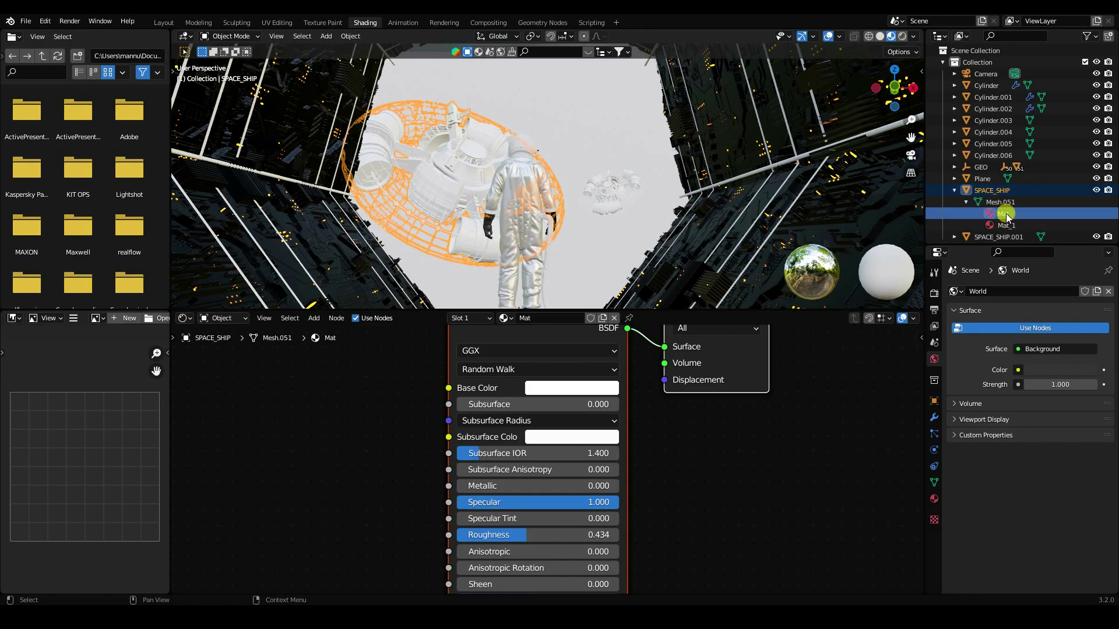
click(934, 499)
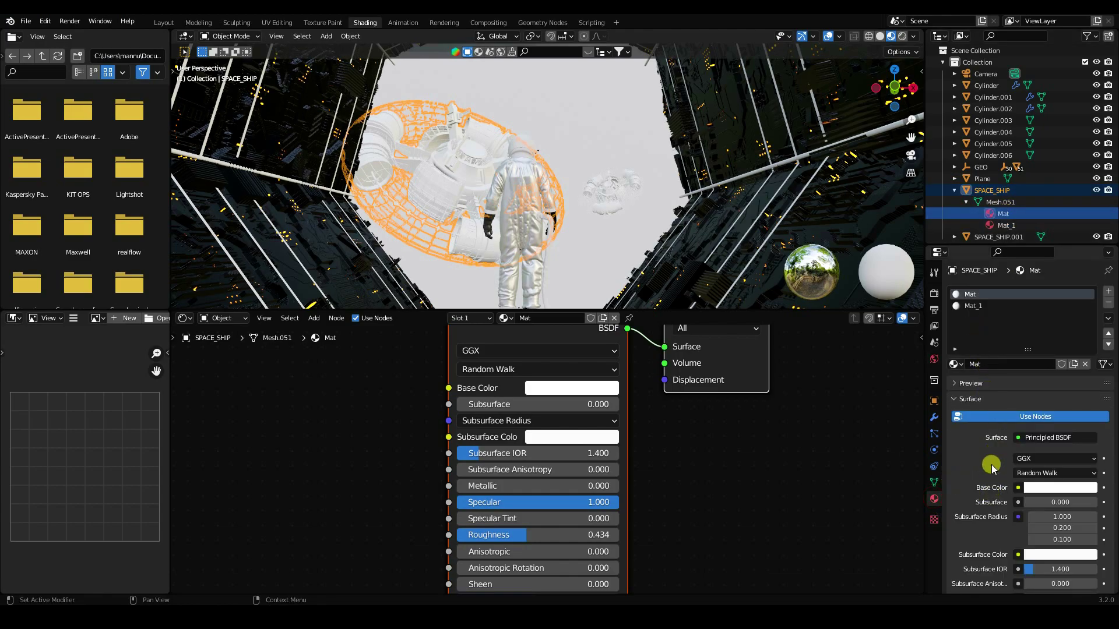
- Set Mat's base colour to black and Metallic to 0.559
click(1042, 488)
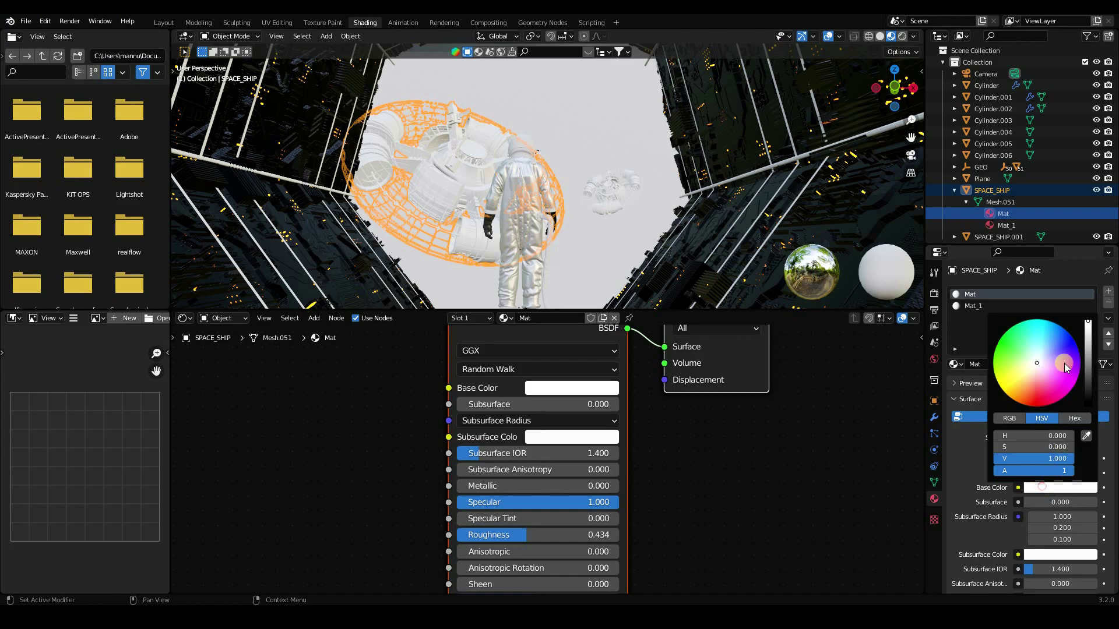
drag(1087, 353, 1088, 407)
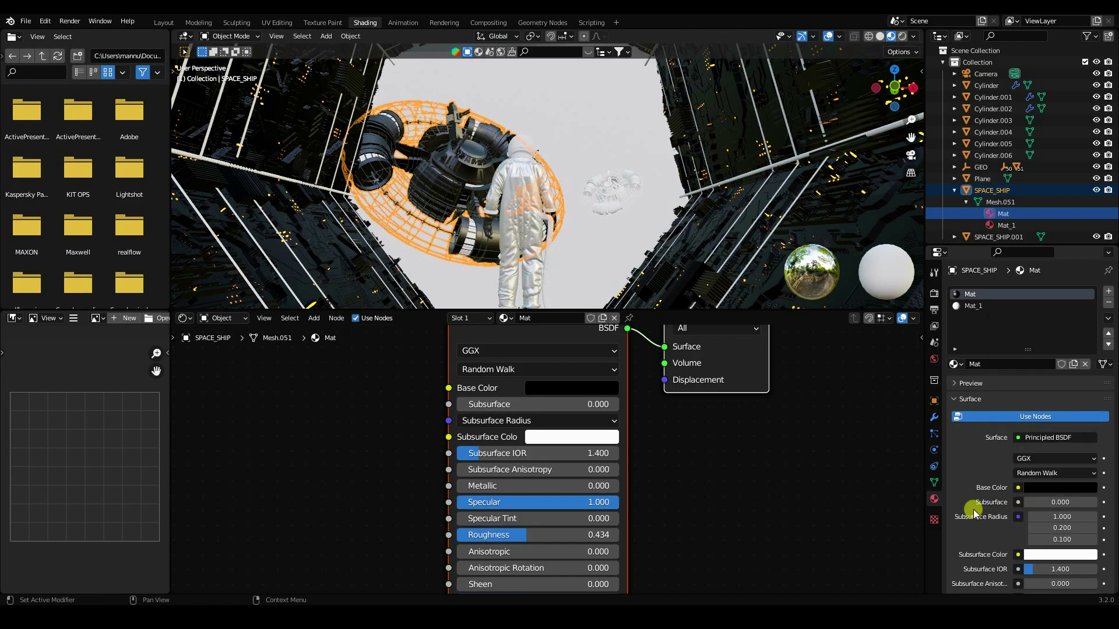
scroll(983, 499, down, 4)
scroll(984, 499, down, 3)
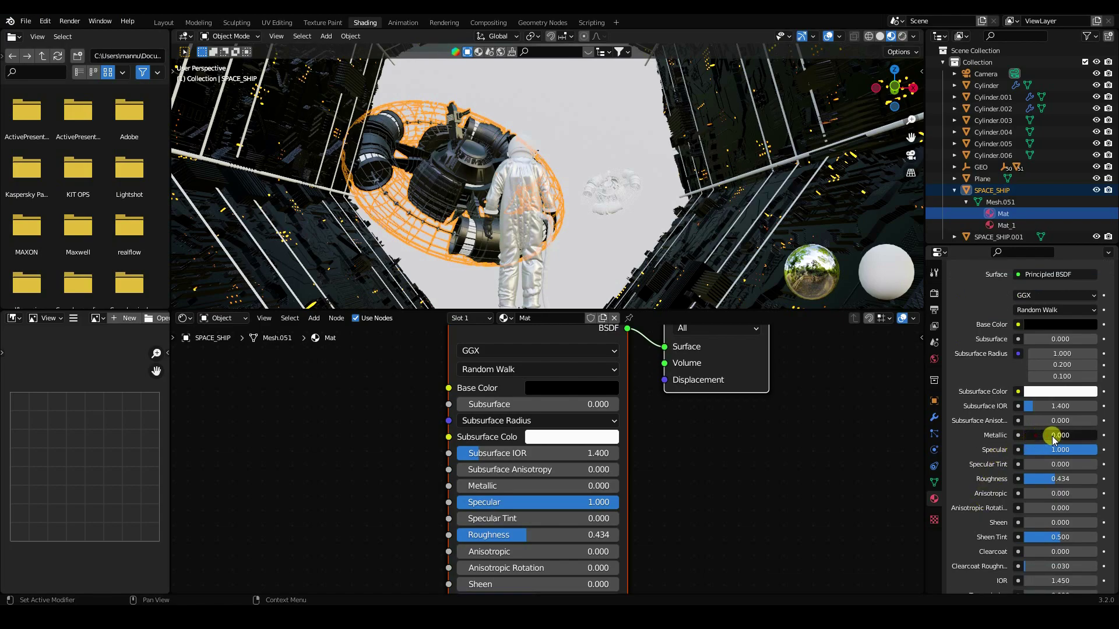
drag(1052, 438, 1081, 437)
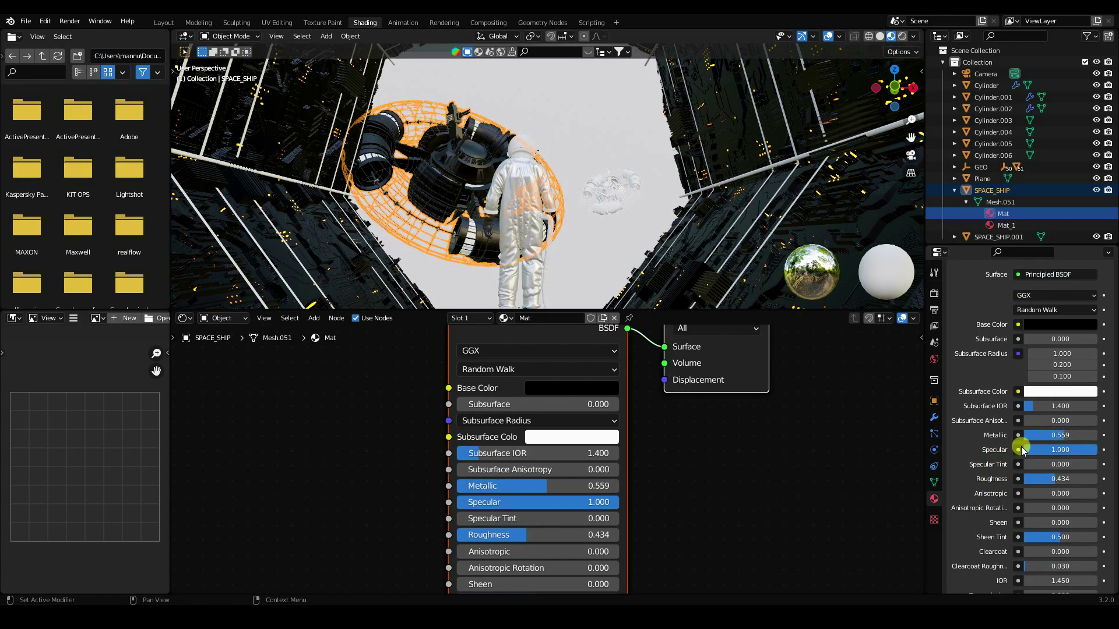
- Switch the spaceship's Mat_1 surface to an Emission shader
click(1005, 227)
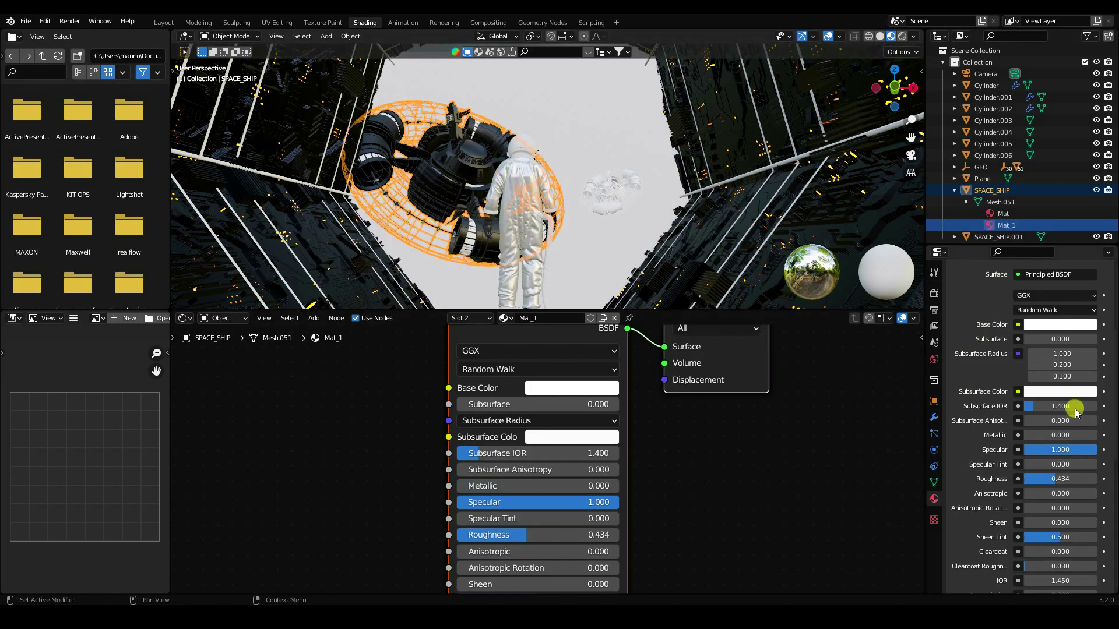
scroll(968, 405, up, 6)
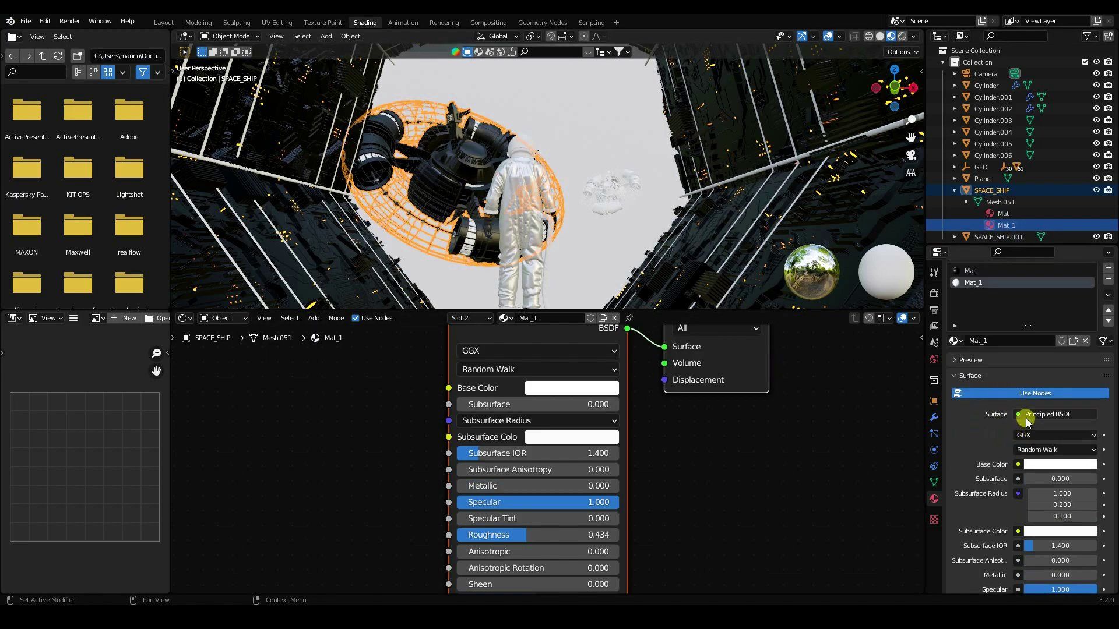
click(1026, 415)
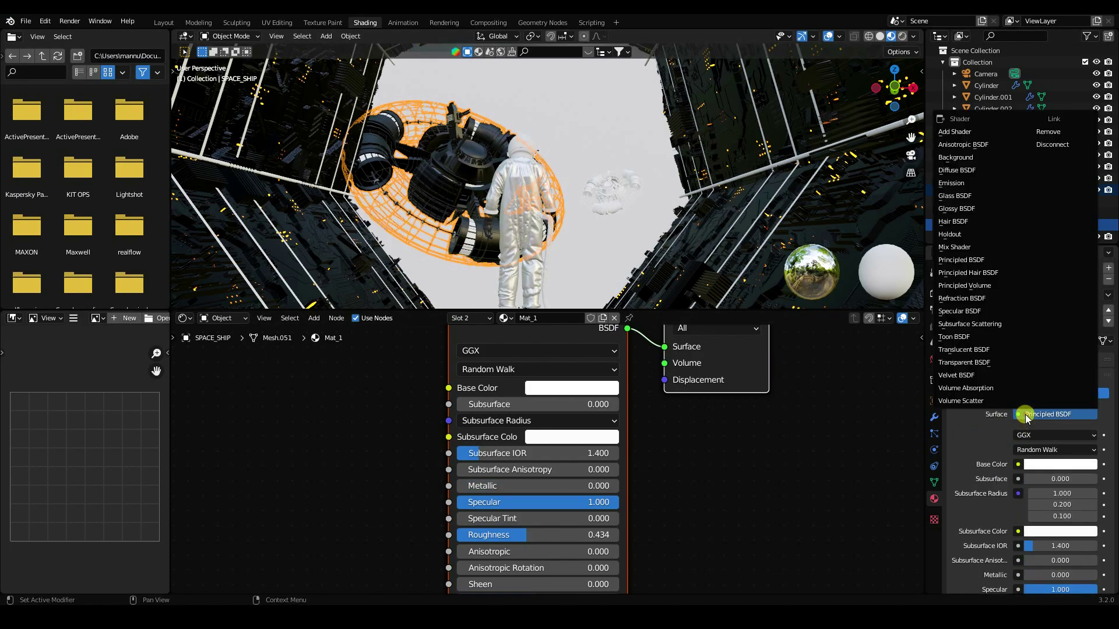
click(952, 184)
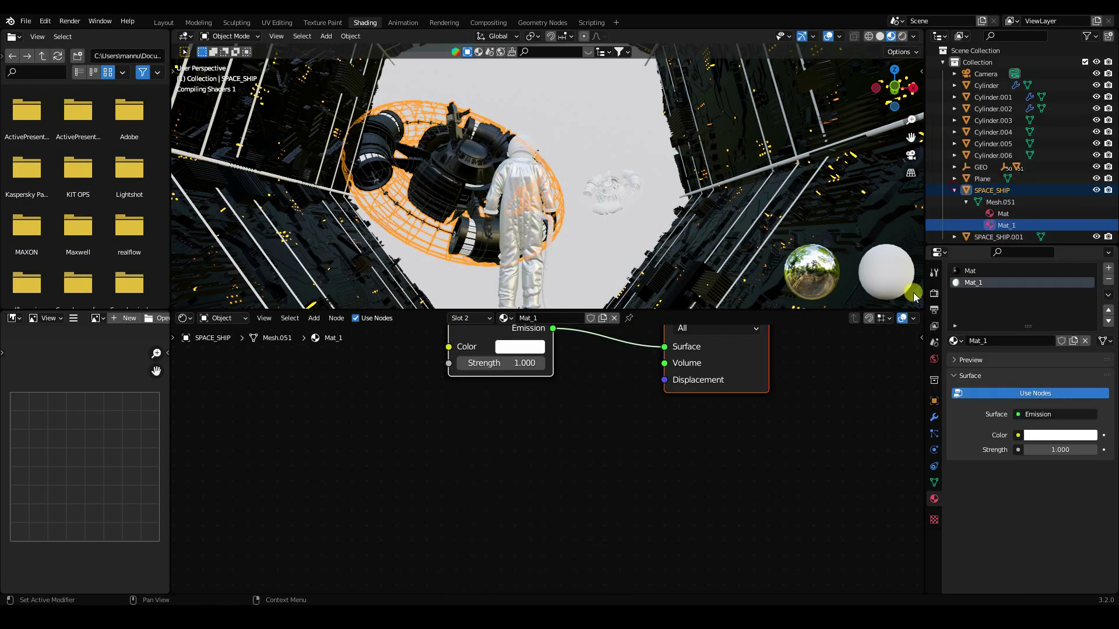
- Set Mat_1's emission colour to orange (H 0.024, S 1) with Strength 50
click(1051, 441)
click(1029, 386)
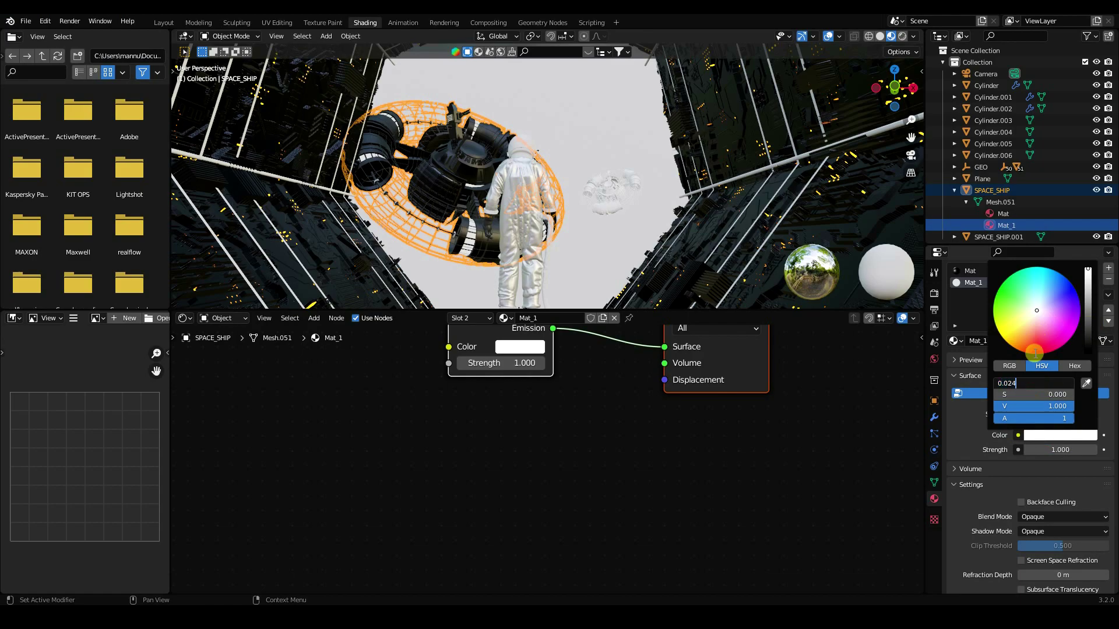
key(Tab)
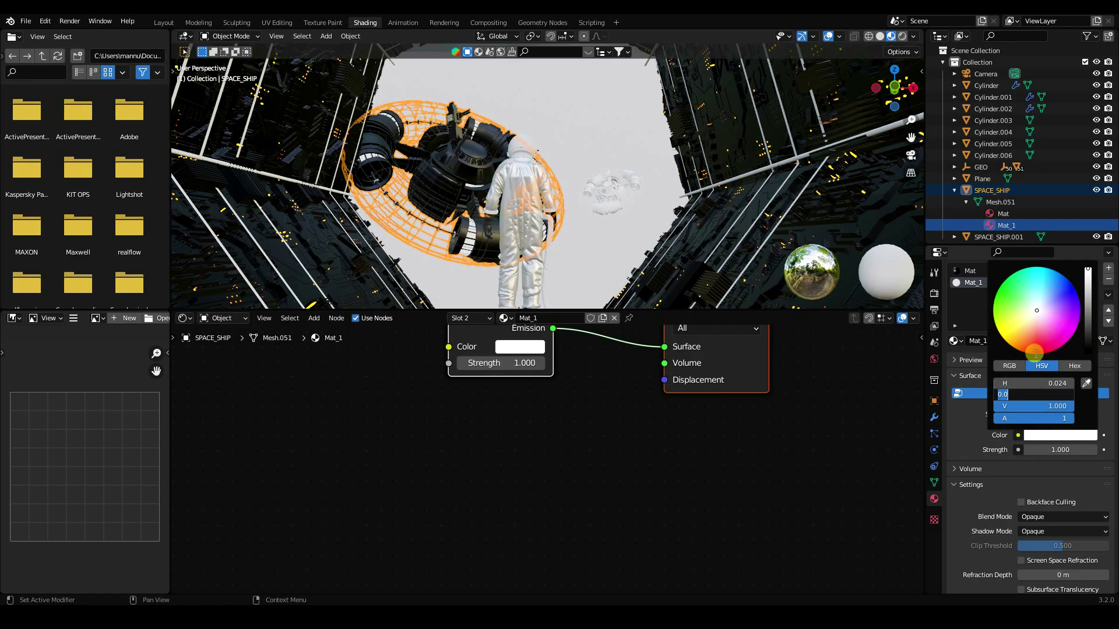
text(1)
key(Return)
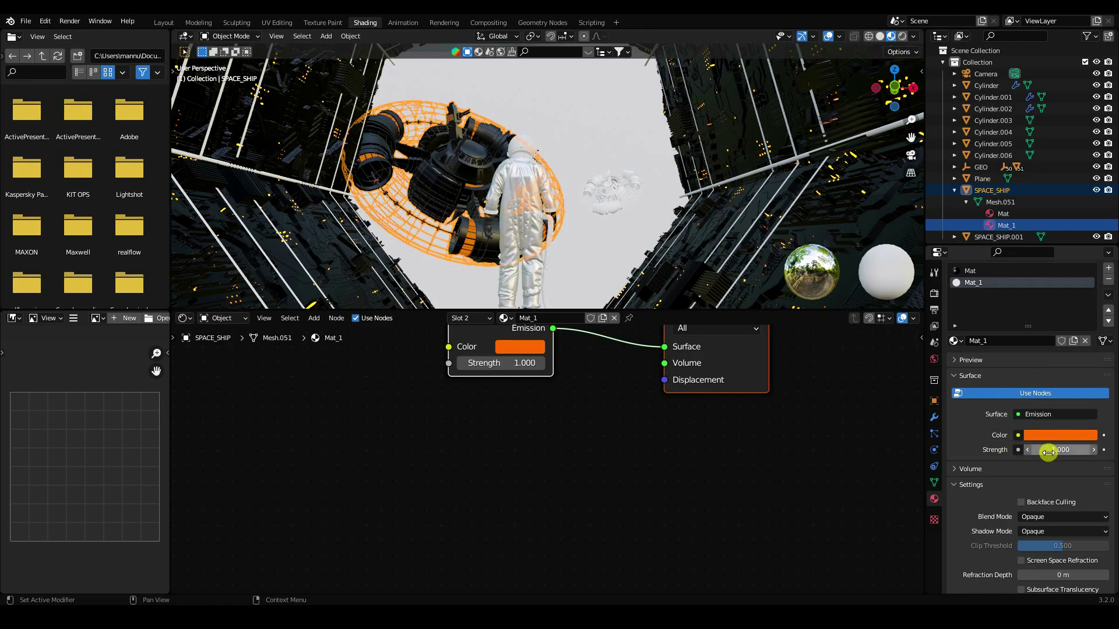
click(1059, 451)
text(50)
key(Return)
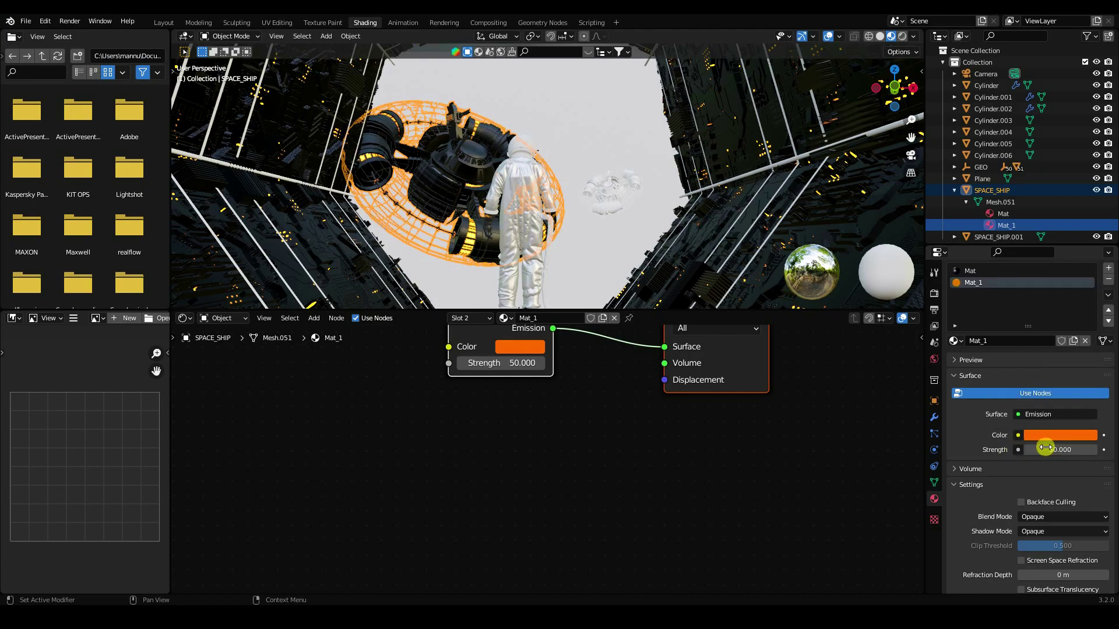
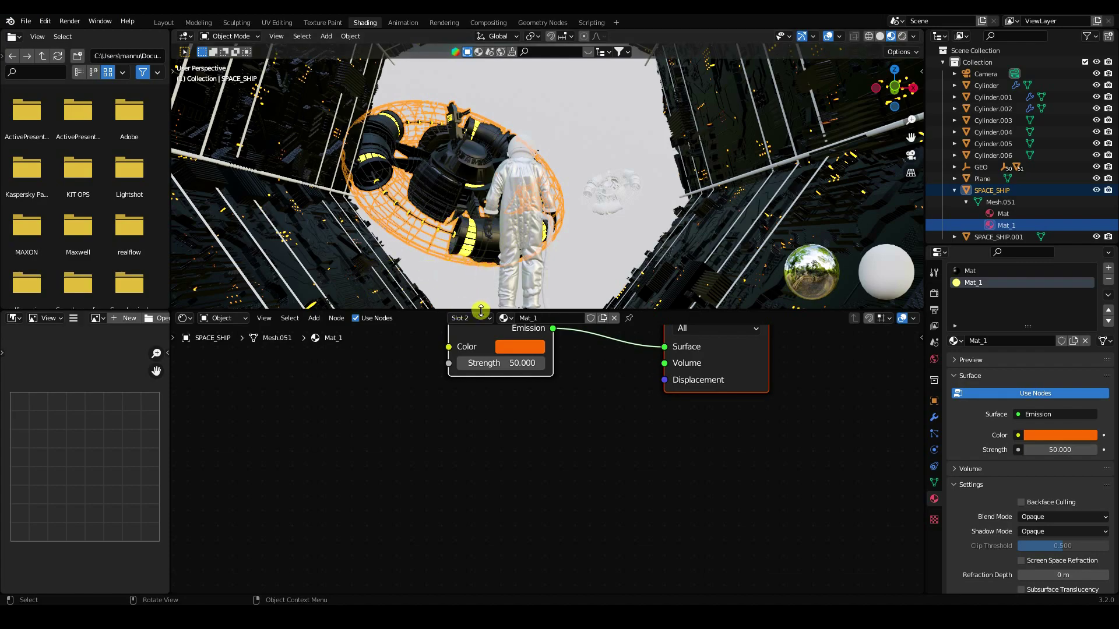
- Enable Ambient Occlusion and Bloom in the Eevee render settings
click(934, 293)
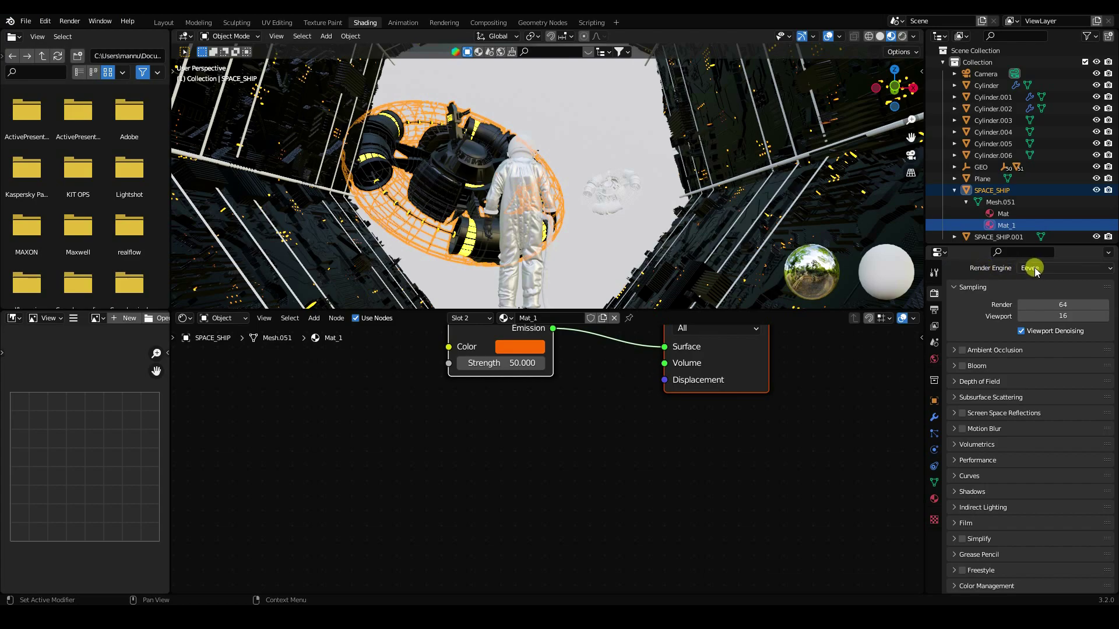
scroll(991, 322, up, 2)
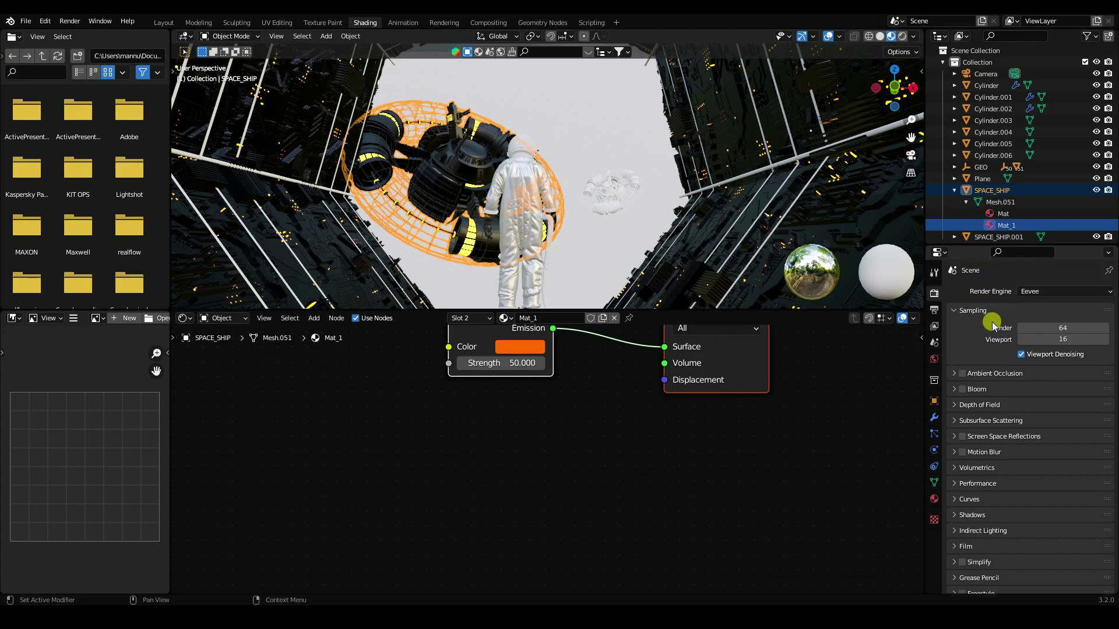
click(962, 373)
click(970, 404)
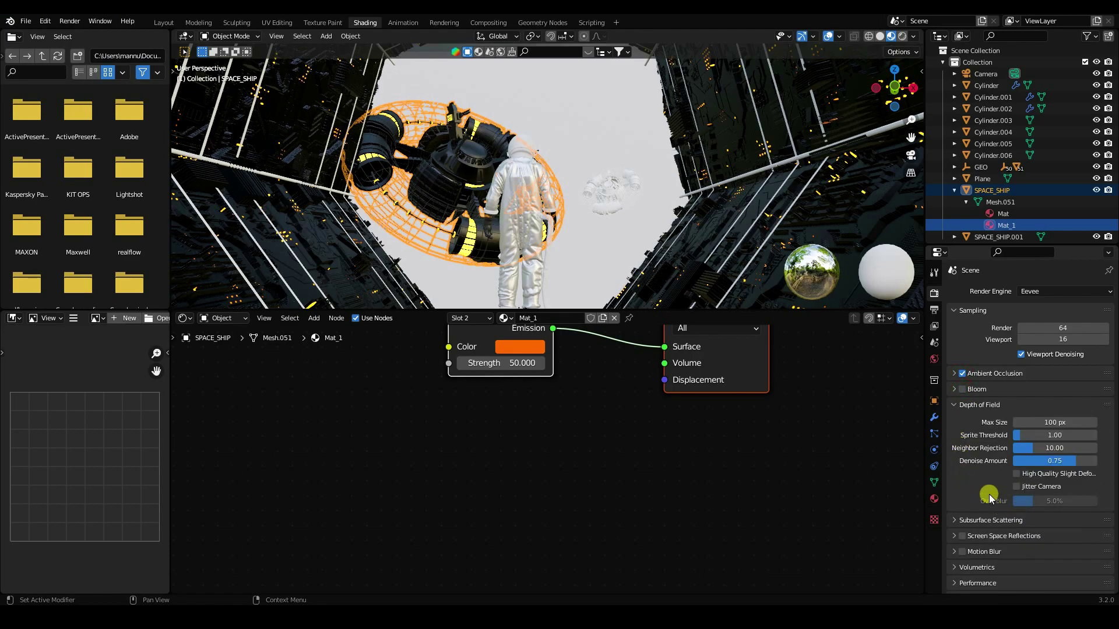
click(962, 389)
- Turn on Screen Space Reflections and enlarge the 3D viewport over the node editor
click(955, 390)
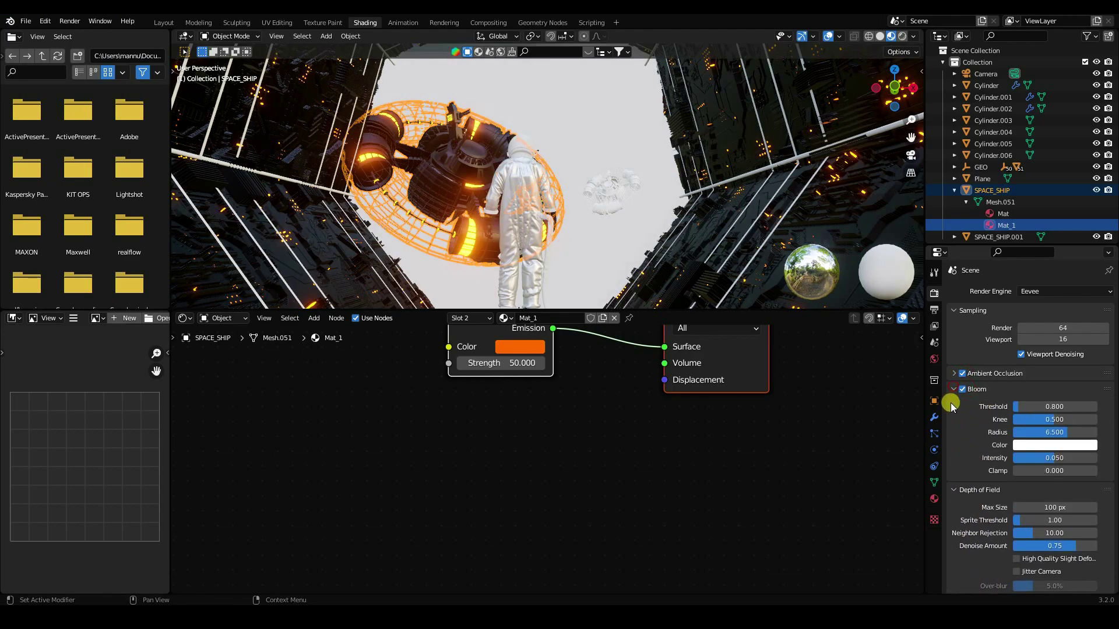
click(955, 392)
click(959, 404)
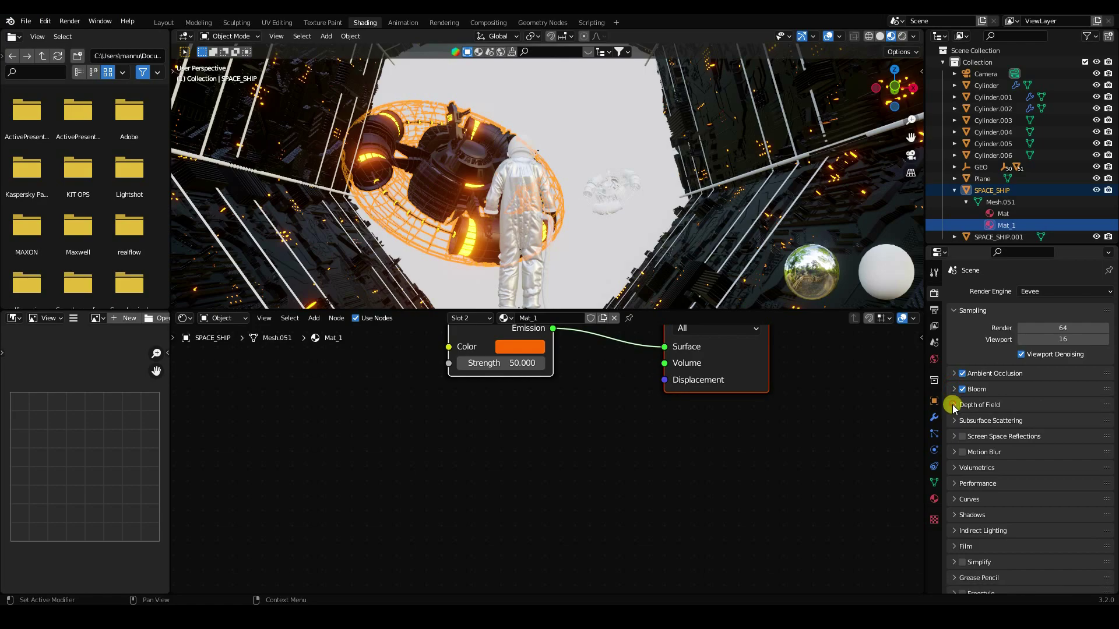
click(963, 437)
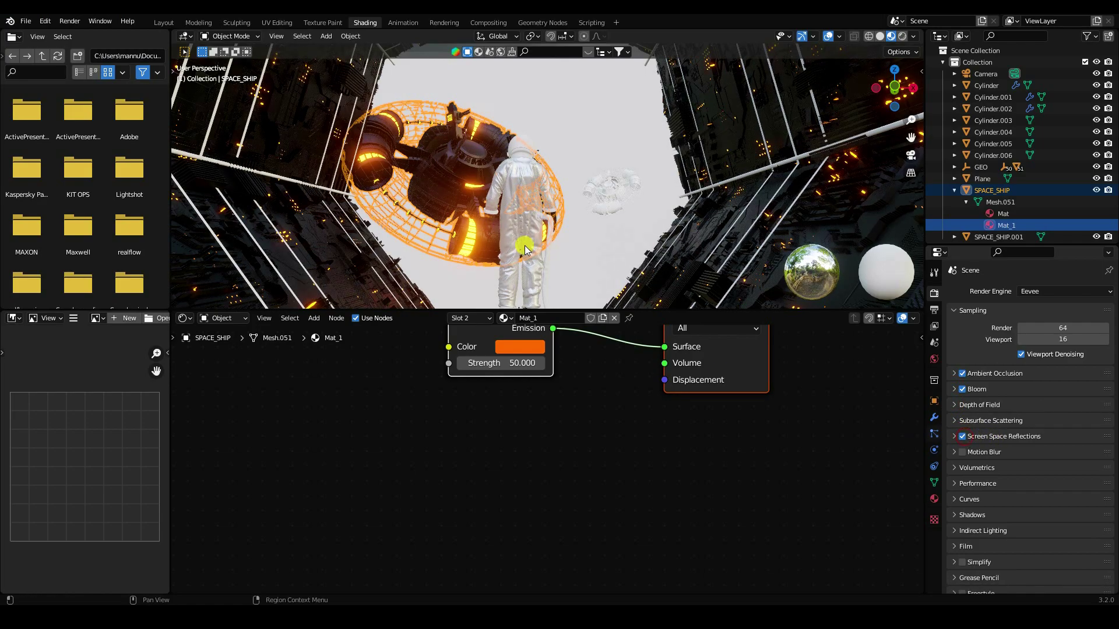
drag(400, 311, 376, 483)
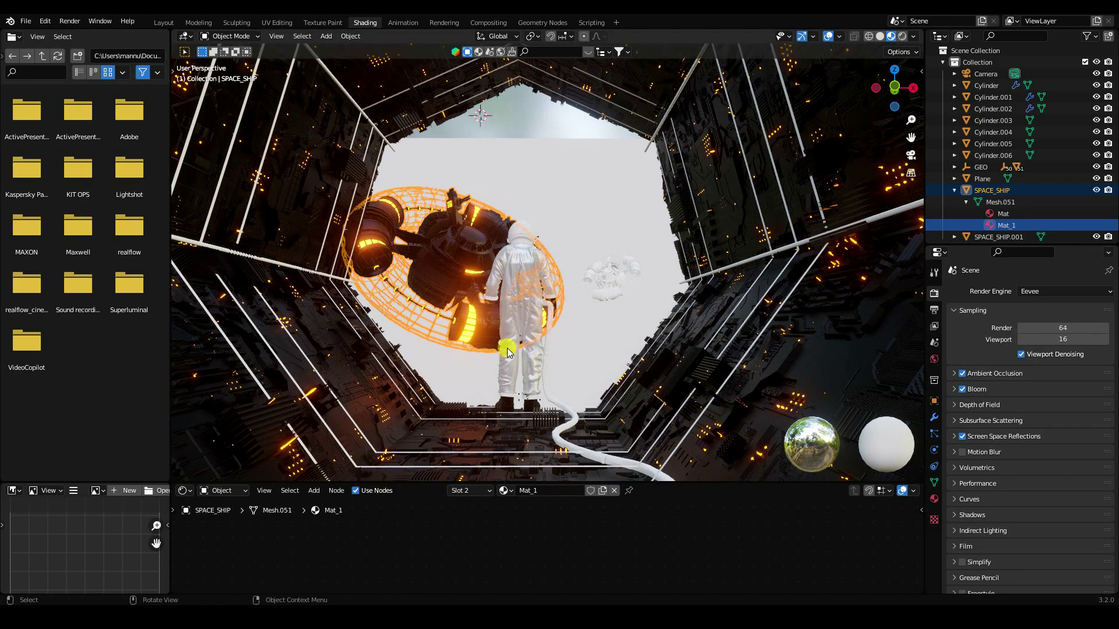
- Give Cylinder.003 a new material with an Emission surface shader
click(265, 262)
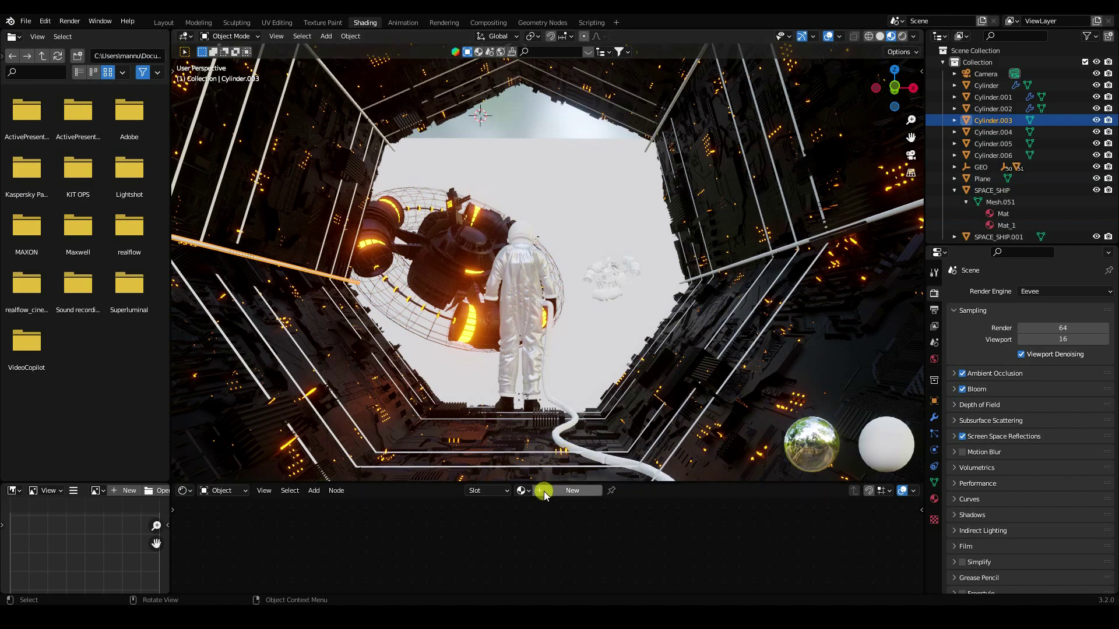
click(935, 499)
click(991, 348)
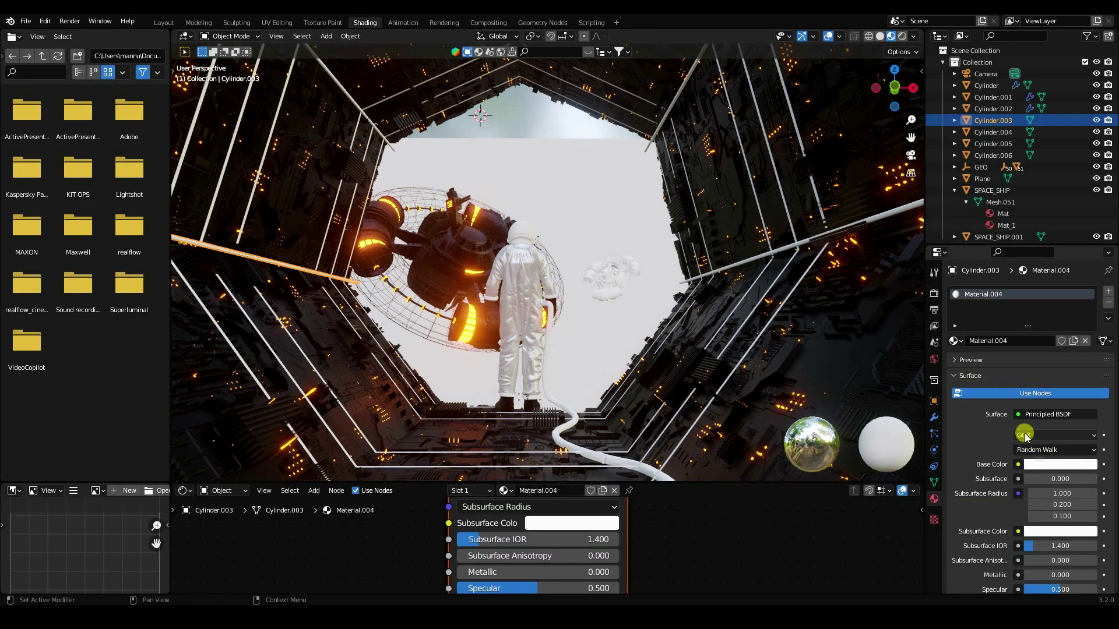
click(1027, 417)
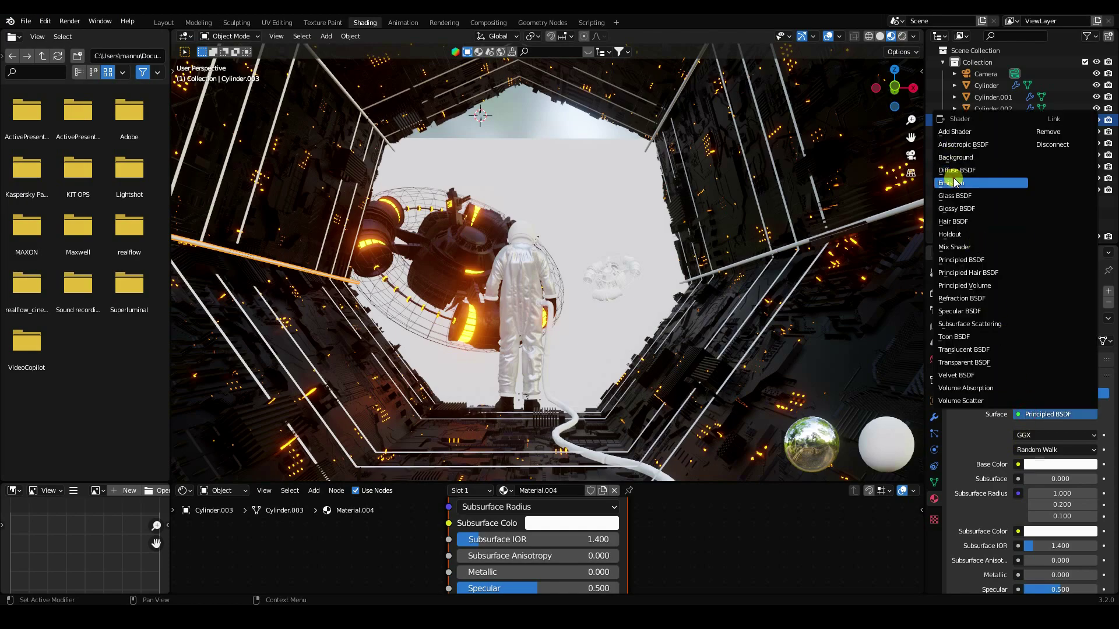
click(954, 182)
- Set the emission colour hue to 0.6 (cyan) and strength to 50
click(1042, 436)
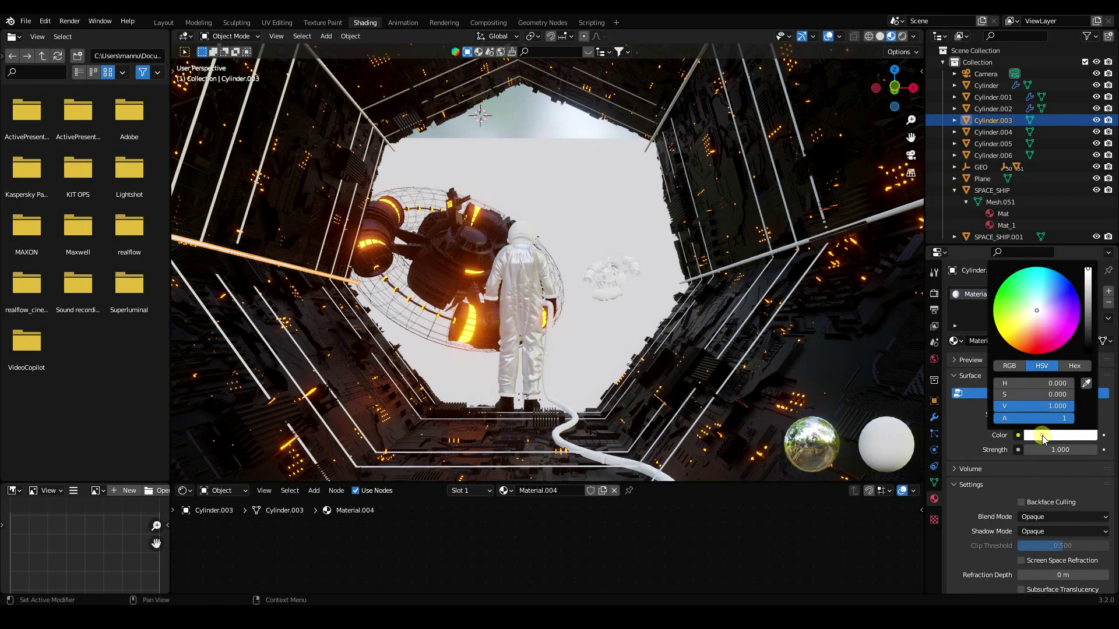
click(1039, 384)
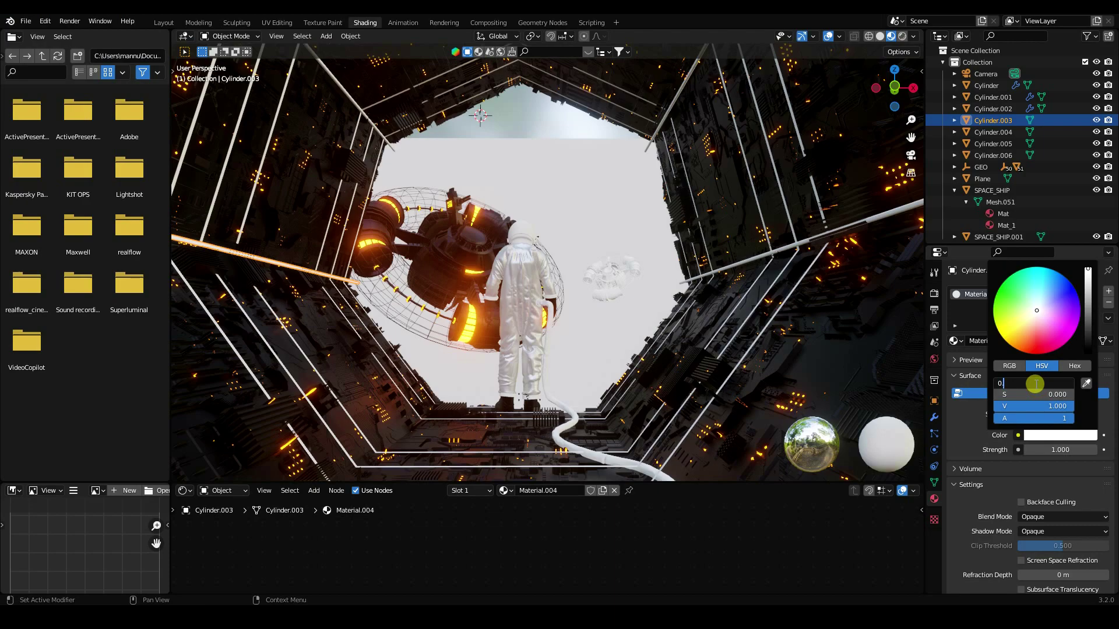
text(0.6)
key(Return)
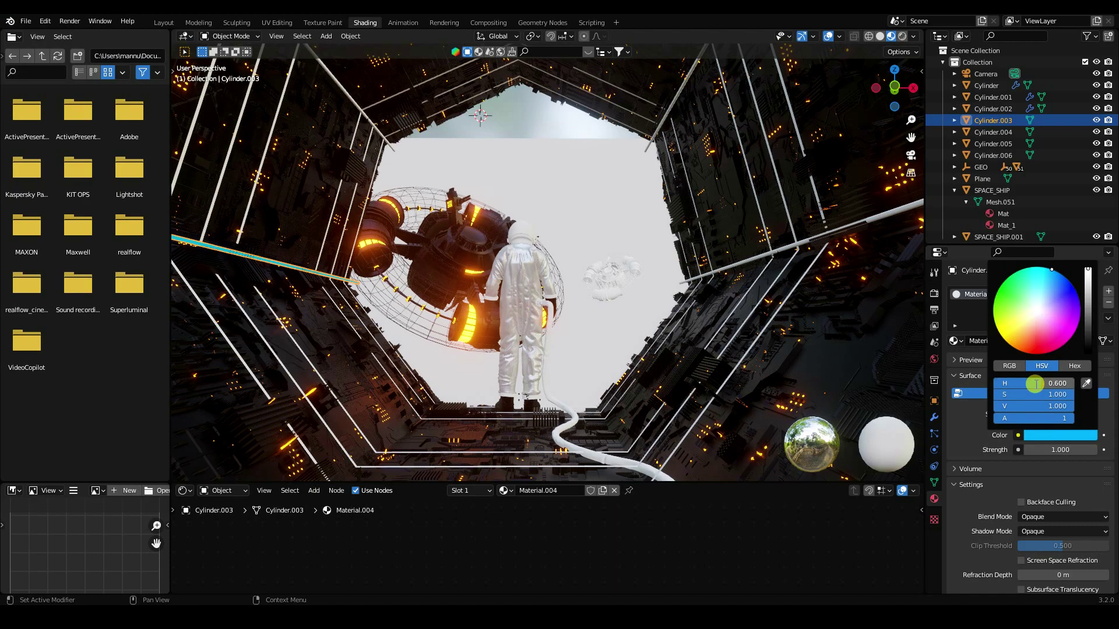
click(1058, 450)
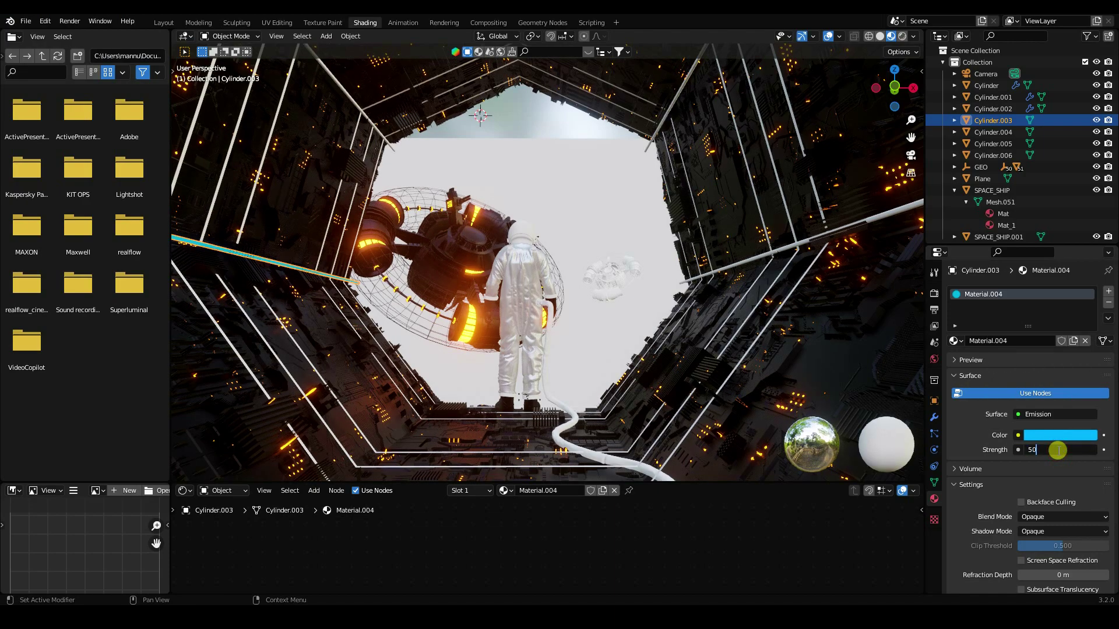
key(Return)
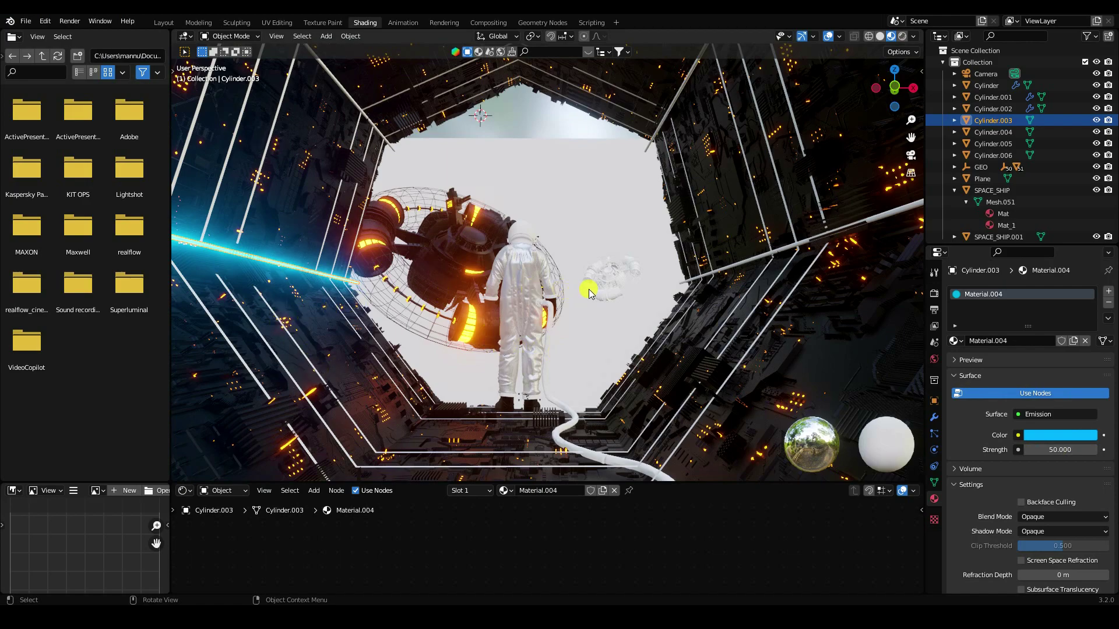
click(745, 261)
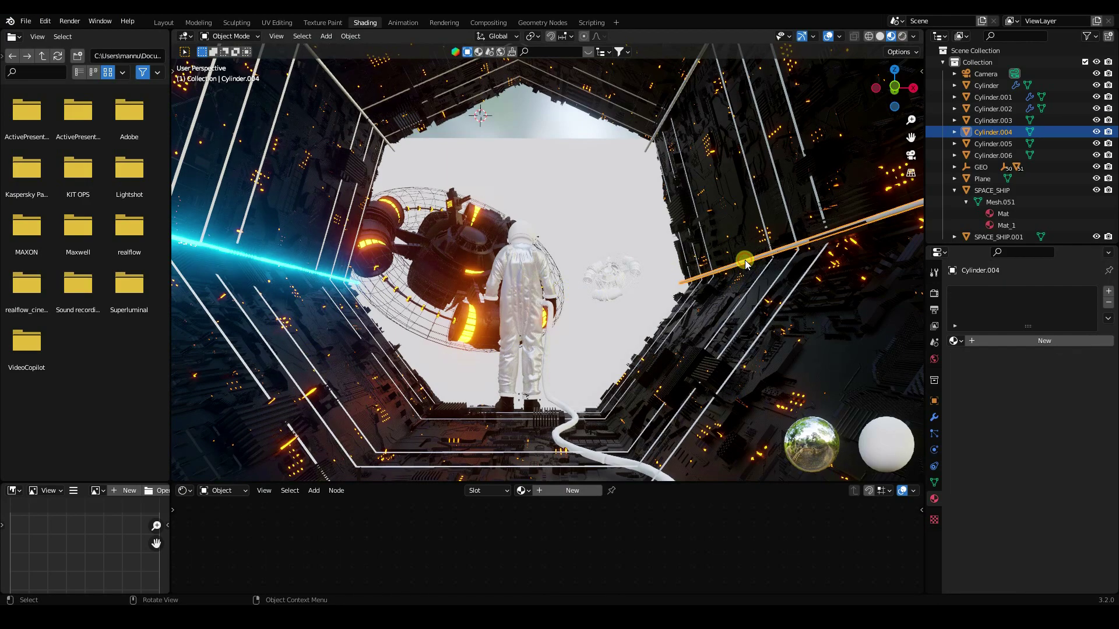
- Assign Material.004 to Cylinder.004, then add a new material to Cylinder.006
click(959, 344)
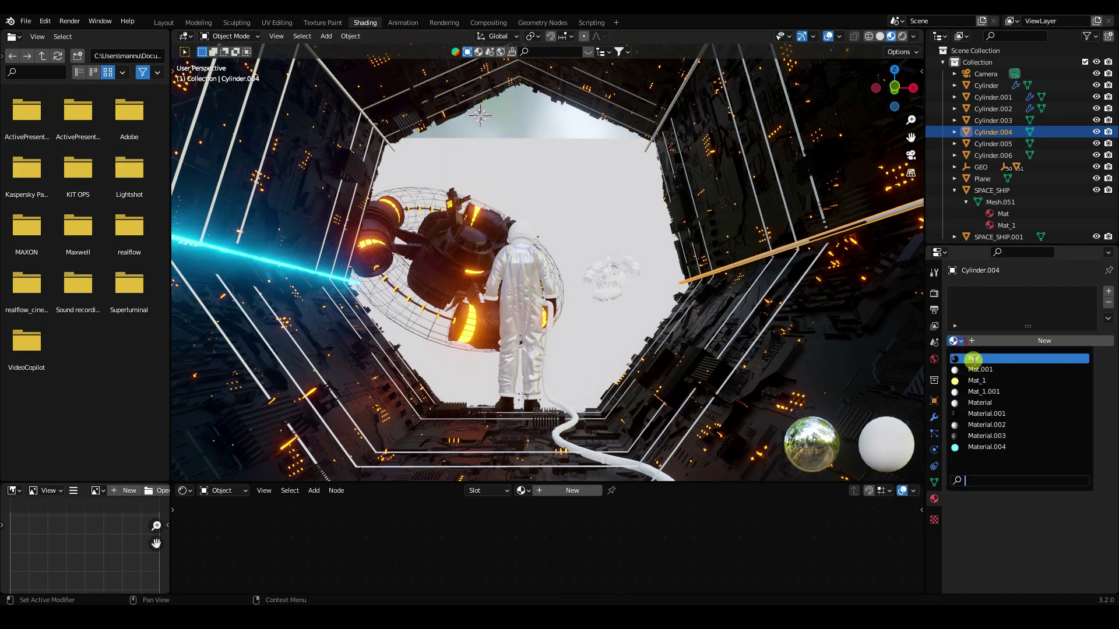
click(984, 448)
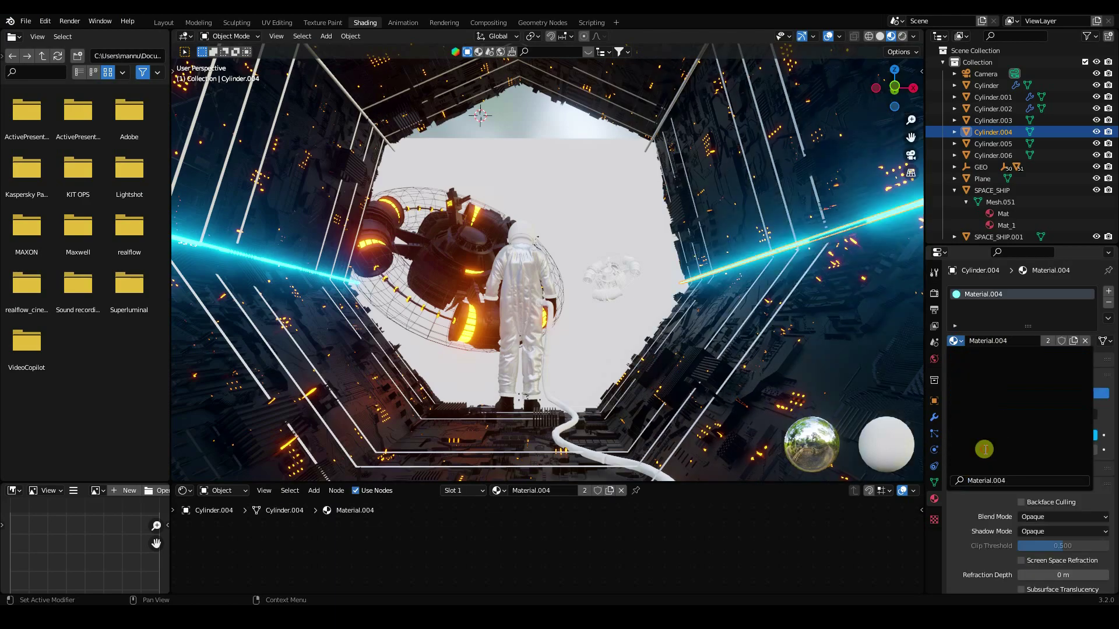
click(353, 101)
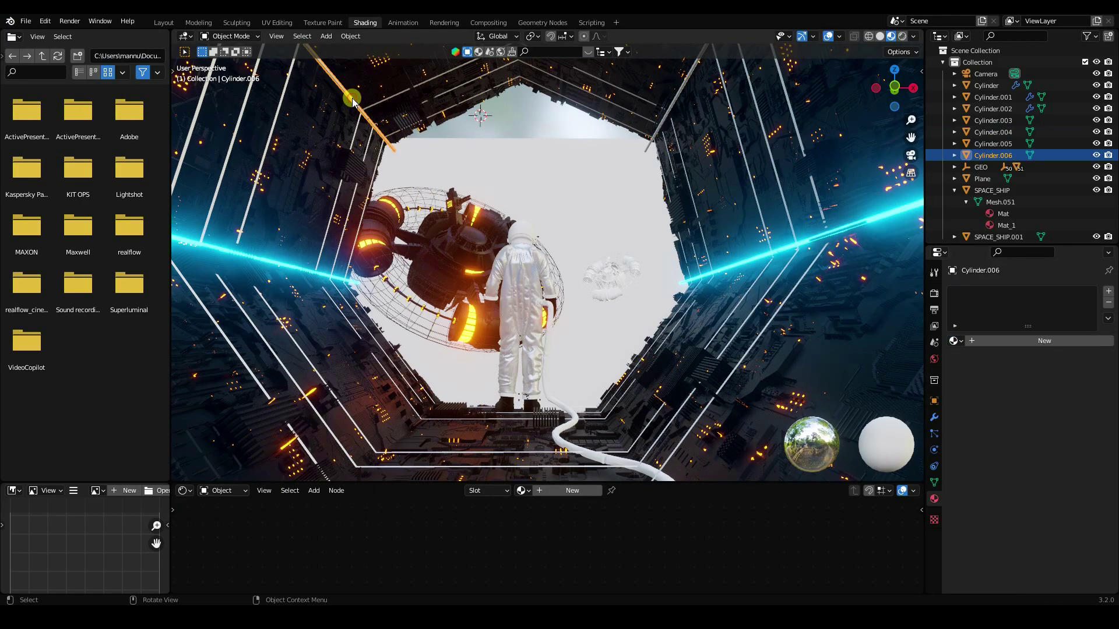
click(978, 343)
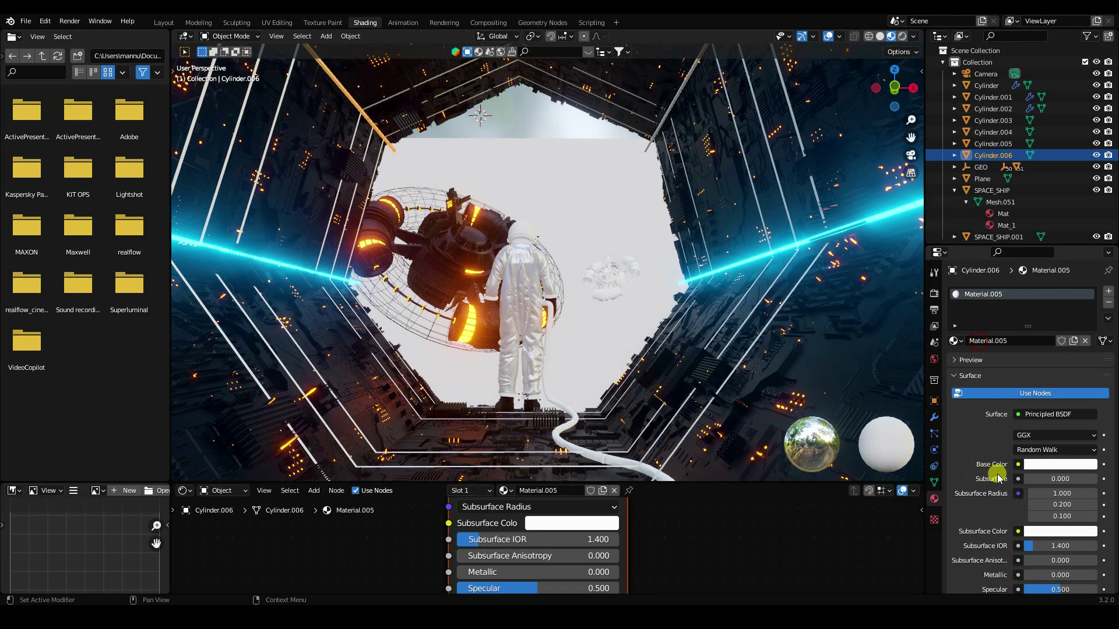
- Make Cylinder.006's material a red Emission shader at strength 50
click(1030, 415)
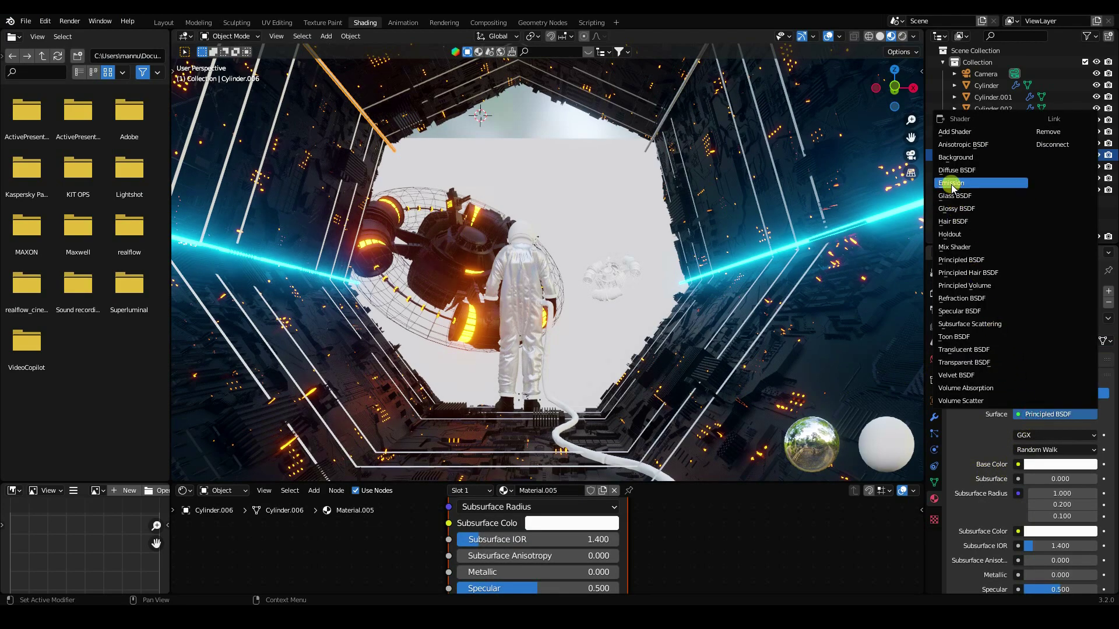
click(952, 184)
click(1039, 436)
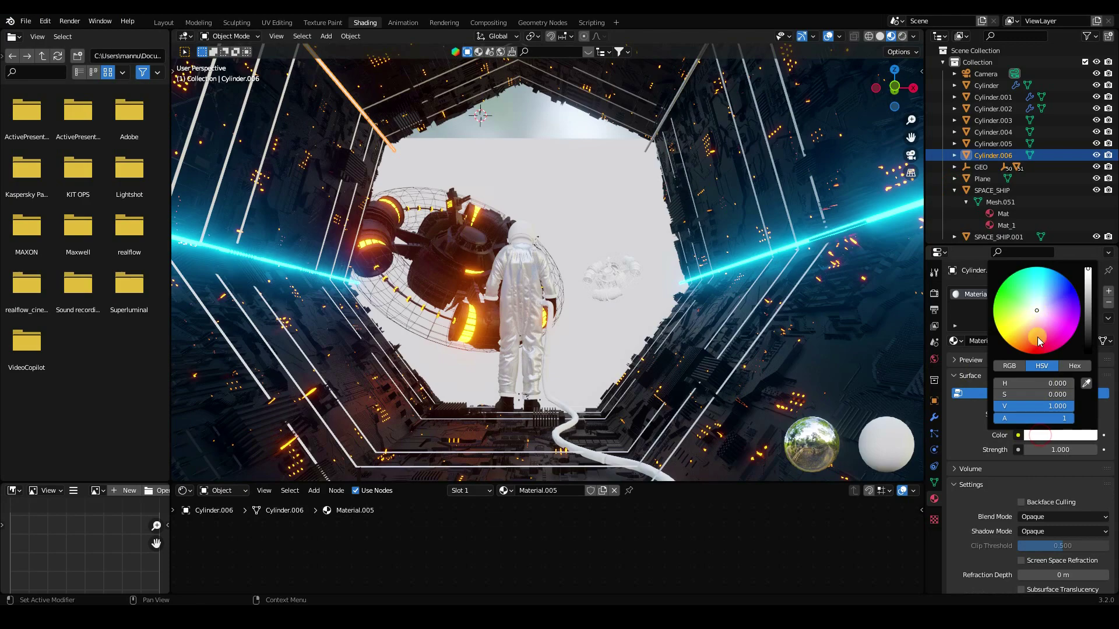
drag(1017, 386, 1056, 395)
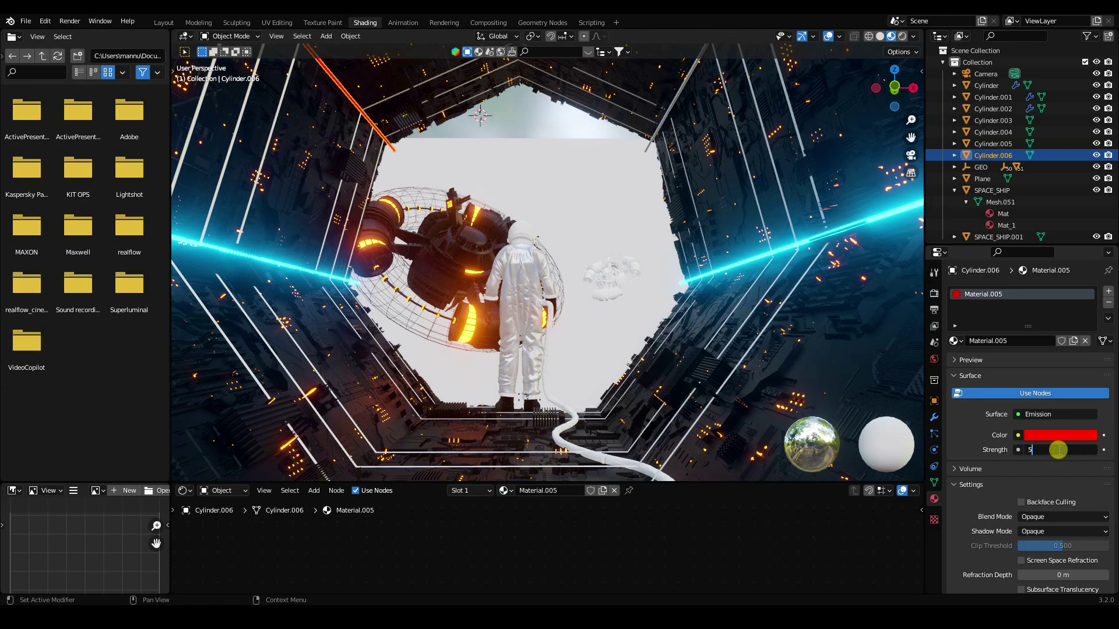
key(Return)
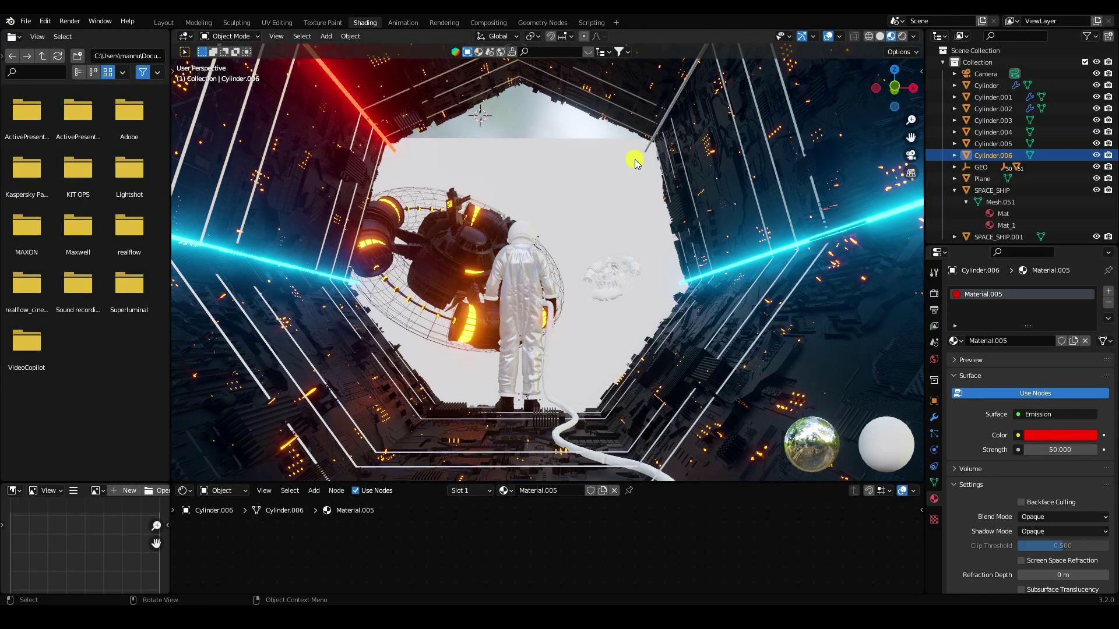
click(679, 102)
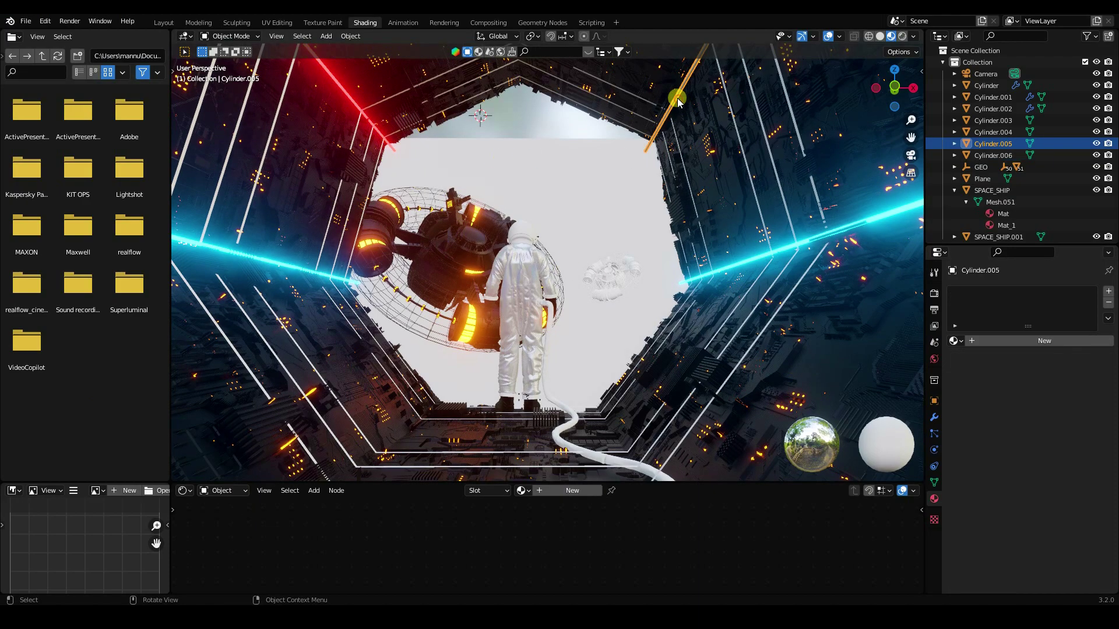
- Assign Material.005 to the Cylinder.005 beam and switch to camera view
click(955, 341)
click(985, 457)
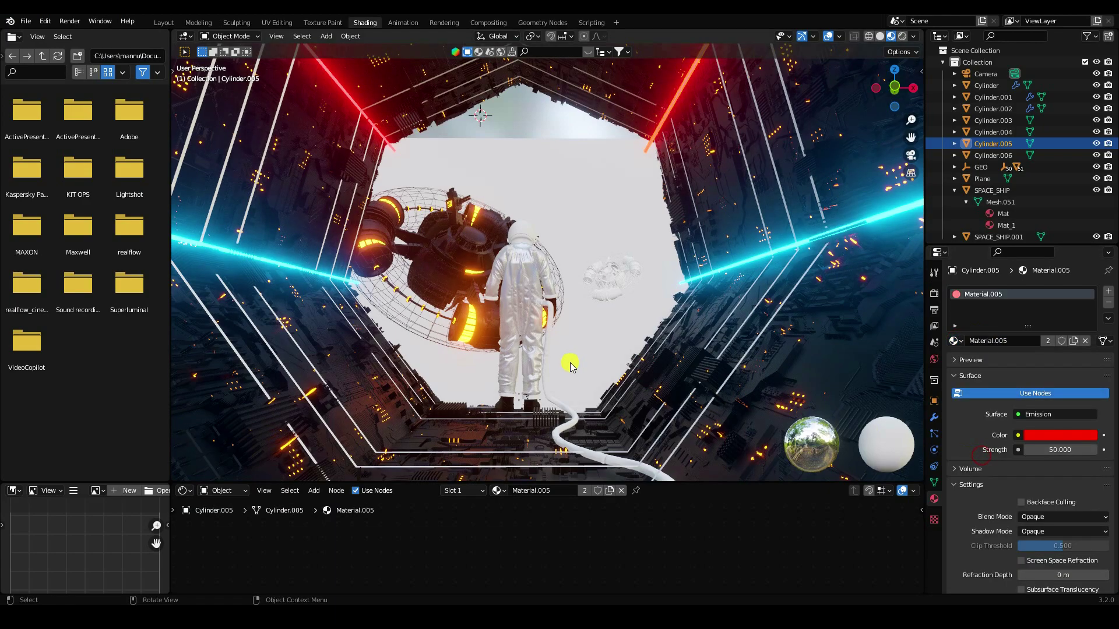
middle_drag(580, 320, 542, 366)
key(KP_0)
scroll(532, 358, up, 5)
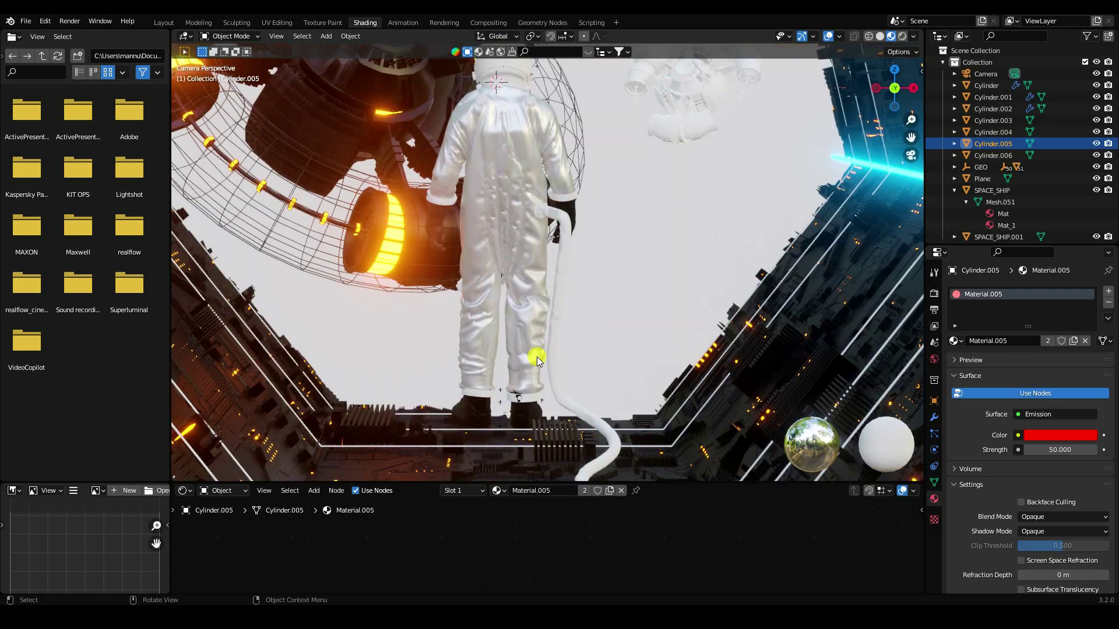
scroll(532, 357, down, 5)
scroll(540, 329, up, 5)
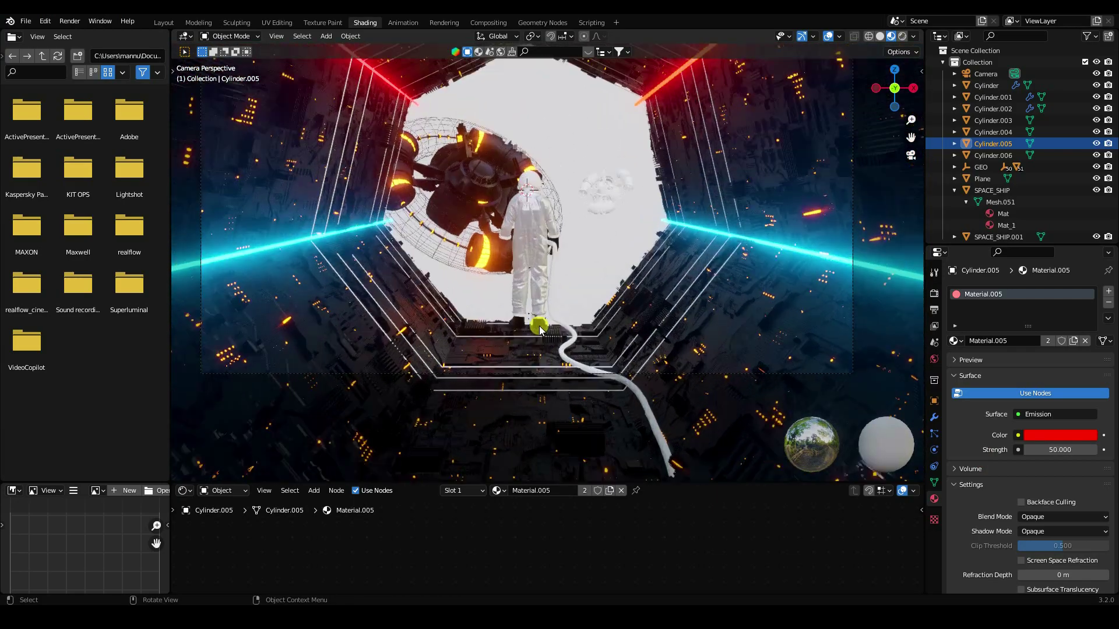
- Give the Cylinder.001 tunnel frame the orange Mat_1 material
click(407, 315)
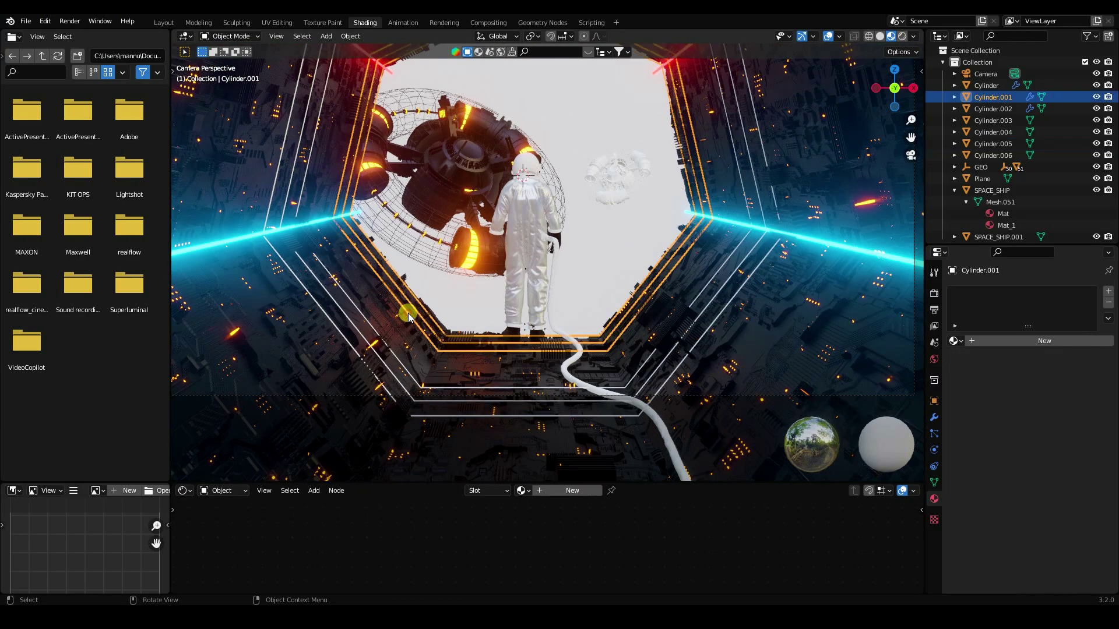
click(959, 341)
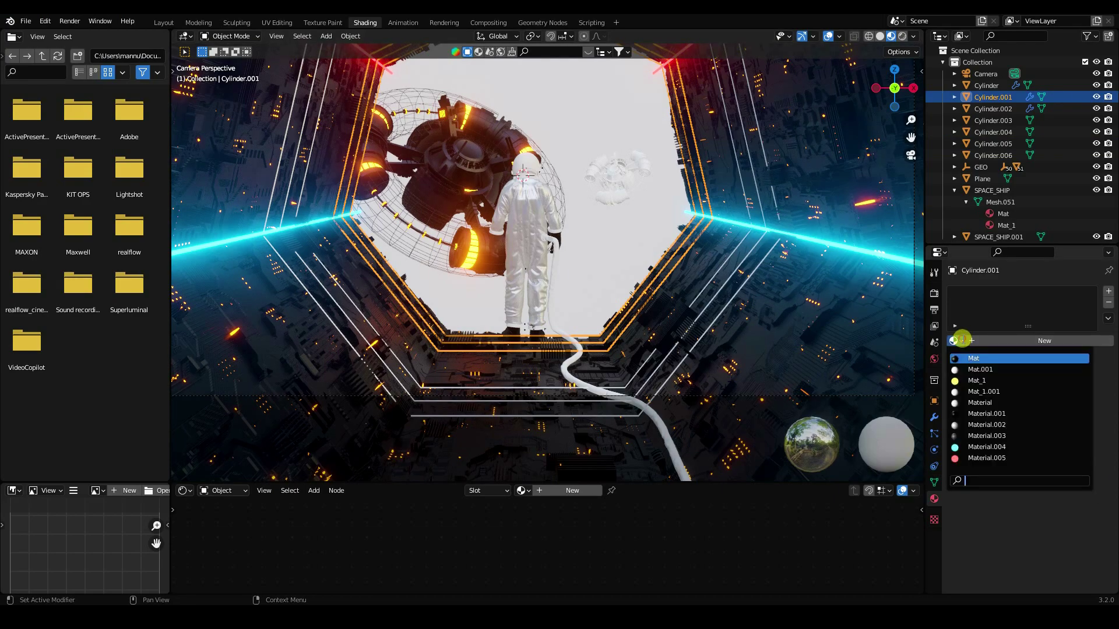
click(979, 379)
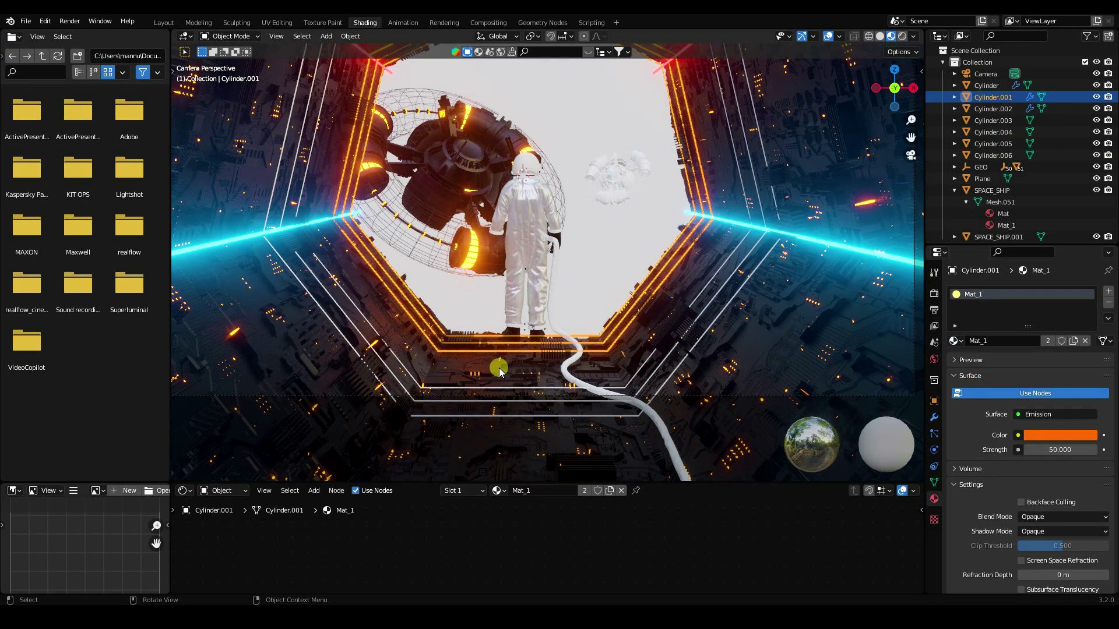
click(403, 366)
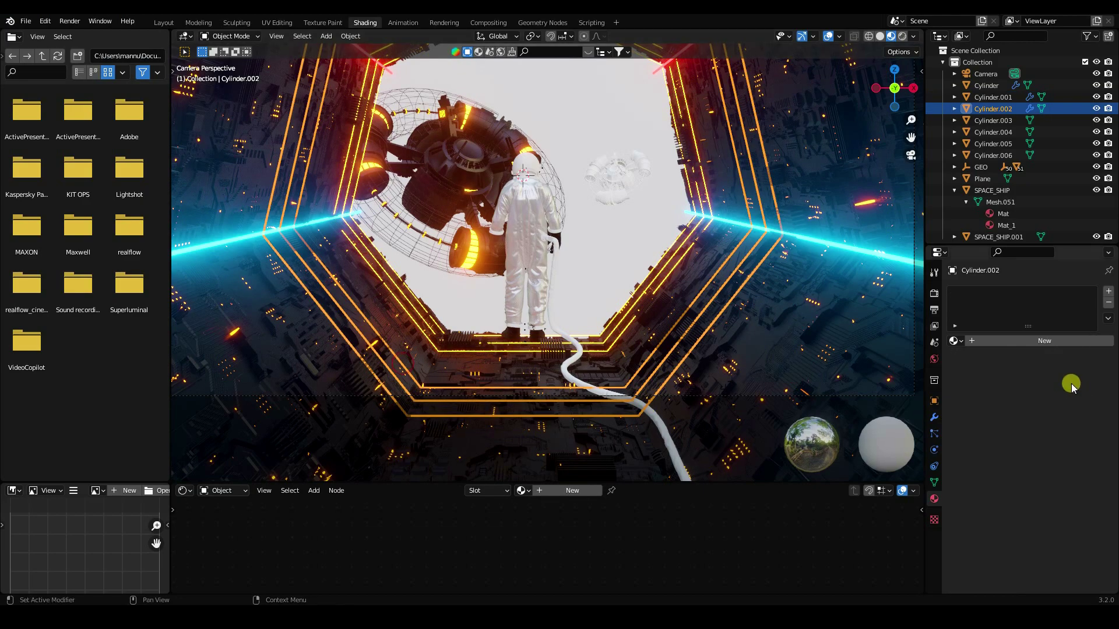
click(959, 341)
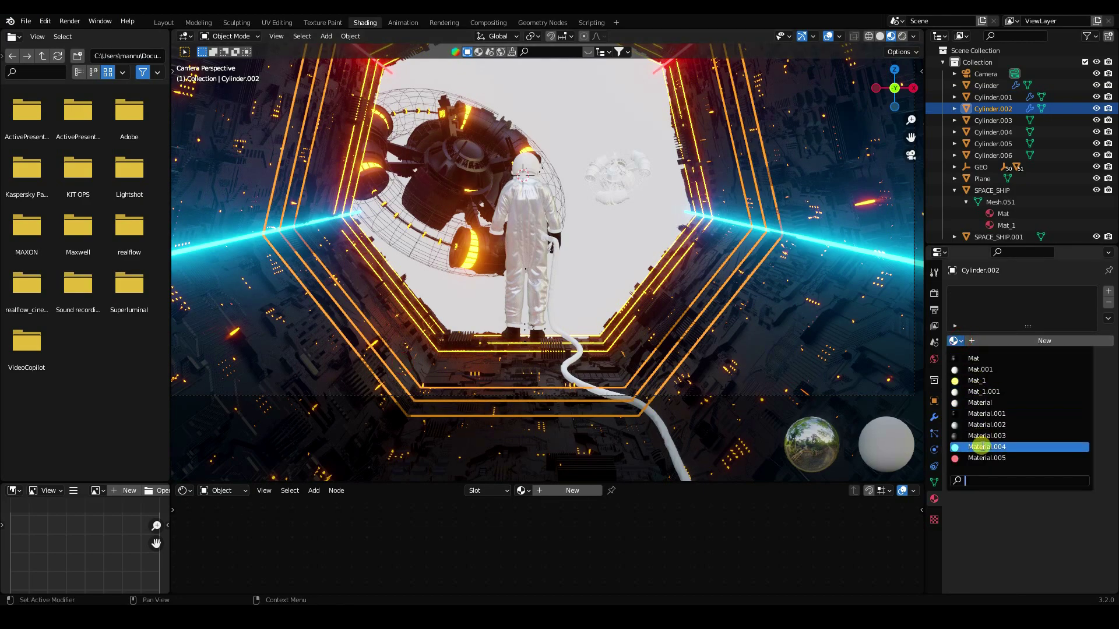
- Assign Material.004 to Cylinder.002 and recentre the camera view
click(981, 447)
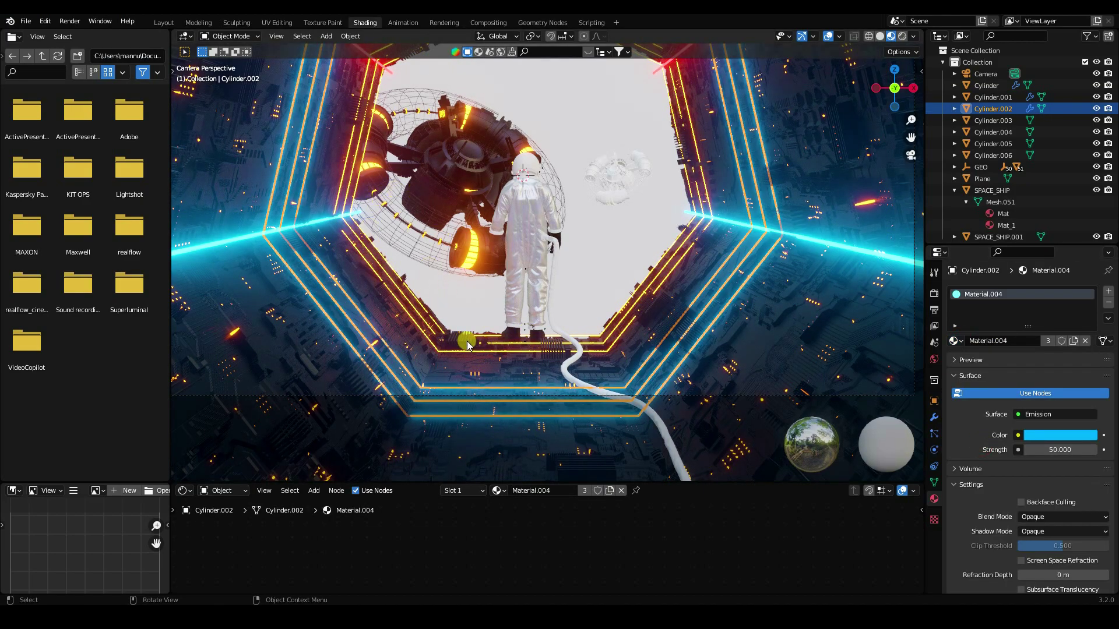
scroll(467, 344, down, 2)
scroll(443, 270, down, 1)
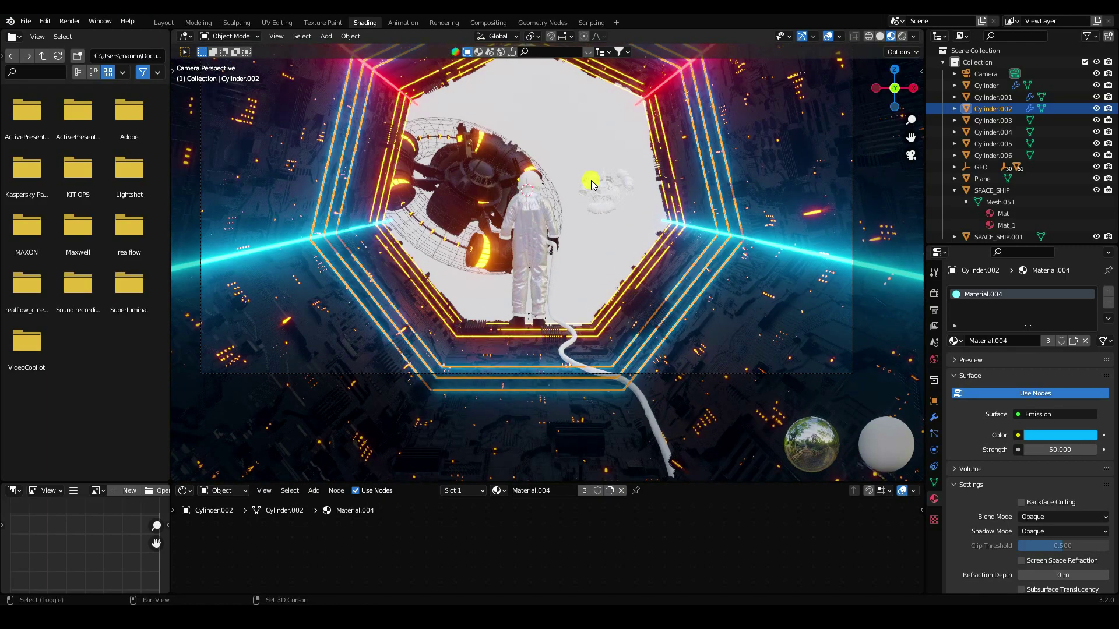
scroll(597, 245, up, 2)
shift+middle_drag(587, 276, 603, 294)
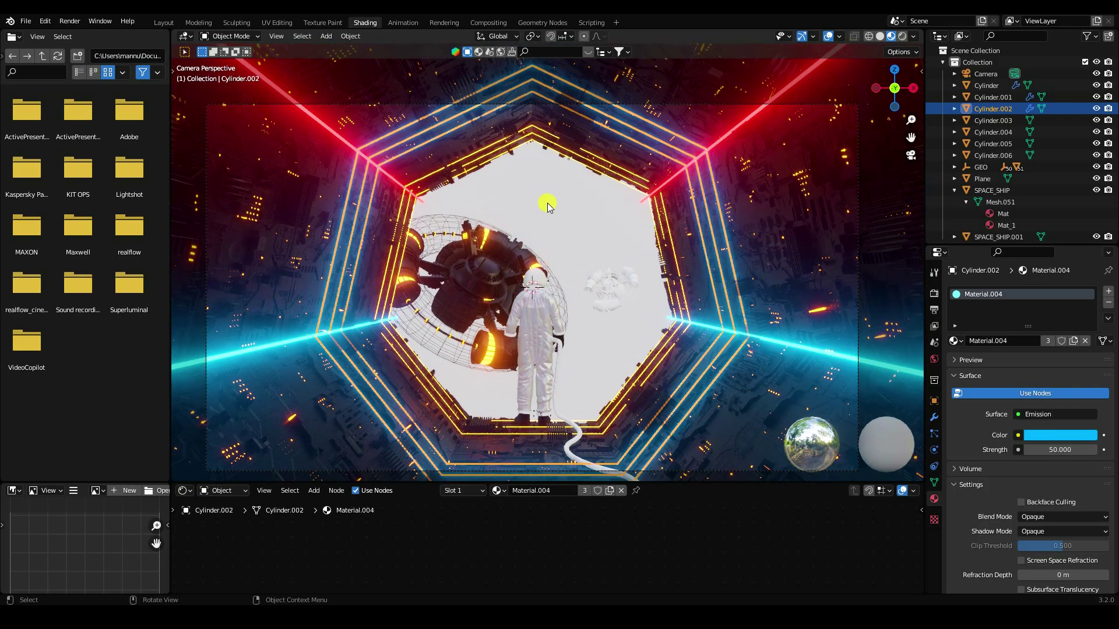
click(545, 207)
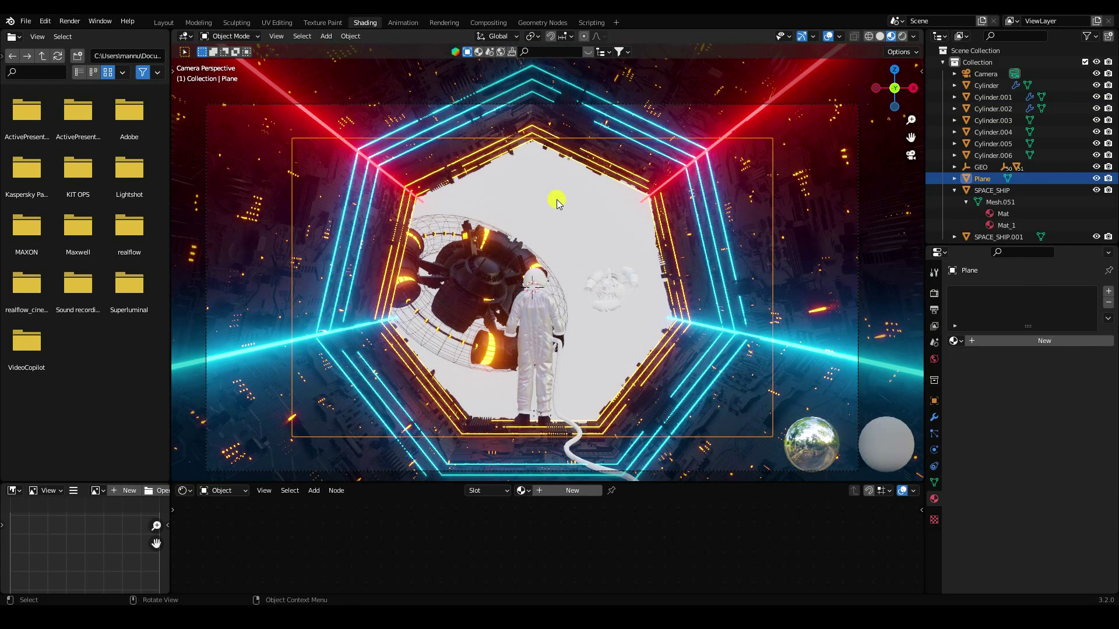
- Add a new material to the Plane and enlarge the Shader Editor
click(977, 343)
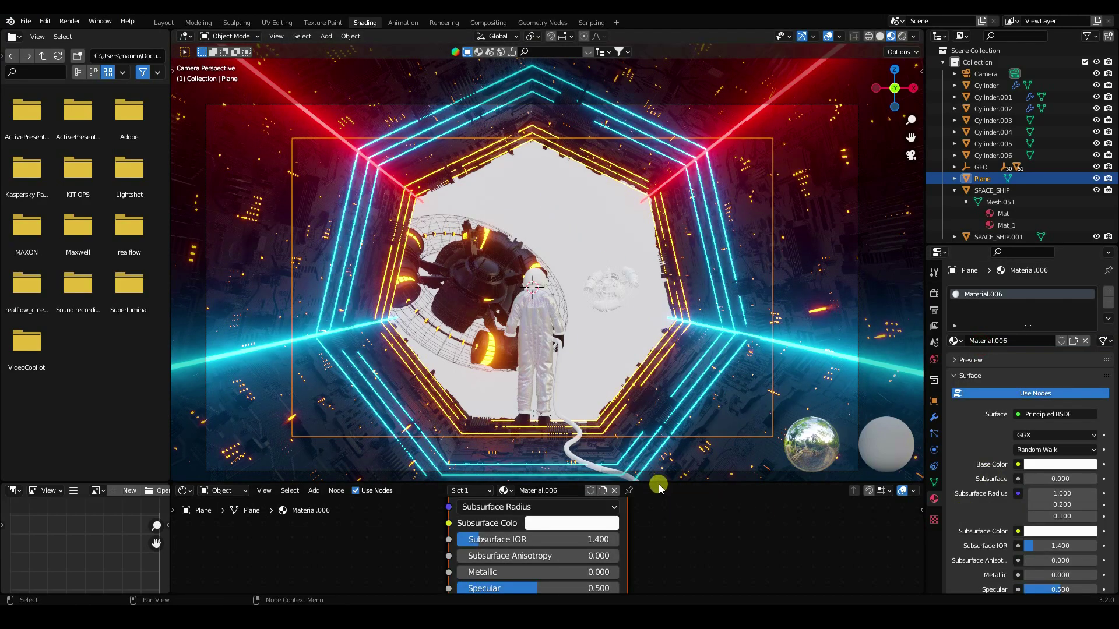
drag(659, 483, 725, 318)
middle_drag(408, 400, 479, 463)
click(575, 373)
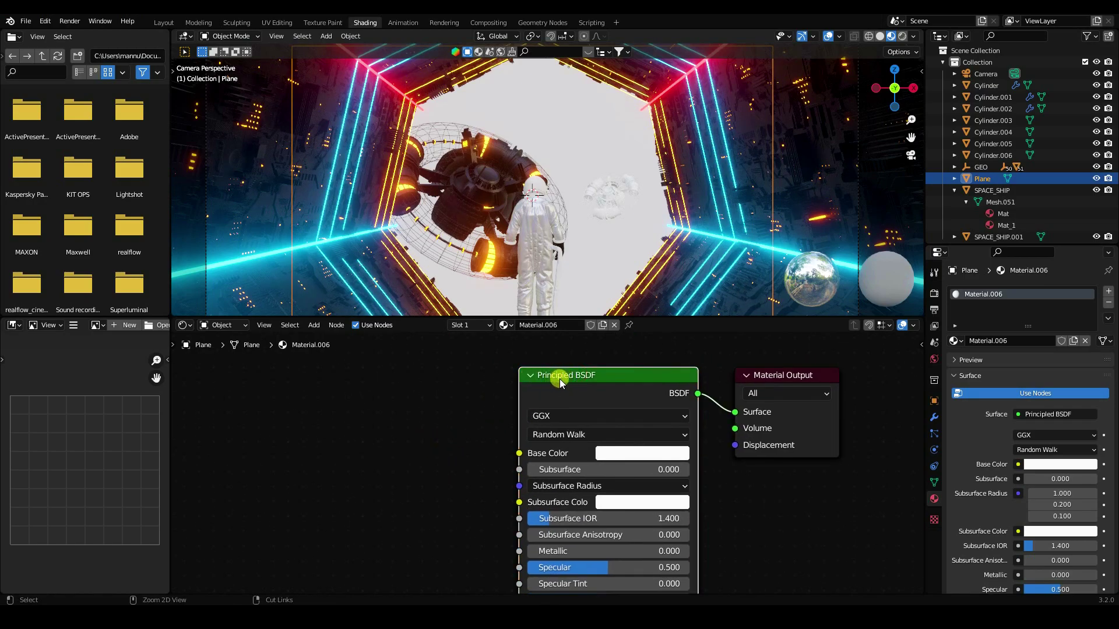
- Add a mapped Image Texture into Base Color with Ctrl+T and arrange the nodes
key(ctrl+t)
middle_drag(402, 452, 510, 437)
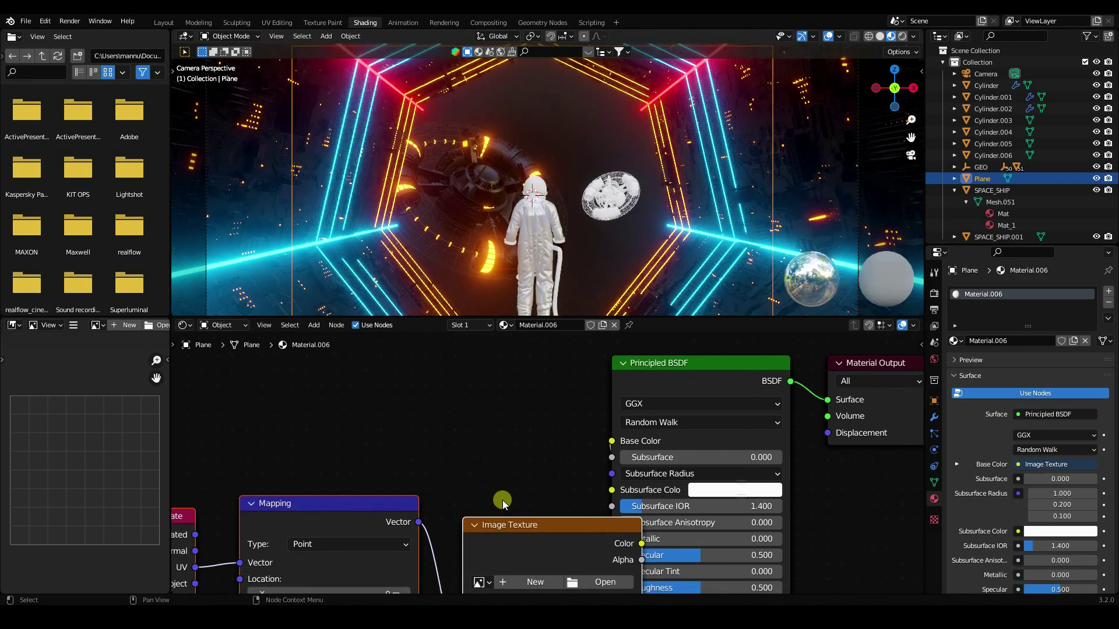
drag(523, 532, 420, 430)
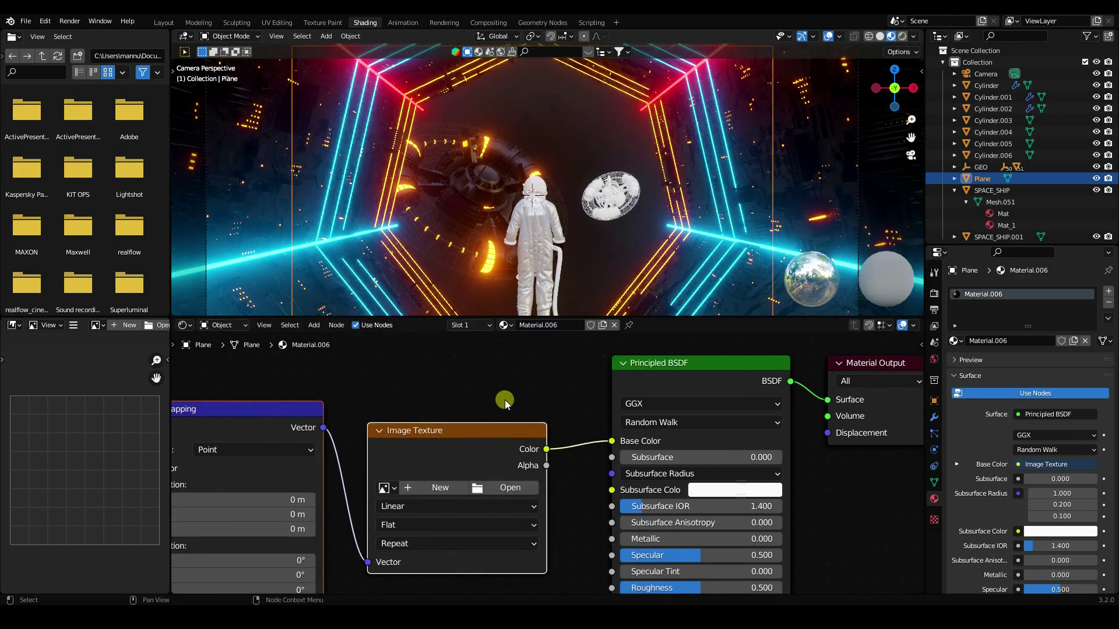
click(505, 400)
click(502, 487)
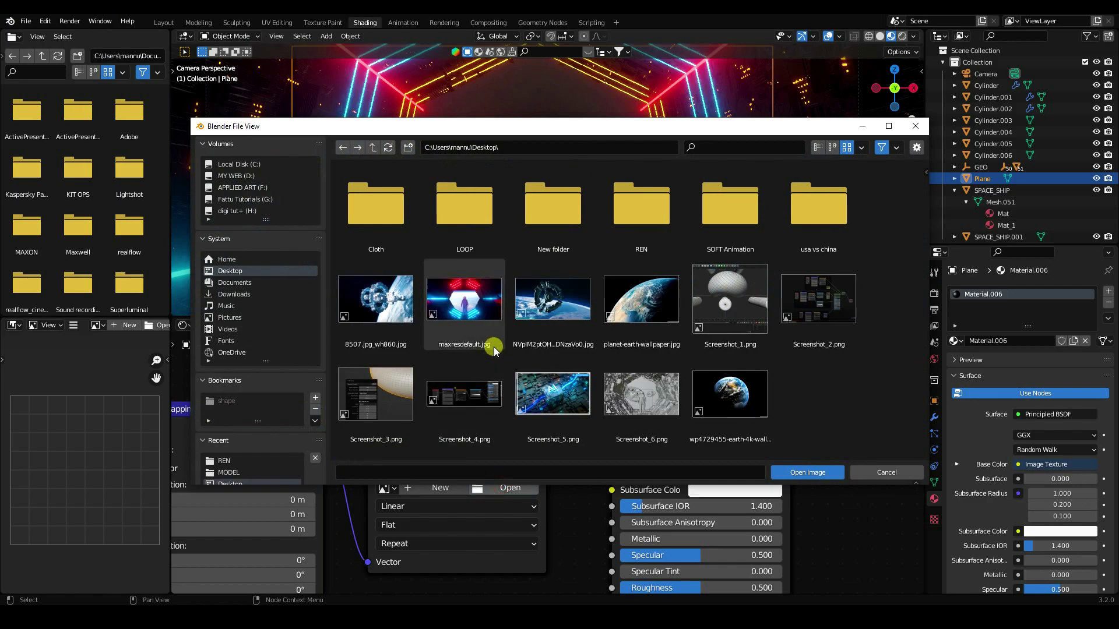
- Load Earth.jpg from the REN folder into the Plane's Image Texture
click(669, 200)
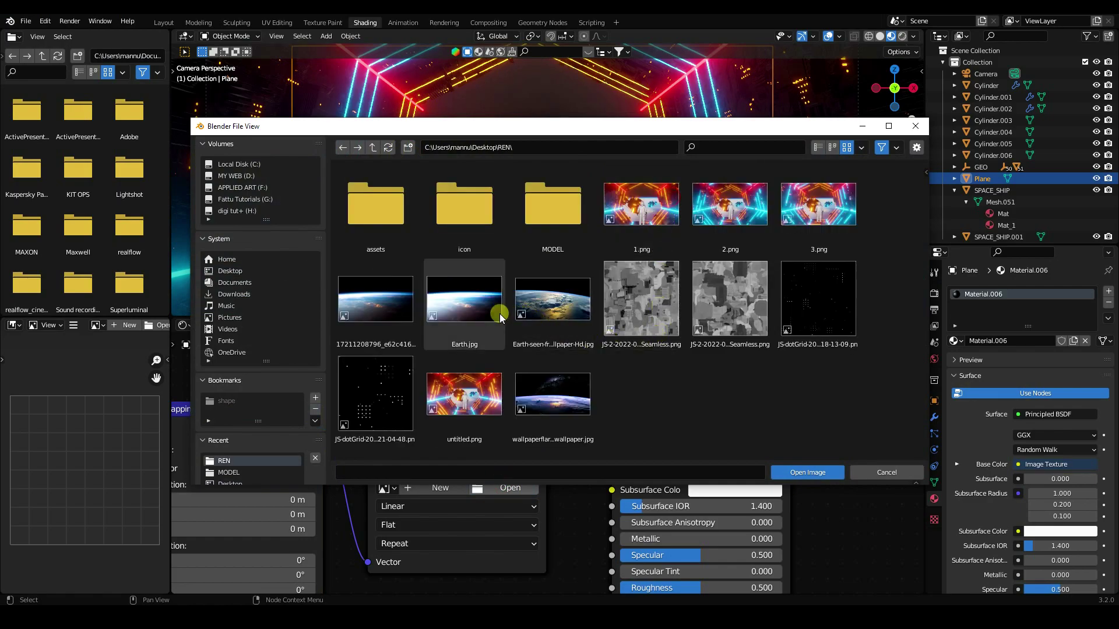
click(454, 313)
click(802, 477)
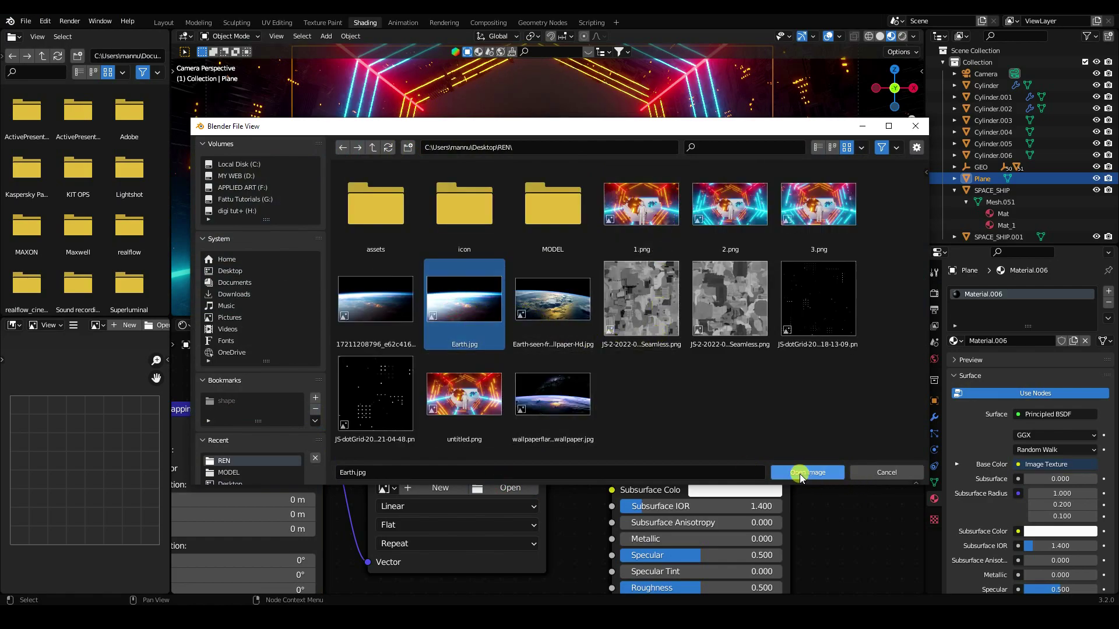
click(809, 473)
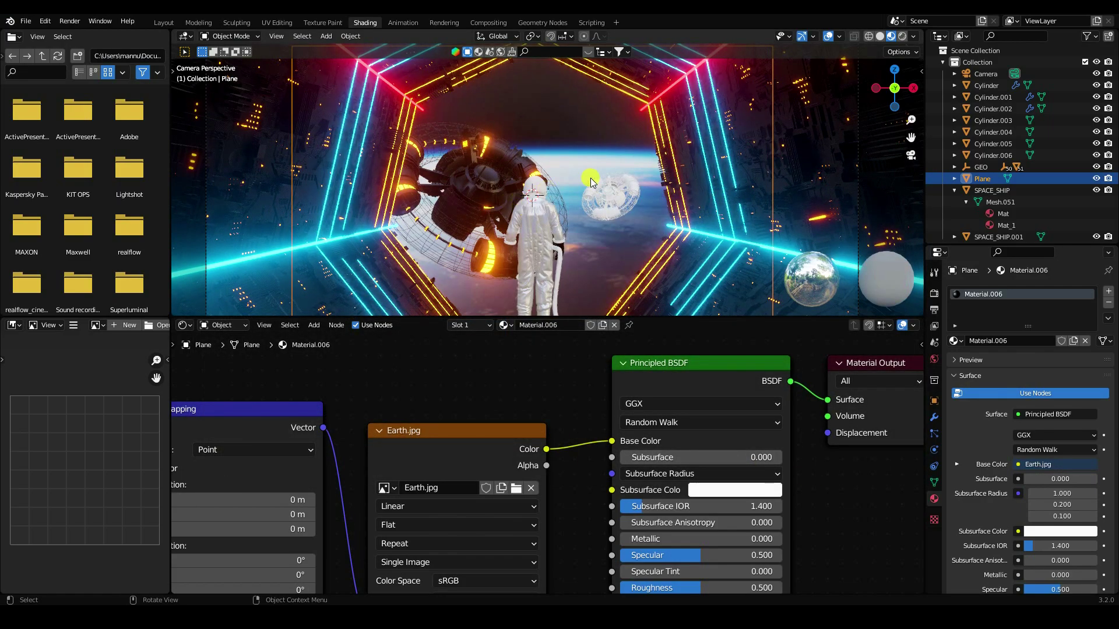
- Box-select the Texture Coordinate, Mapping and Image Texture nodes and reposition them
scroll(577, 190, down, 2)
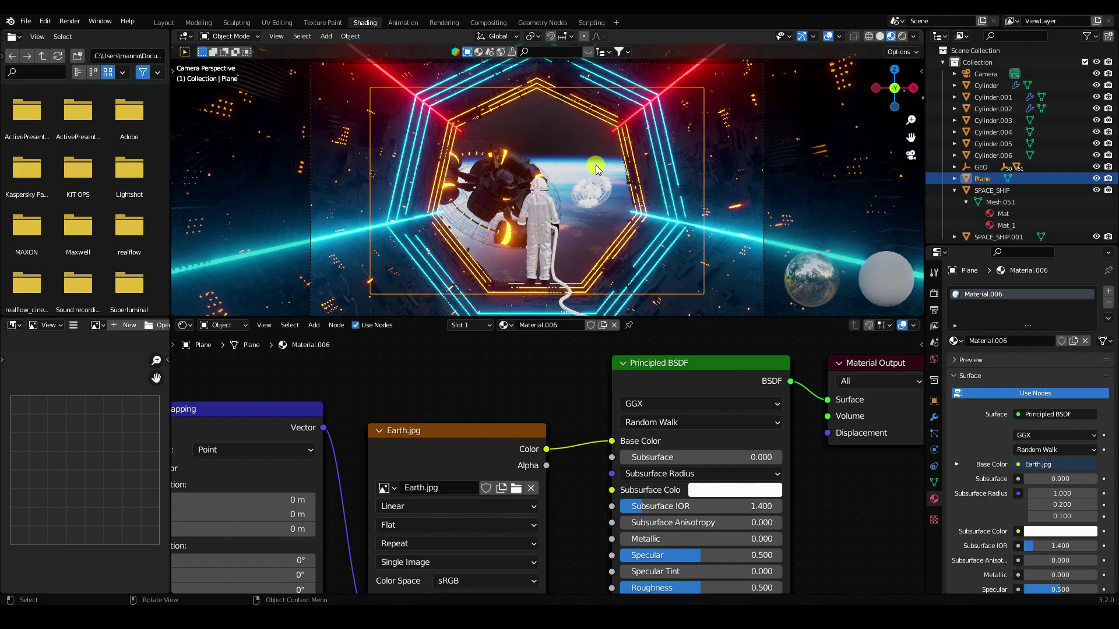
scroll(466, 379, down, 2)
drag(225, 412, 369, 429)
scroll(509, 187, up, 1)
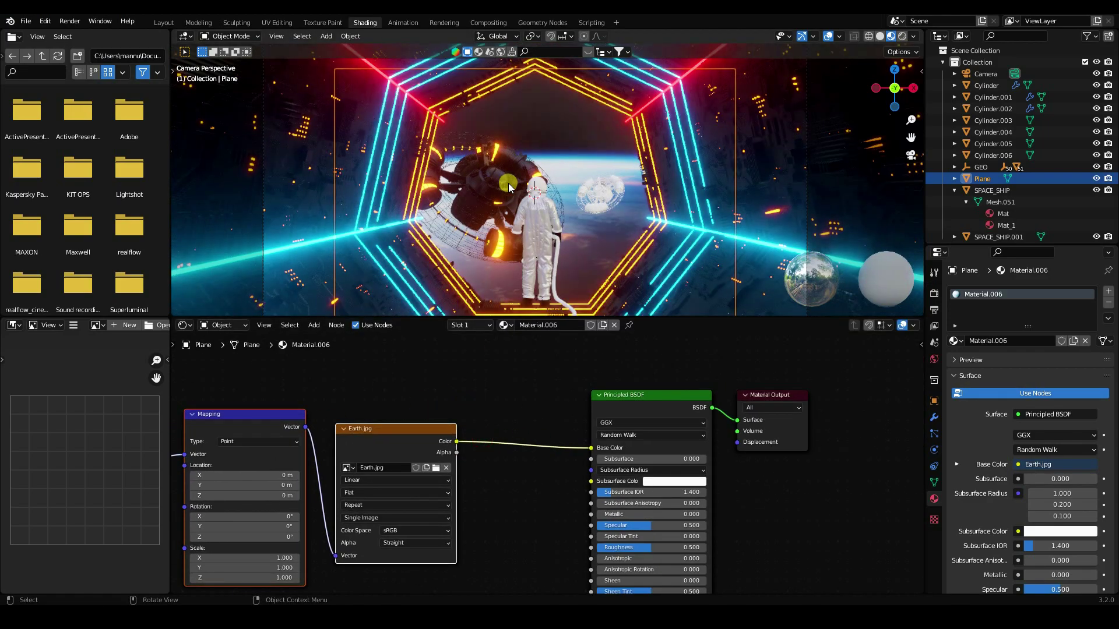
scroll(509, 186, up, 2)
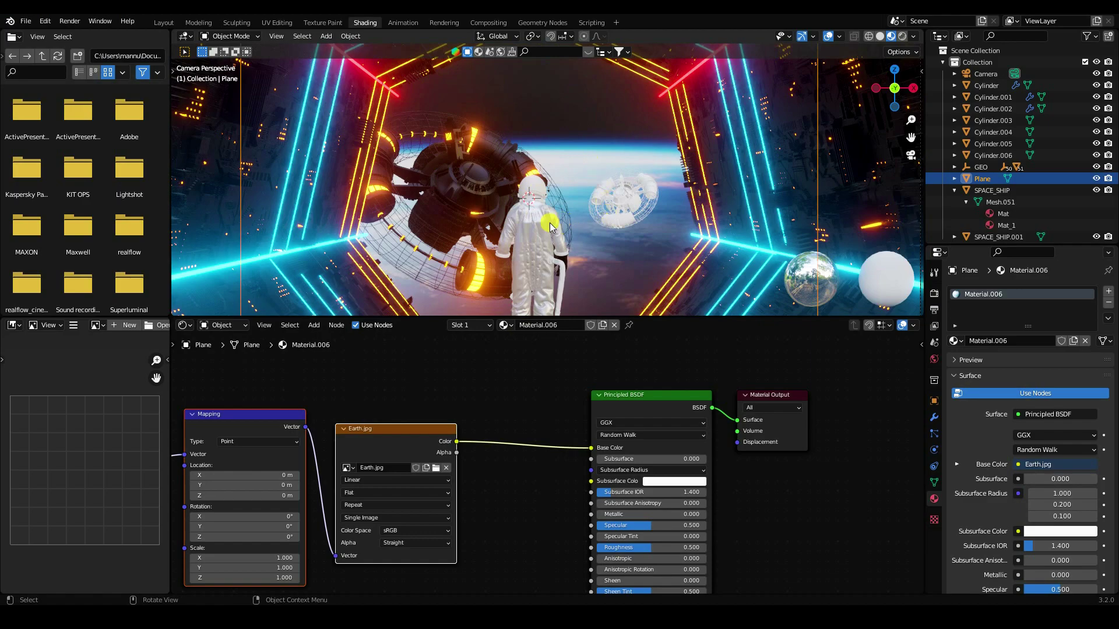
scroll(655, 180, up, 2)
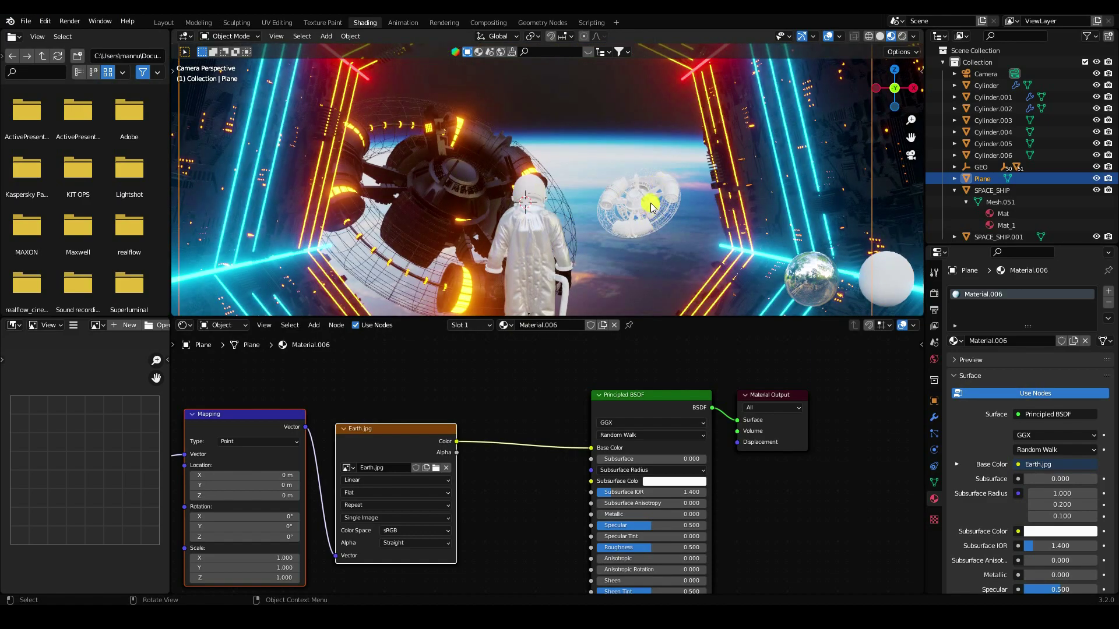
- Expand SPACE_SHIP.001's mesh in the Outliner and select its Mat.001 material
click(651, 207)
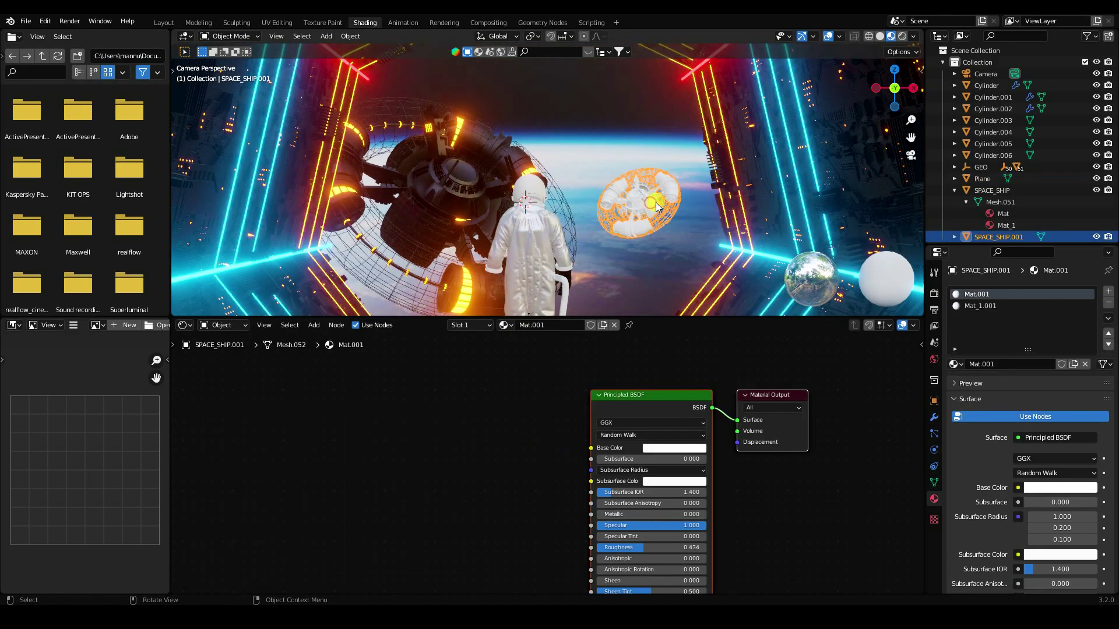
click(954, 191)
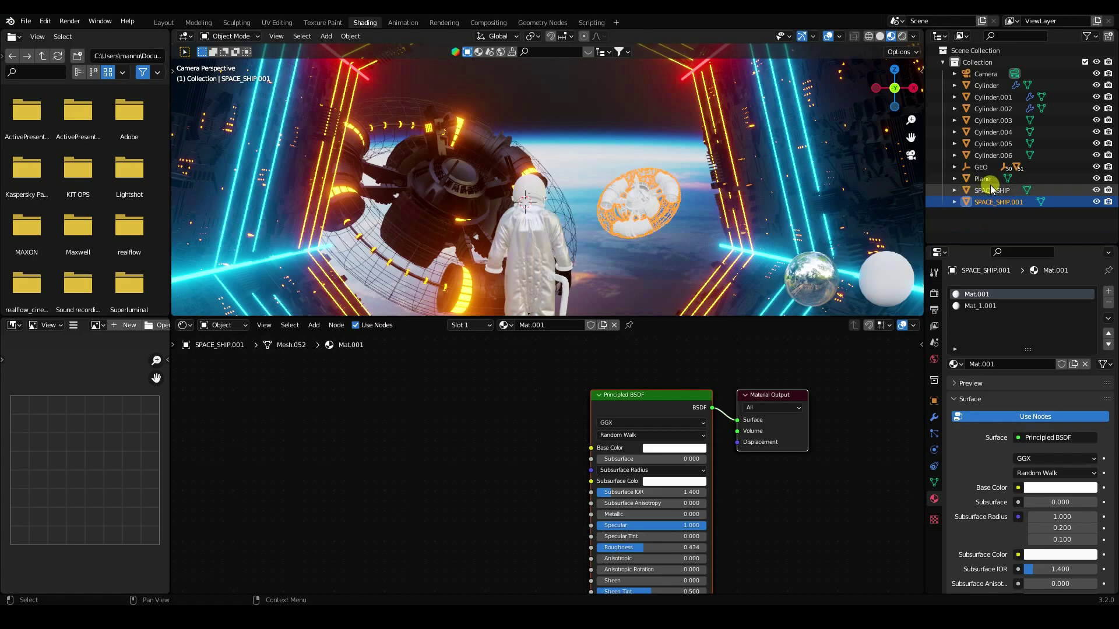
click(954, 202)
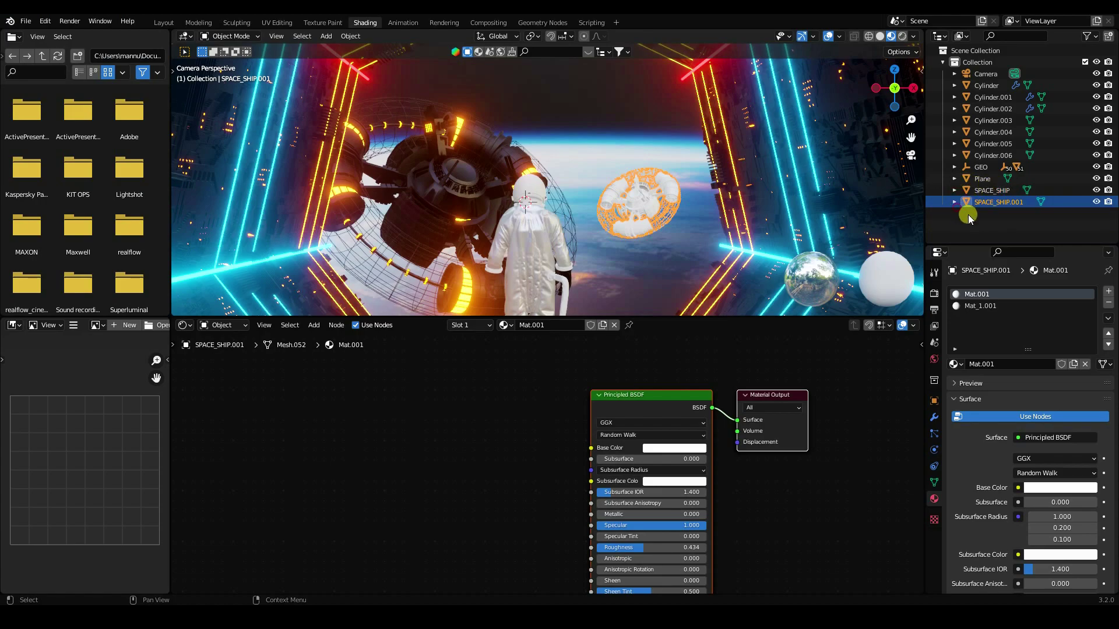
click(966, 214)
click(1001, 226)
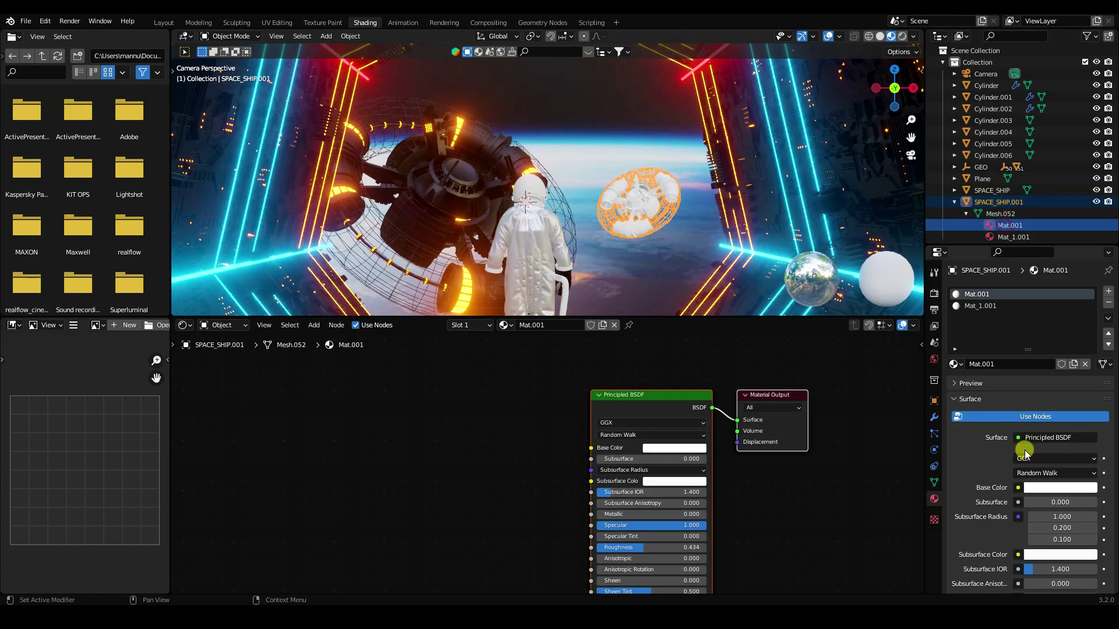
- Set Mat.001's Base Color to black
click(1049, 488)
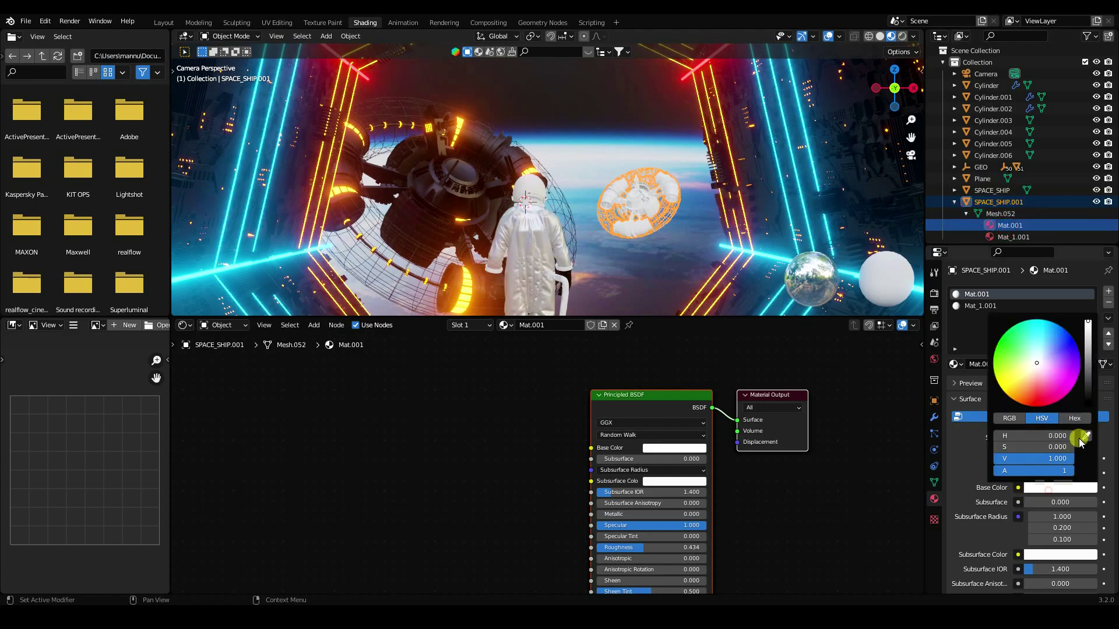
drag(1089, 381, 973, 474)
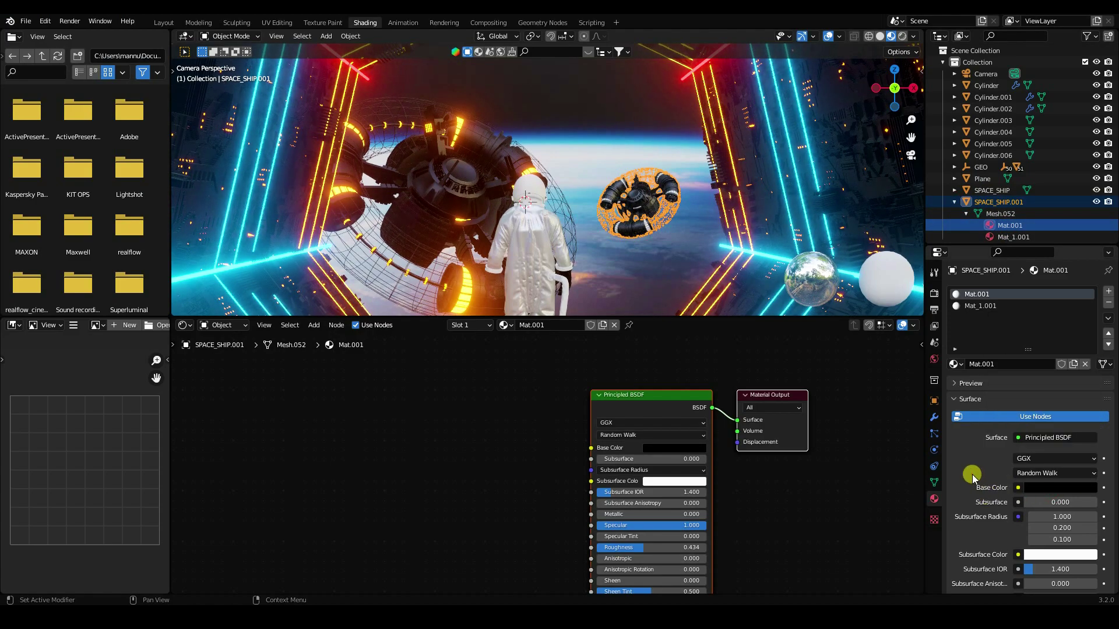
click(1003, 237)
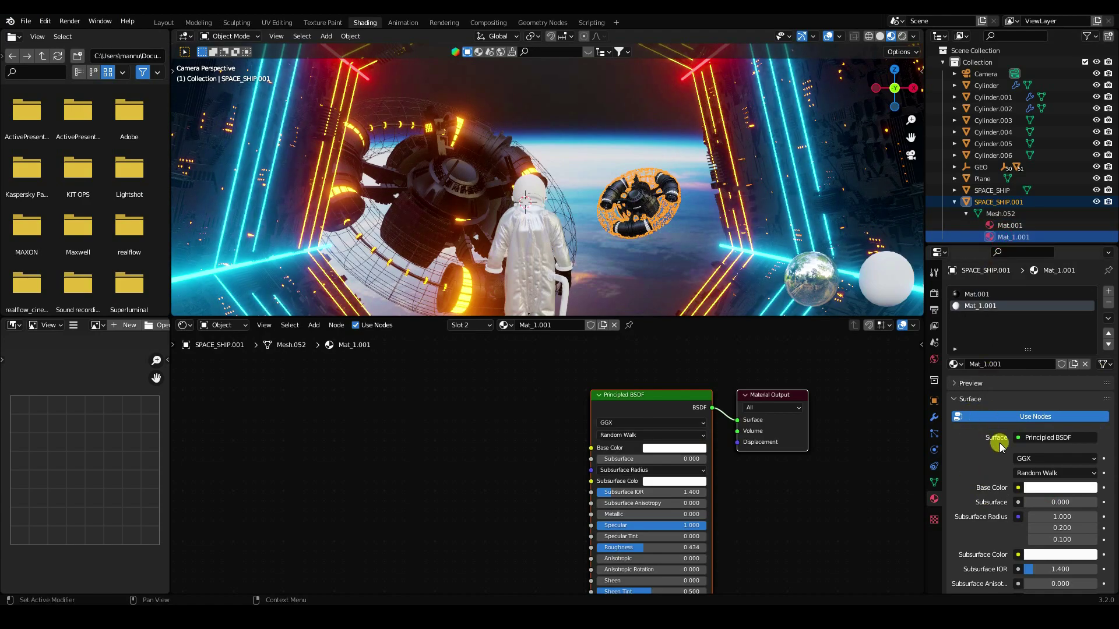
- Switch Mat_1.001's surface to Emission with a hue of 0.6
click(1027, 438)
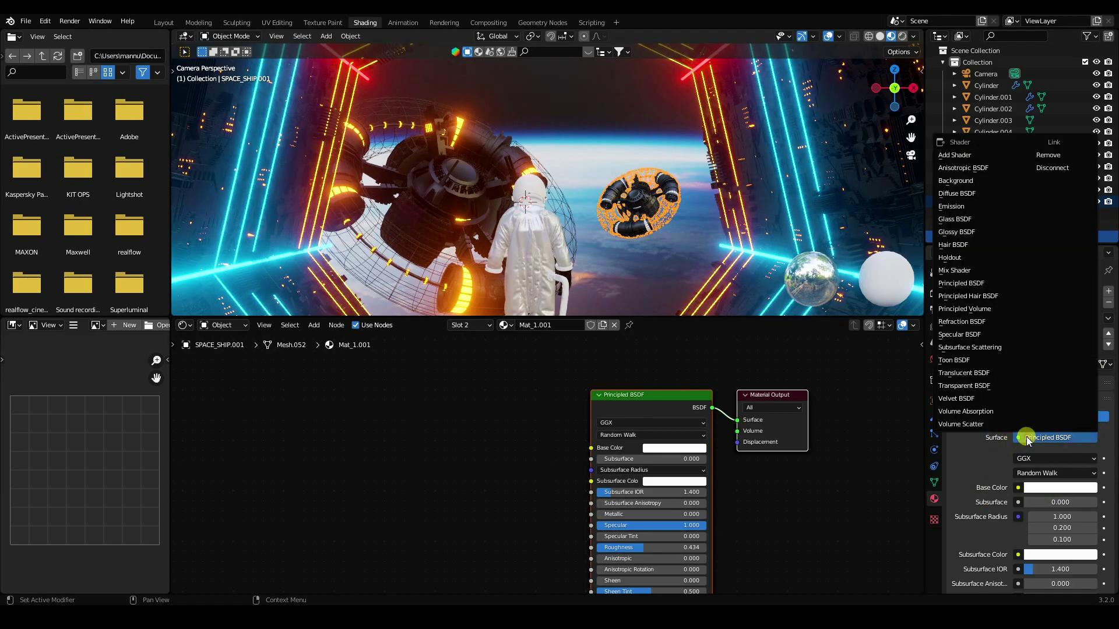
click(955, 206)
click(1049, 459)
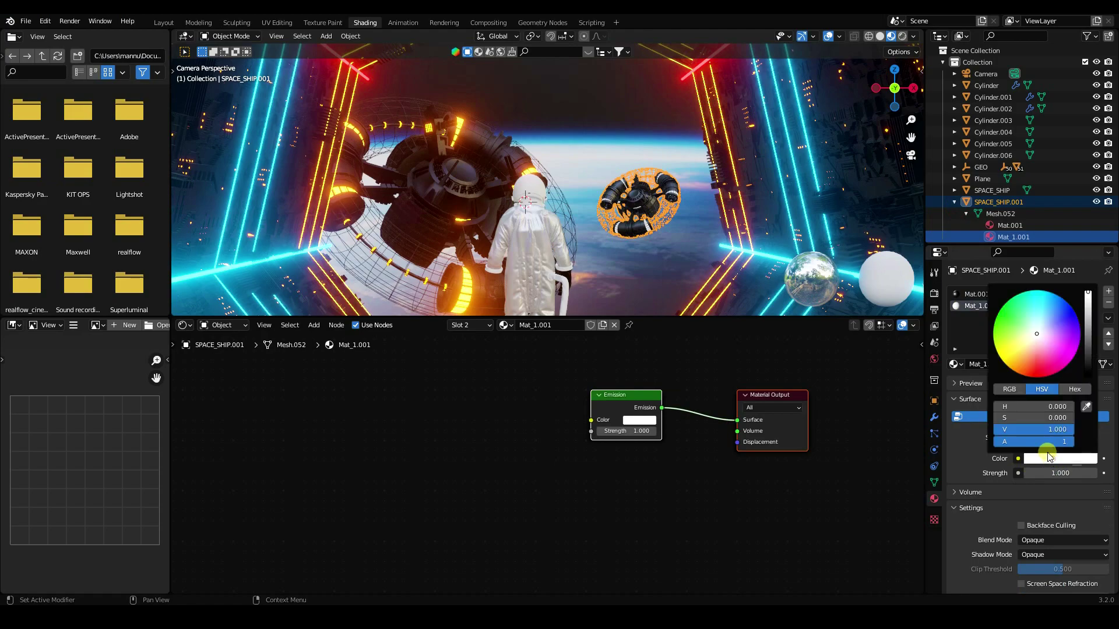
click(1037, 407)
text(.6)
key(Return)
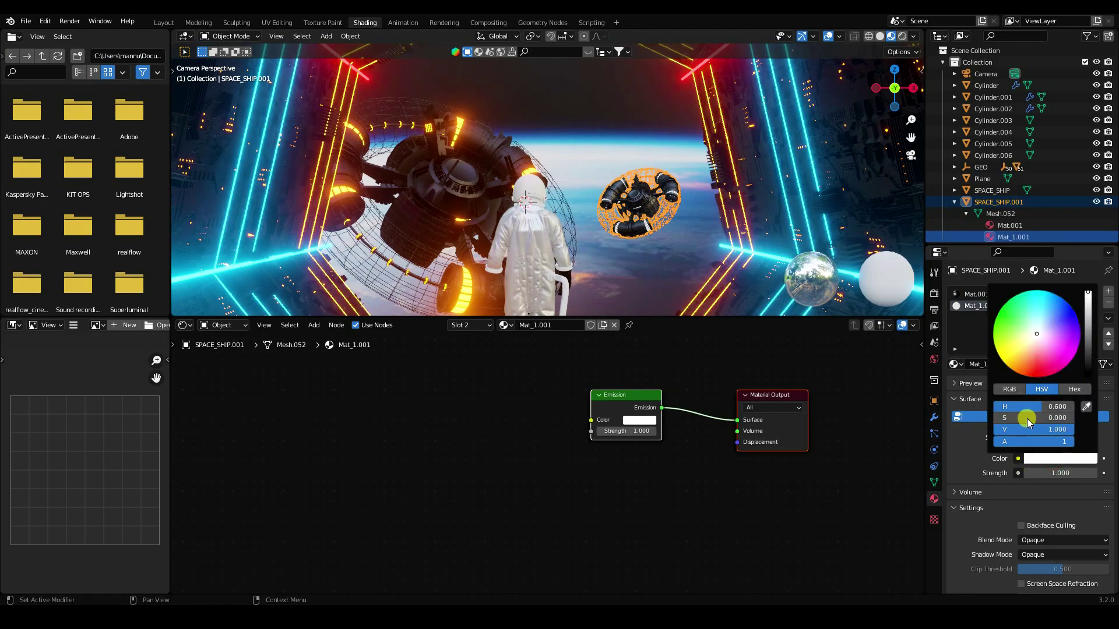
- Set the emission saturation to 1 and strength to 50
click(1028, 418)
text(1)
key(Return)
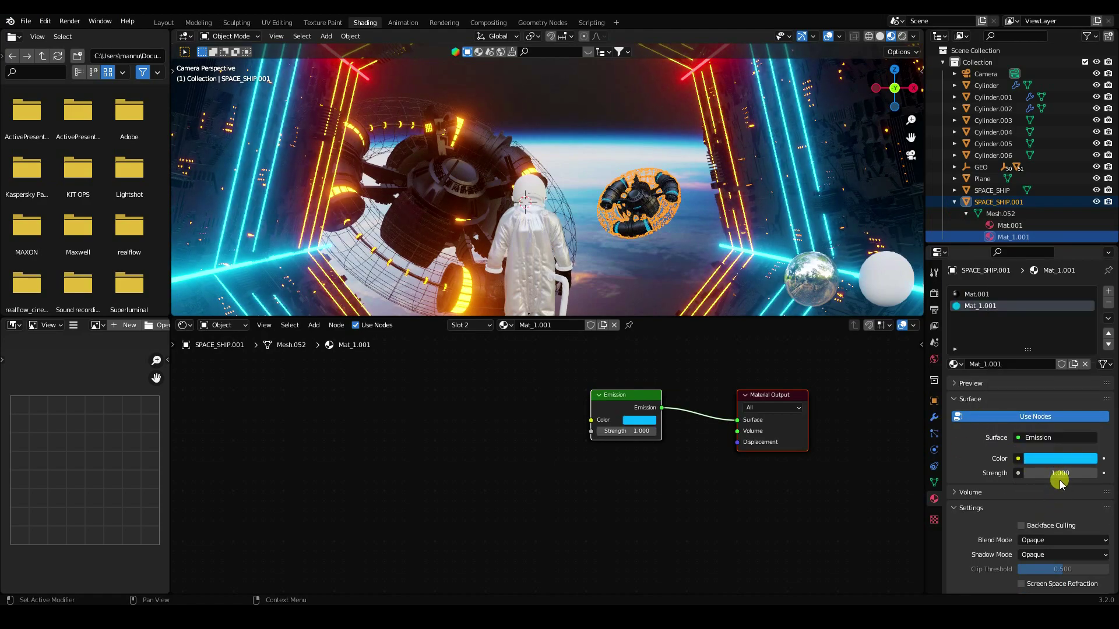
click(1059, 474)
key(Return)
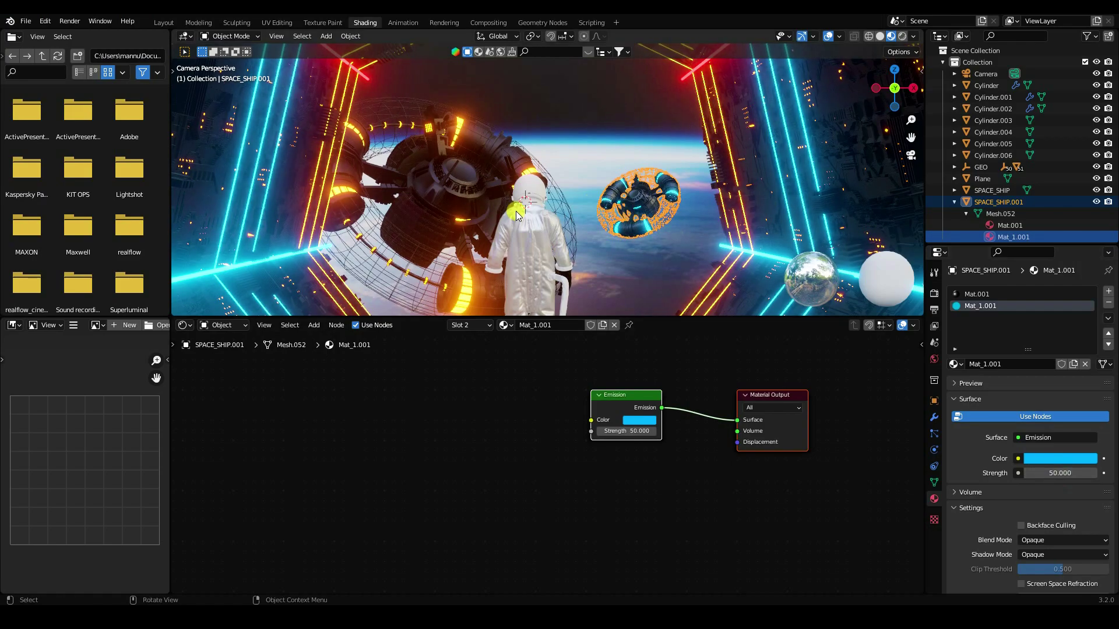
scroll(478, 208, down, 3)
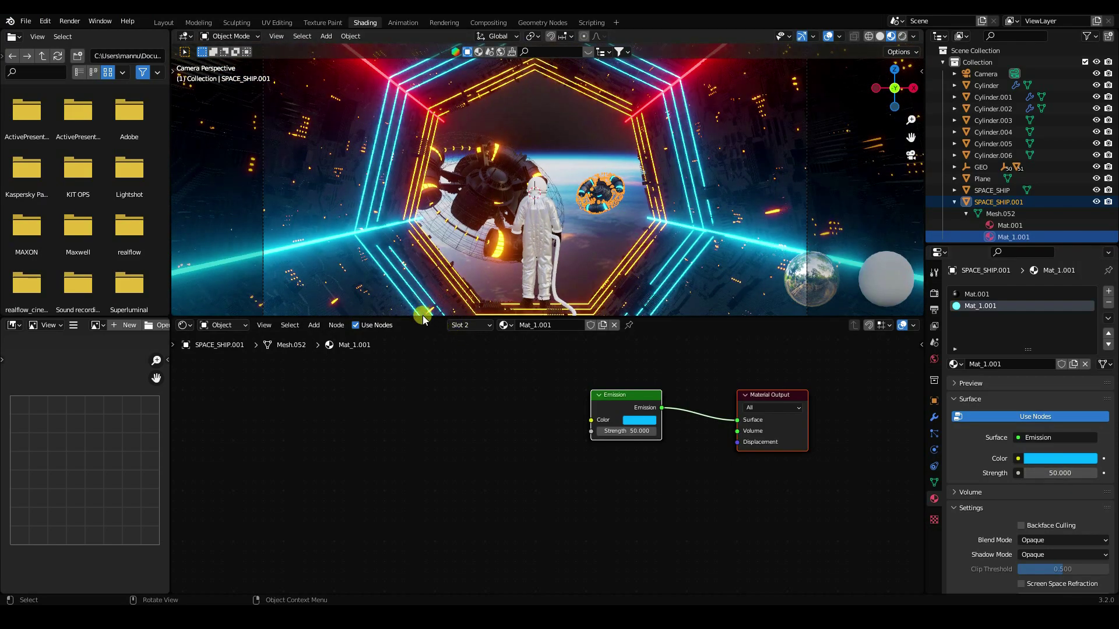
- Enlarge the 3D Viewport over the Shader Editor and zoom in on the neon tunnel
drag(423, 318, 424, 503)
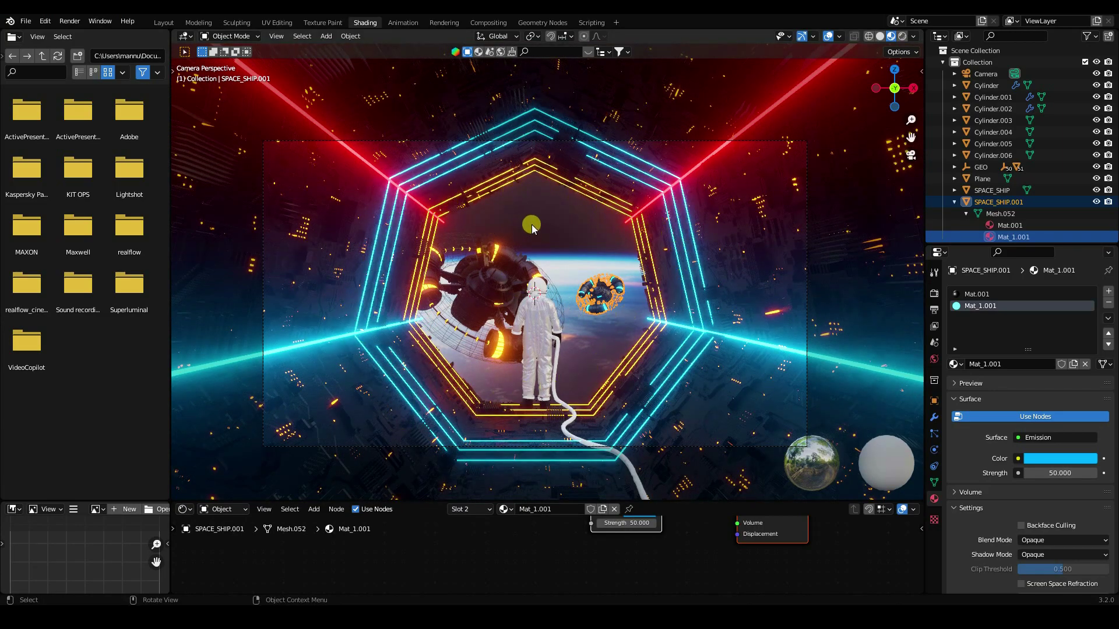
scroll(531, 225, up, 2)
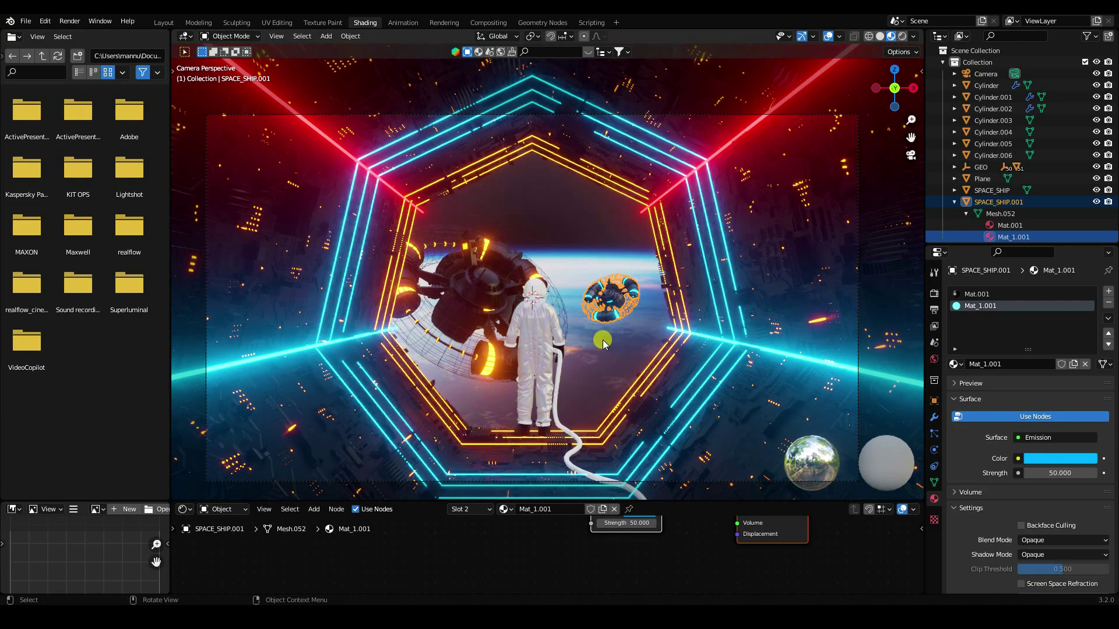
- Switch to the Layout workspace and save the scene as s.blend
click(165, 24)
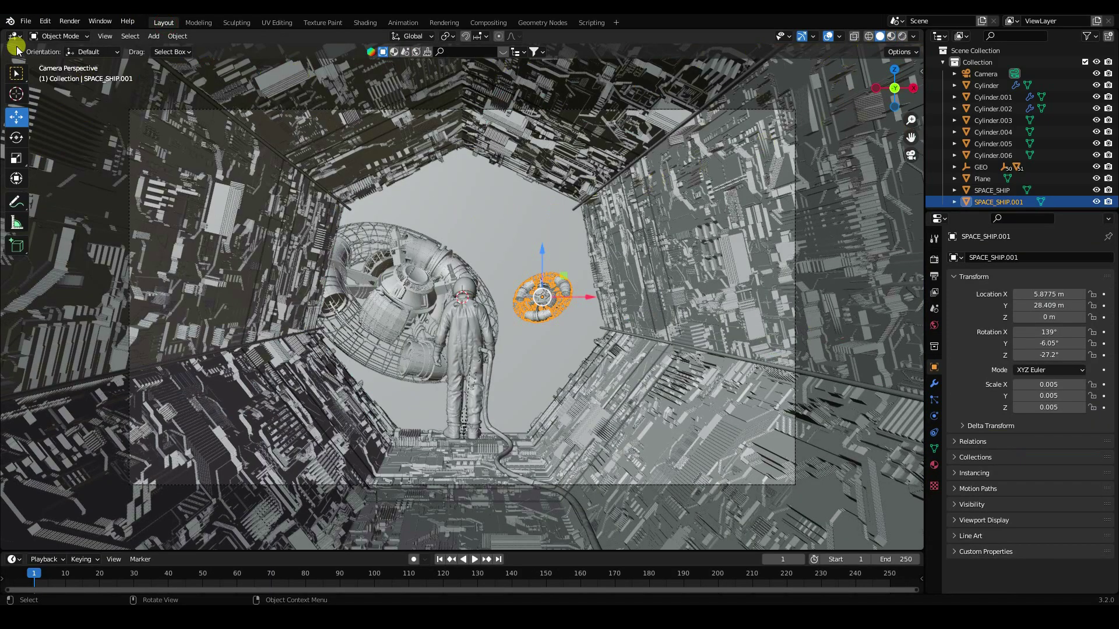
click(25, 22)
click(44, 99)
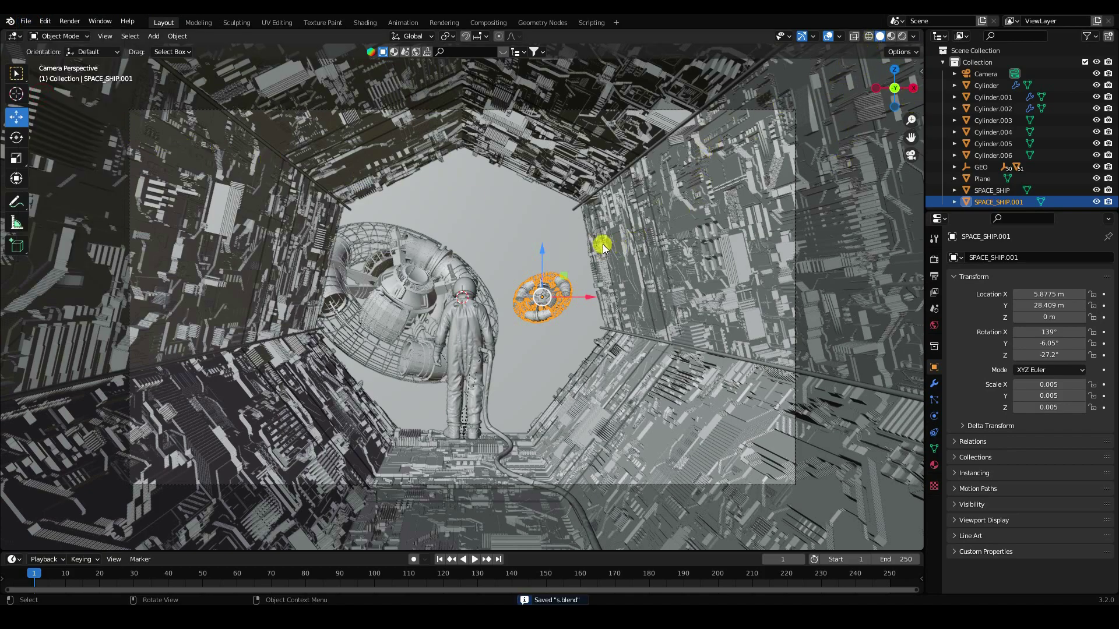
click(153, 36)
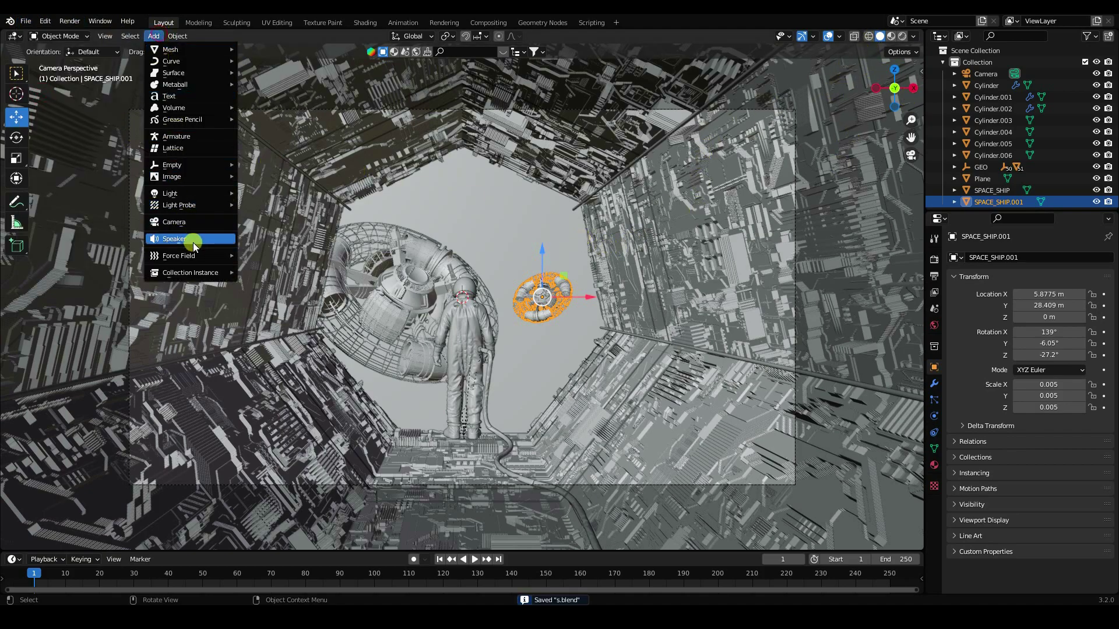
- Add an Area light with 90° X rotation and a 10 m radius
mouse_move(175, 195)
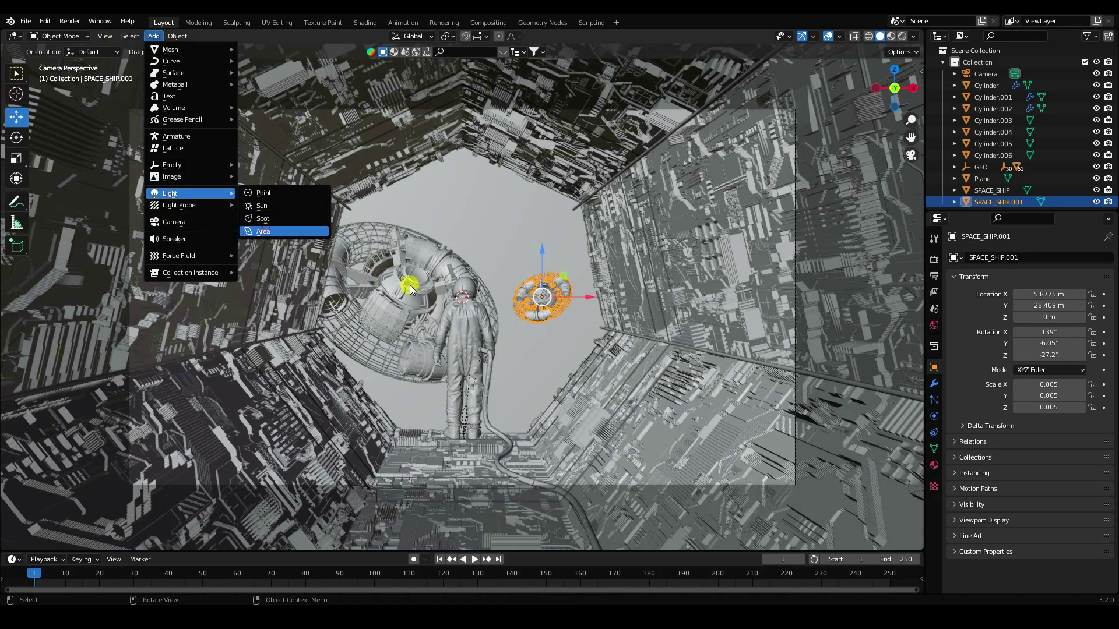
key(Return)
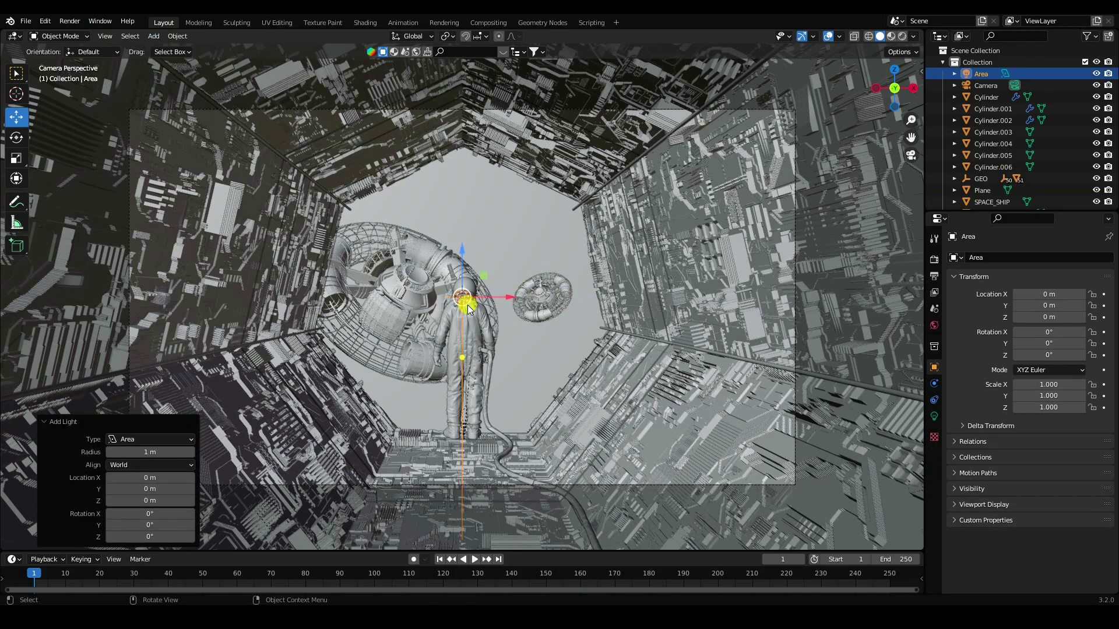
middle_drag(468, 305, 414, 365)
double_click(161, 514)
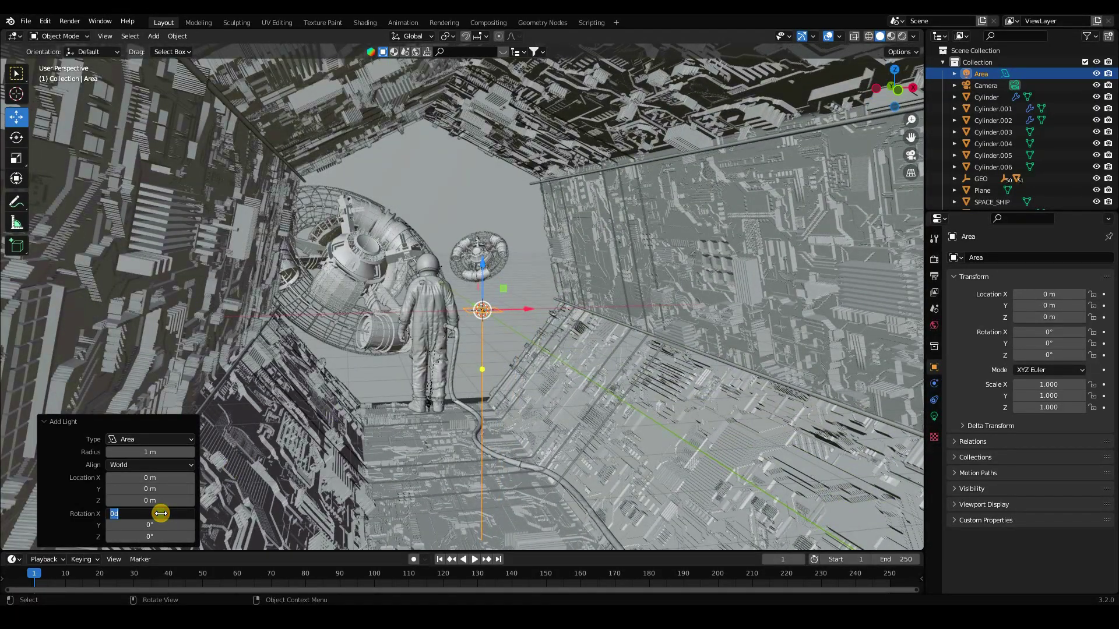
text(90)
key(Return)
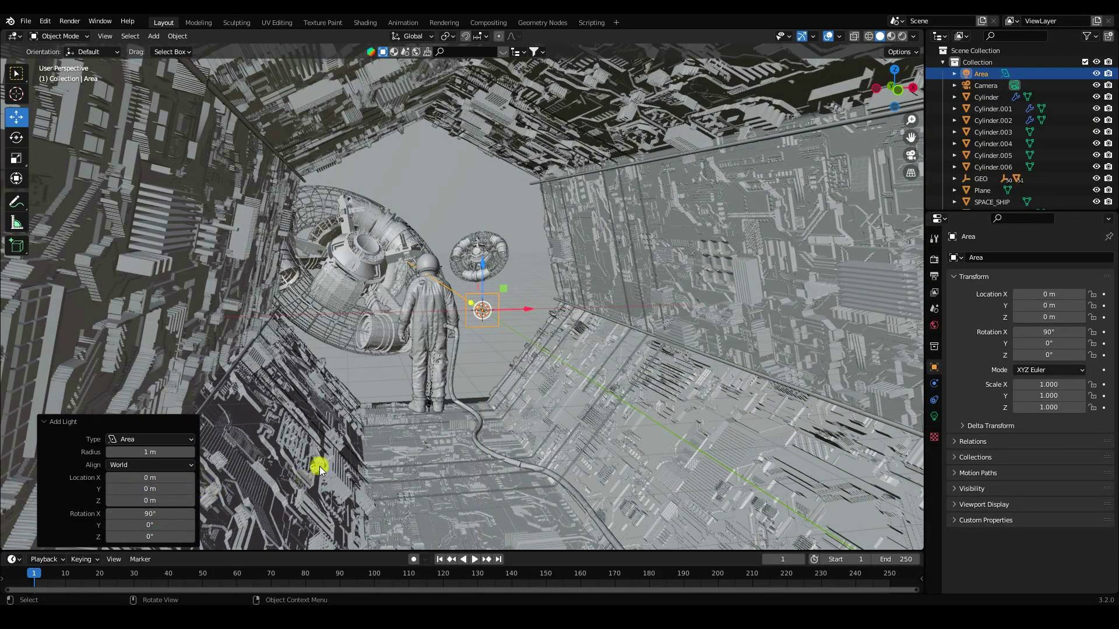
double_click(157, 452)
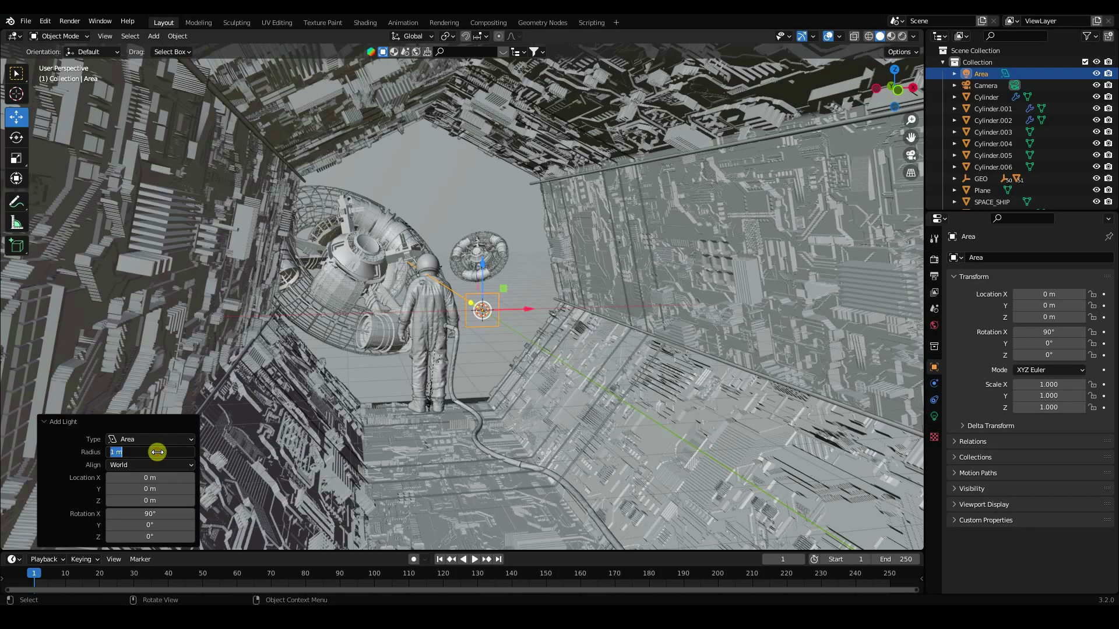
text(10)
key(Return)
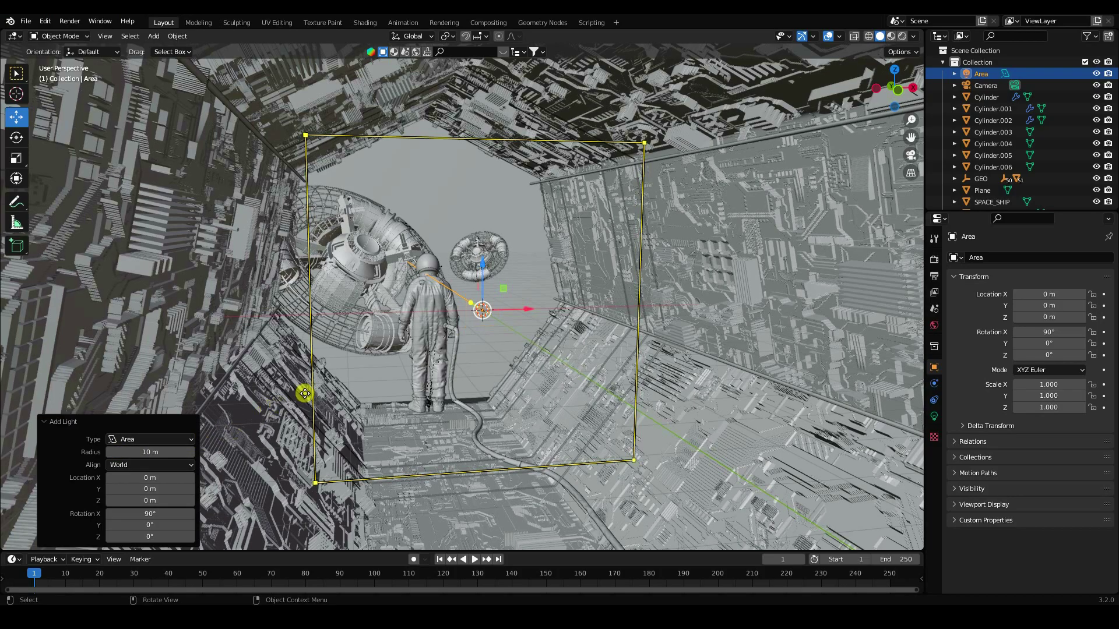
- Set the area light's power to 1000 W in its Light properties
middle_drag(302, 392, 289, 382)
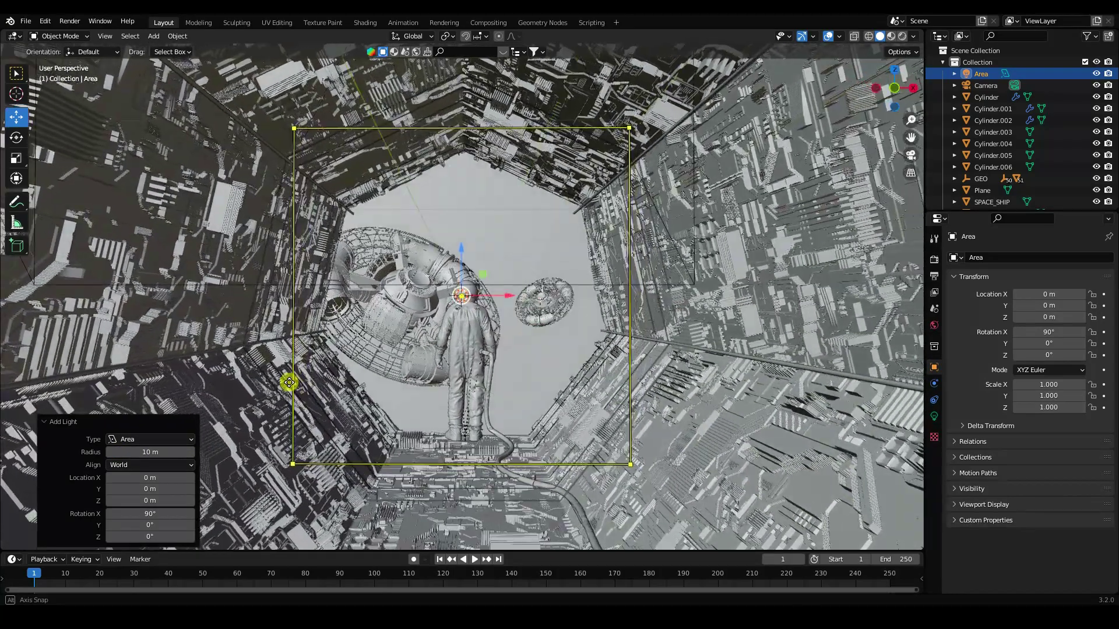
click(934, 416)
double_click(1067, 338)
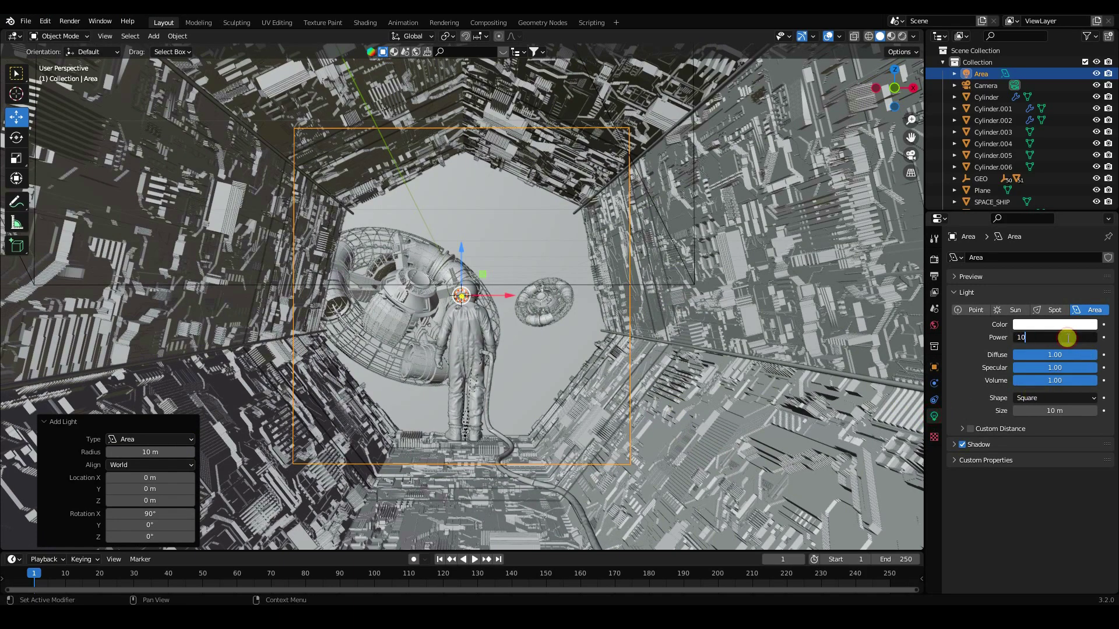
key(Return)
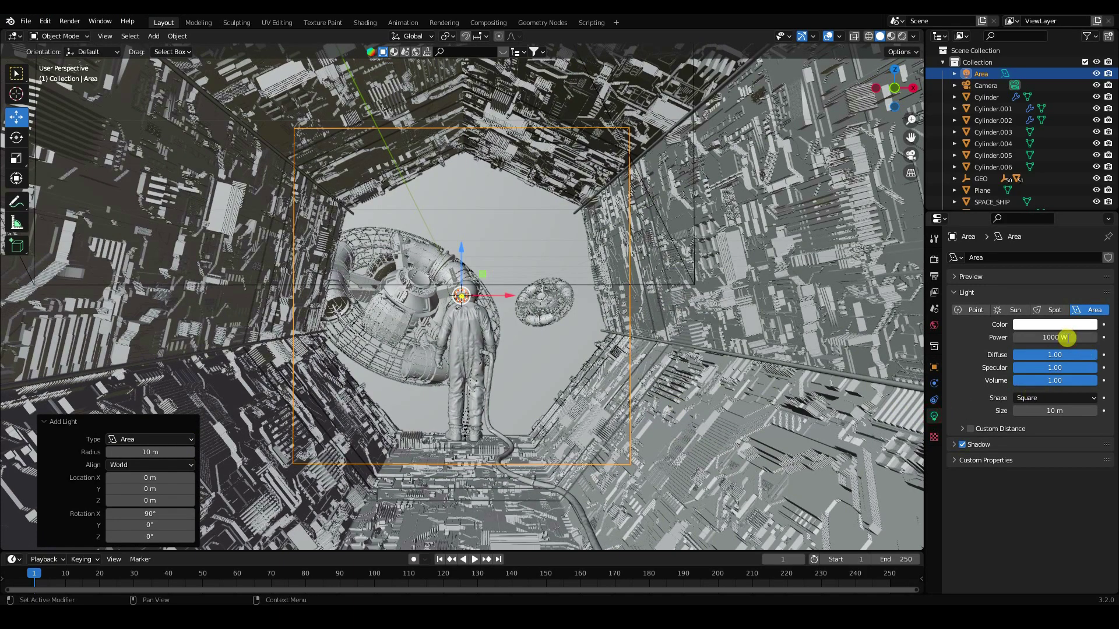
- Preview in Rendered shading, move the area light 3.108 m along Y, and view through the camera
click(892, 36)
middle_drag(478, 330, 450, 334)
key(g)
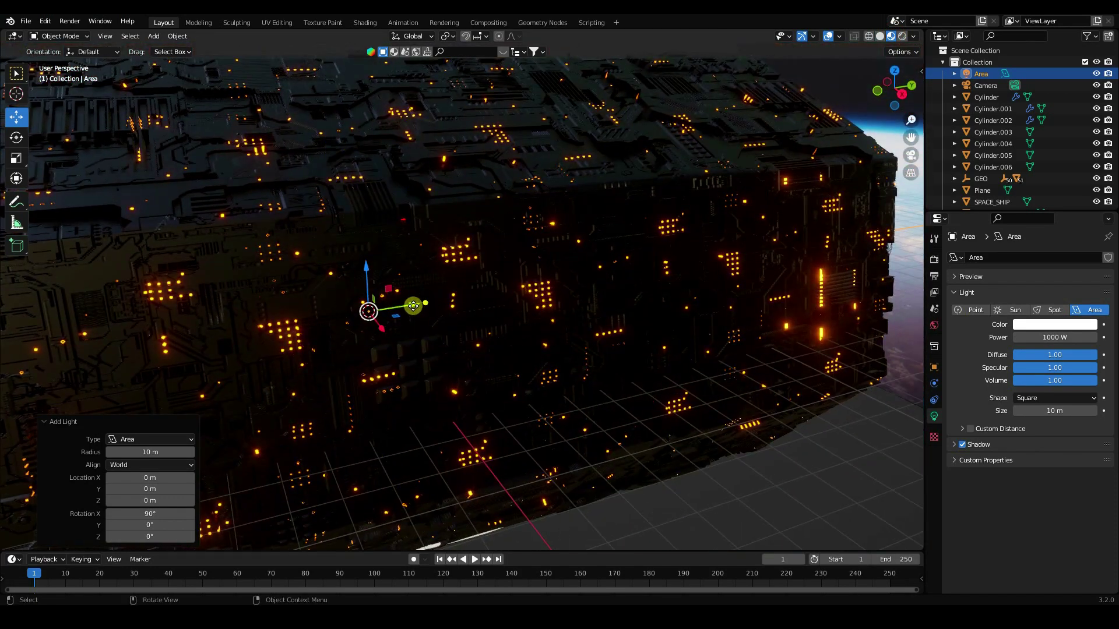
key(y)
click(568, 351)
key(KP_0)
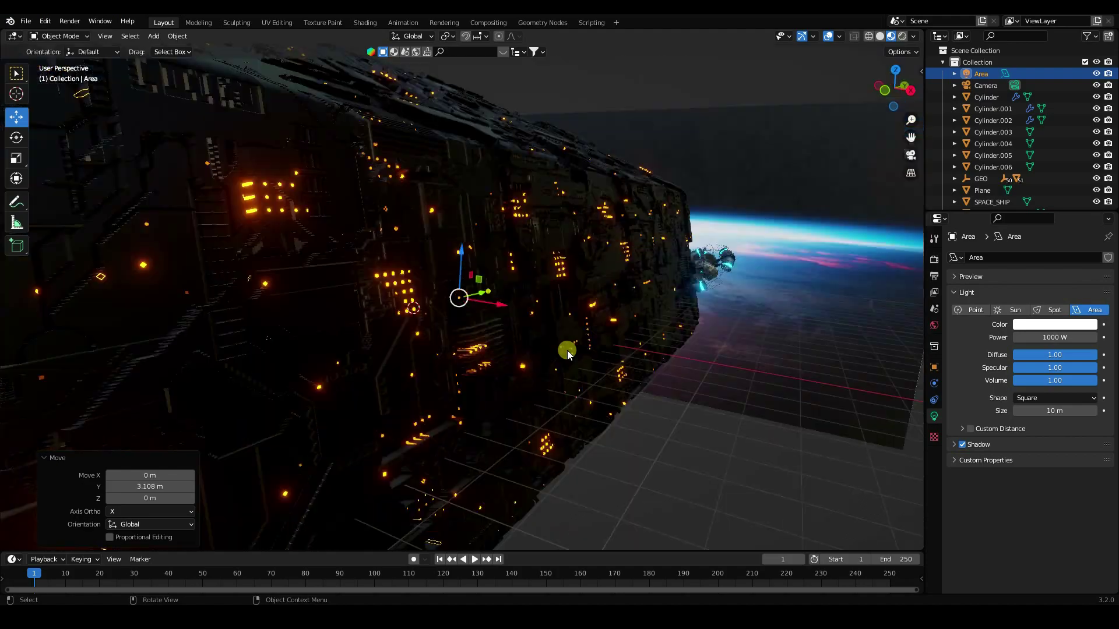
scroll(519, 367, up, 2)
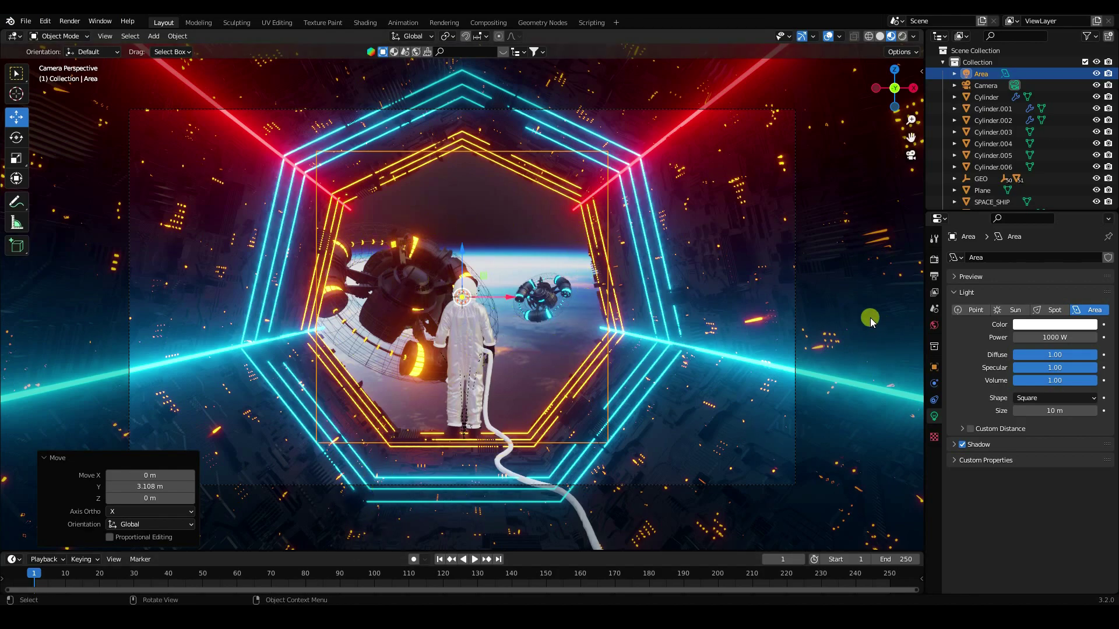
- Raise the render samples from 64 to 128
click(933, 261)
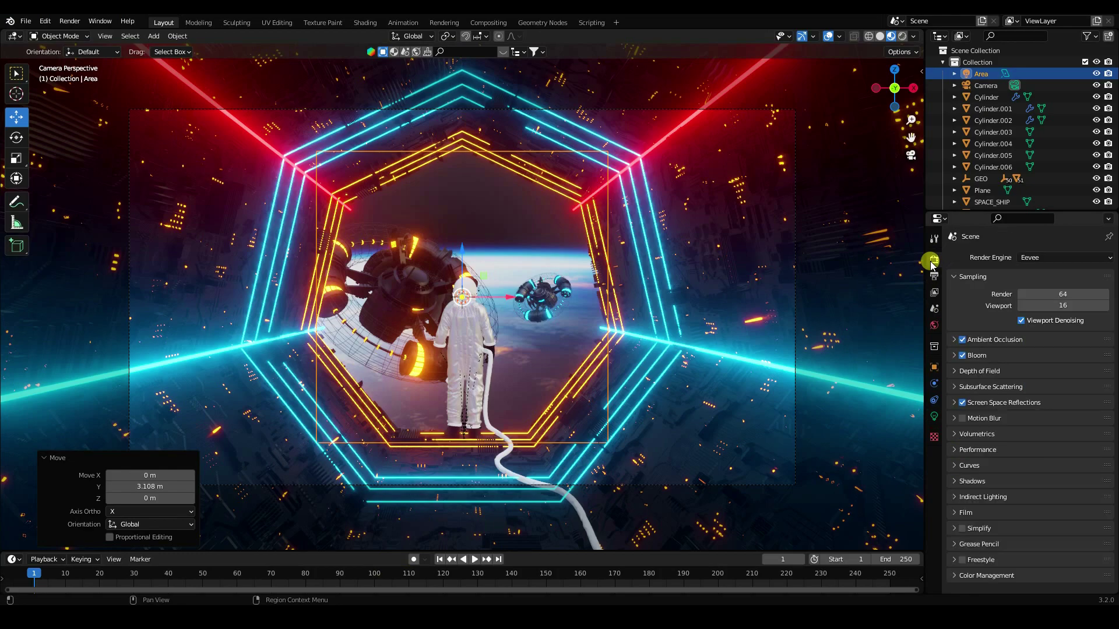
double_click(1047, 293)
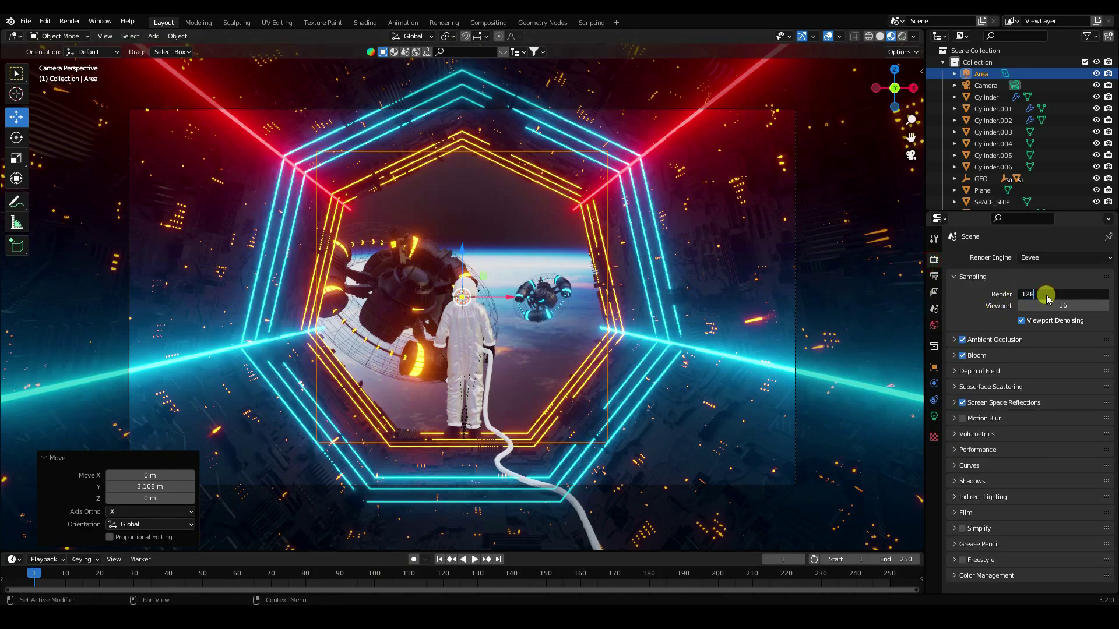
text(128)
key(Return)
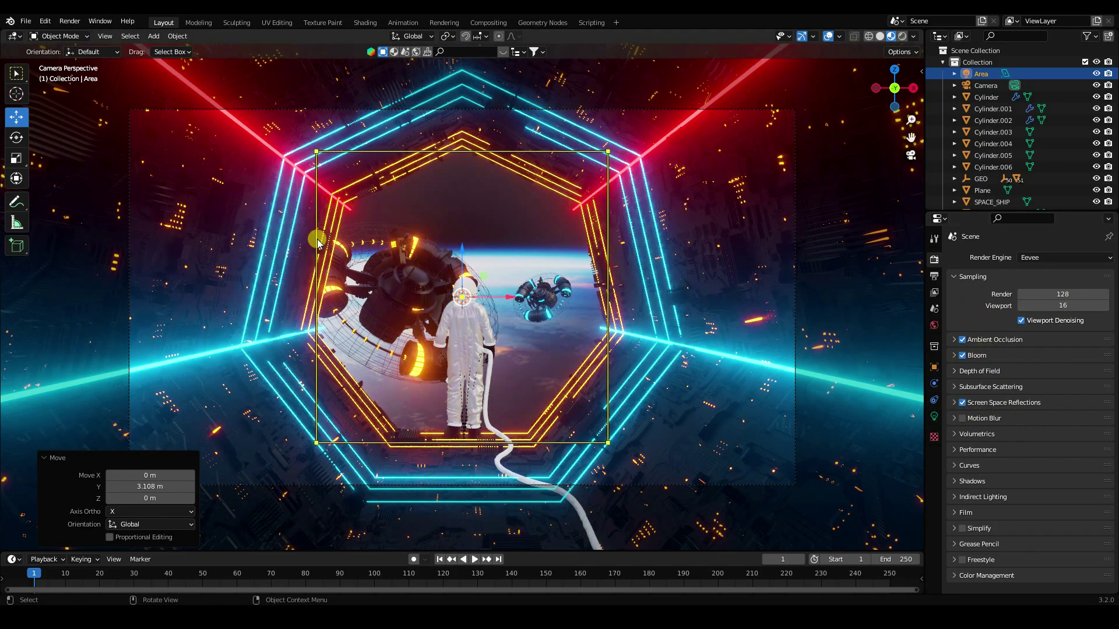
- Inspect the octagon neon strips Cylinder and Cylinder.001 and the material Mat_1
click(393, 164)
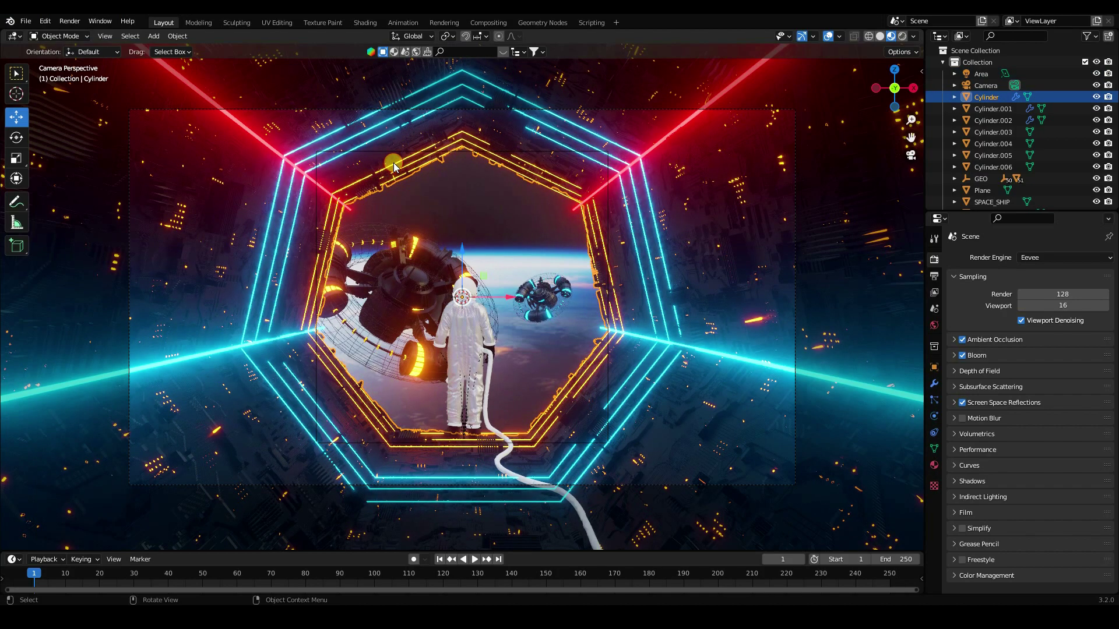
click(337, 380)
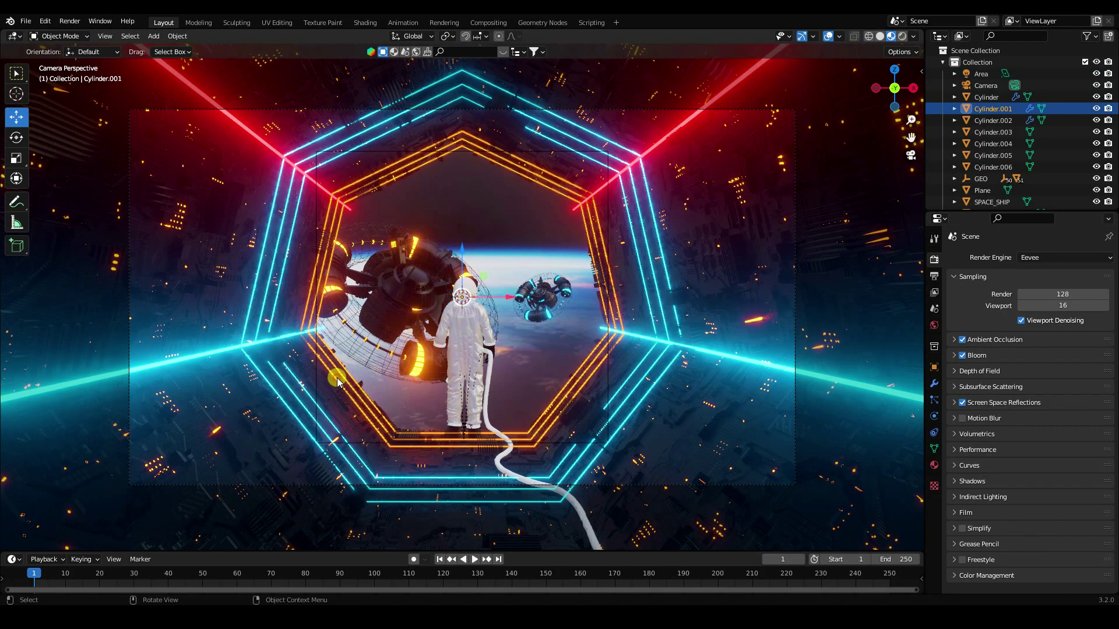
click(932, 467)
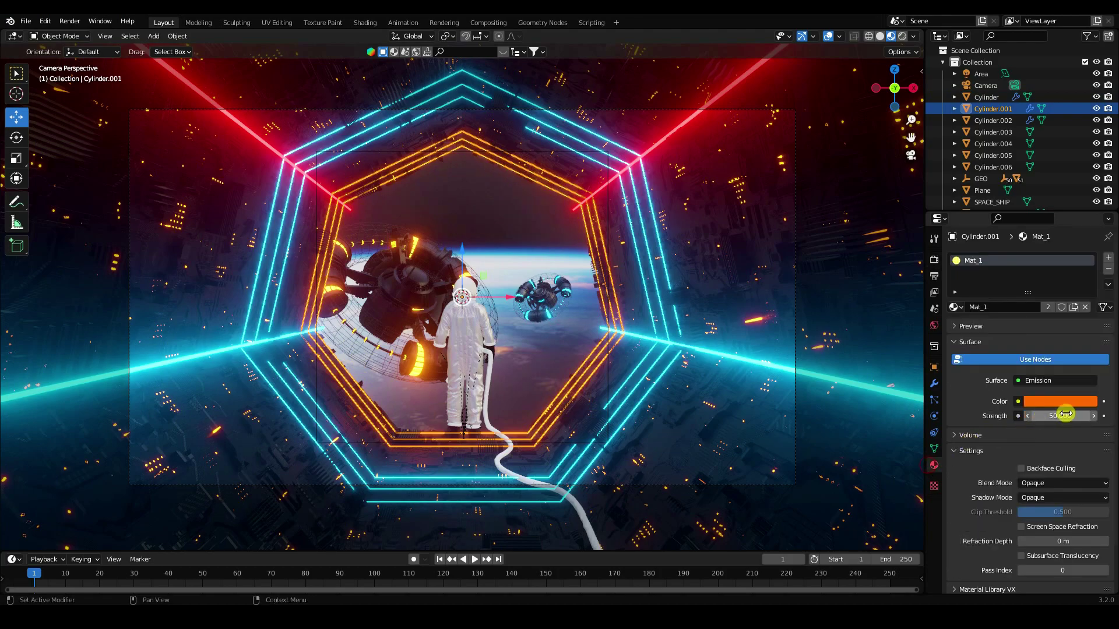
click(935, 259)
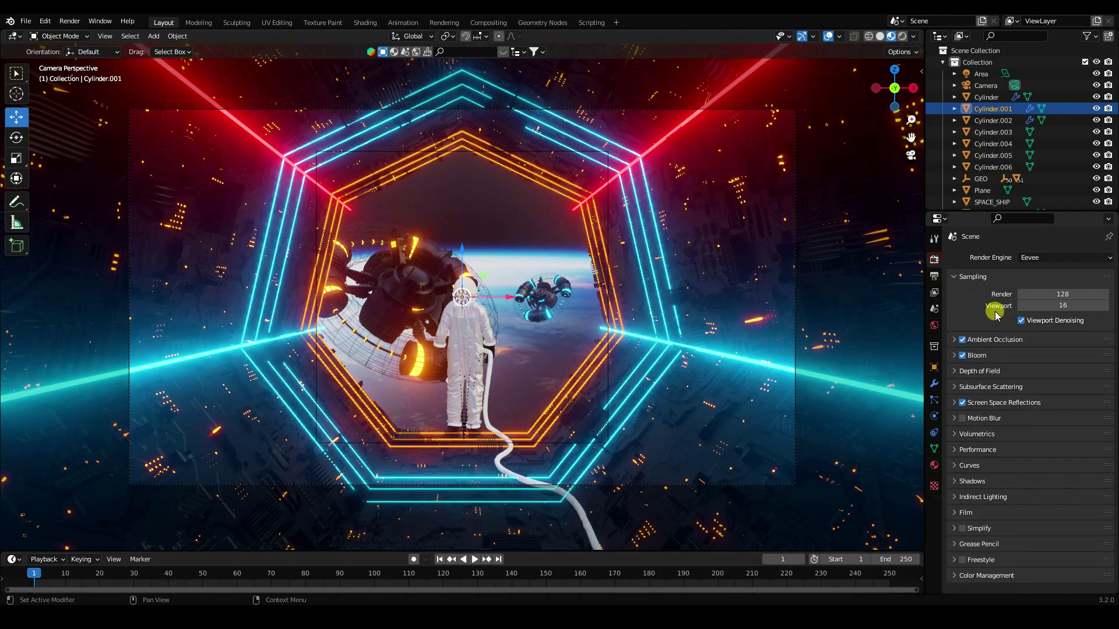
- Set bloom intensity to 0.08, then bring up the REN folder in File Explorer
click(959, 356)
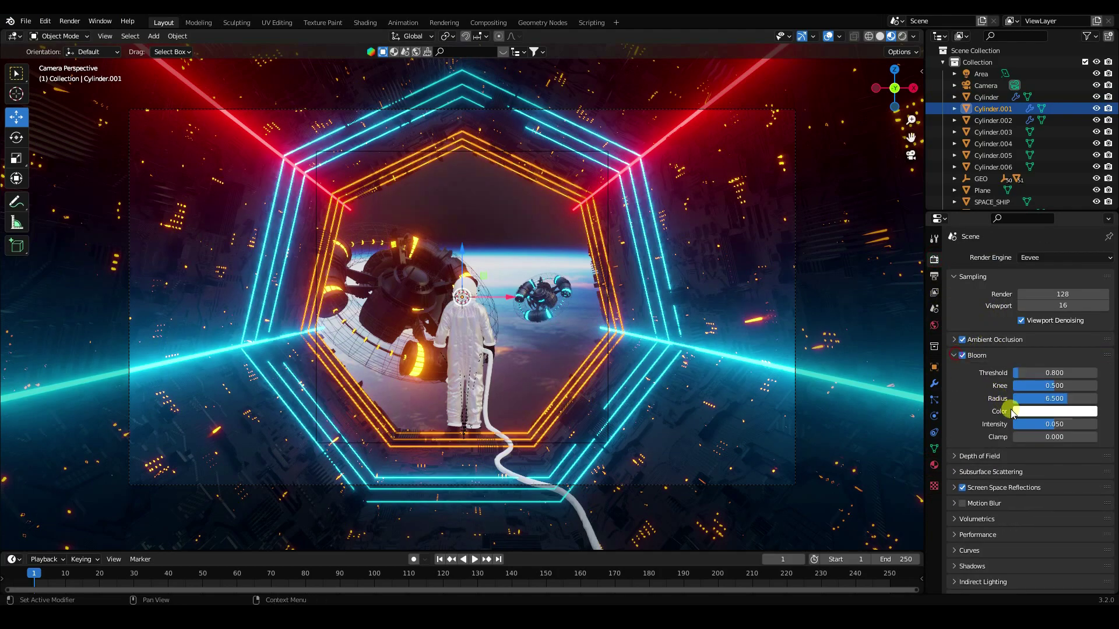
click(1049, 425)
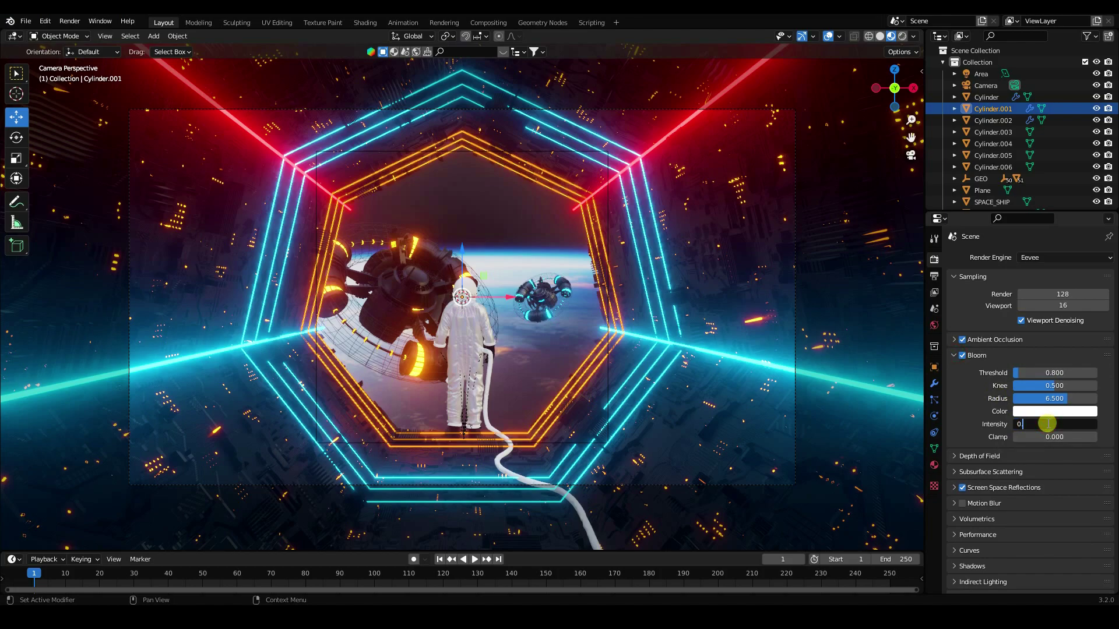
text(0.8)
key(Return)
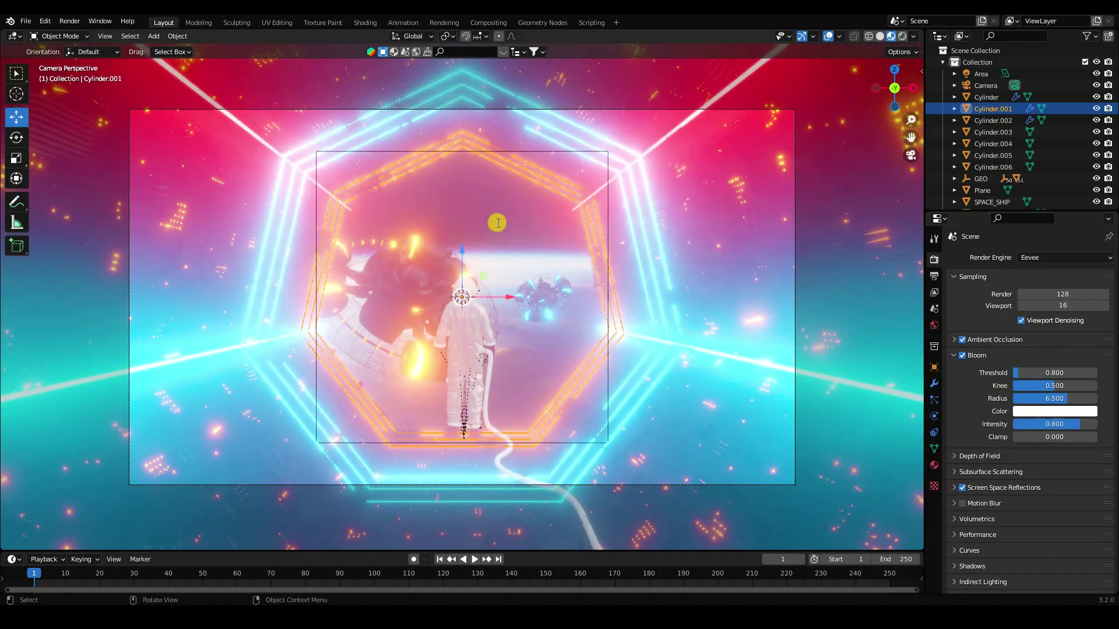
click(1065, 425)
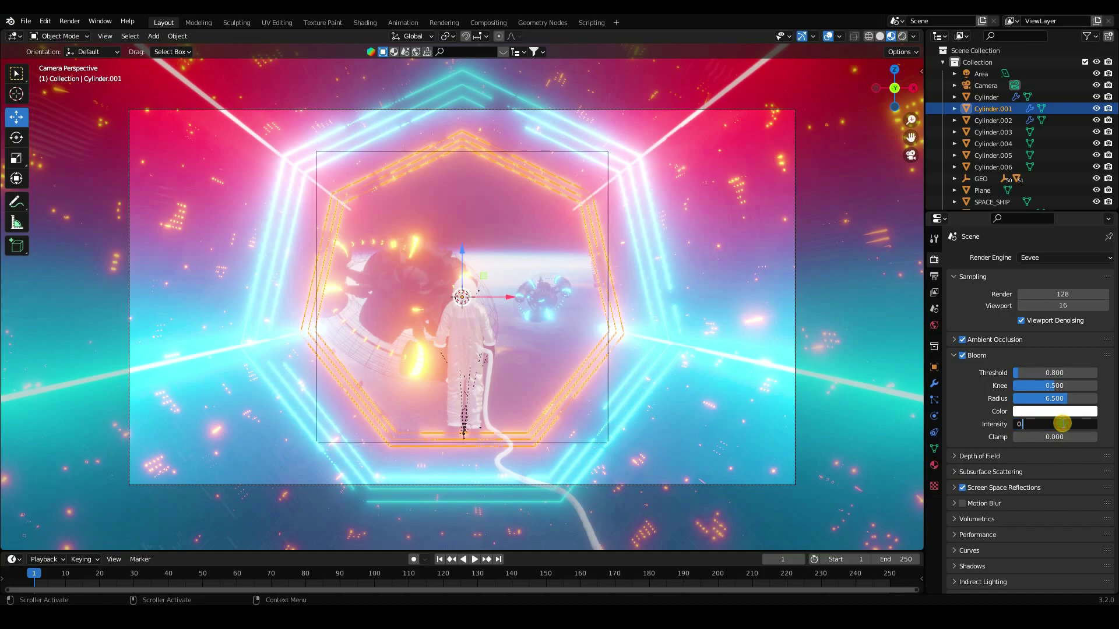
text(0.08)
key(Return)
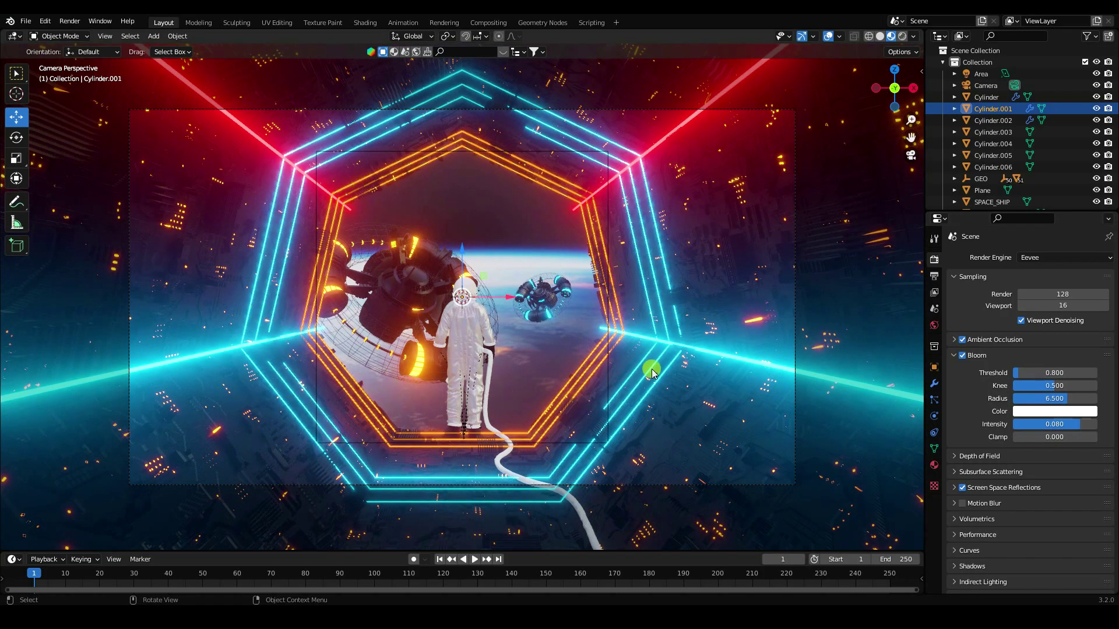
scroll(456, 336, up, 1)
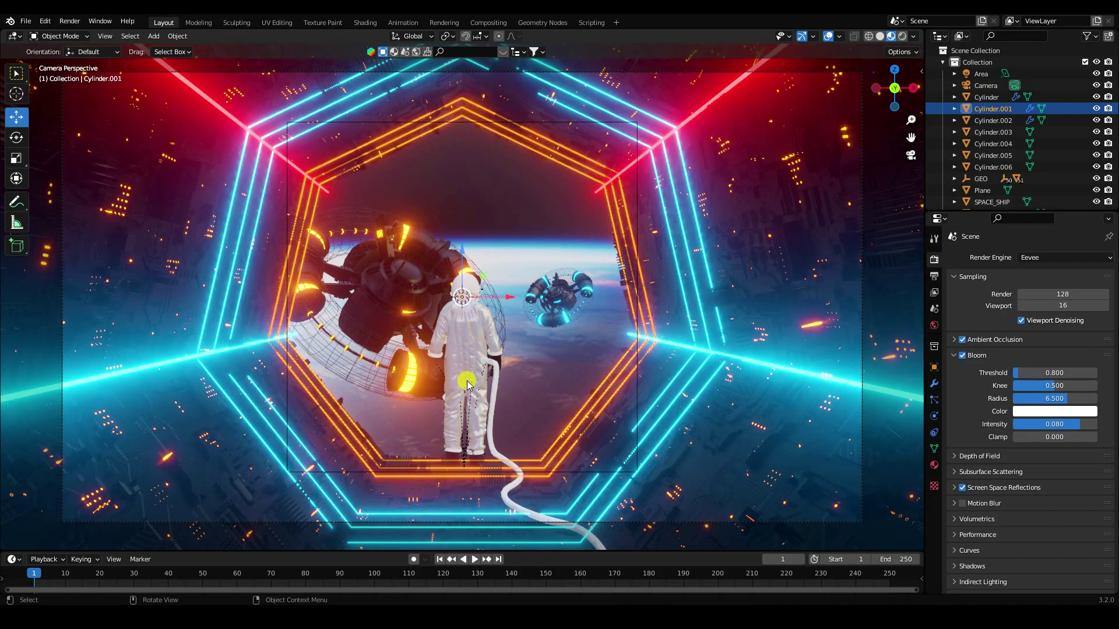
click(312, 605)
- Open the render 3.png from the REN folder, then return to Blender
click(457, 163)
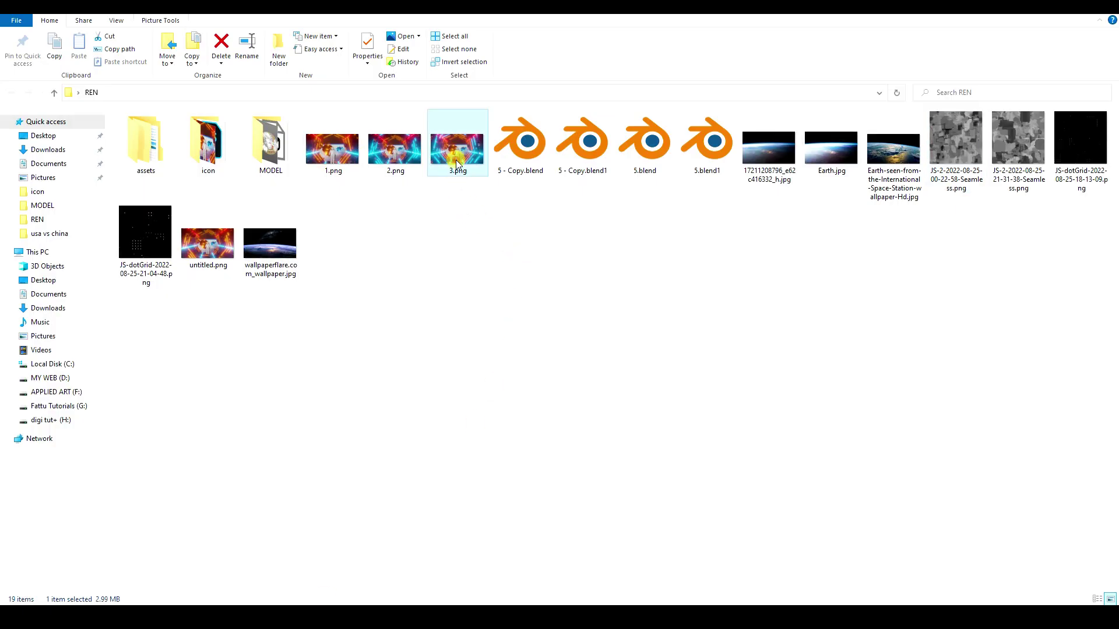
double_click(458, 163)
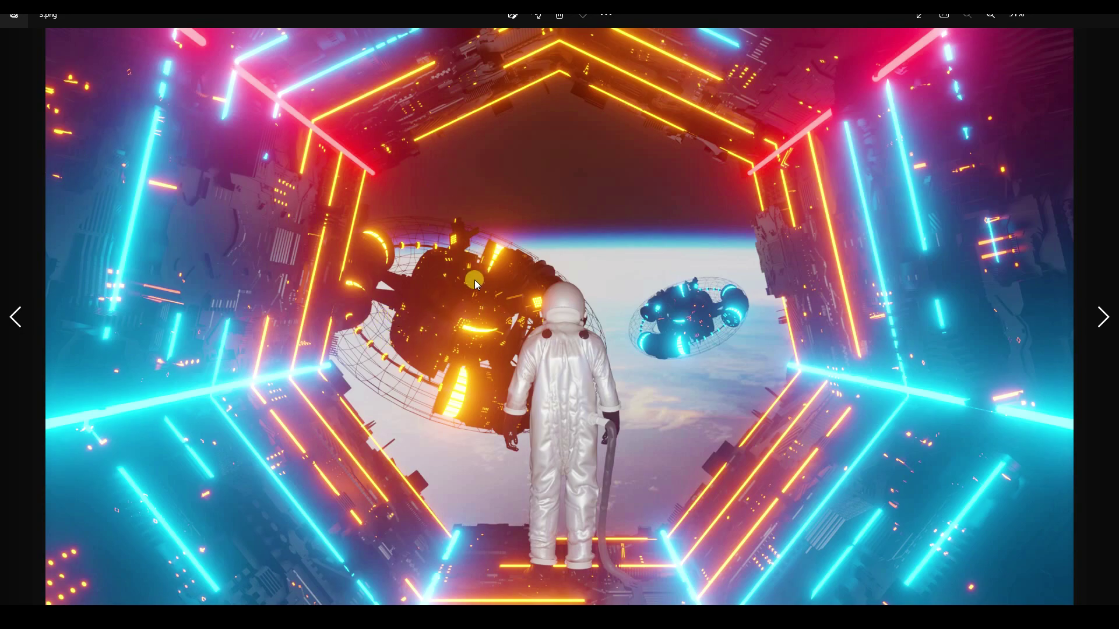
click(315, 600)
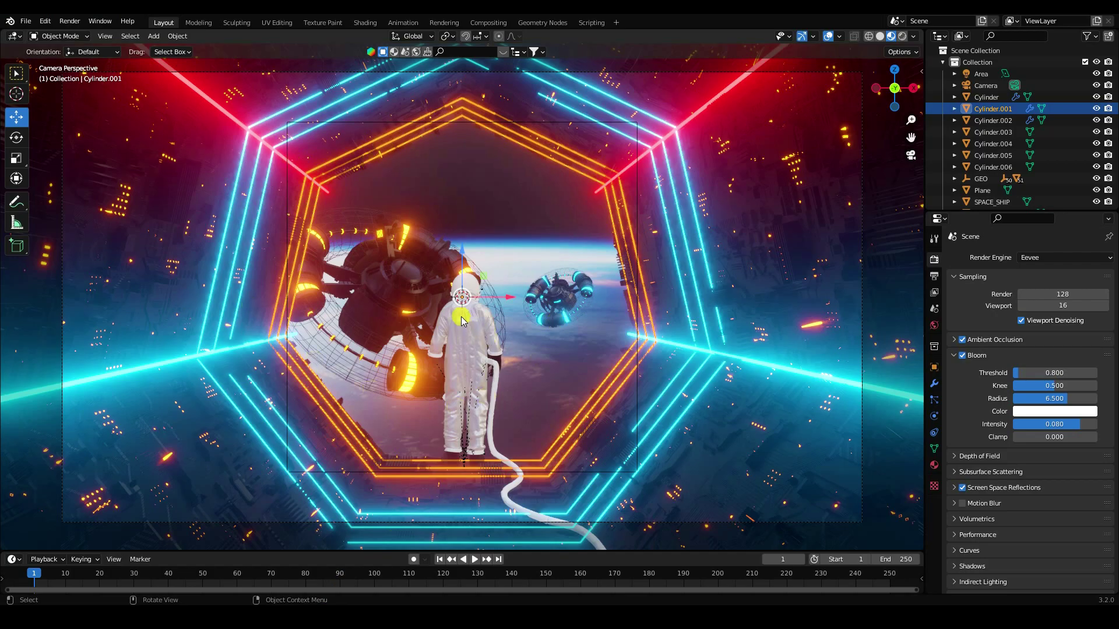
- Orbit around the scene, then return to the camera view of the neon tunnel
middle_drag(461, 316, 437, 334)
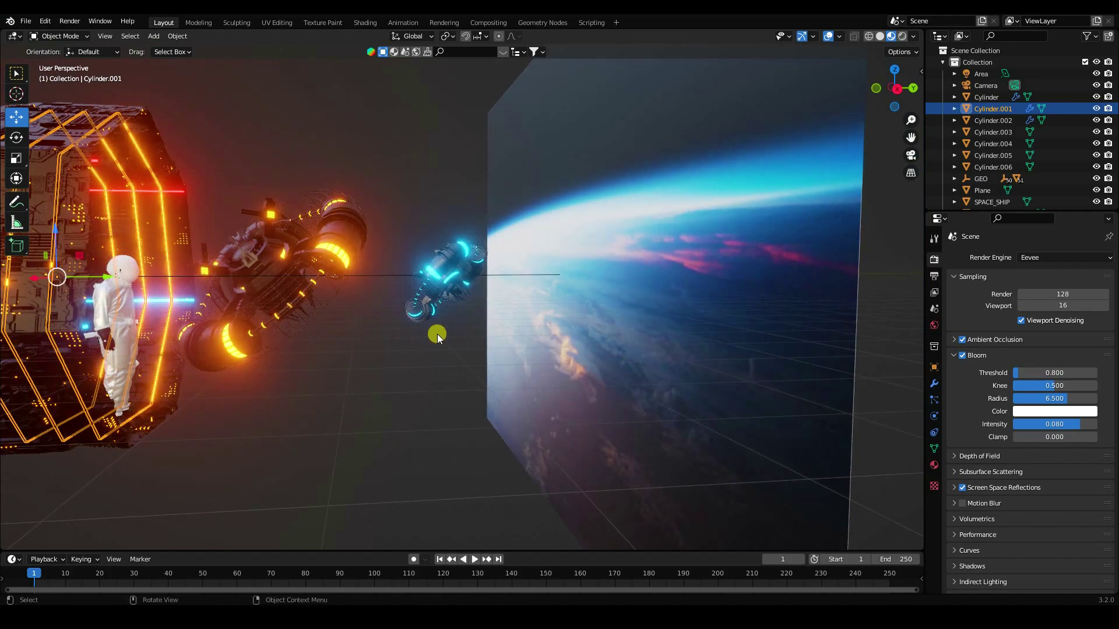
key(KP_0)
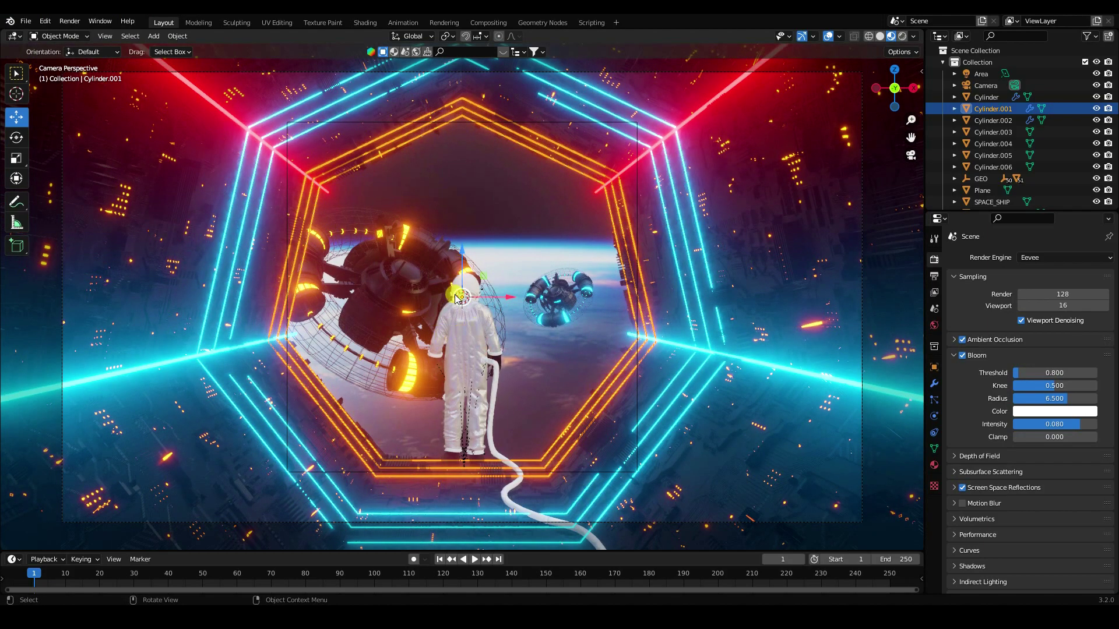